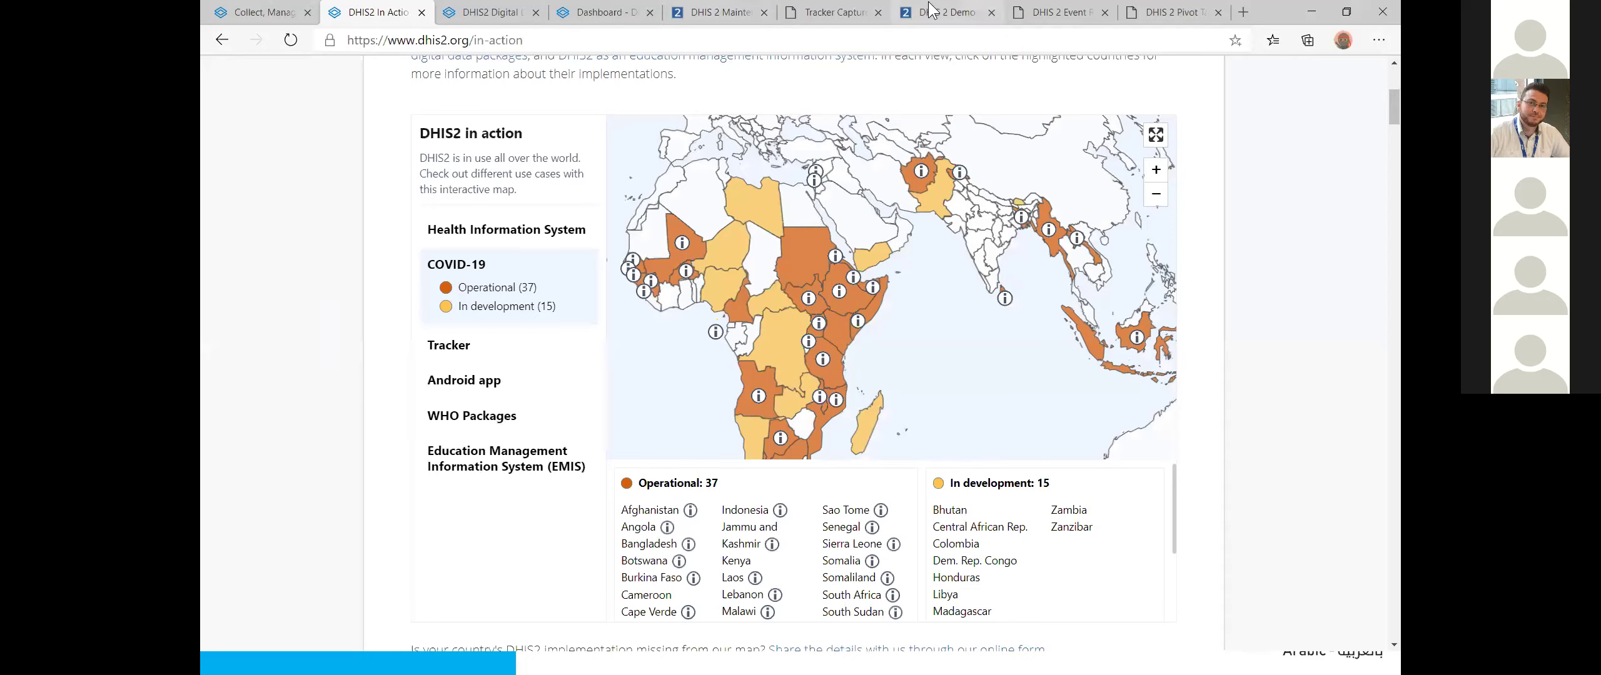
Step: Launch Data Entry from the dashboard's apps list and pick Sierra Leone as the organisation unit
{"action": "left_click", "coordinate": [219, 76]}
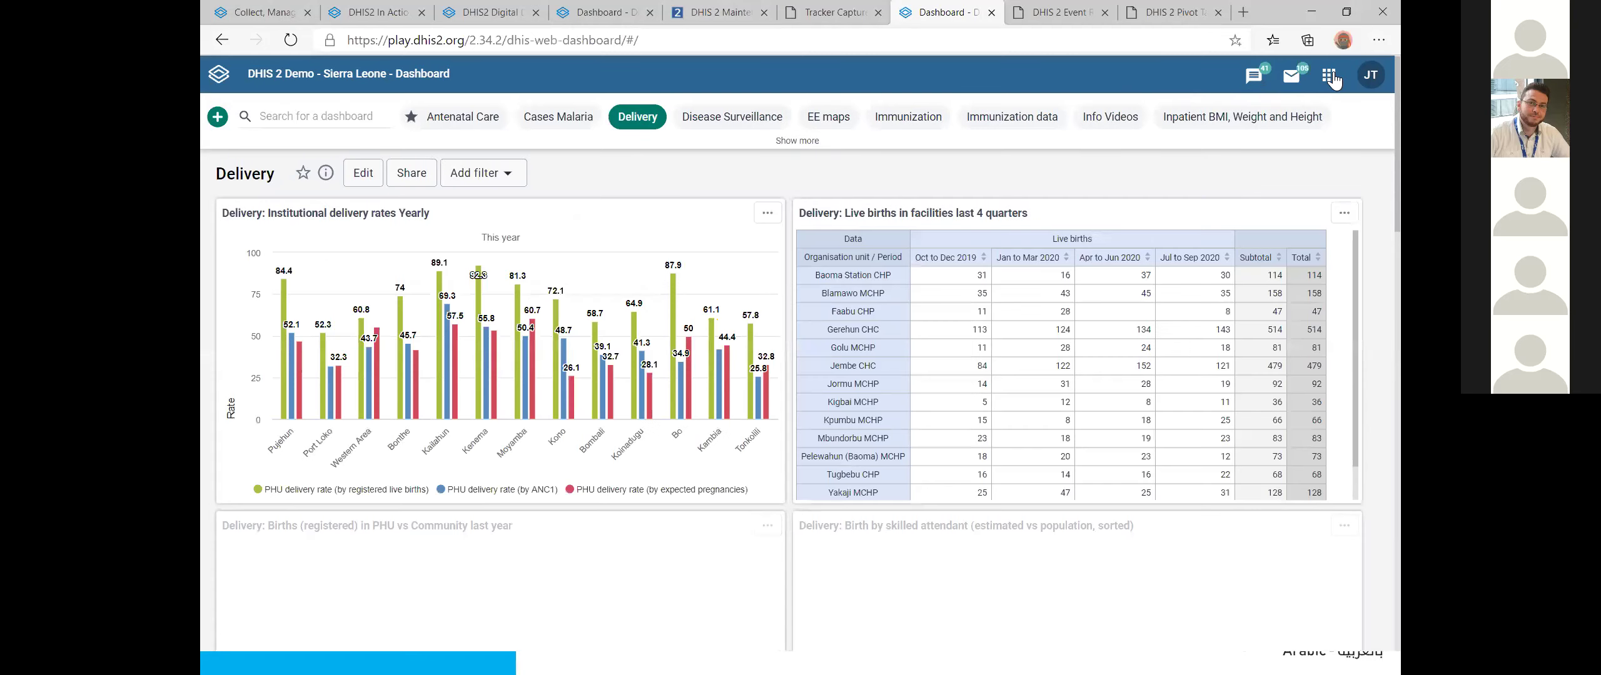
{"action": "left_click", "coordinate": [1330, 76]}
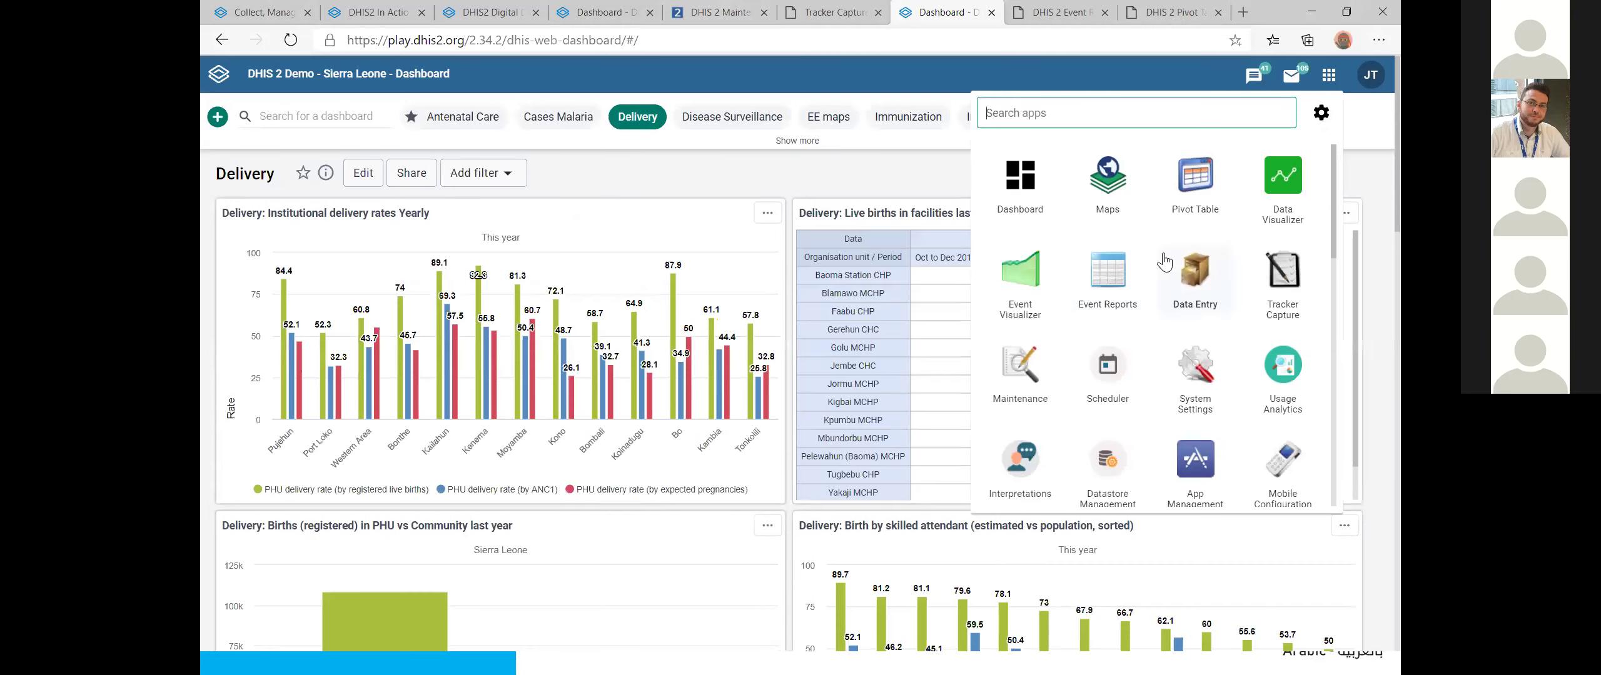
{"action": "left_click", "coordinate": [1211, 281]}
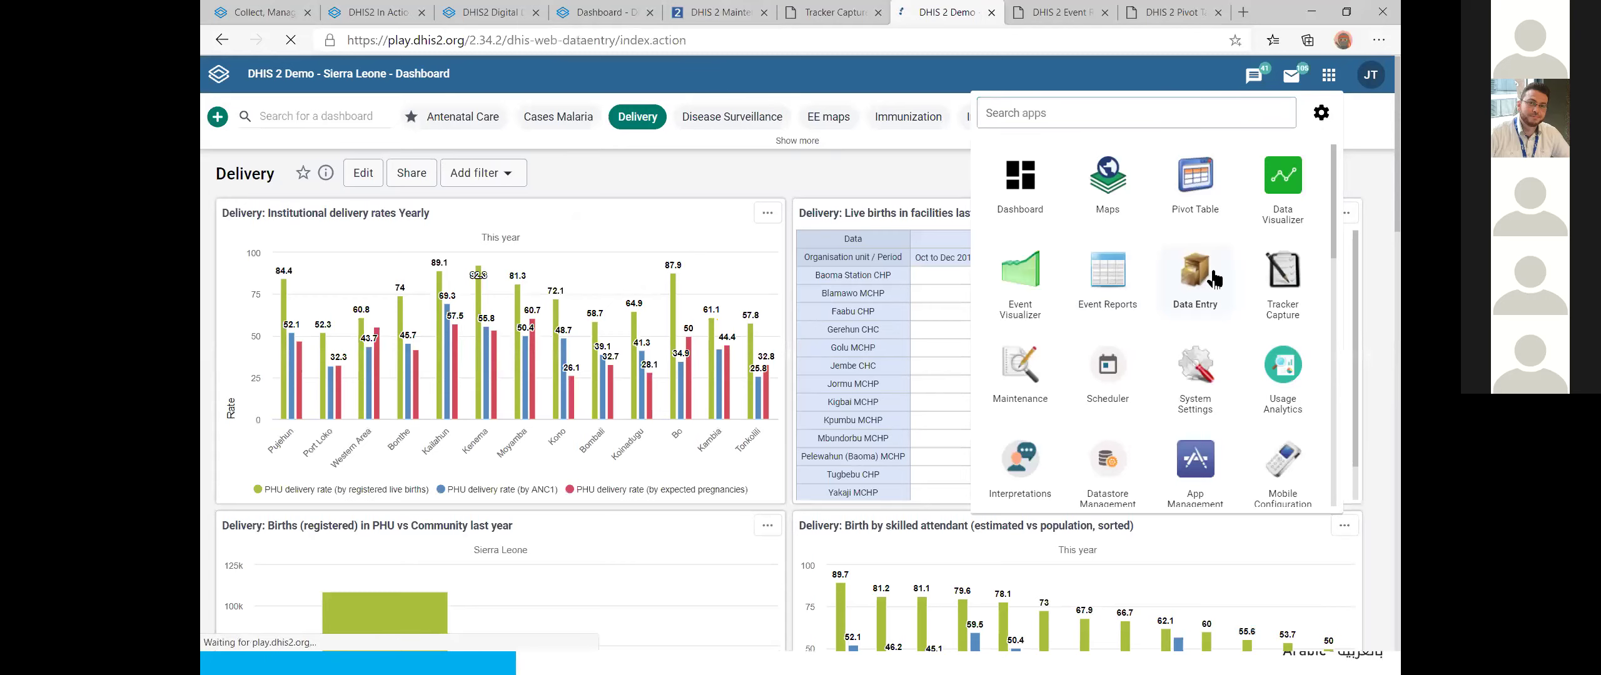
{"action": "left_click", "coordinate": [216, 135]}
{"action": "left_click", "coordinate": [206, 135]}
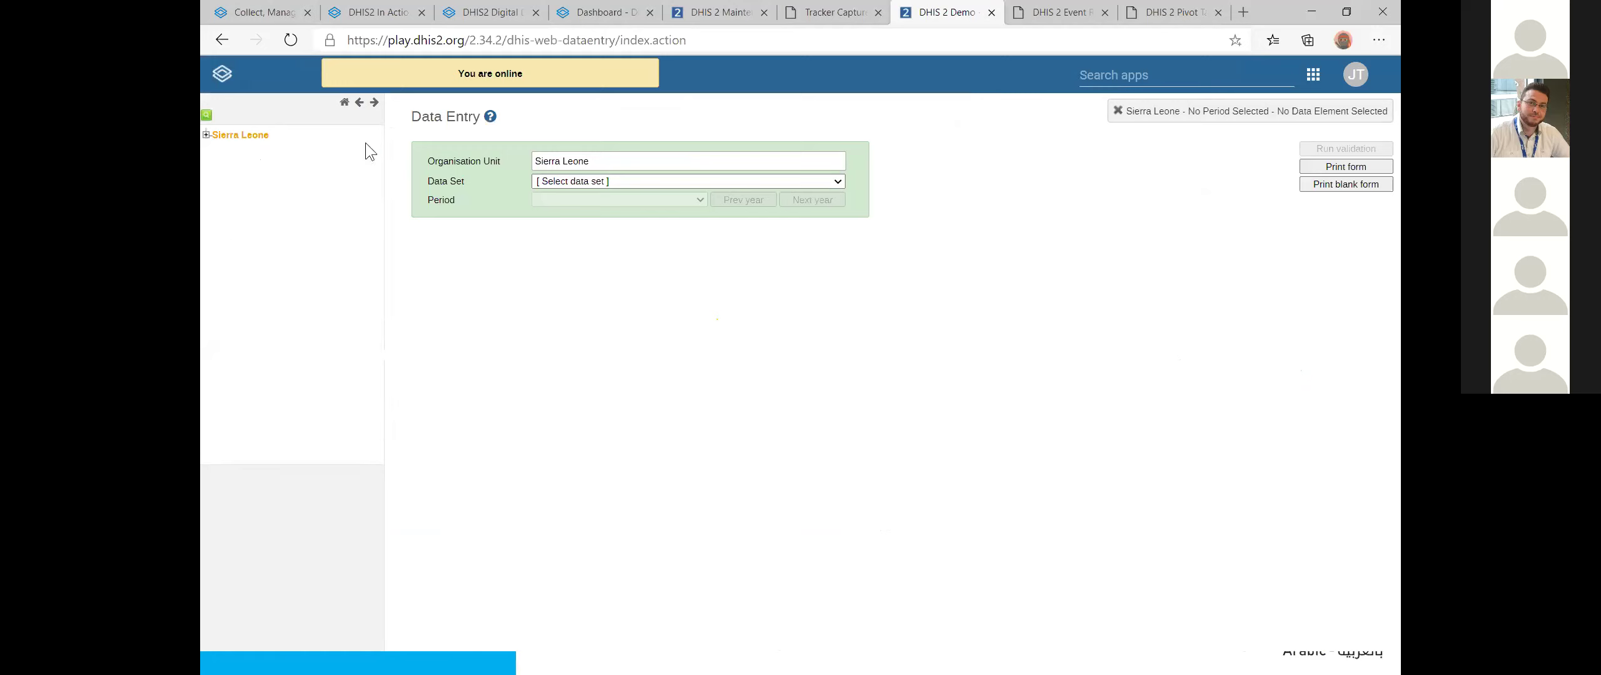
Step: Expand Sierra Leone's districts and highlight the Organisation Unit and Data Set labels
{"action": "left_click", "coordinate": [206, 135]}
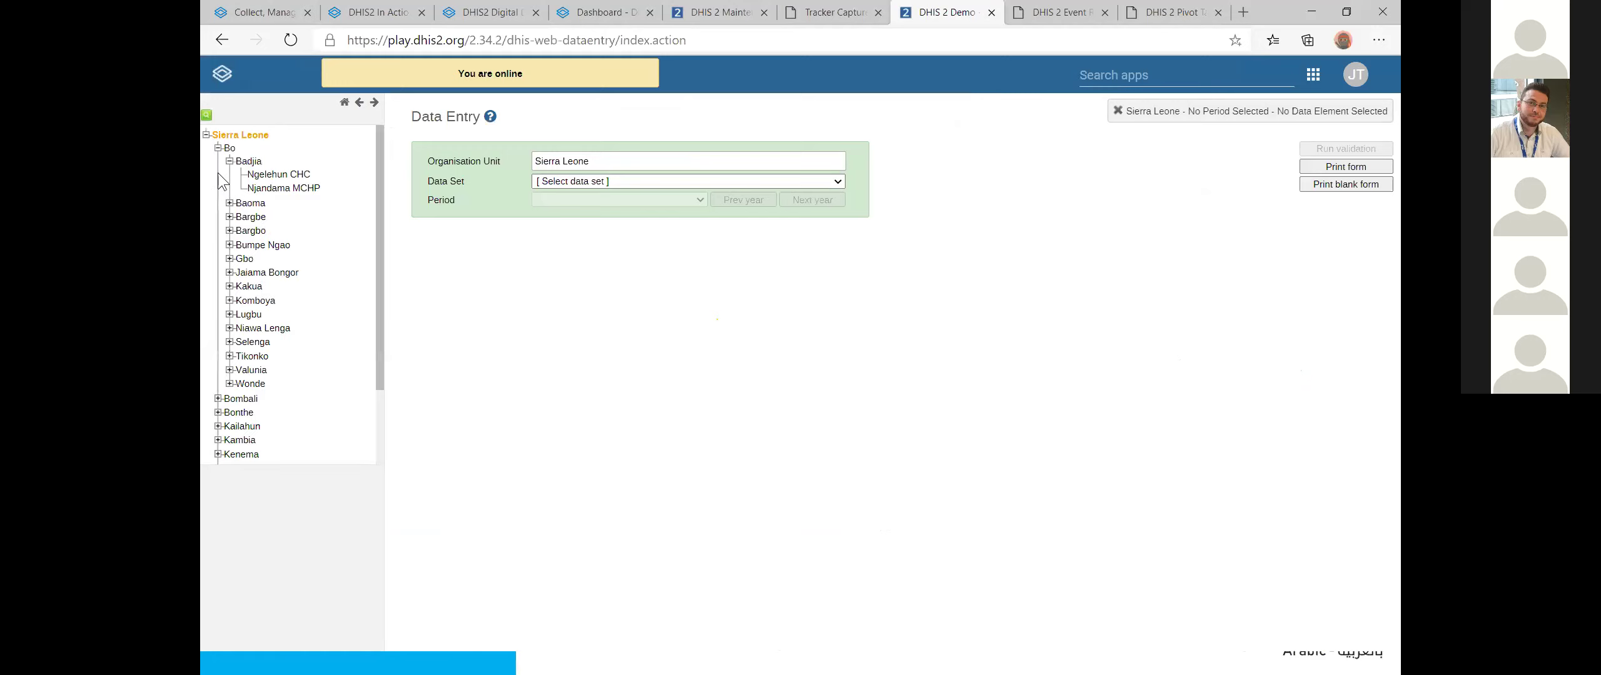
{"action": "left_click", "coordinate": [217, 148]}
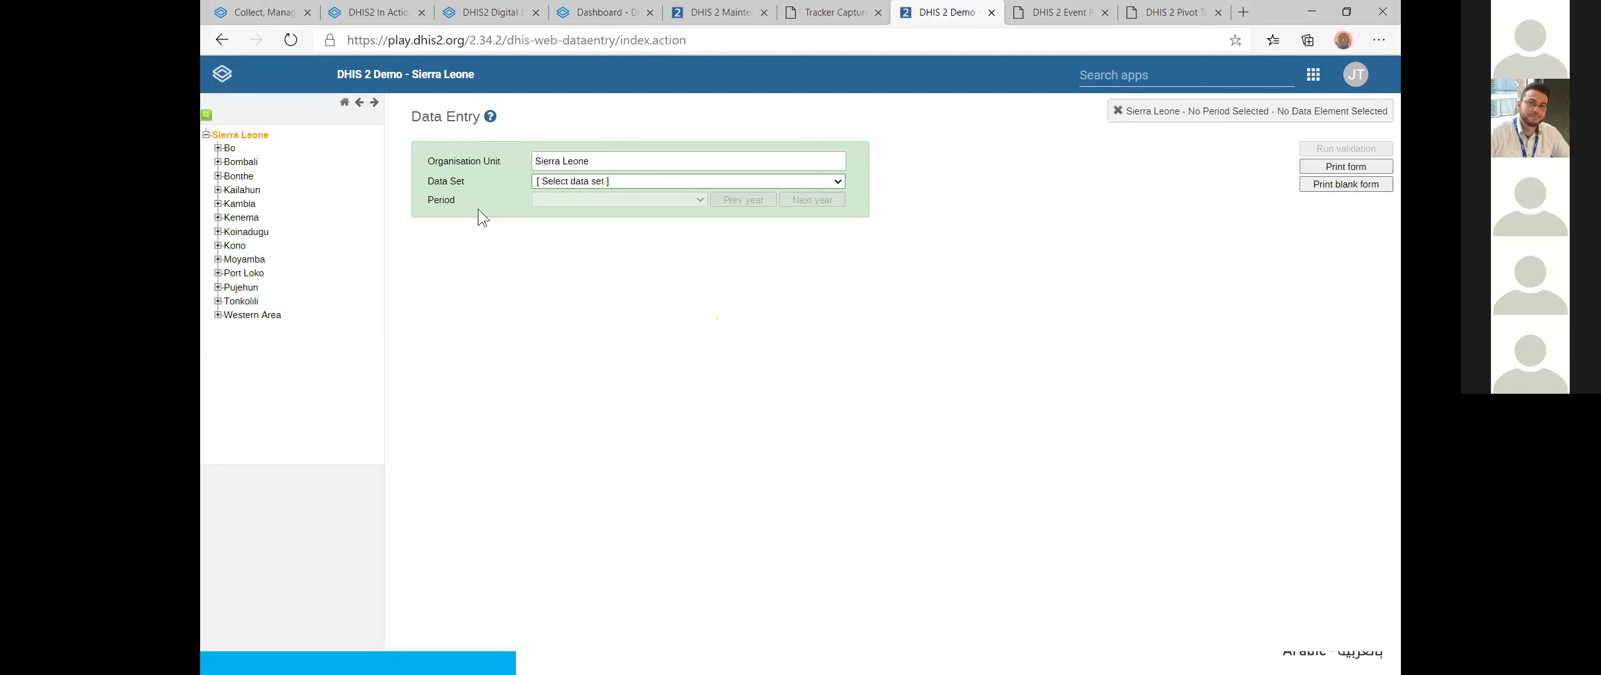
{"action": "left_click_drag", "start_coordinate": [429, 161], "coordinate": [501, 163]}
{"action": "left_click", "coordinate": [453, 181]}
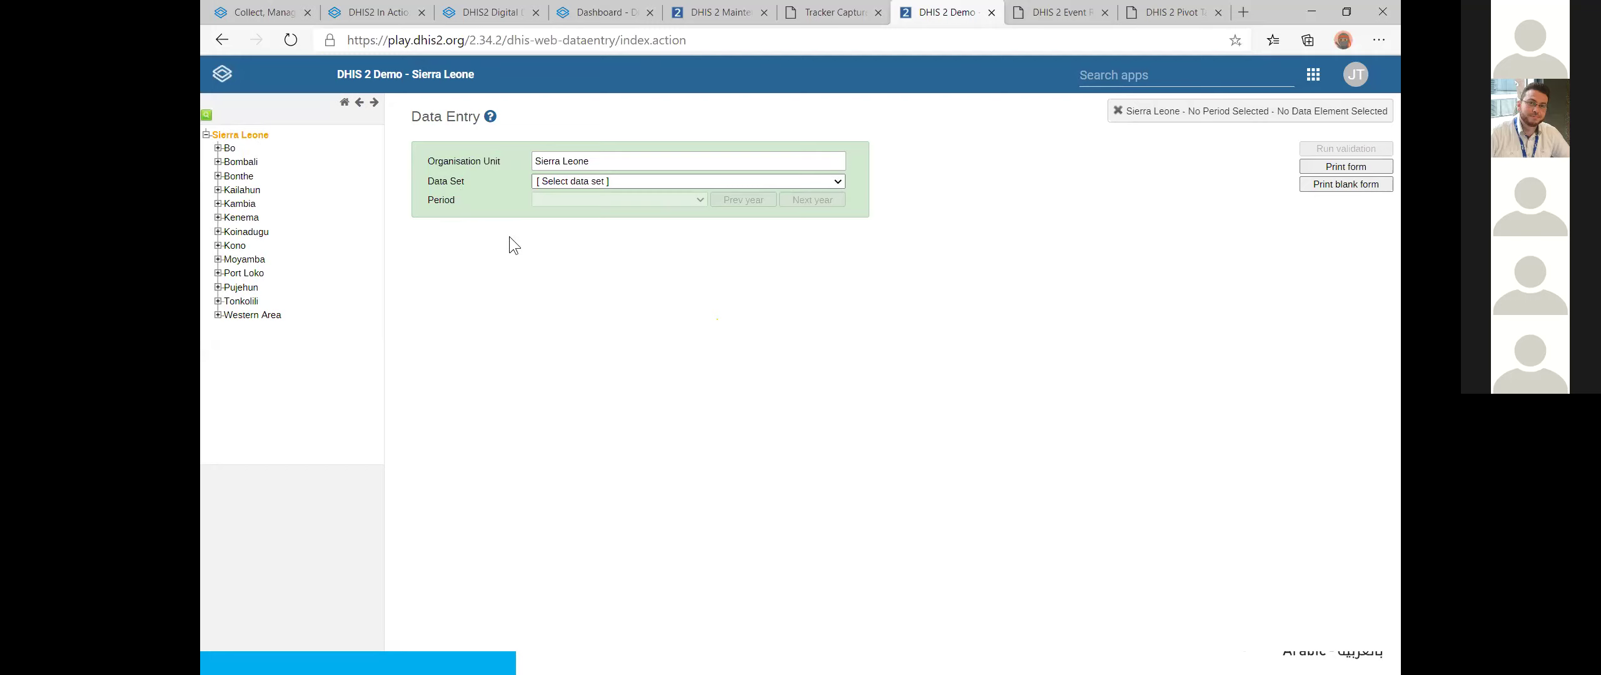
{"action": "triple_click", "coordinate": [496, 156]}
{"action": "left_click_drag", "start_coordinate": [465, 182], "coordinate": [431, 183]}
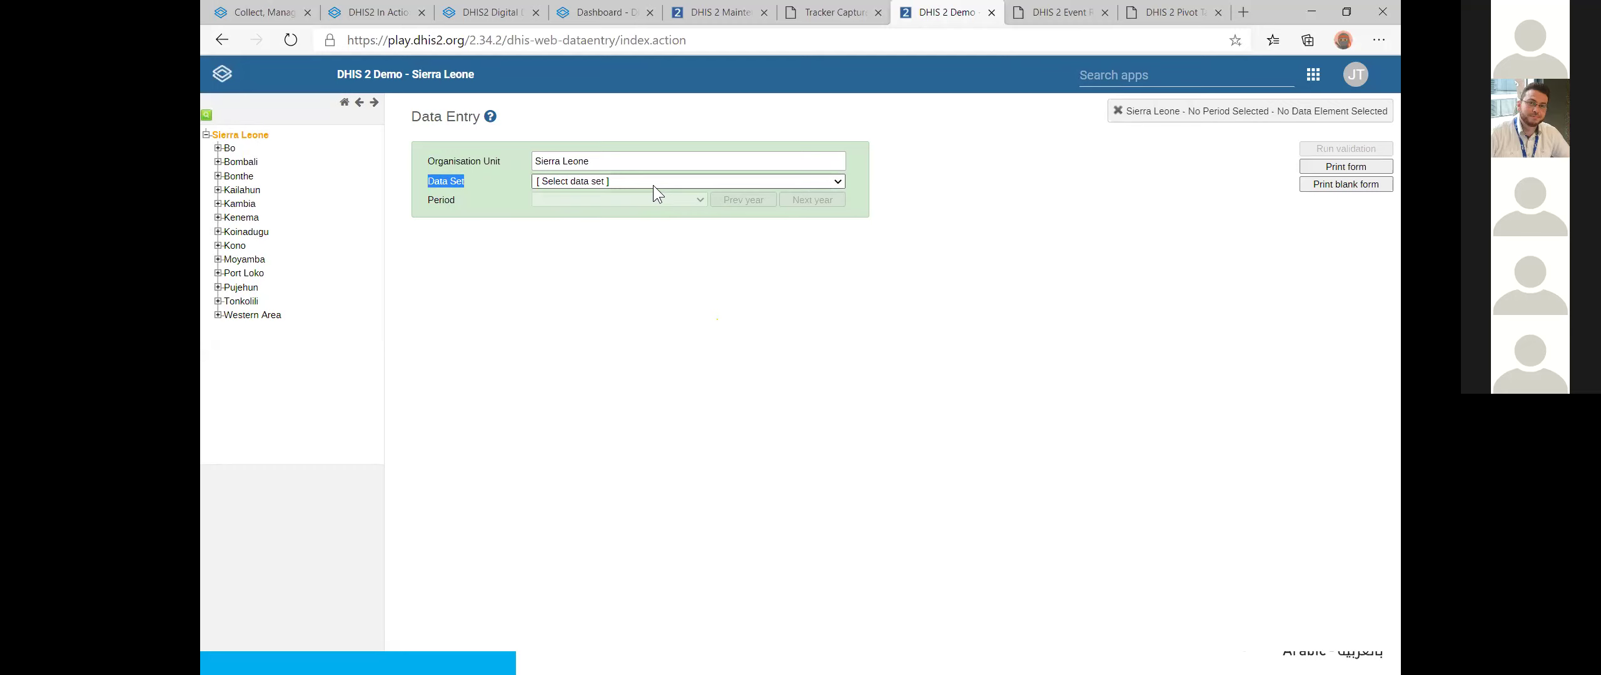
{"action": "left_click", "coordinate": [439, 198]}
Step: Expand Bo down to its facilities and choose Ngelehun CHC as the organisation unit
{"action": "left_click", "coordinate": [218, 148]}
{"action": "left_click", "coordinate": [279, 173]}
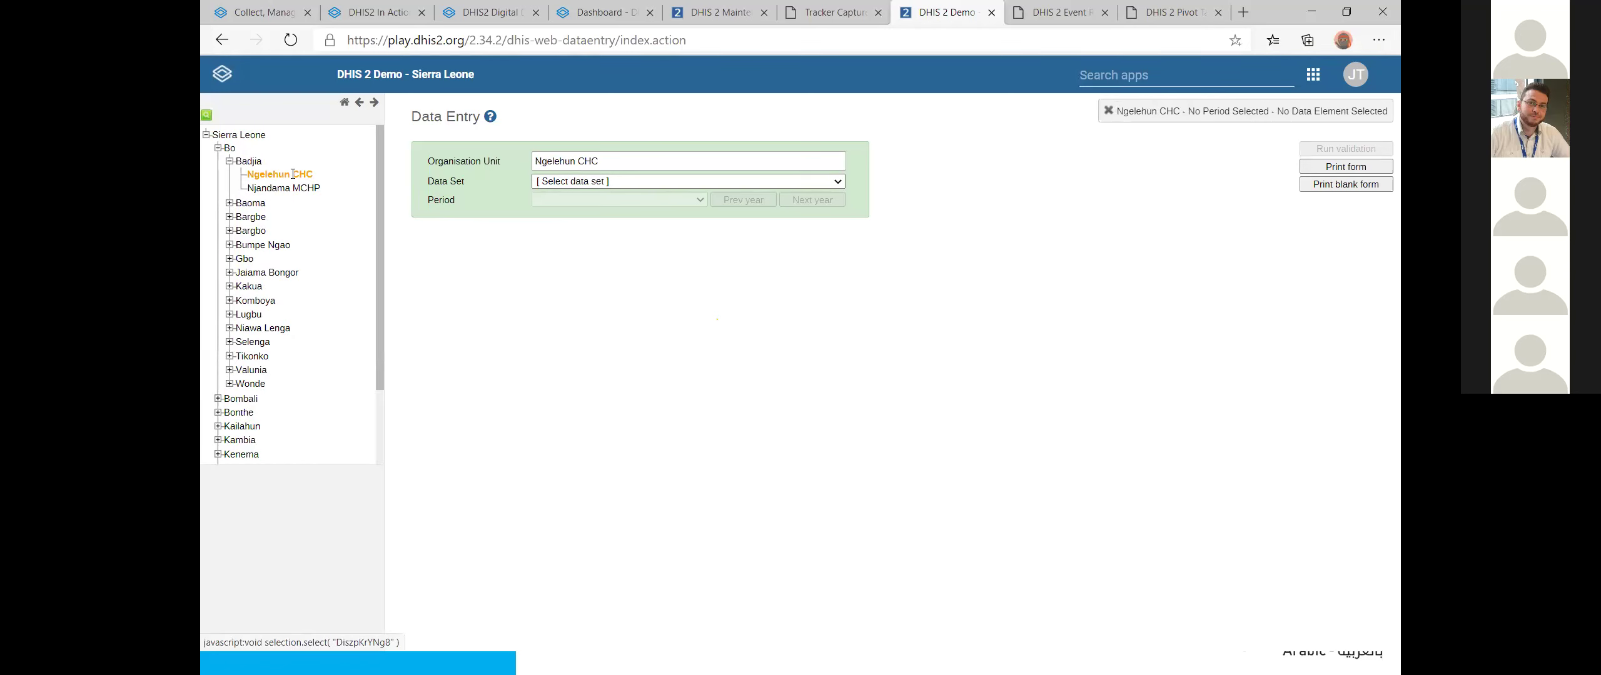
{"action": "left_click_drag", "start_coordinate": [514, 165], "coordinate": [432, 166]}
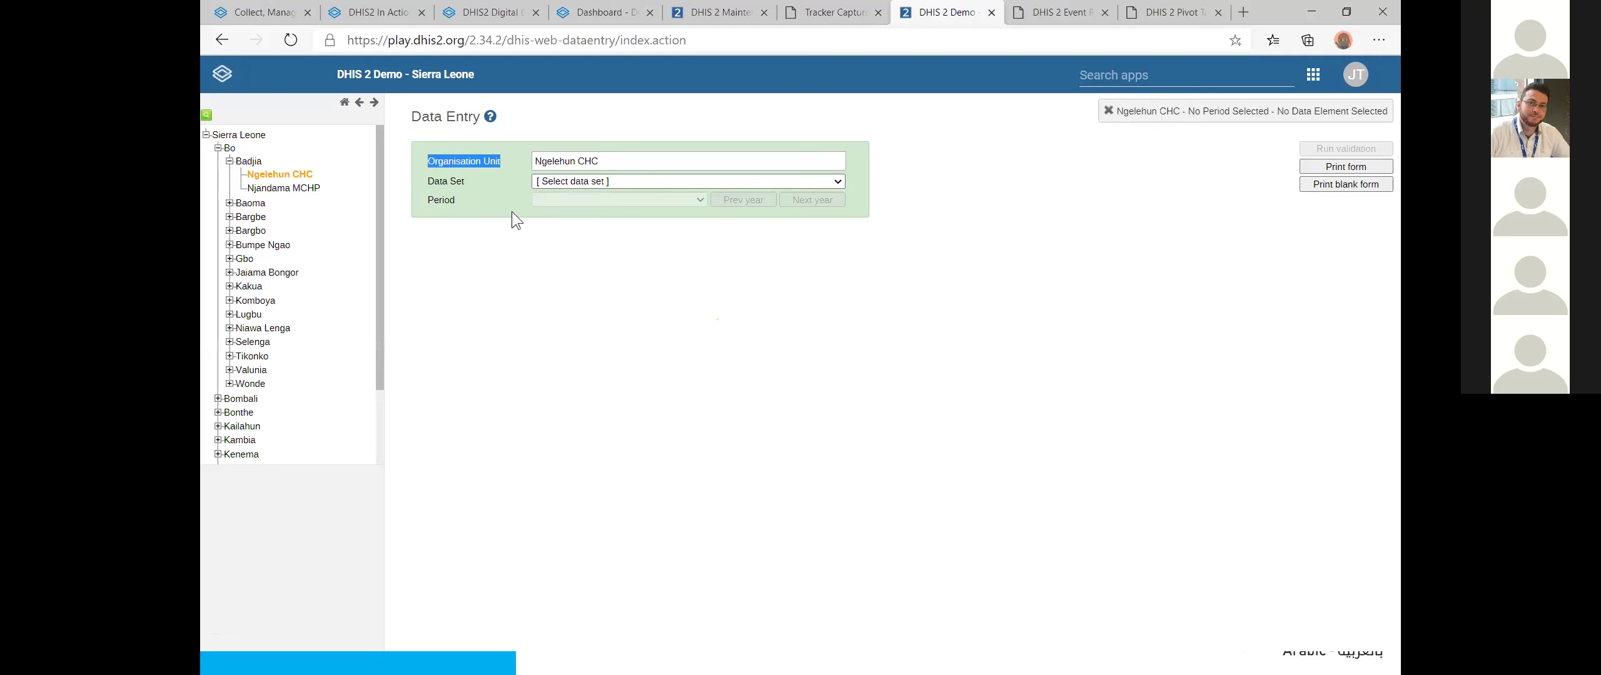
{"action": "left_click", "coordinate": [549, 179]}
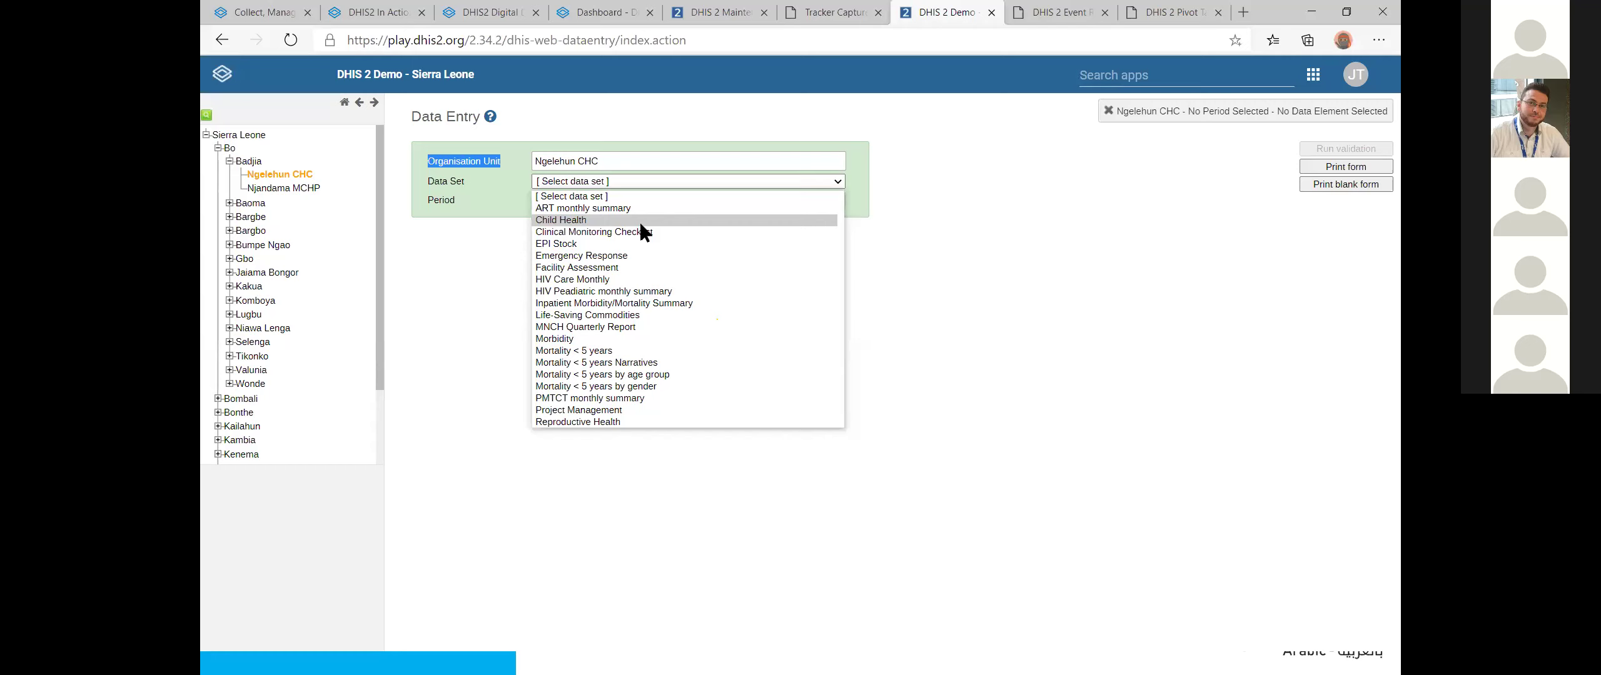
Step: Choose the Child Health data set with November 2020 as the period
{"action": "left_click", "coordinate": [640, 222]}
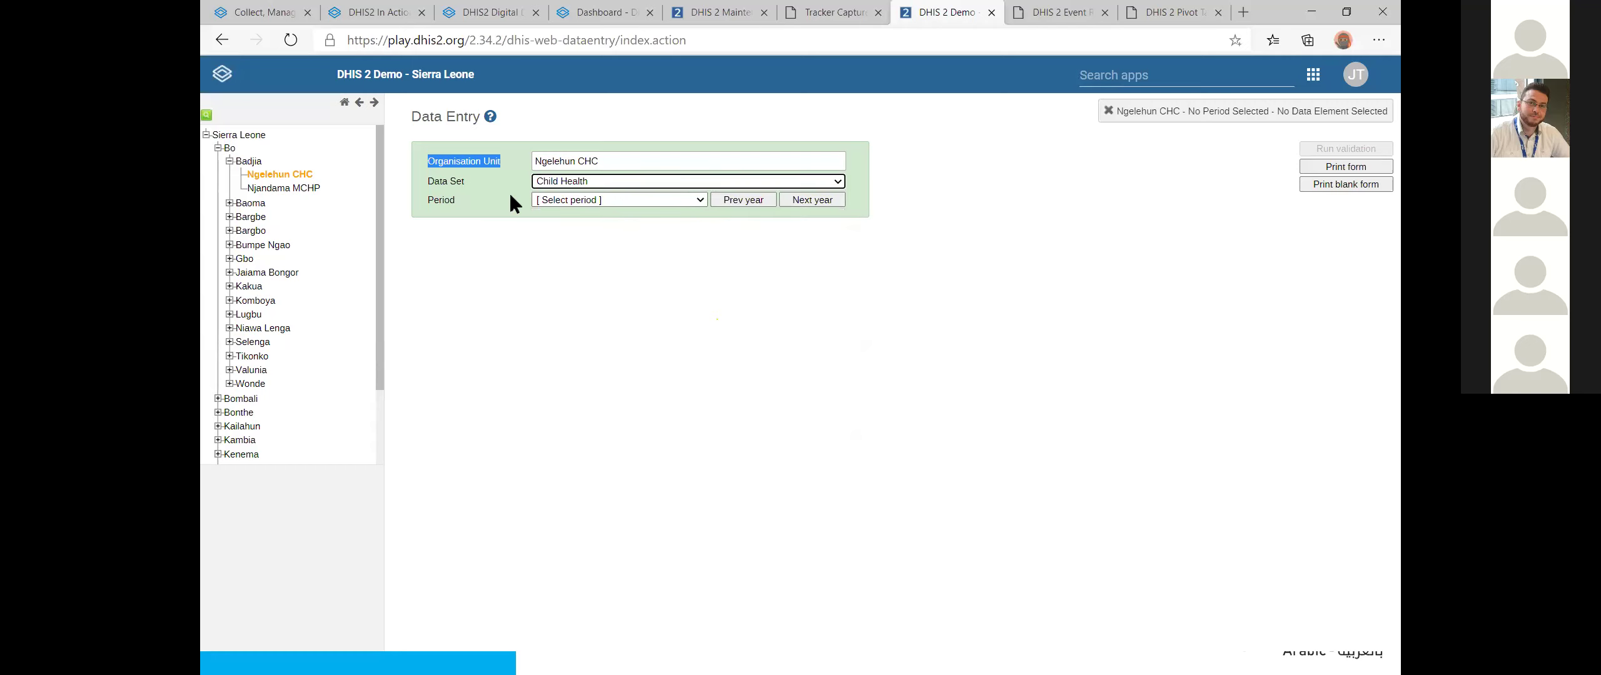
{"action": "left_click", "coordinate": [546, 201]}
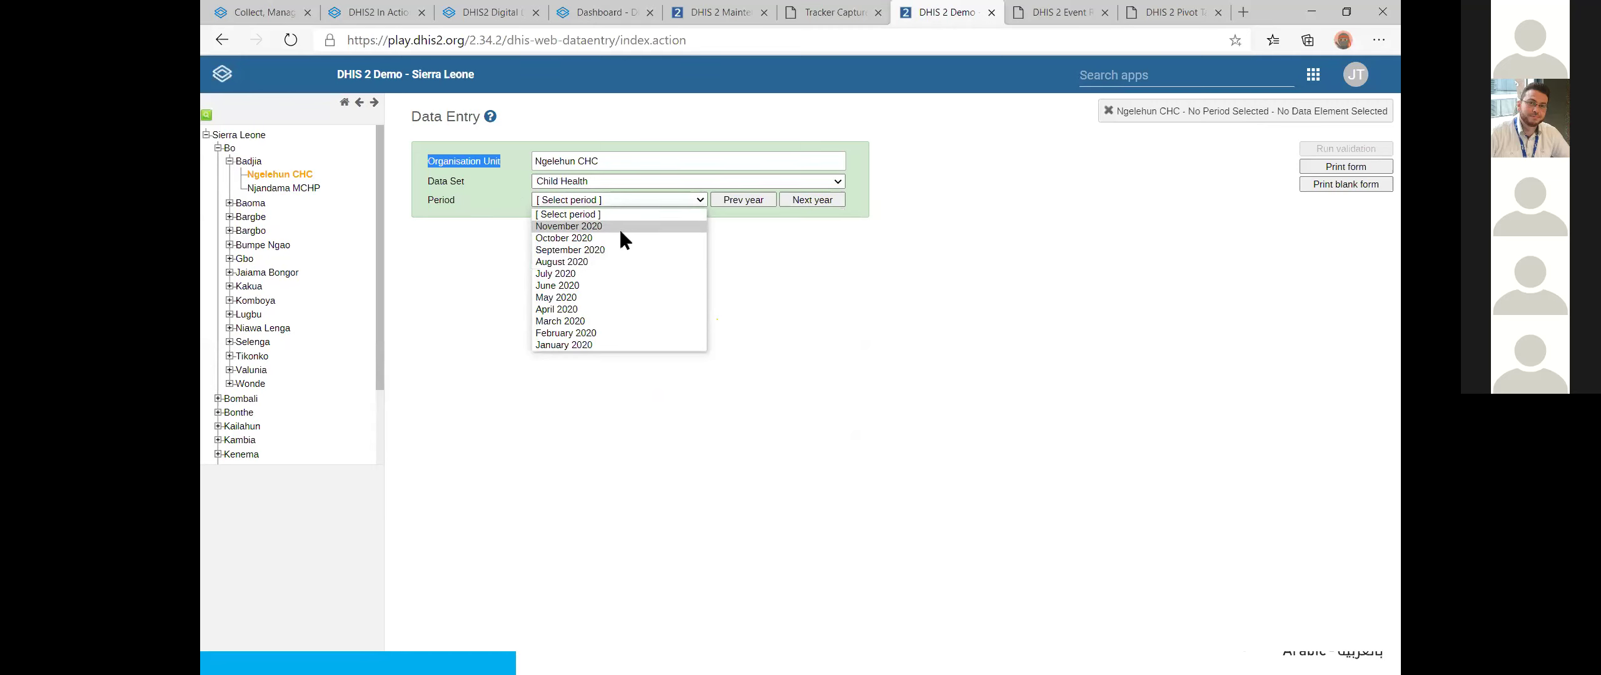
{"action": "left_click", "coordinate": [585, 229]}
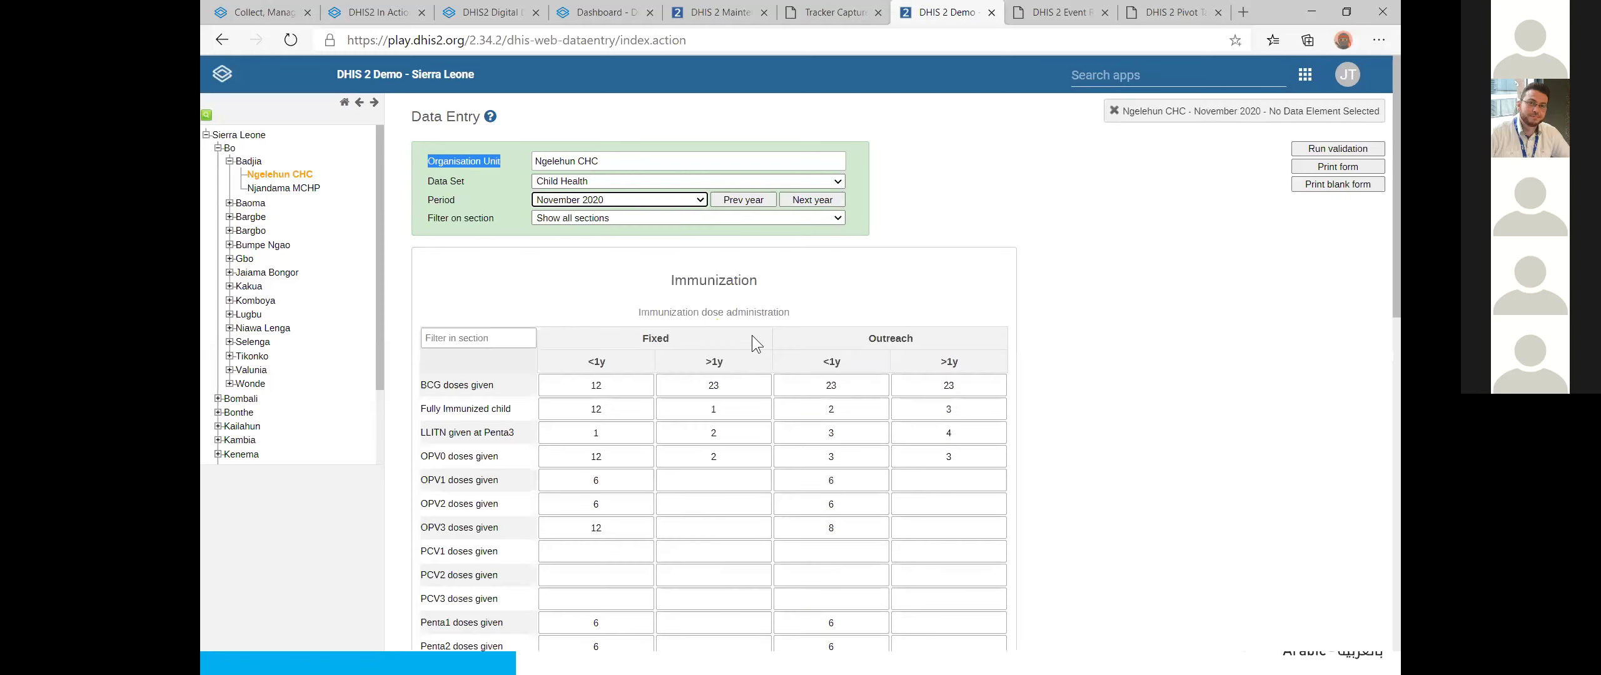
{"action": "left_click", "coordinate": [447, 177]}
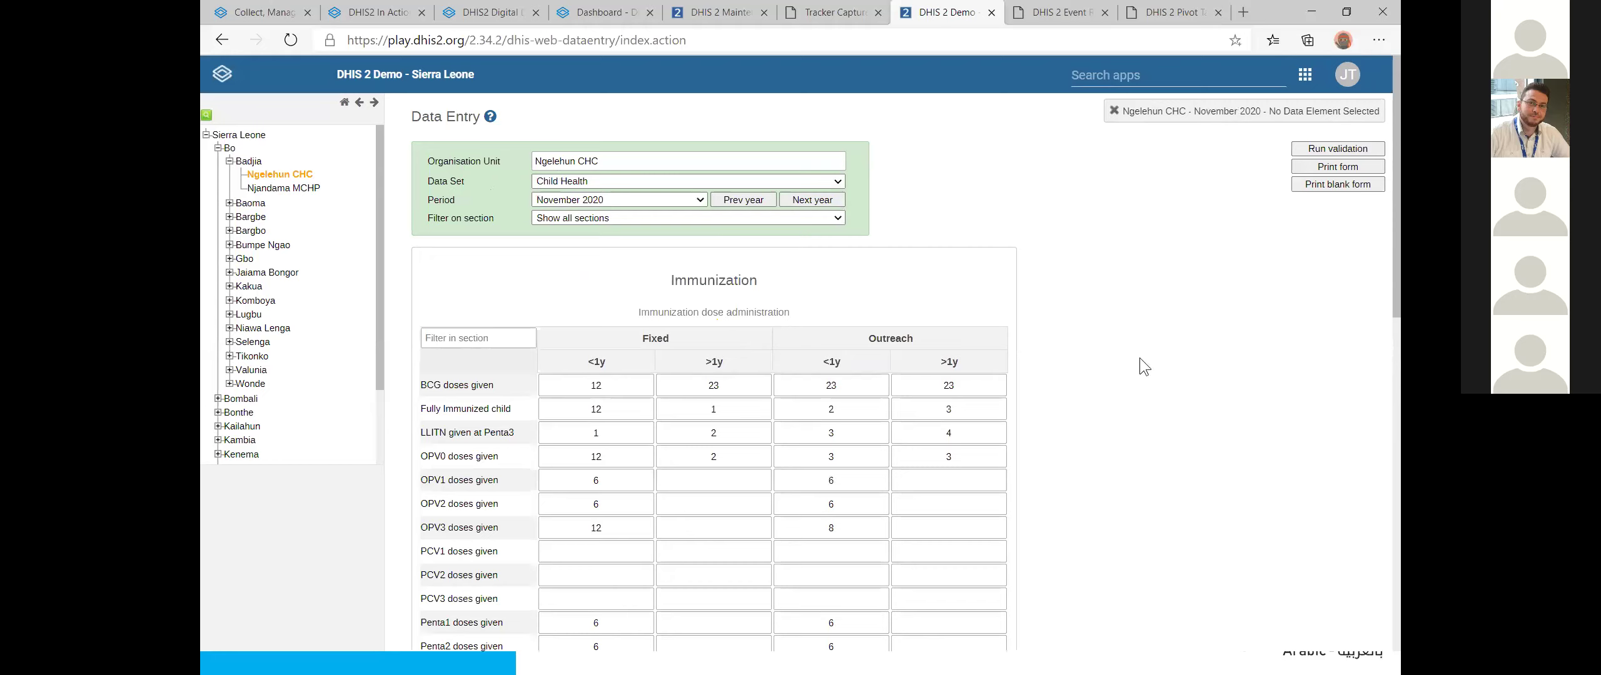
{"action": "scroll", "coordinate": [667, 341], "scroll_direction": "down", "scroll_amount": 3}
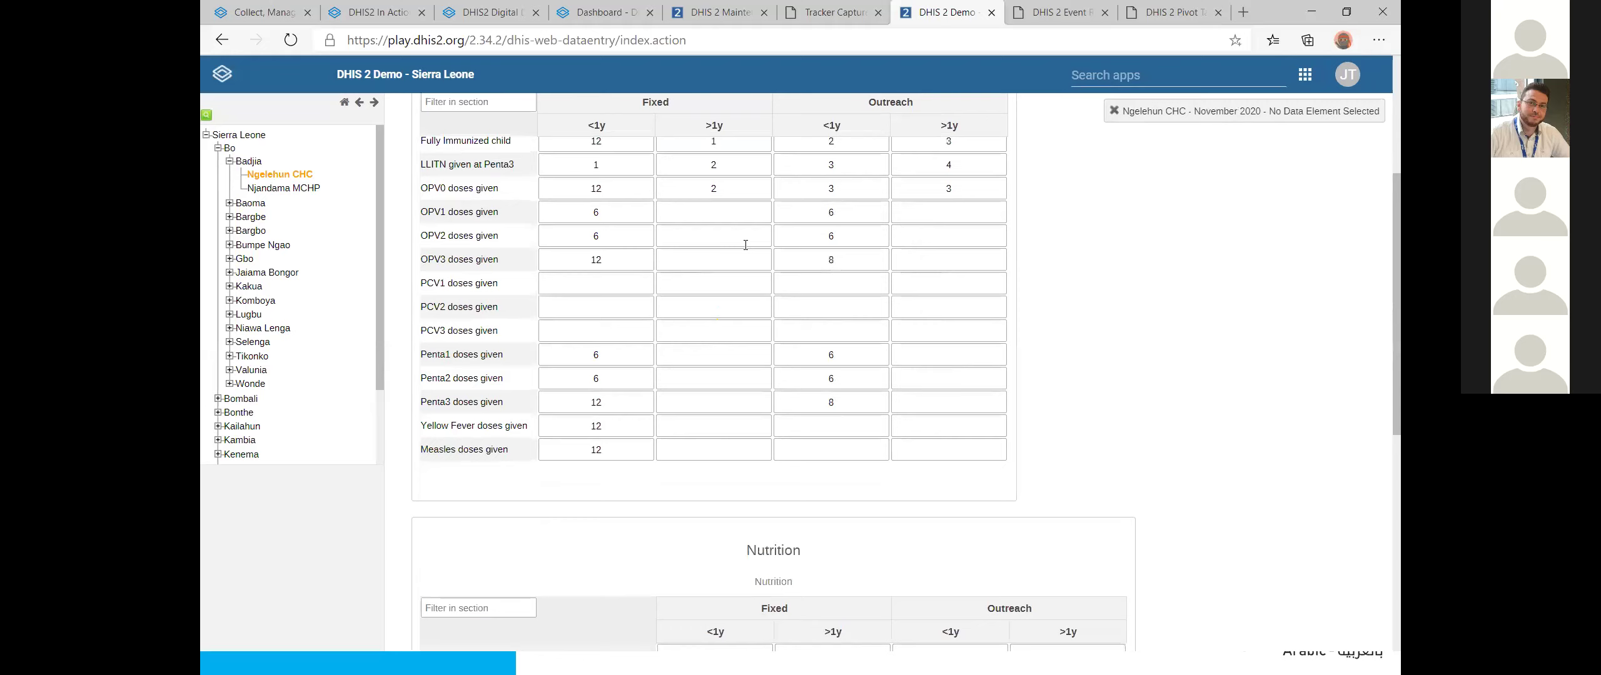
{"action": "scroll", "coordinate": [762, 310], "scroll_direction": "up", "scroll_amount": 2}
{"action": "scroll", "coordinate": [1088, 320], "scroll_direction": "down", "scroll_amount": 1}
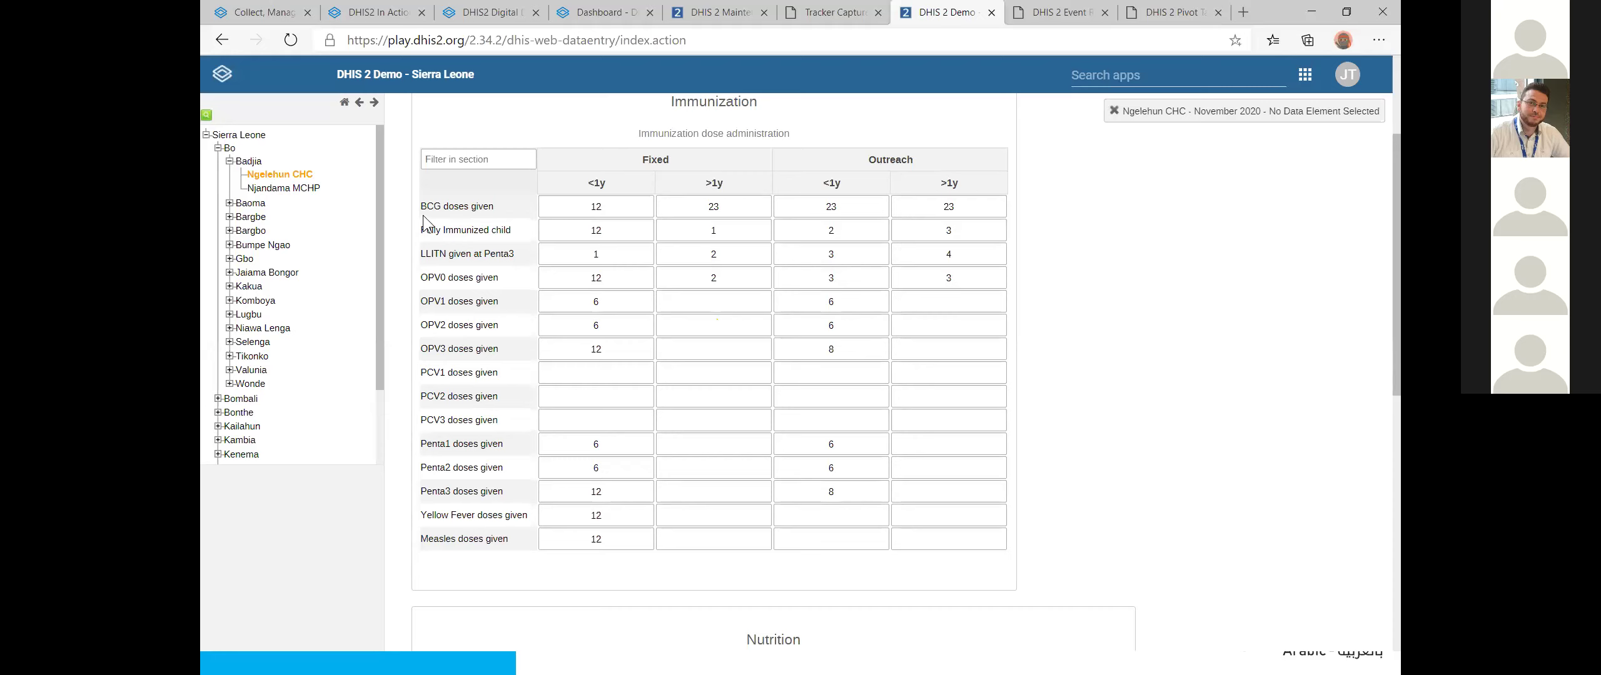
{"action": "mouse_move", "coordinate": [440, 214]}
{"action": "left_mouse_down"}
{"action": "mouse_move", "coordinate": [502, 207]}
{"action": "mouse_move", "coordinate": [419, 211]}
{"action": "left_mouse_up"}
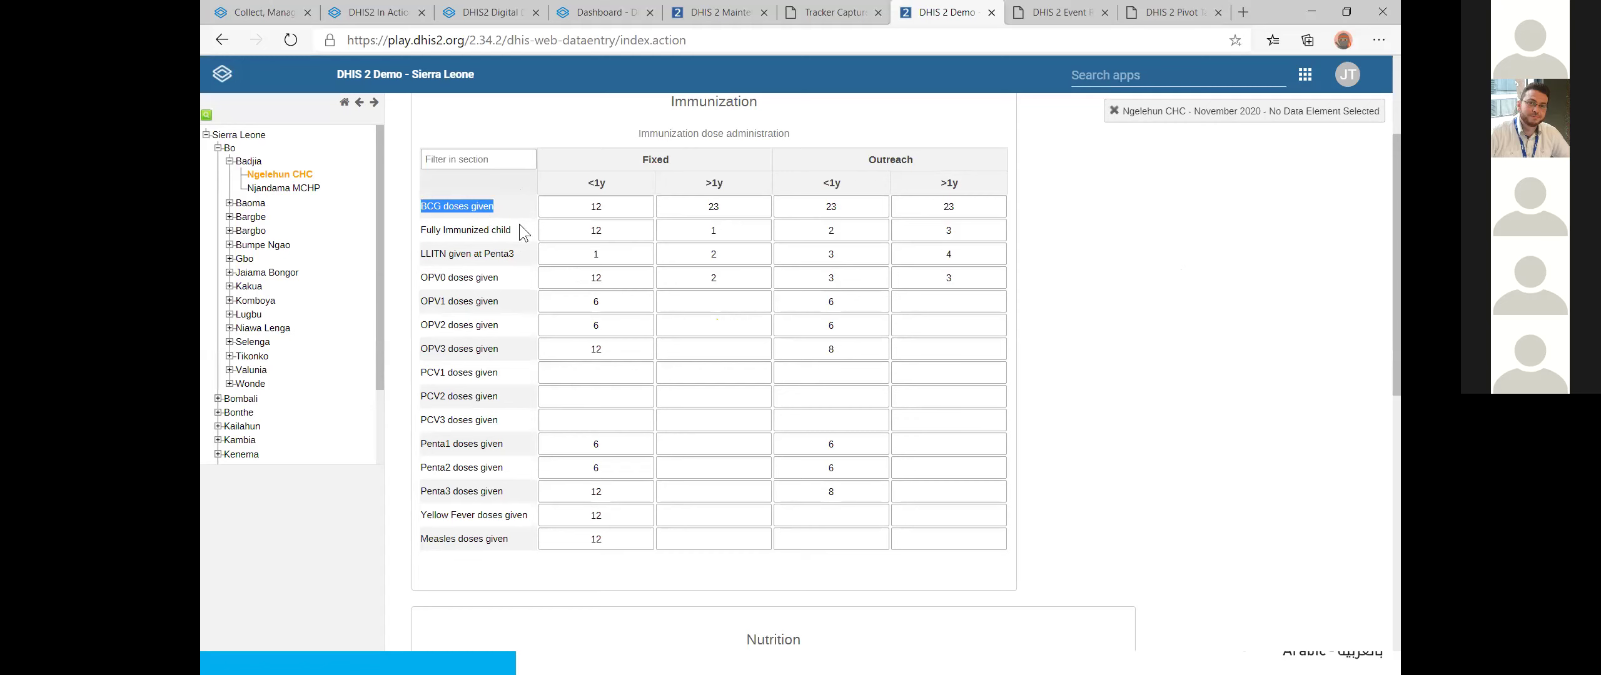
{"action": "left_click", "coordinate": [513, 201]}
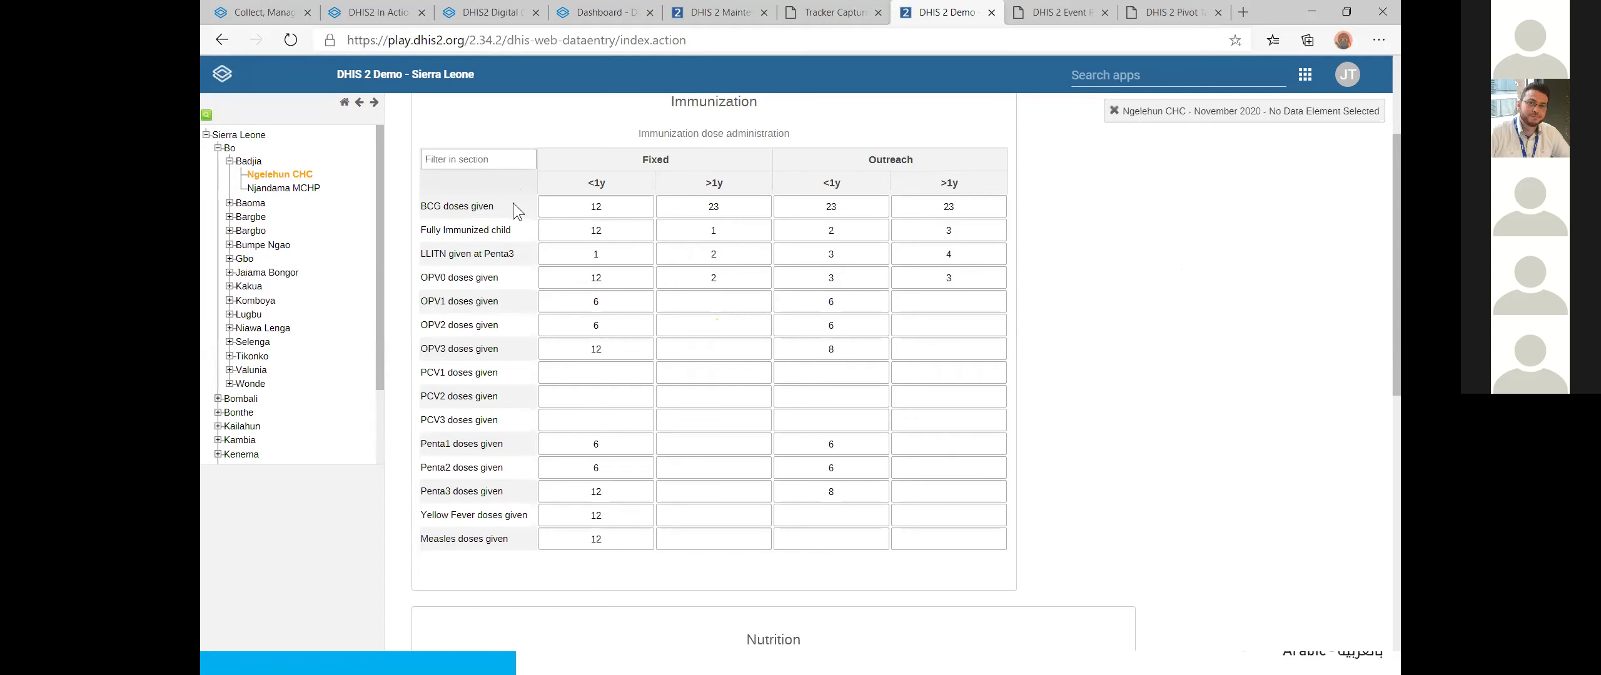
{"action": "scroll", "coordinate": [512, 202], "scroll_direction": "up", "scroll_amount": 3}
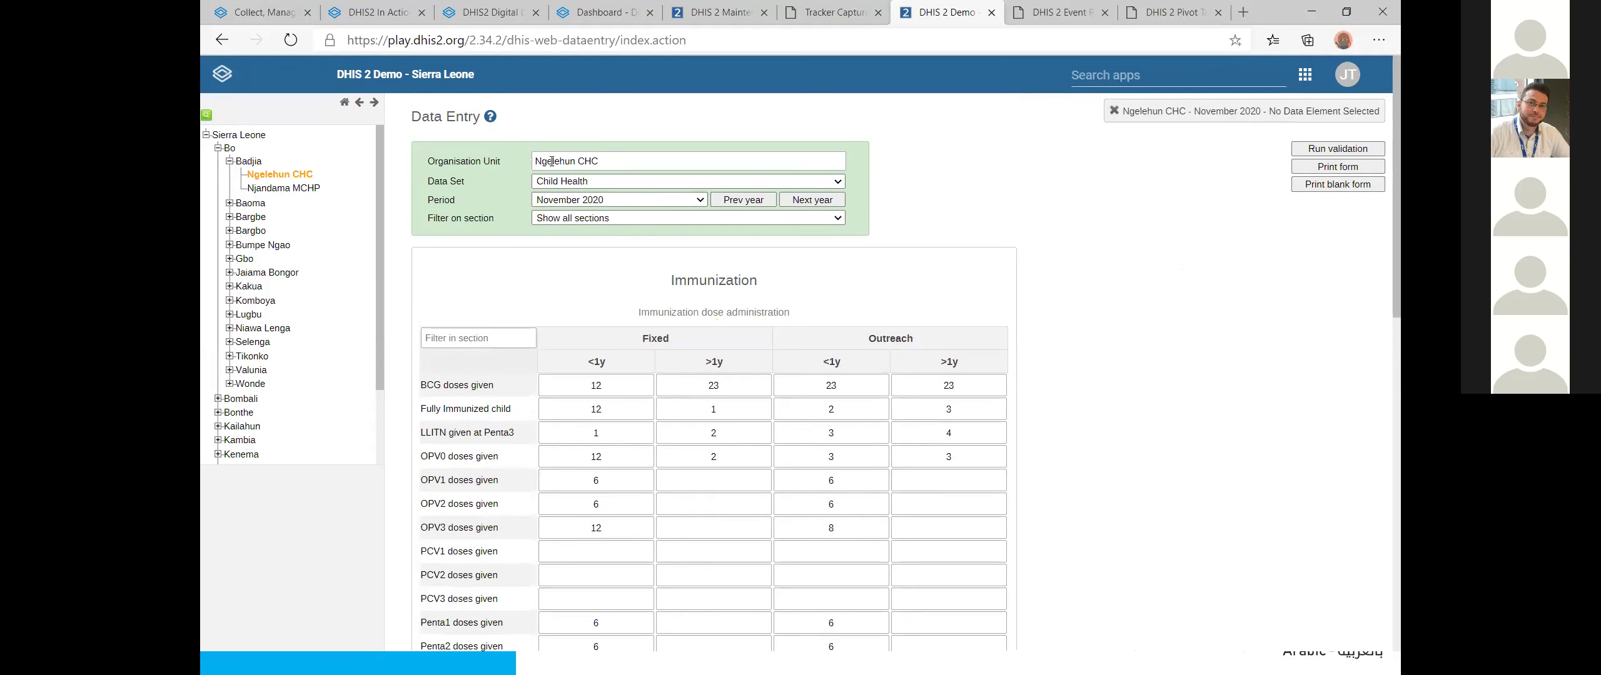
{"action": "scroll", "coordinate": [837, 337], "scroll_direction": "down", "scroll_amount": 1}
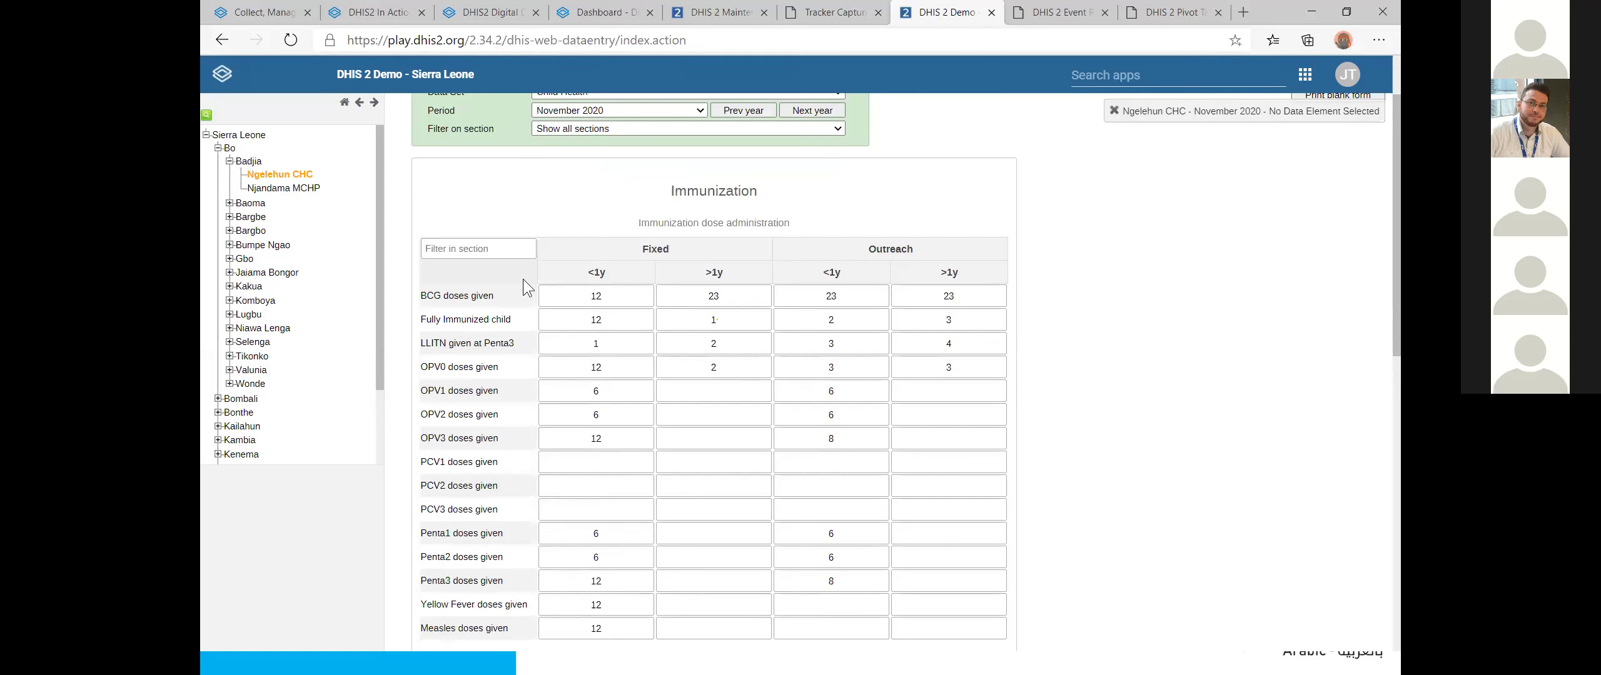
{"action": "left_click_drag", "start_coordinate": [515, 295], "coordinate": [421, 300]}
{"action": "left_click", "coordinate": [665, 297]}
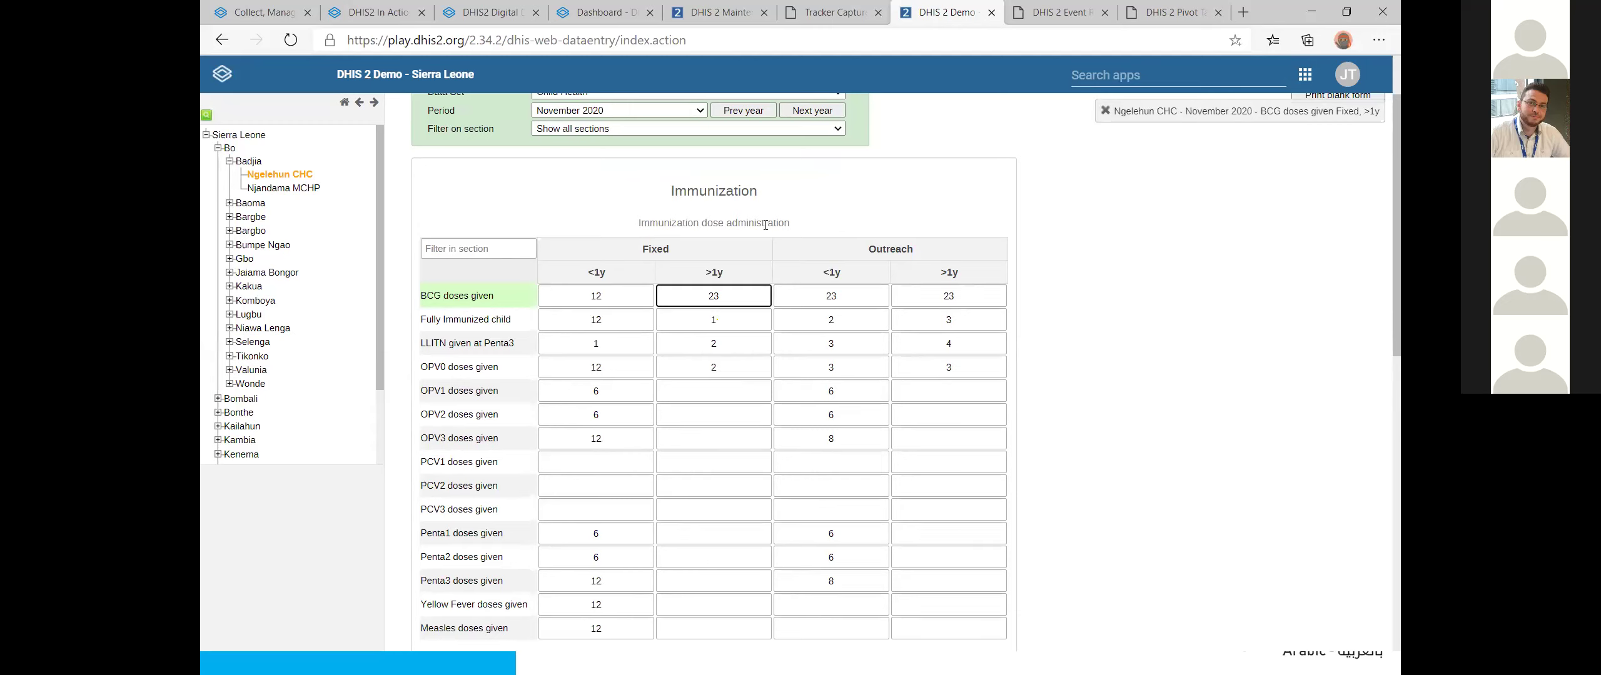
{"action": "double_click", "coordinate": [670, 248]}
{"action": "scroll", "coordinate": [962, 341], "scroll_direction": "up", "scroll_amount": 2}
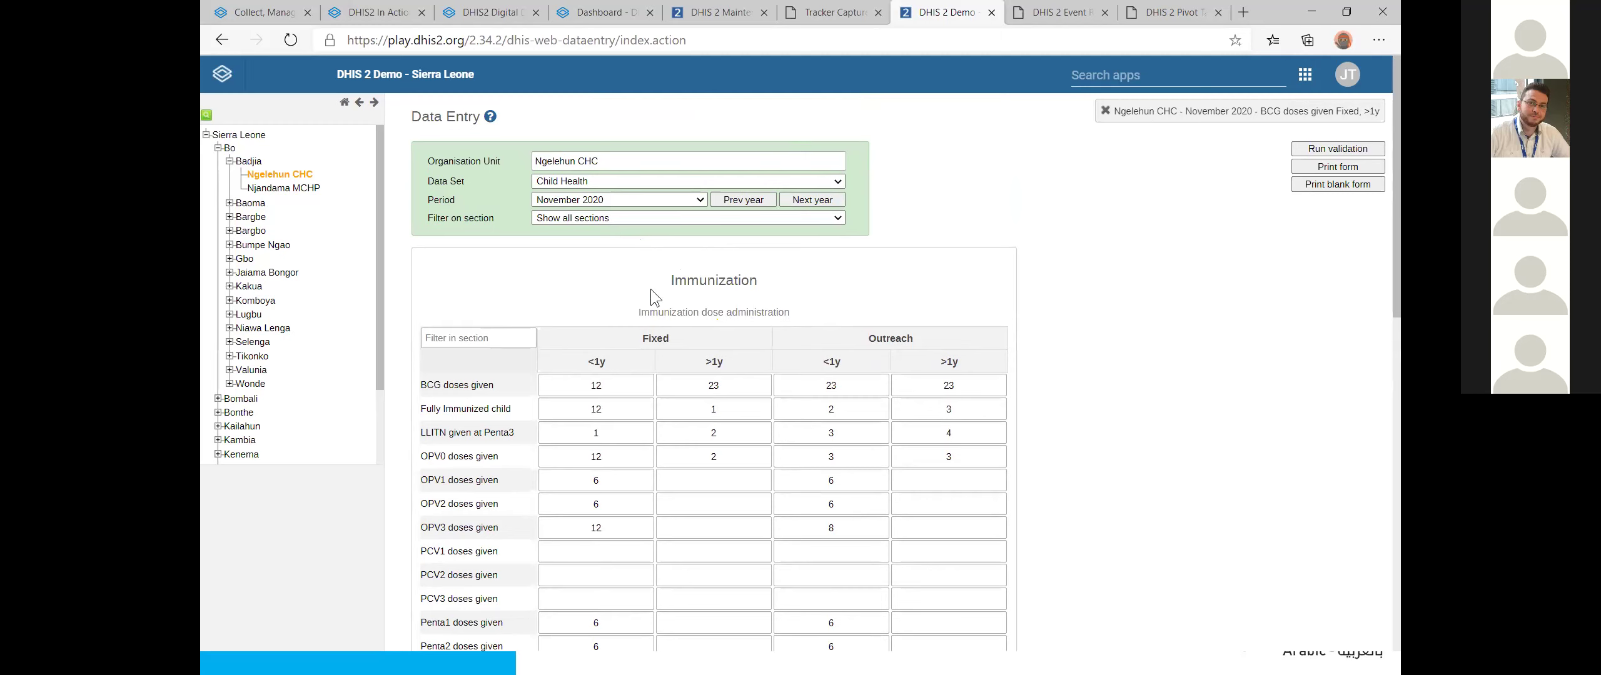
Step: Choose the EPI Stock data set and November 2020 as the period
{"action": "left_click", "coordinate": [601, 182]}
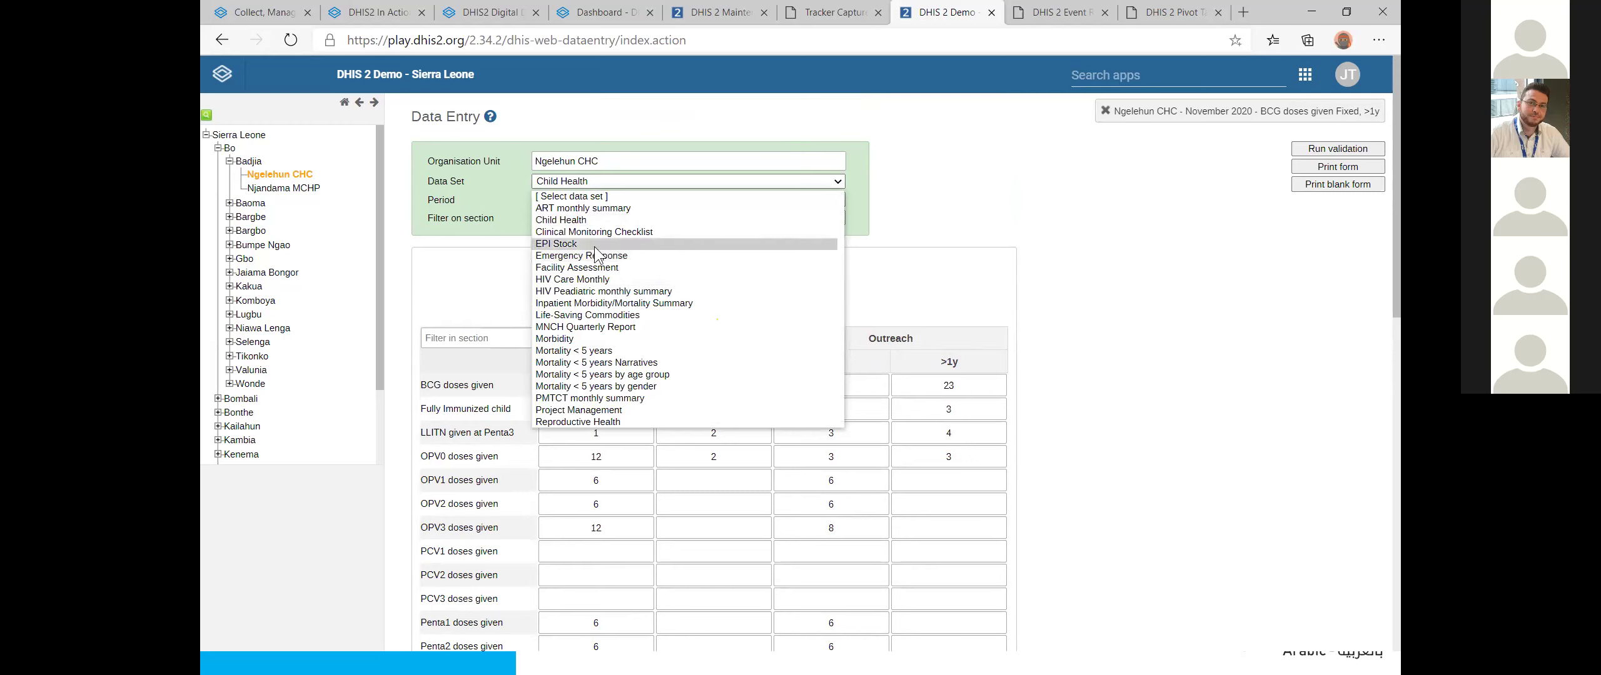
{"action": "left_click", "coordinate": [595, 246]}
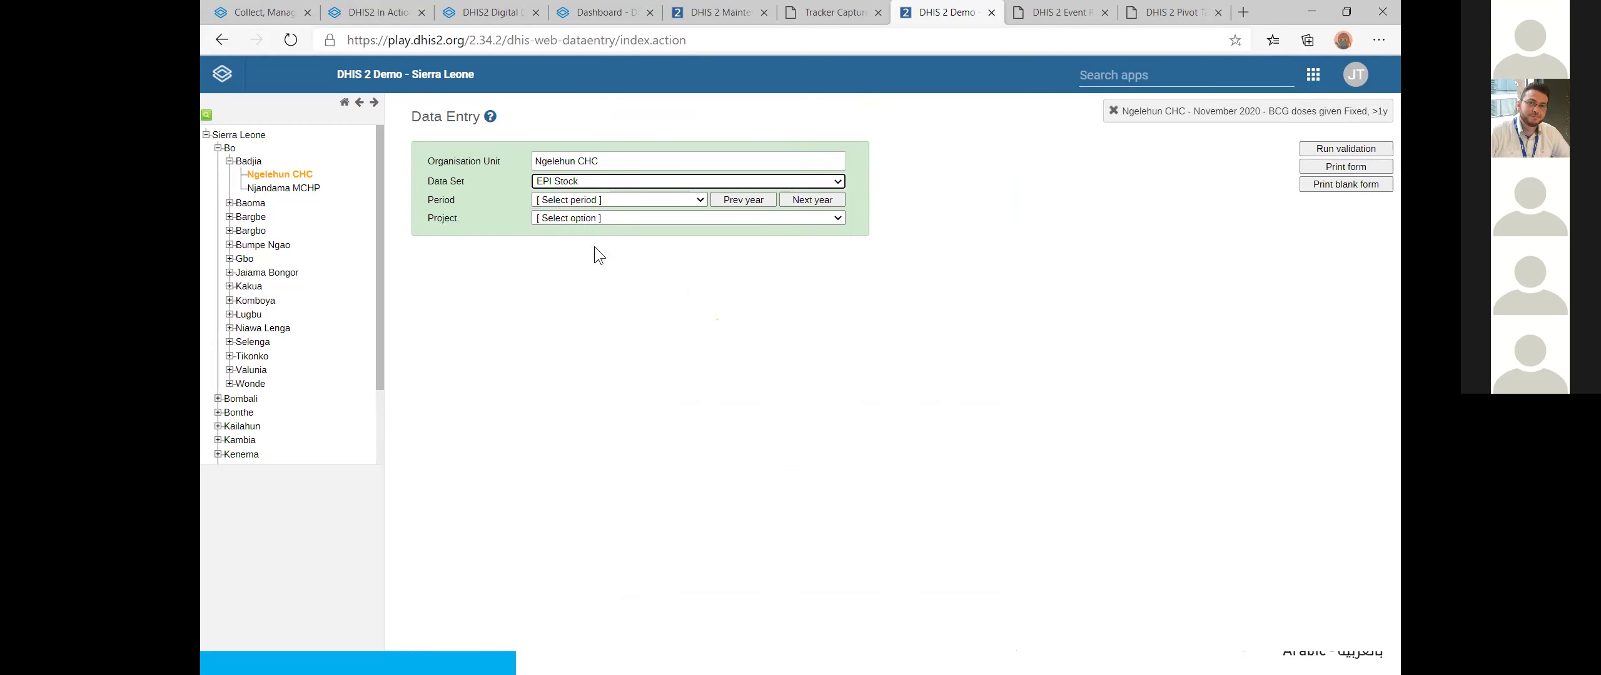
{"action": "left_click", "coordinate": [631, 204]}
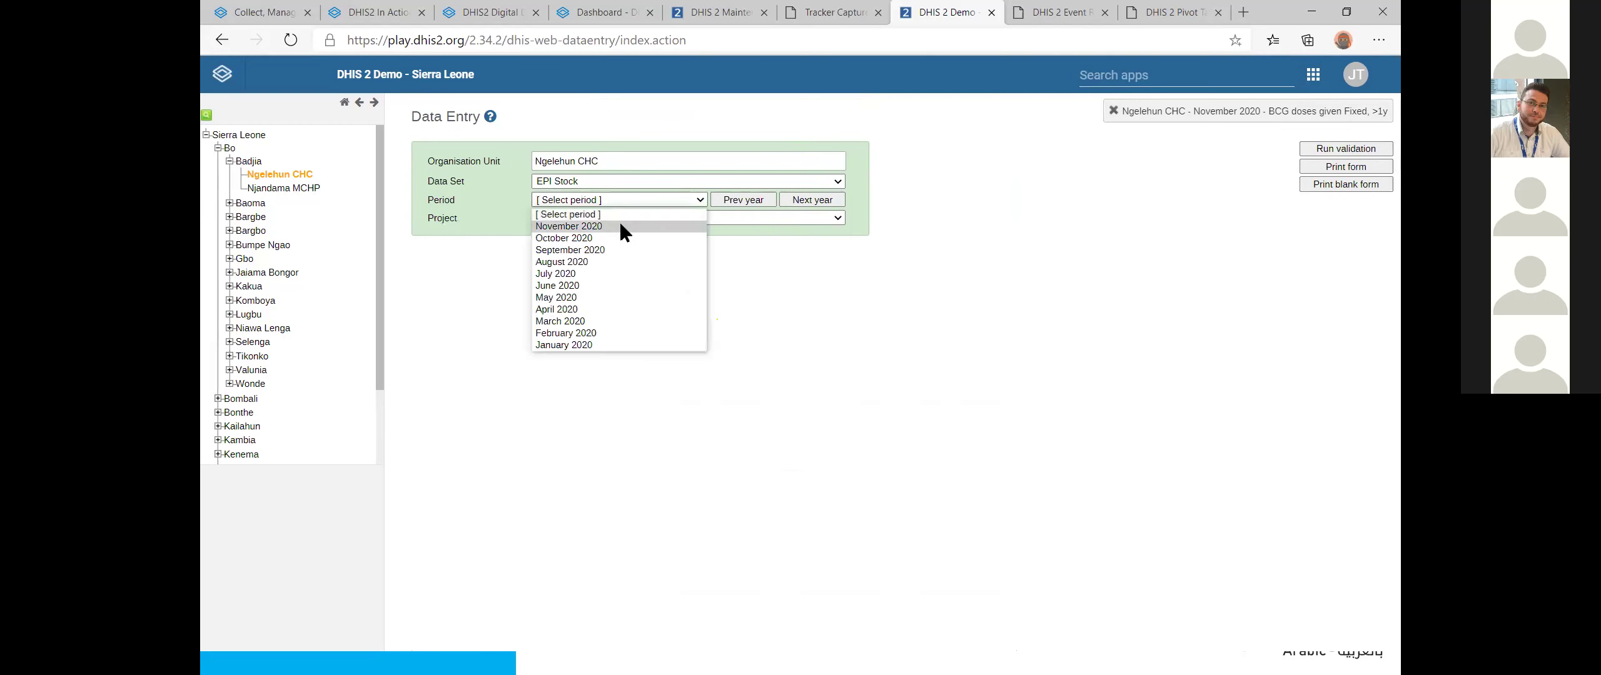
{"action": "left_click", "coordinate": [619, 226]}
{"action": "left_click", "coordinate": [606, 216]}
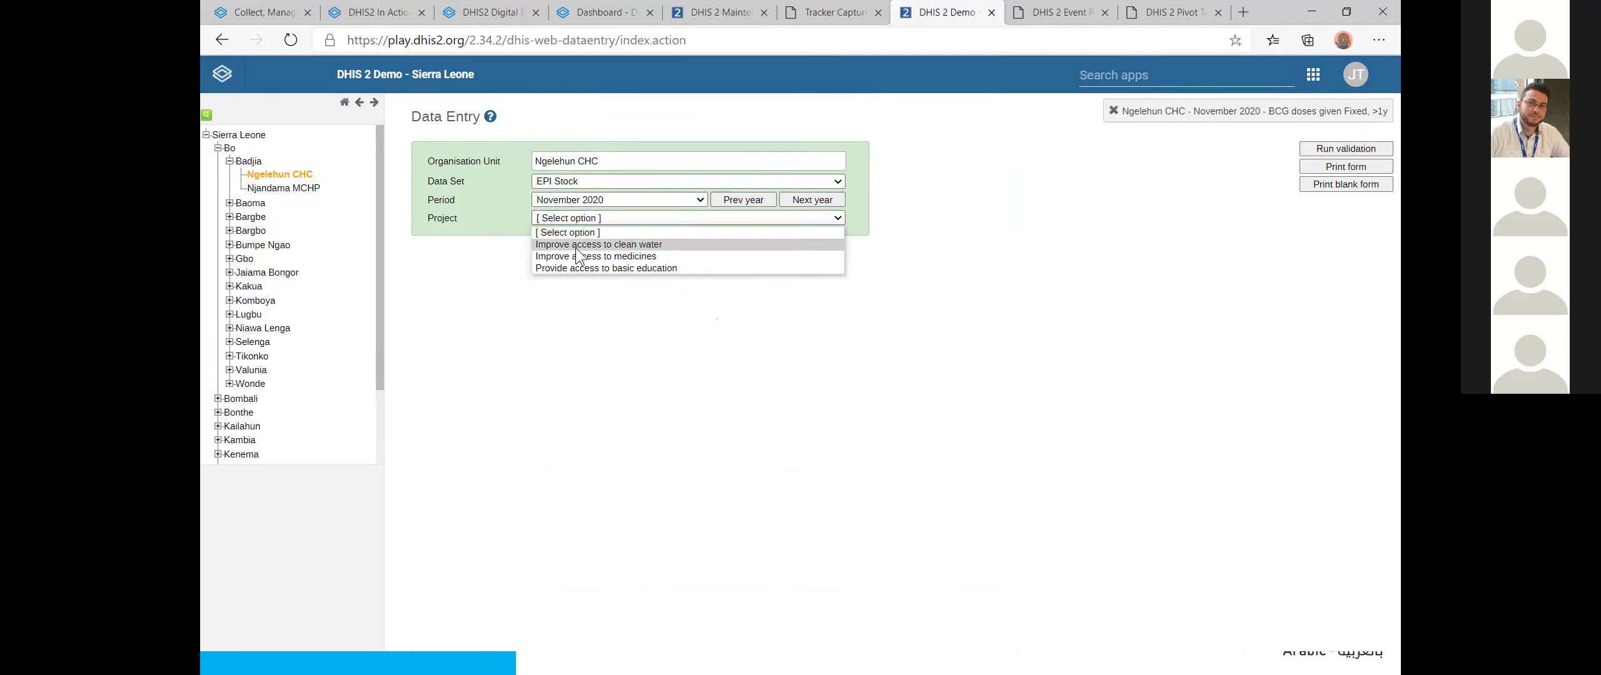
Step: Set the project to 'Improve access to clean water' and collapse the organisation tree to Sierra Leone
{"action": "left_click", "coordinate": [576, 246]}
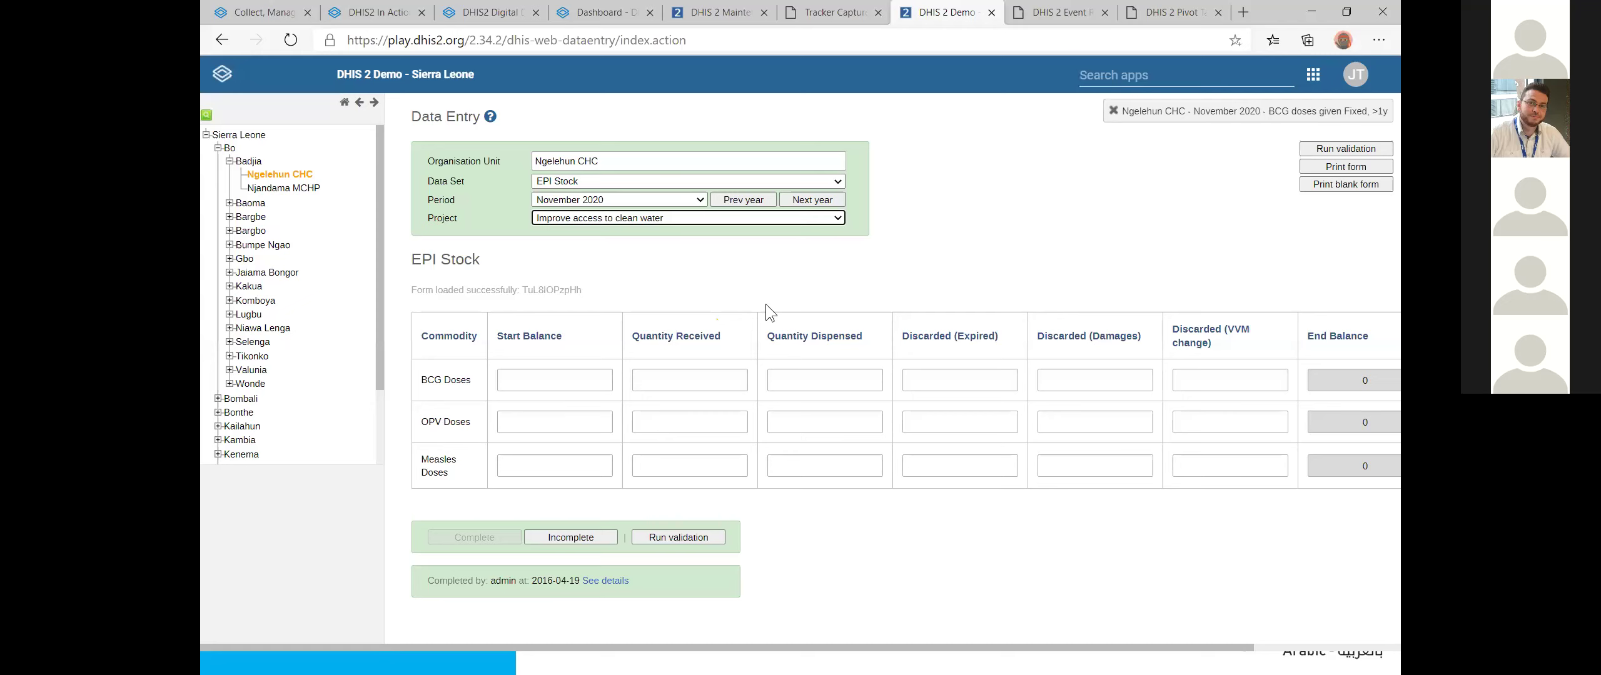
{"action": "left_click", "coordinate": [654, 274]}
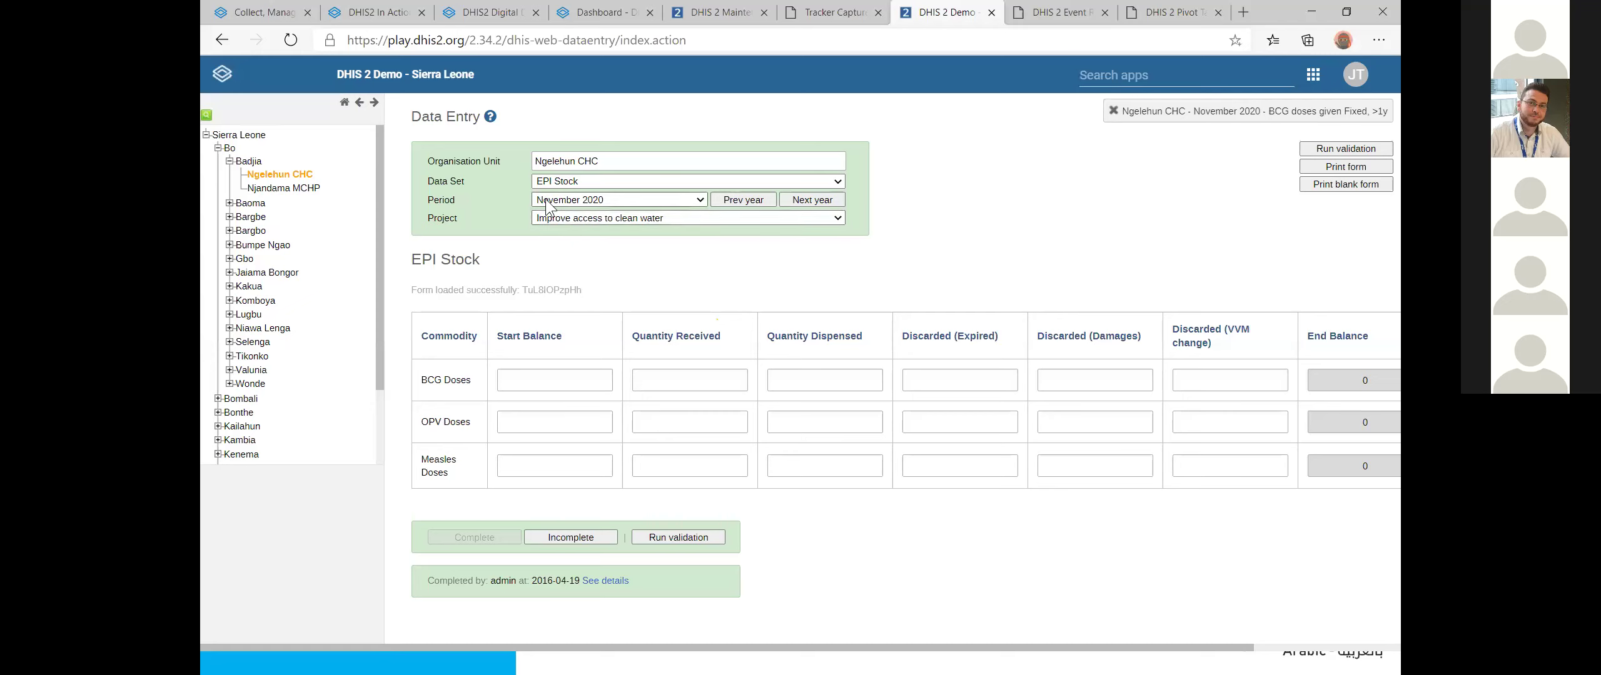
{"action": "double_click", "coordinate": [441, 200]}
{"action": "left_click", "coordinate": [622, 219]}
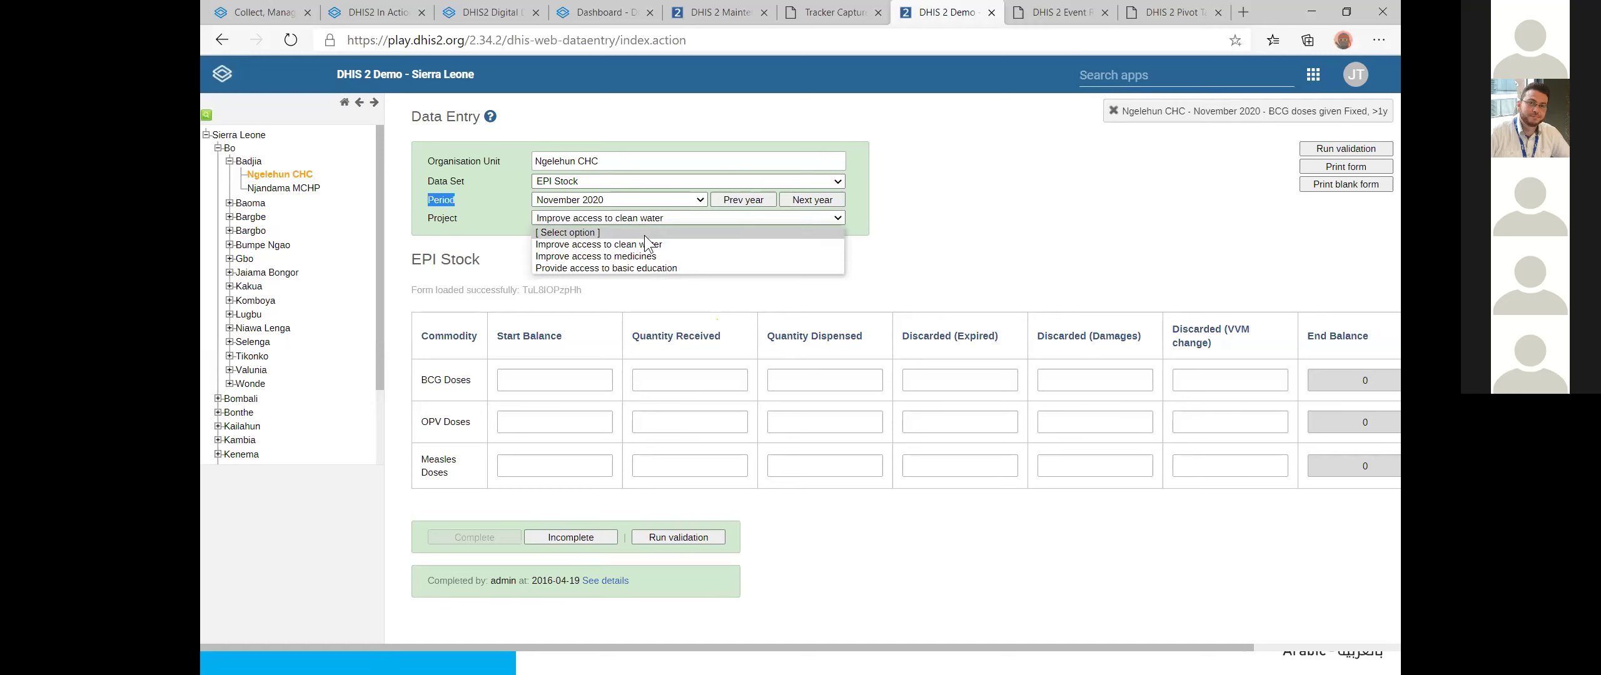
{"action": "left_click", "coordinate": [458, 198]}
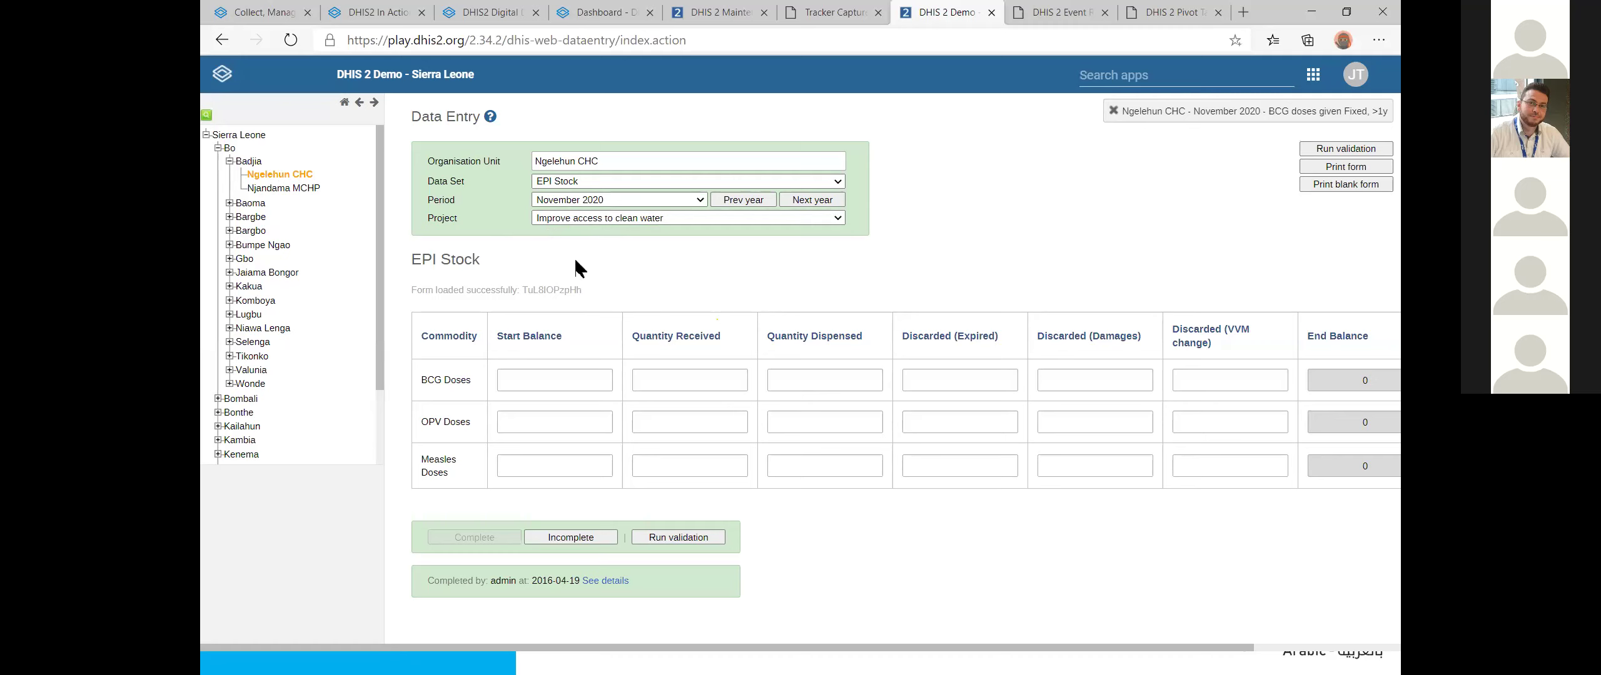
{"action": "left_click", "coordinate": [571, 218]}
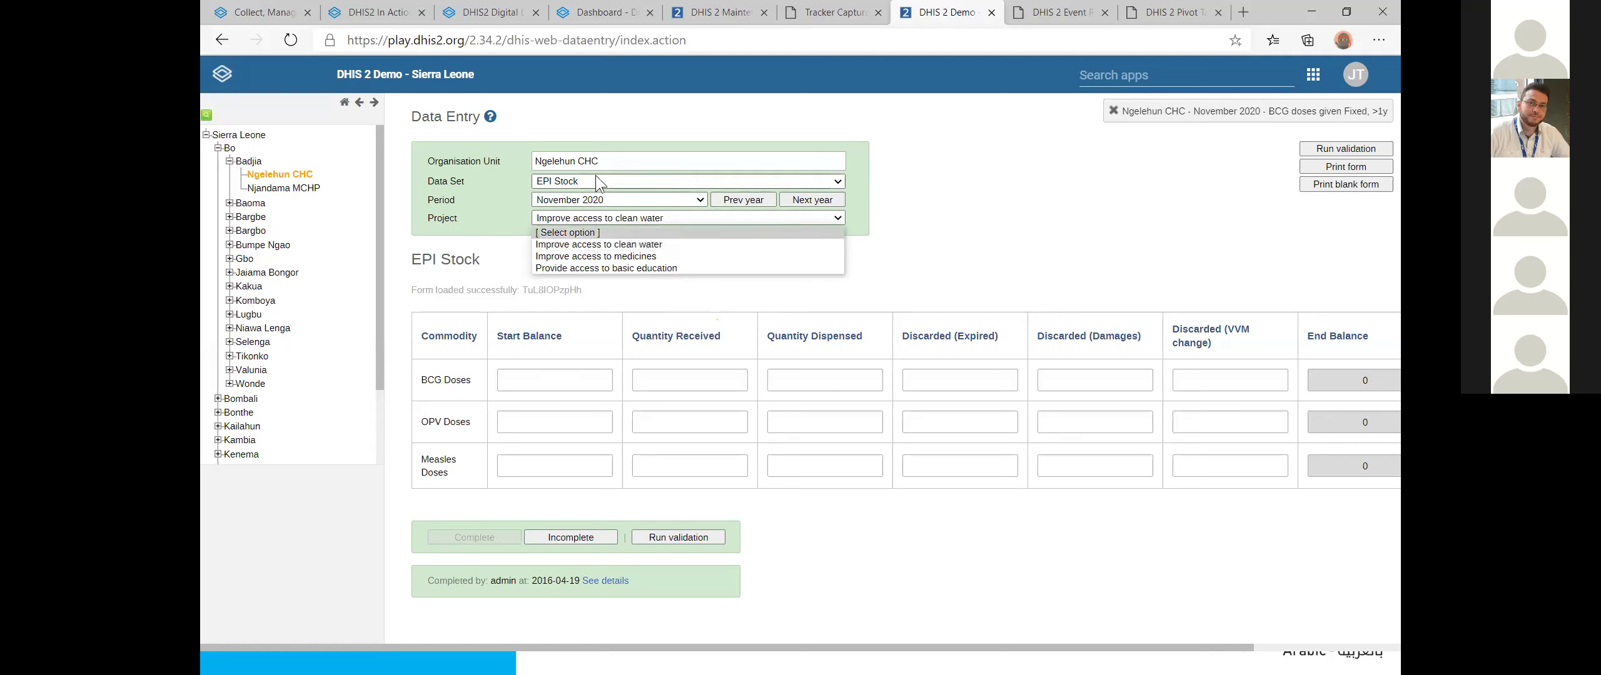
{"action": "left_click", "coordinate": [888, 213]}
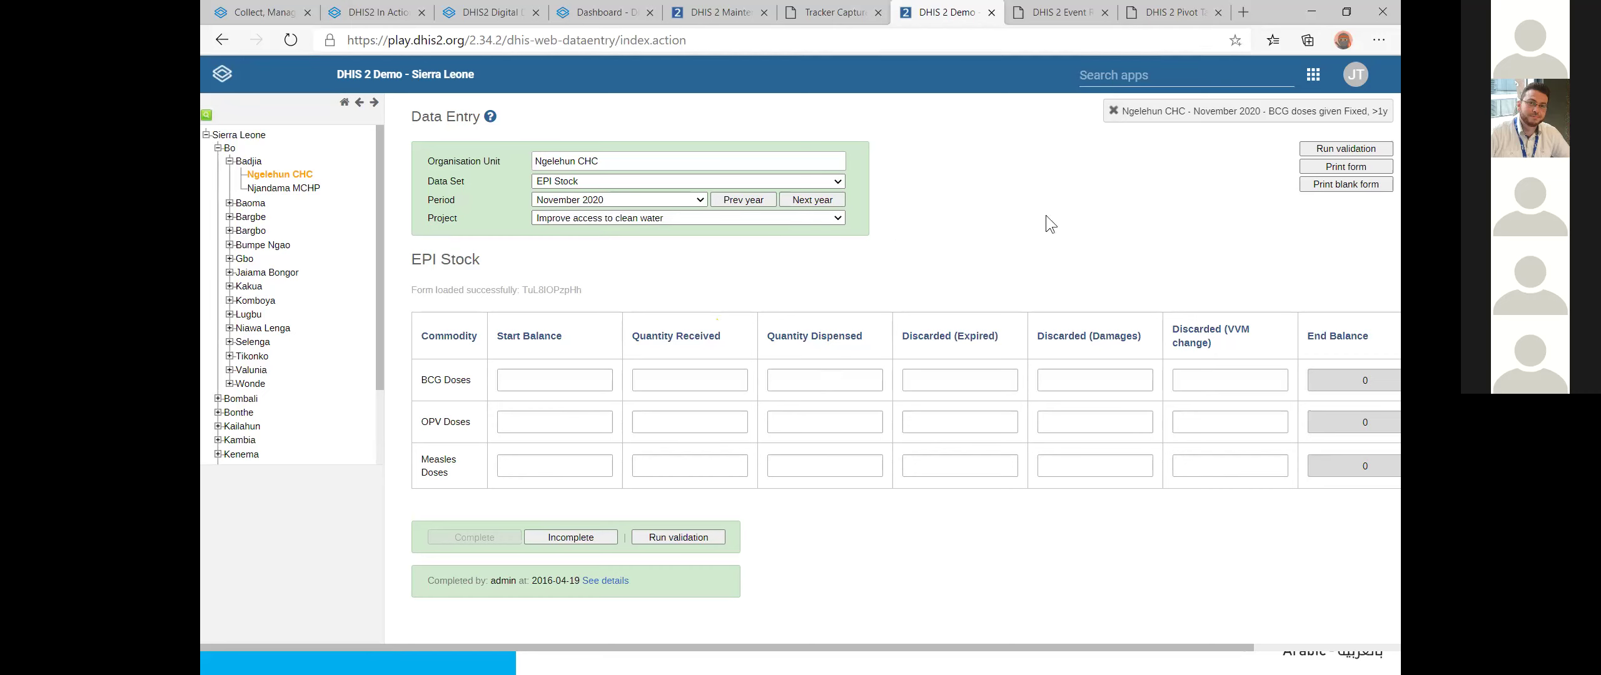
{"action": "left_click", "coordinate": [207, 135]}
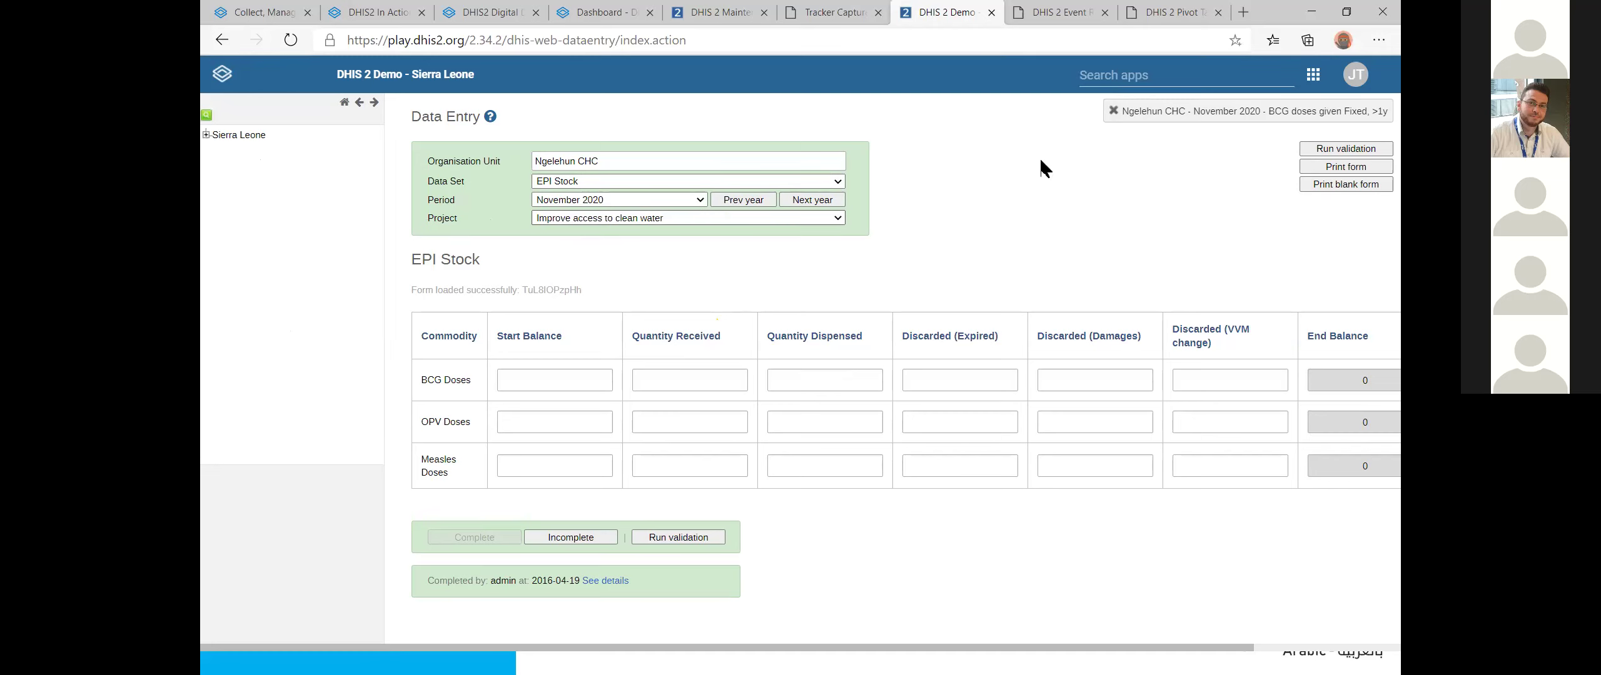
Step: Search the apps list for 'cap' and launch the Capture app
{"action": "left_click", "coordinate": [1173, 88]}
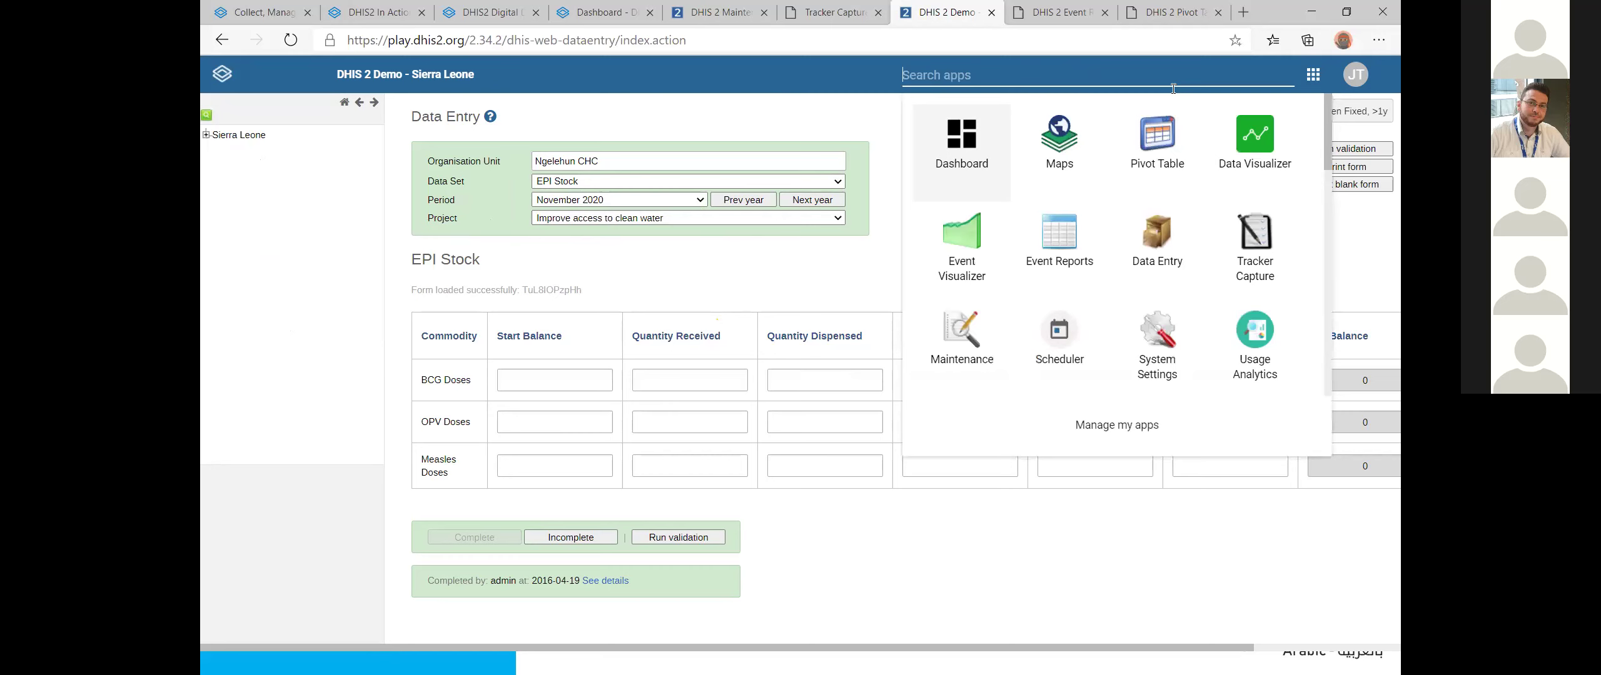
{"action": "scroll", "coordinate": [1162, 231], "scroll_direction": "down", "scroll_amount": 3}
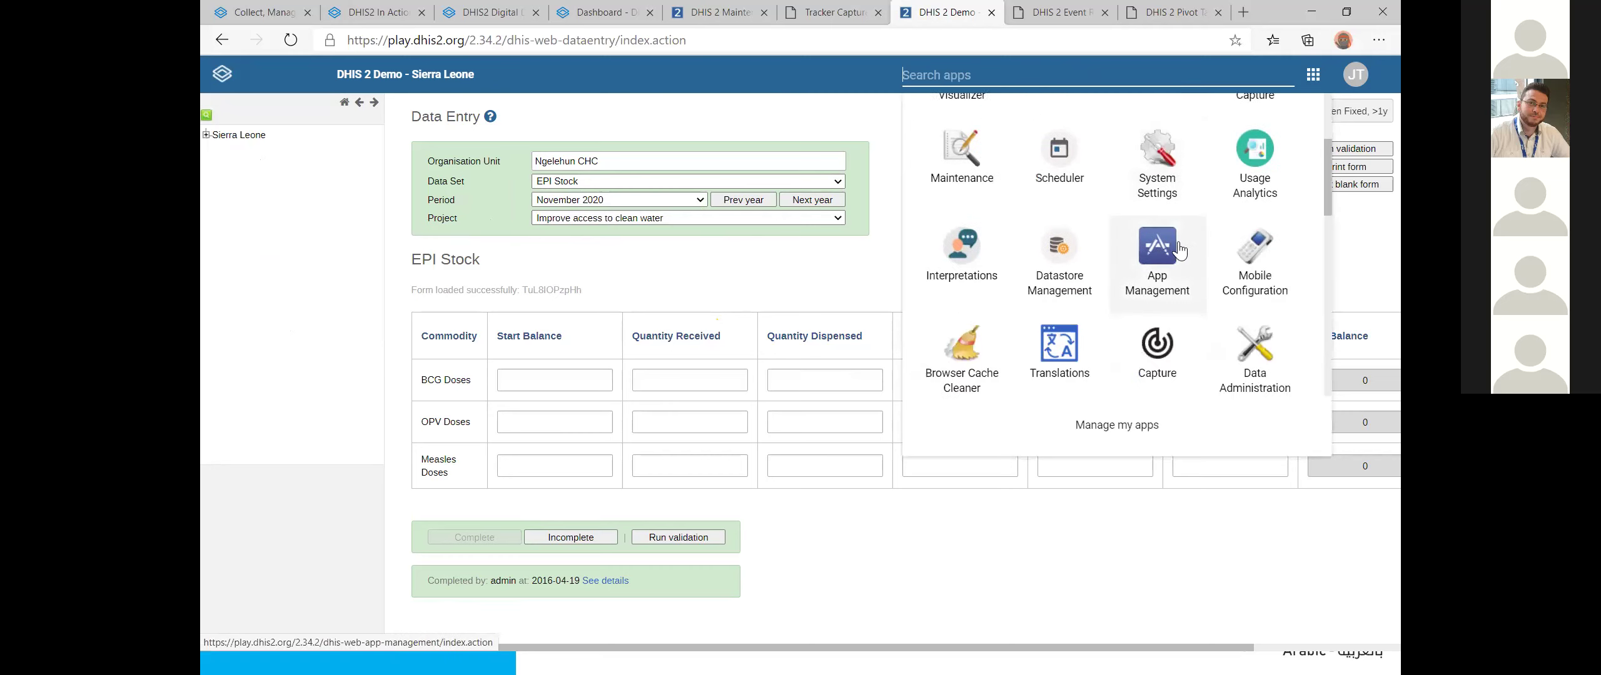
{"action": "scroll", "coordinate": [1179, 253], "scroll_direction": "down", "scroll_amount": 1}
{"action": "scroll", "coordinate": [1176, 259], "scroll_direction": "up", "scroll_amount": 4}
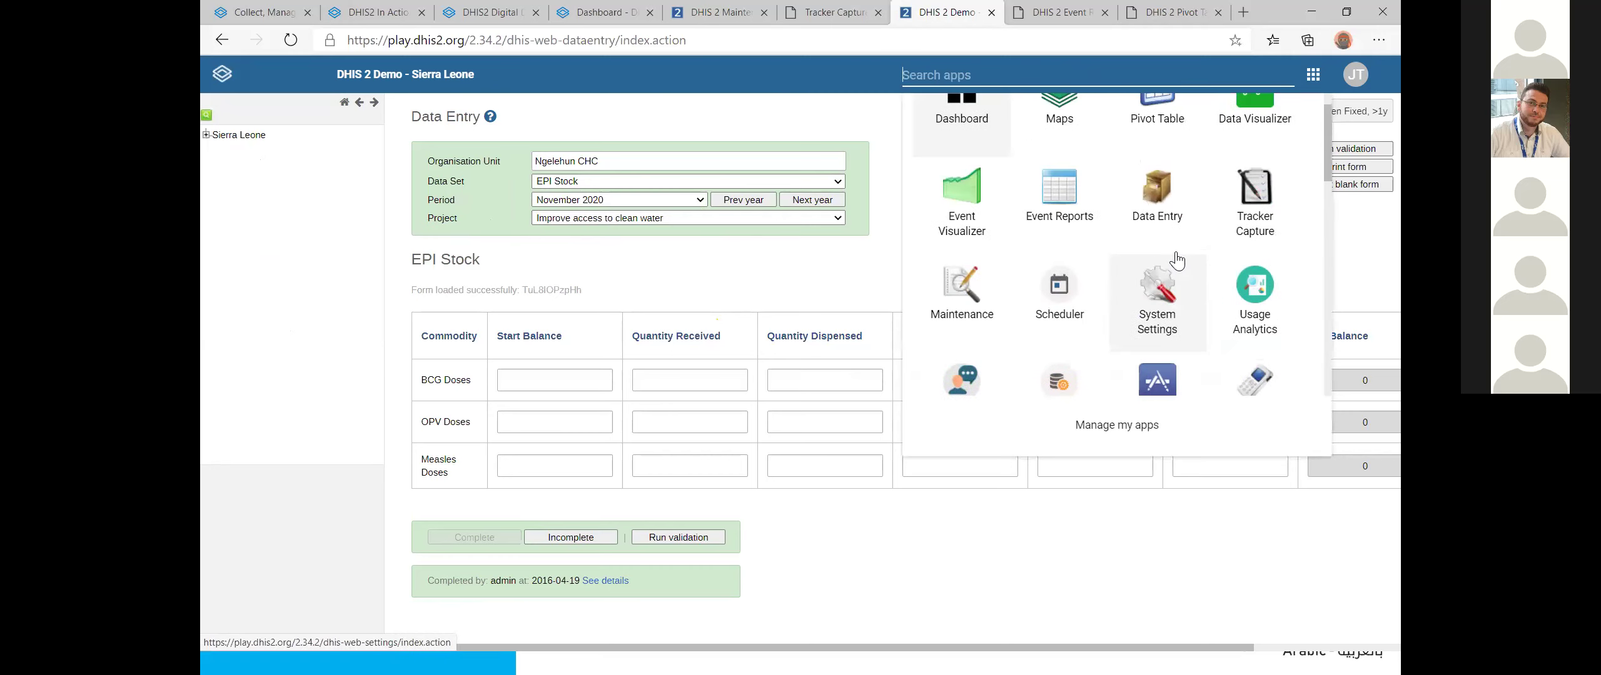
{"action": "type", "text": "cap"}
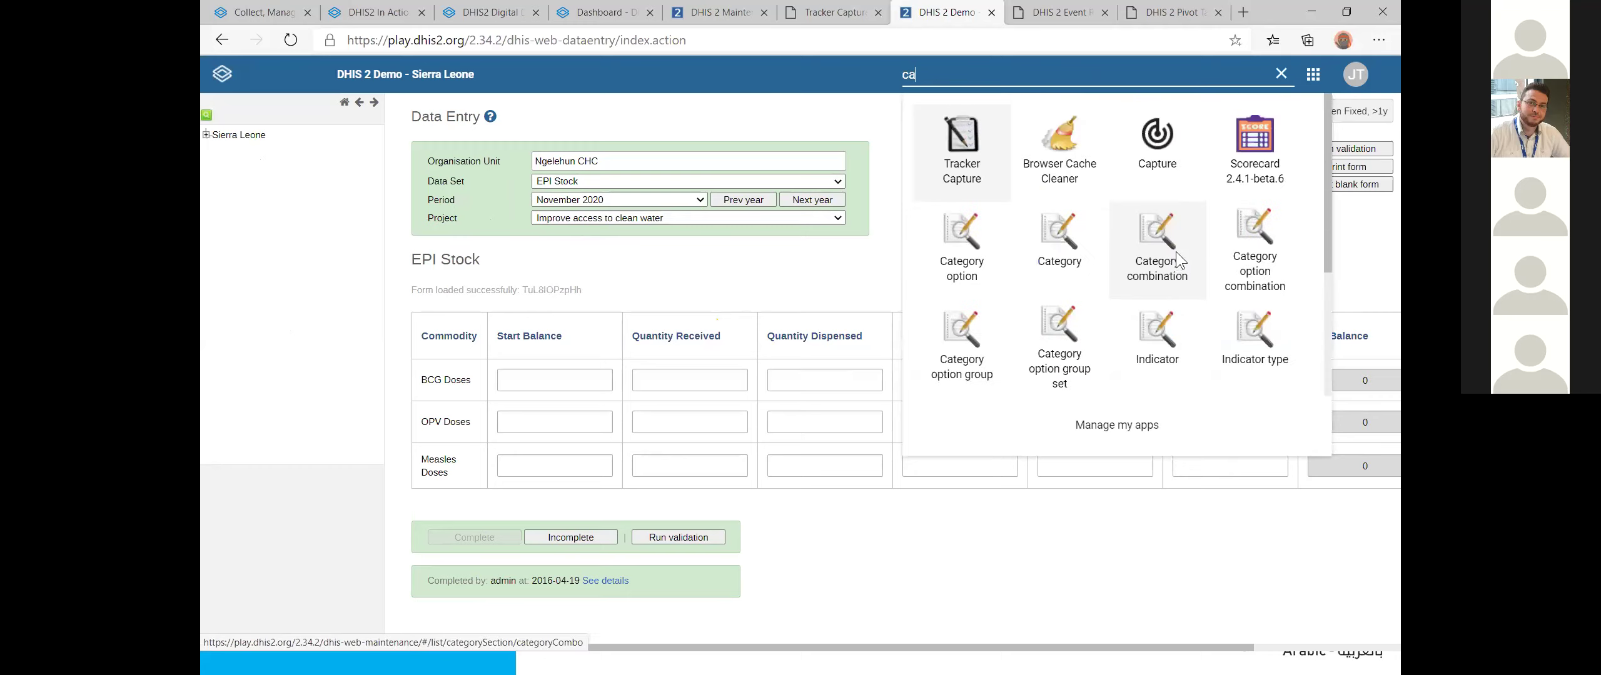
{"action": "left_click", "coordinate": [1054, 131]}
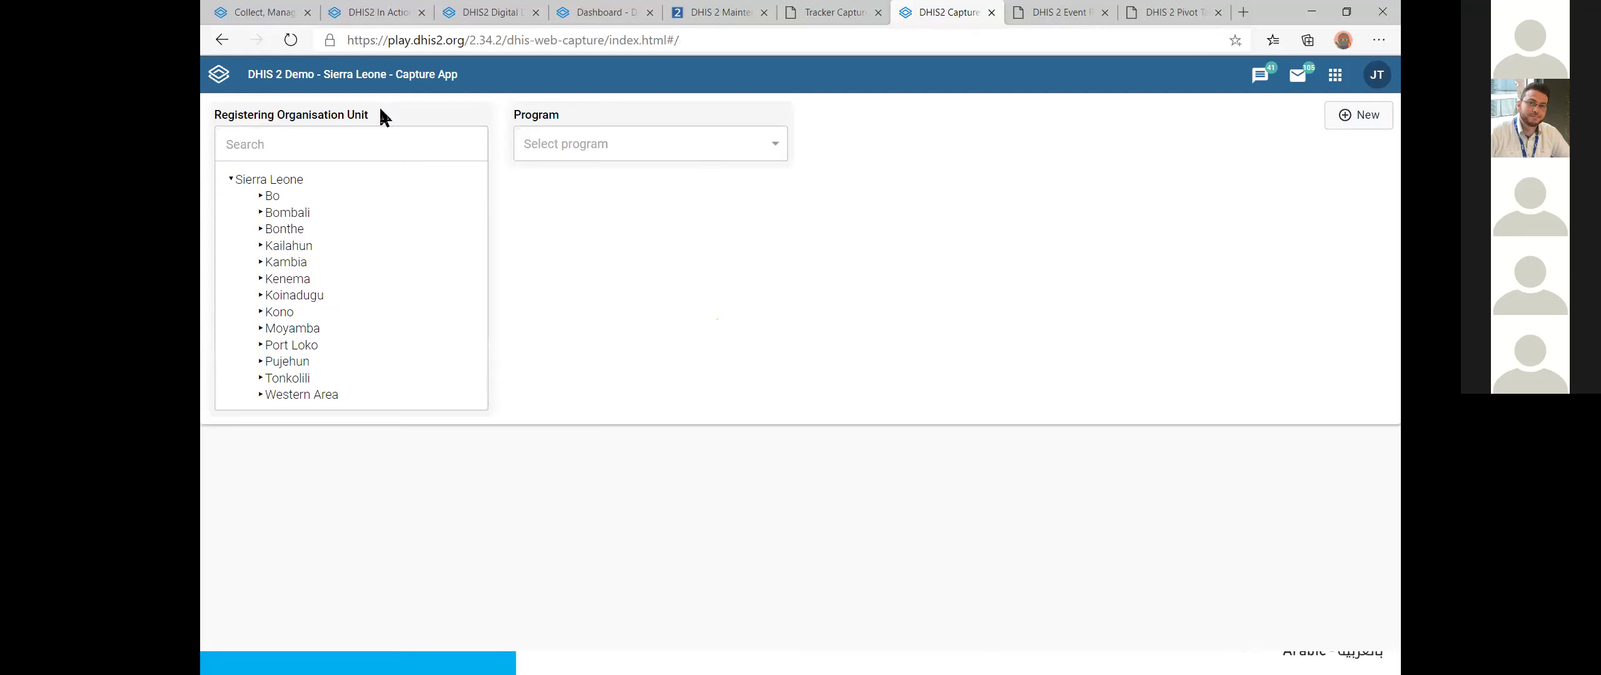
Step: Select and clear Sierra Leone, then expand Bo and Badjia to show its facilities
{"action": "left_click", "coordinate": [231, 179]}
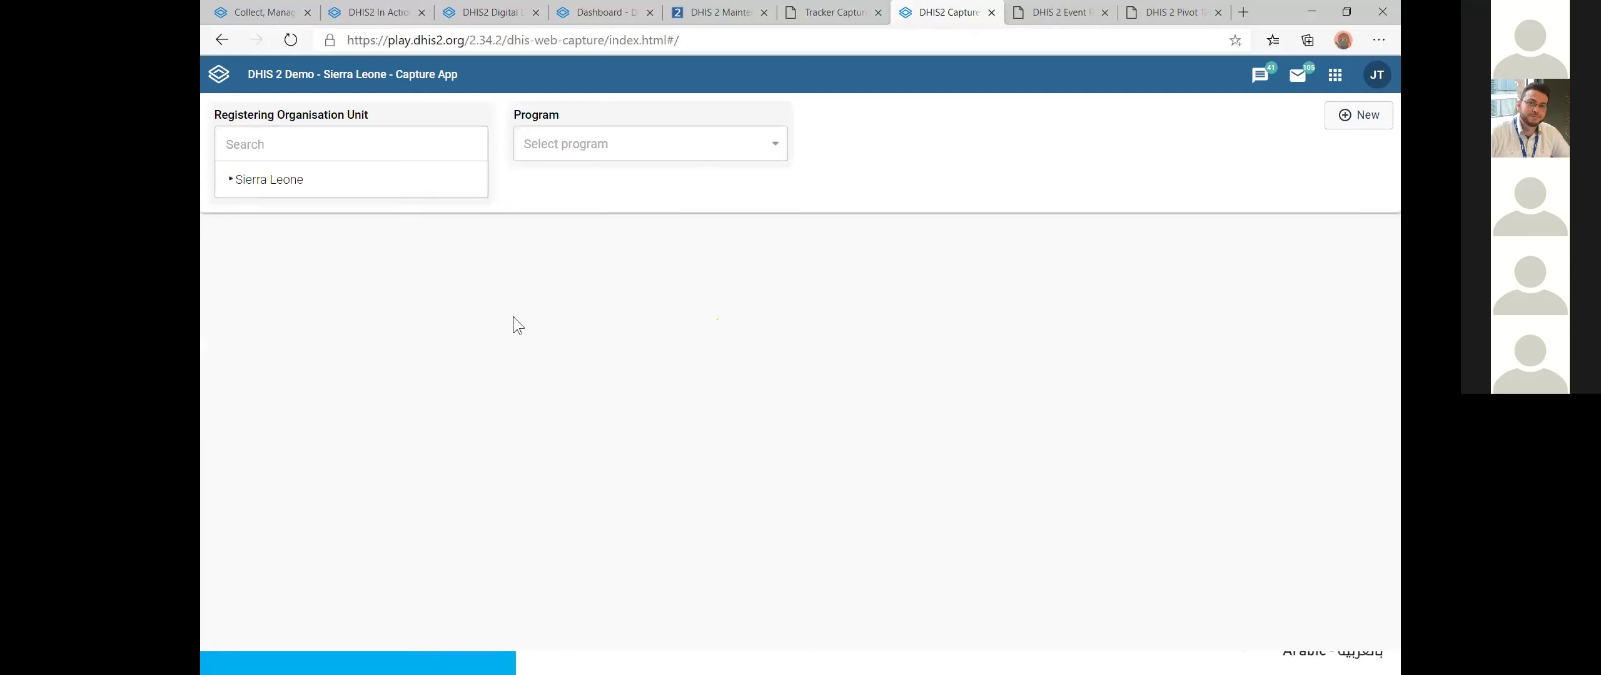
{"action": "left_click", "coordinate": [245, 184]}
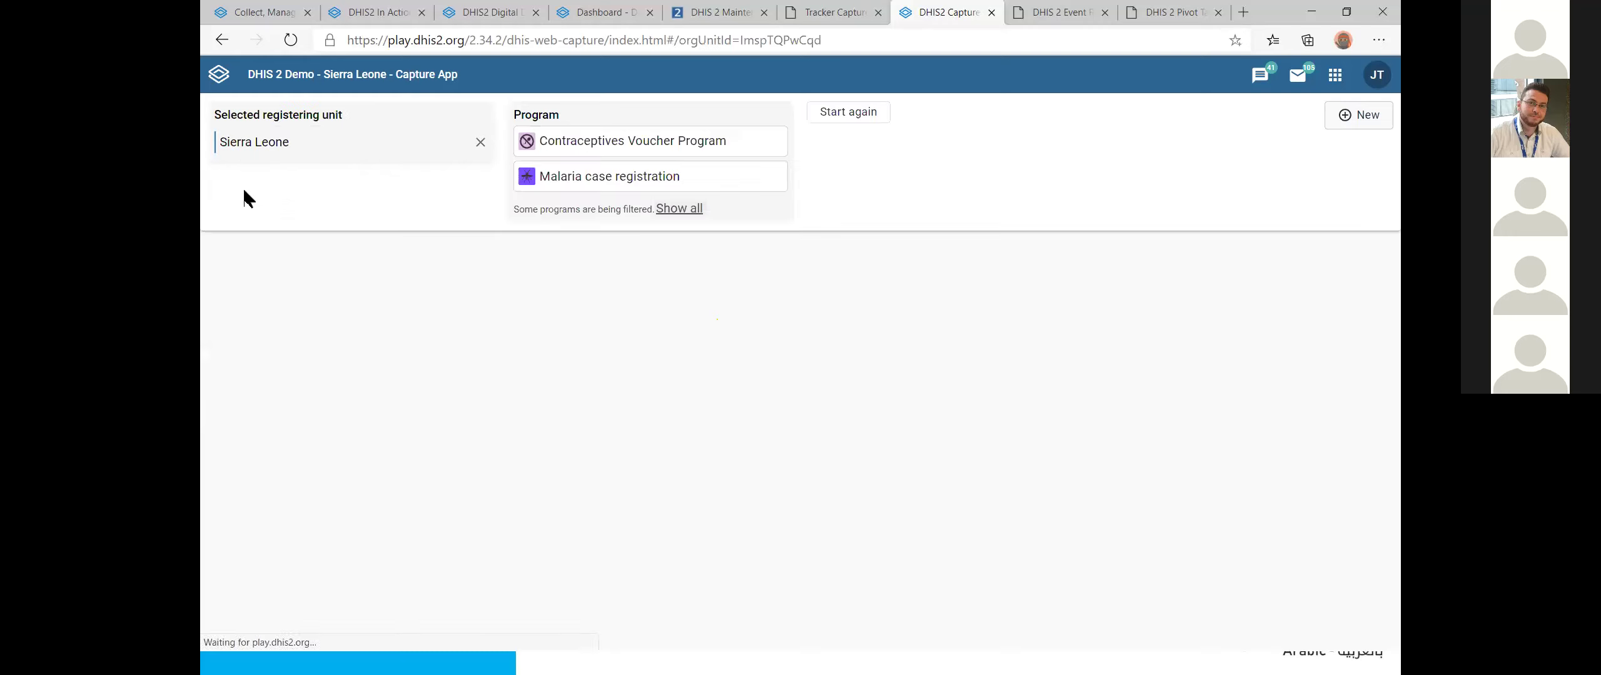
{"action": "left_click", "coordinate": [480, 141]}
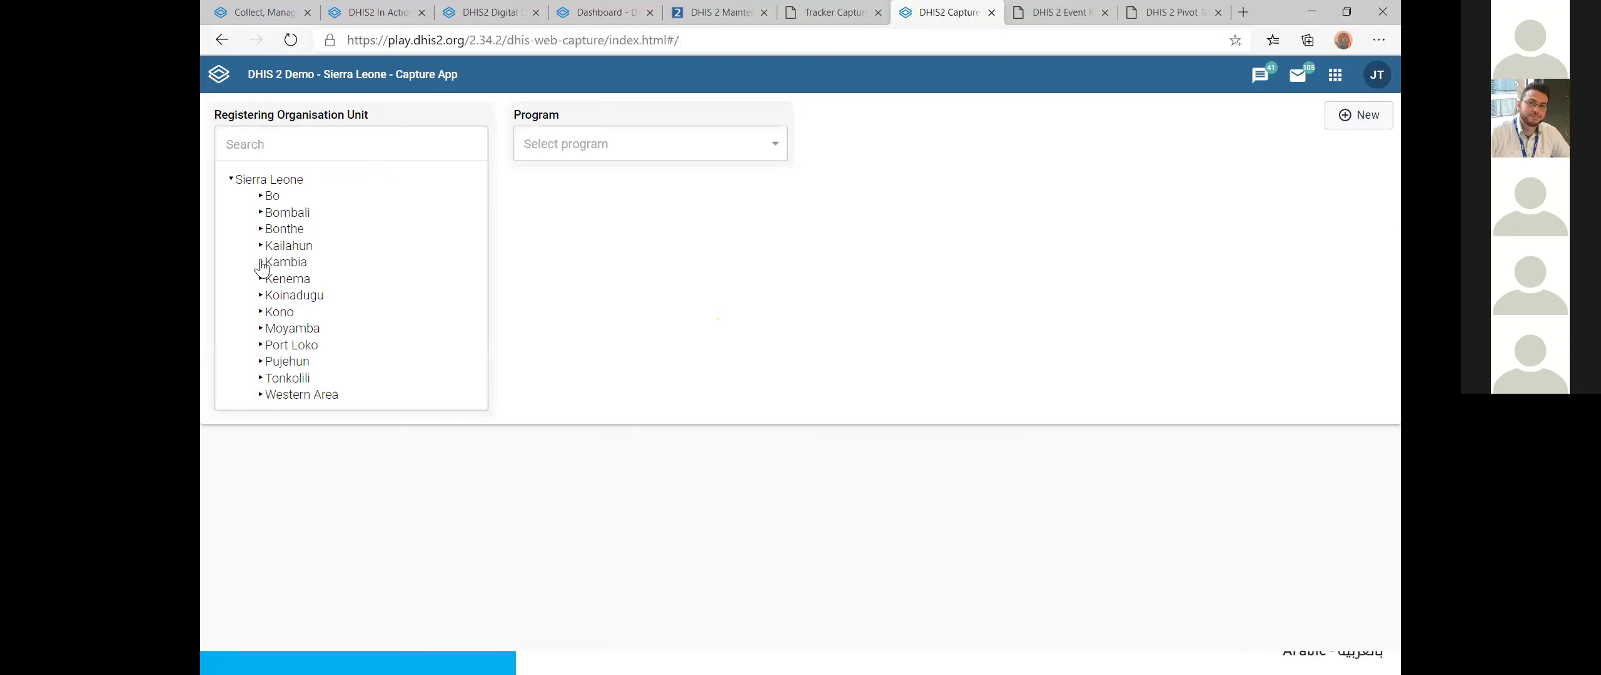
{"action": "left_click", "coordinate": [290, 212]}
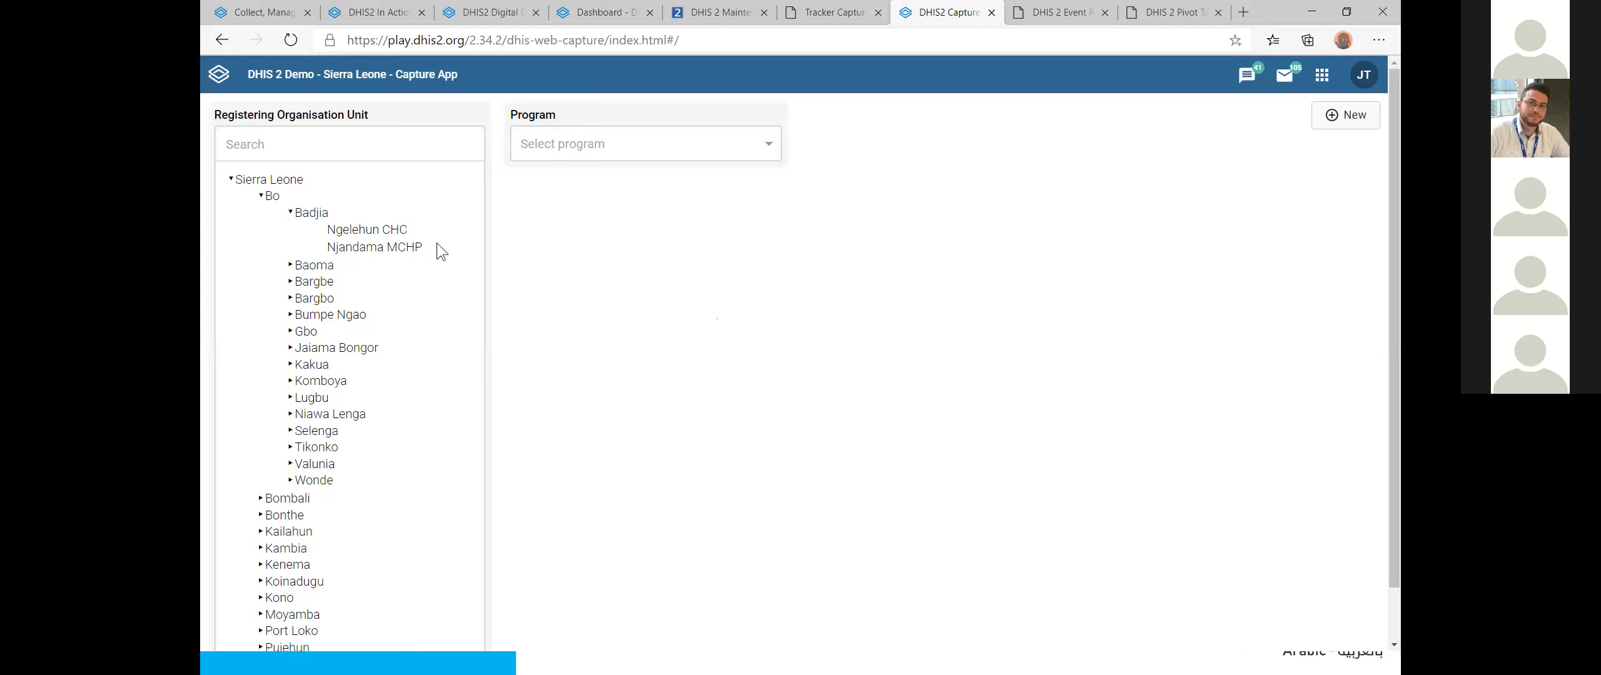
Step: Make Ngelehun CHC the registering unit and browse its available programs
{"action": "left_click", "coordinate": [347, 234]}
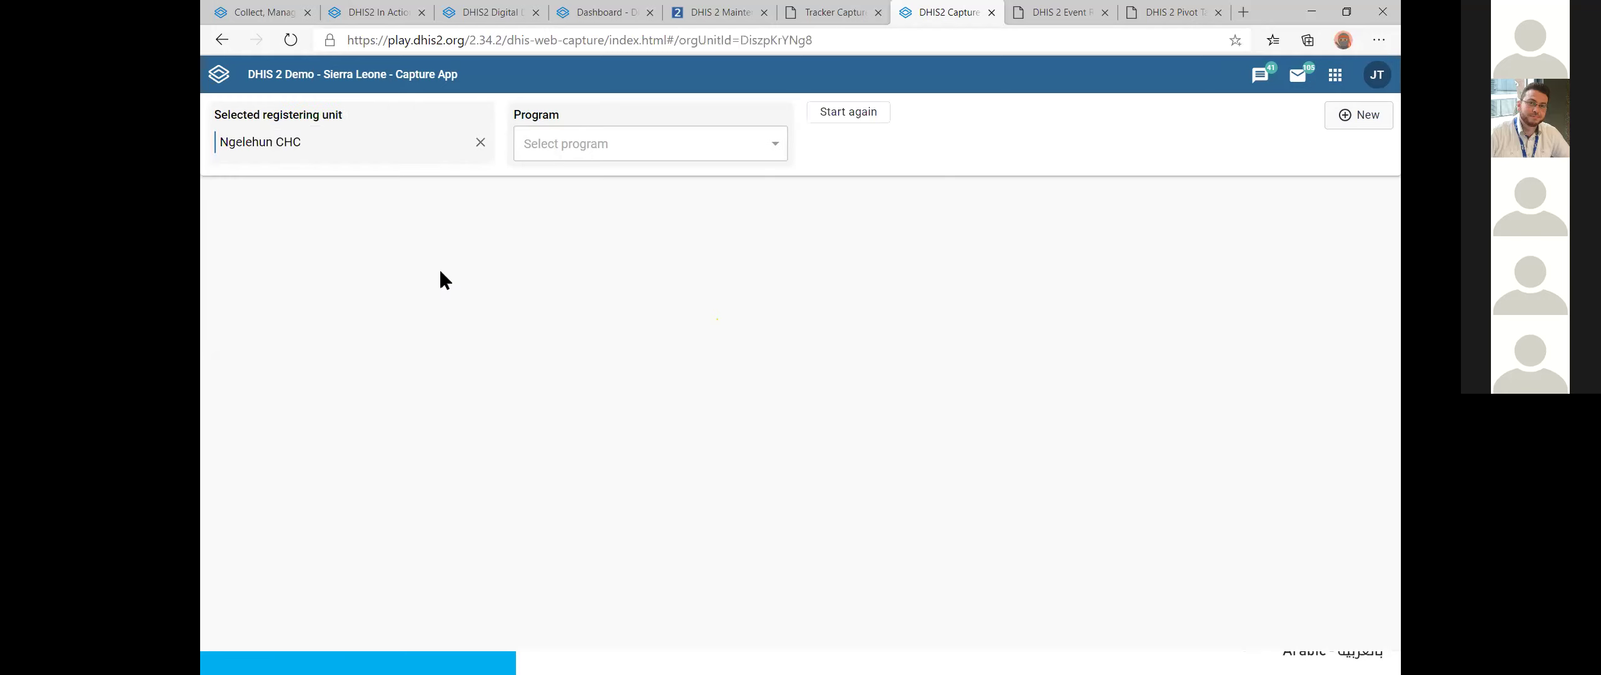
{"action": "left_click", "coordinate": [694, 148]}
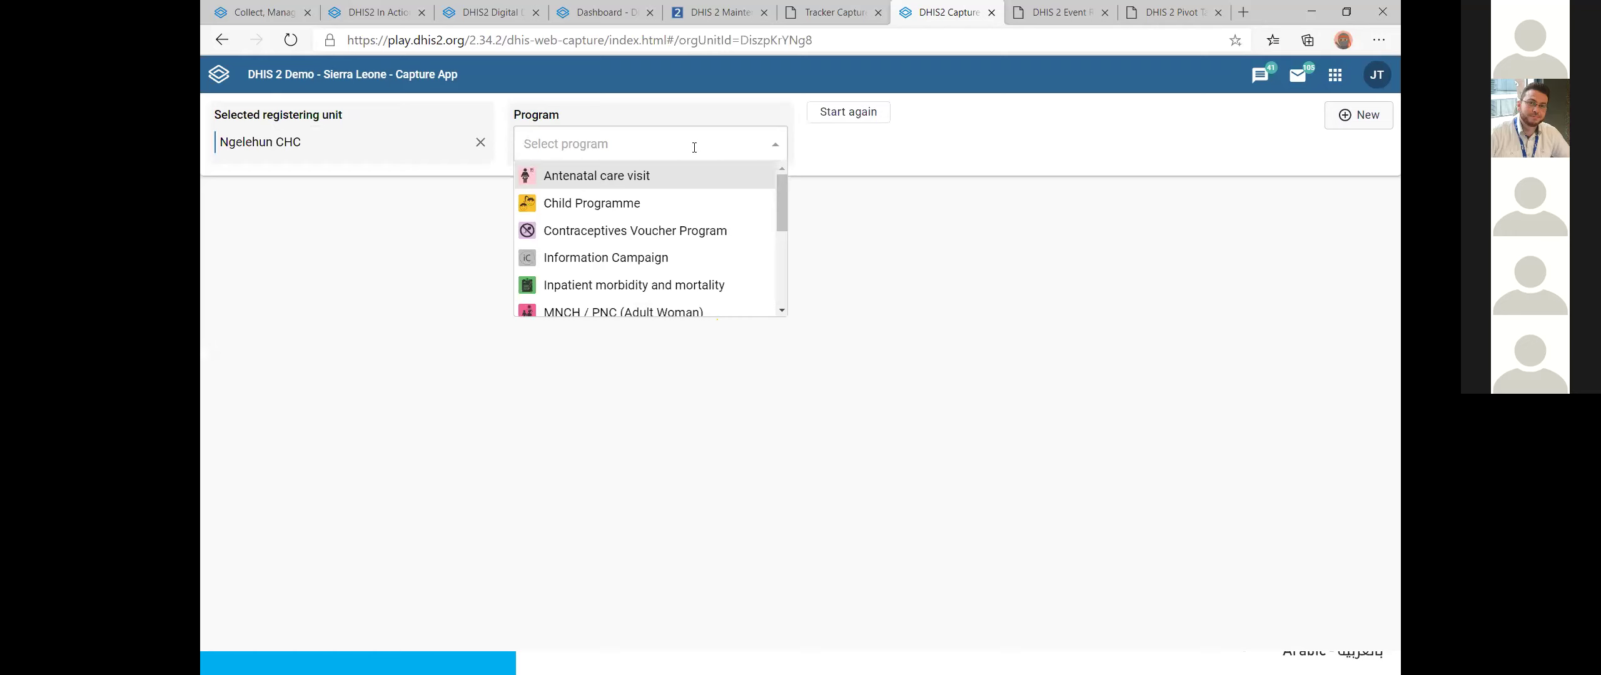
{"action": "scroll", "coordinate": [616, 259], "scroll_direction": "down", "scroll_amount": 3}
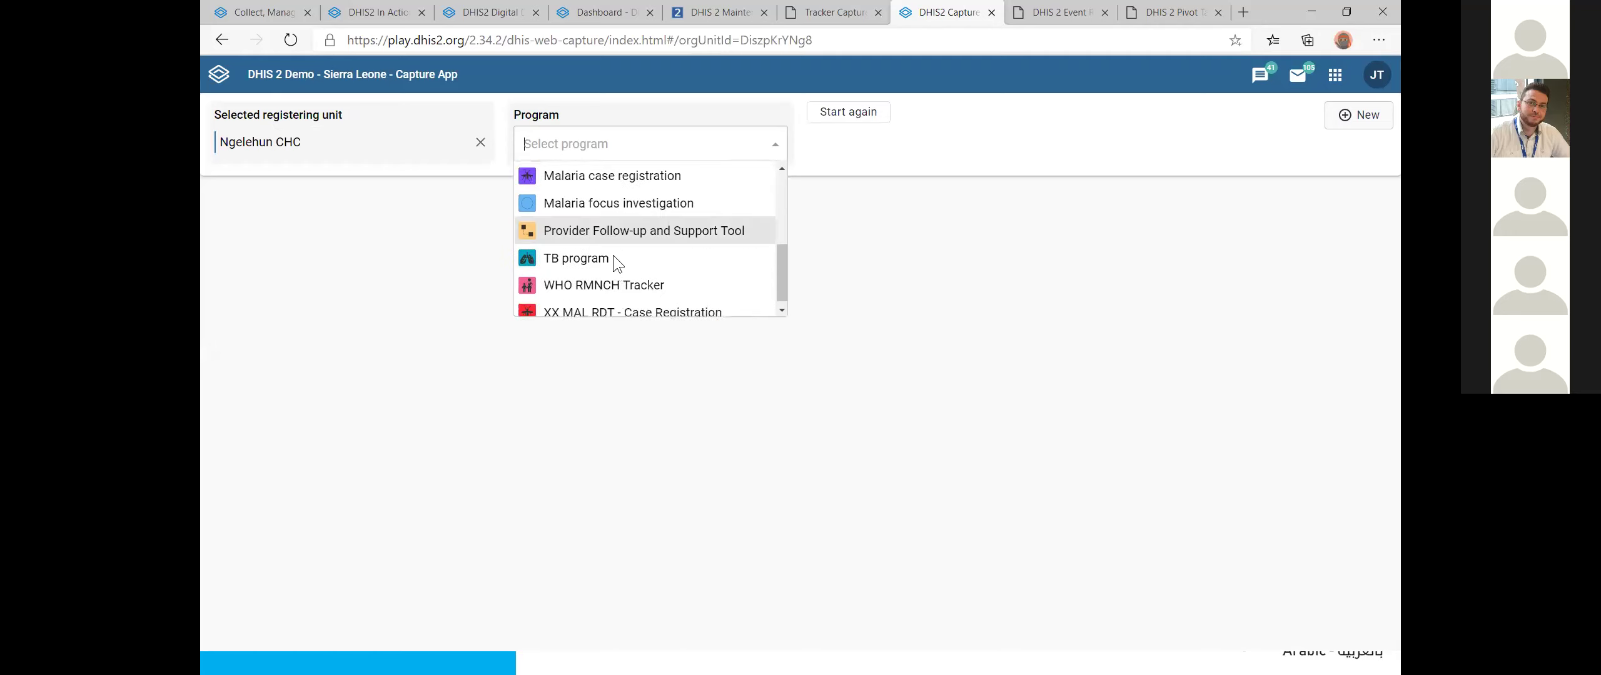
{"action": "scroll", "coordinate": [613, 257], "scroll_direction": "up", "scroll_amount": 3}
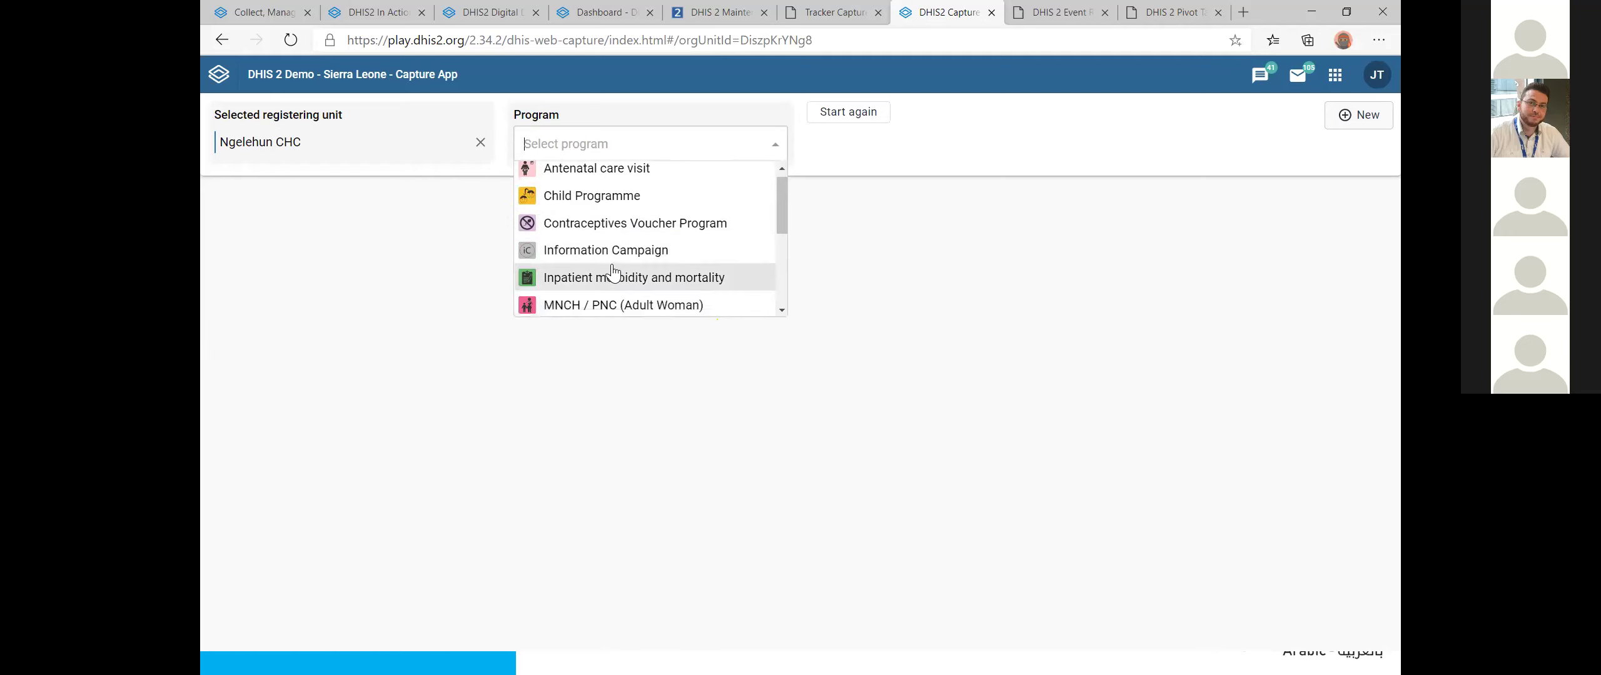
{"action": "scroll", "coordinate": [600, 225], "scroll_direction": "down", "scroll_amount": 3}
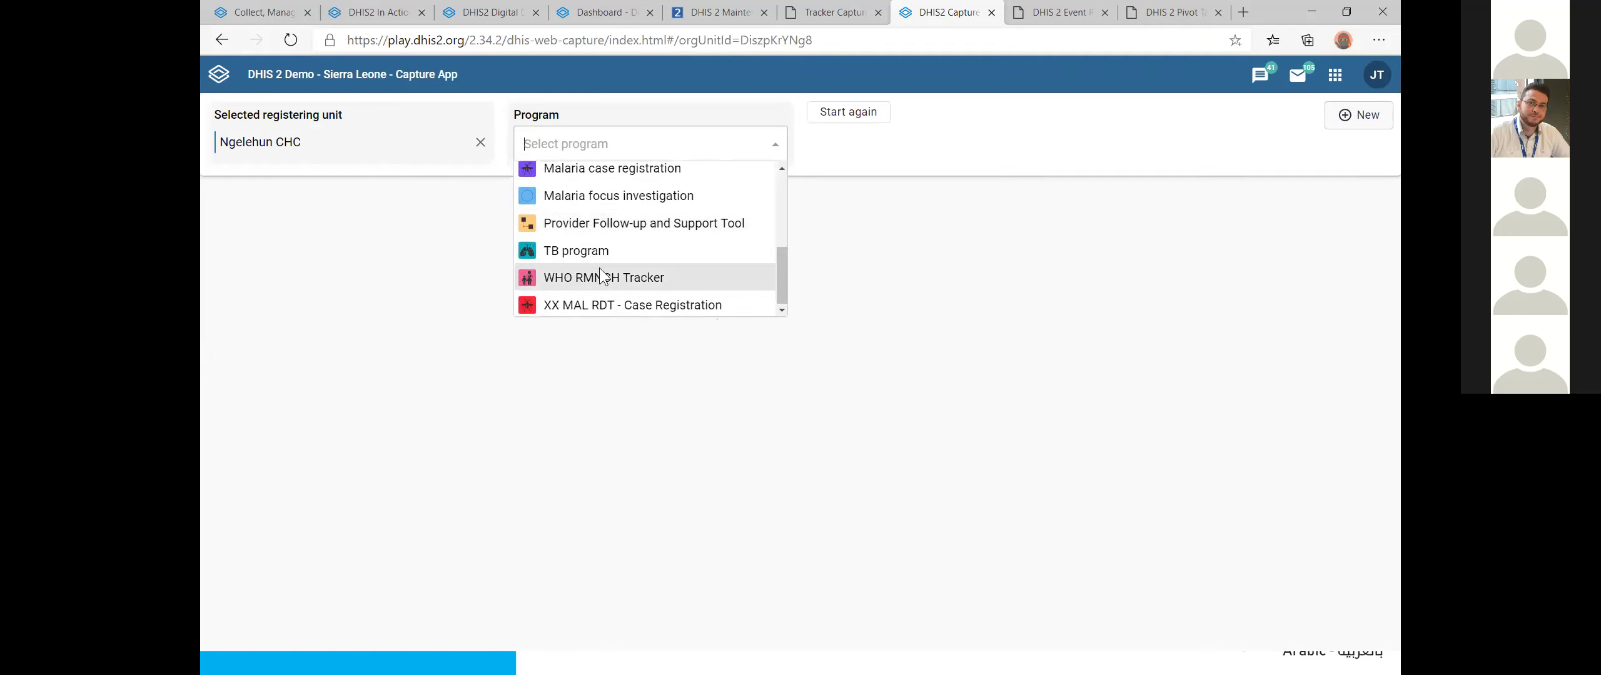
{"action": "scroll", "coordinate": [599, 250], "scroll_direction": "up", "scroll_amount": 3}
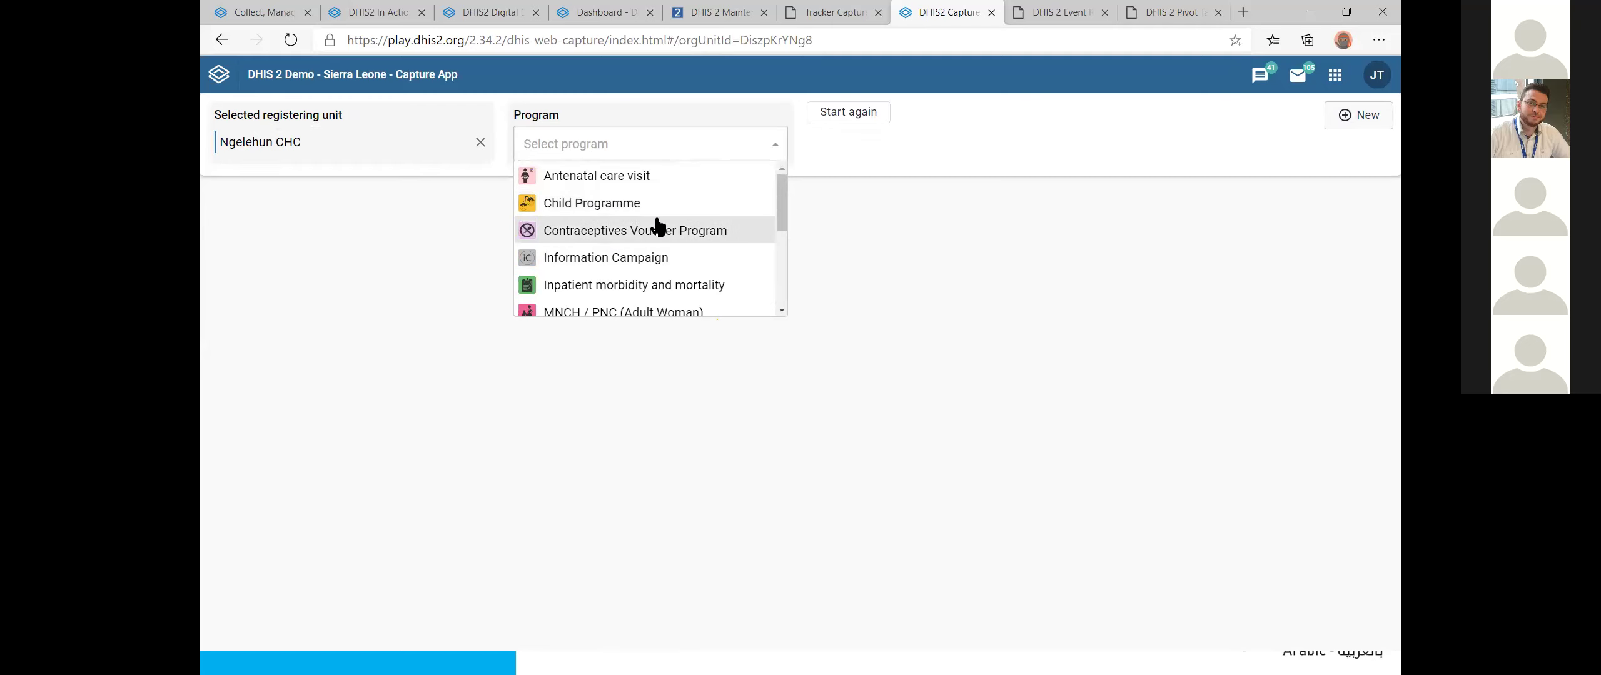
{"action": "scroll", "coordinate": [654, 229], "scroll_direction": "down", "scroll_amount": 1}
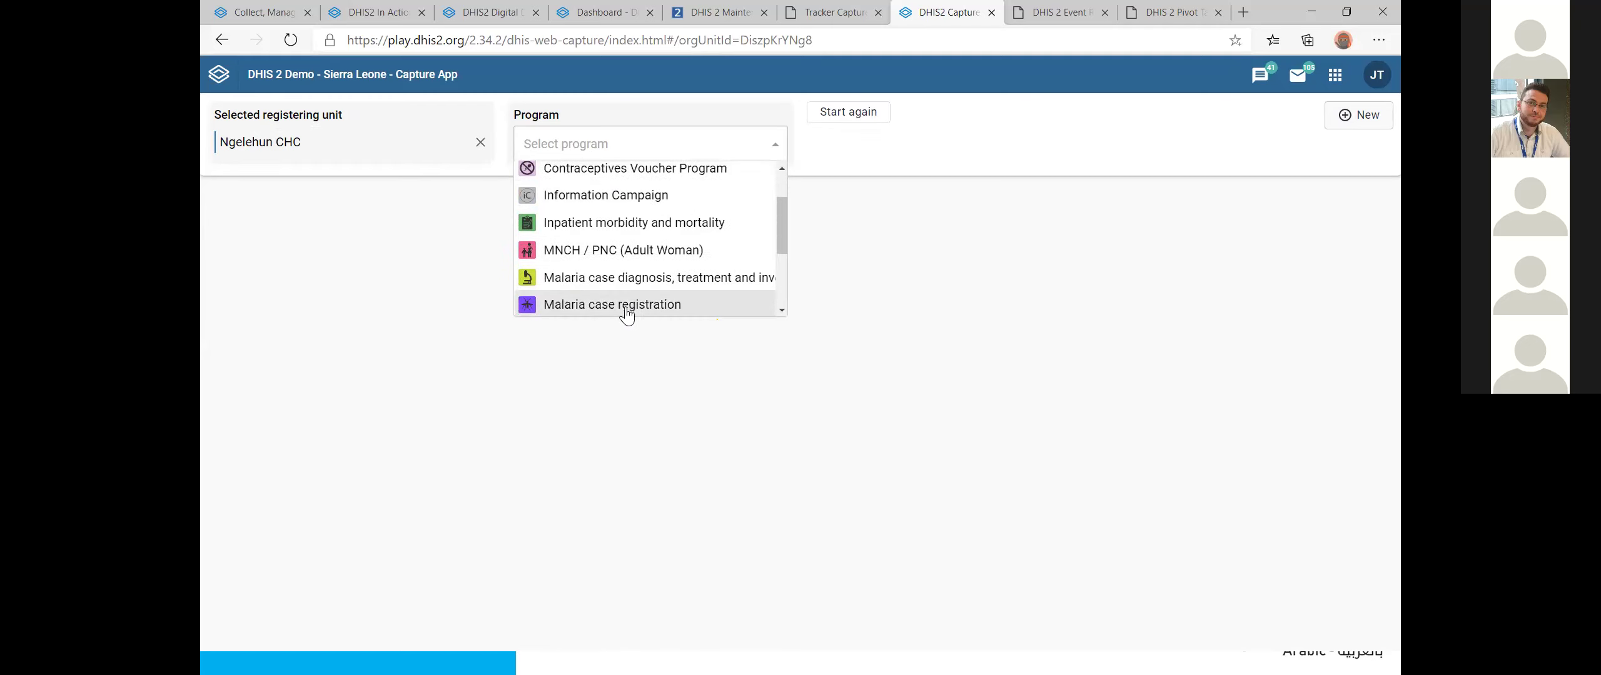
{"action": "scroll", "coordinate": [653, 297], "scroll_direction": "down", "scroll_amount": 1}
{"action": "scroll", "coordinate": [705, 294], "scroll_direction": "down", "scroll_amount": 1}
{"action": "scroll", "coordinate": [612, 237], "scroll_direction": "up", "scroll_amount": 3}
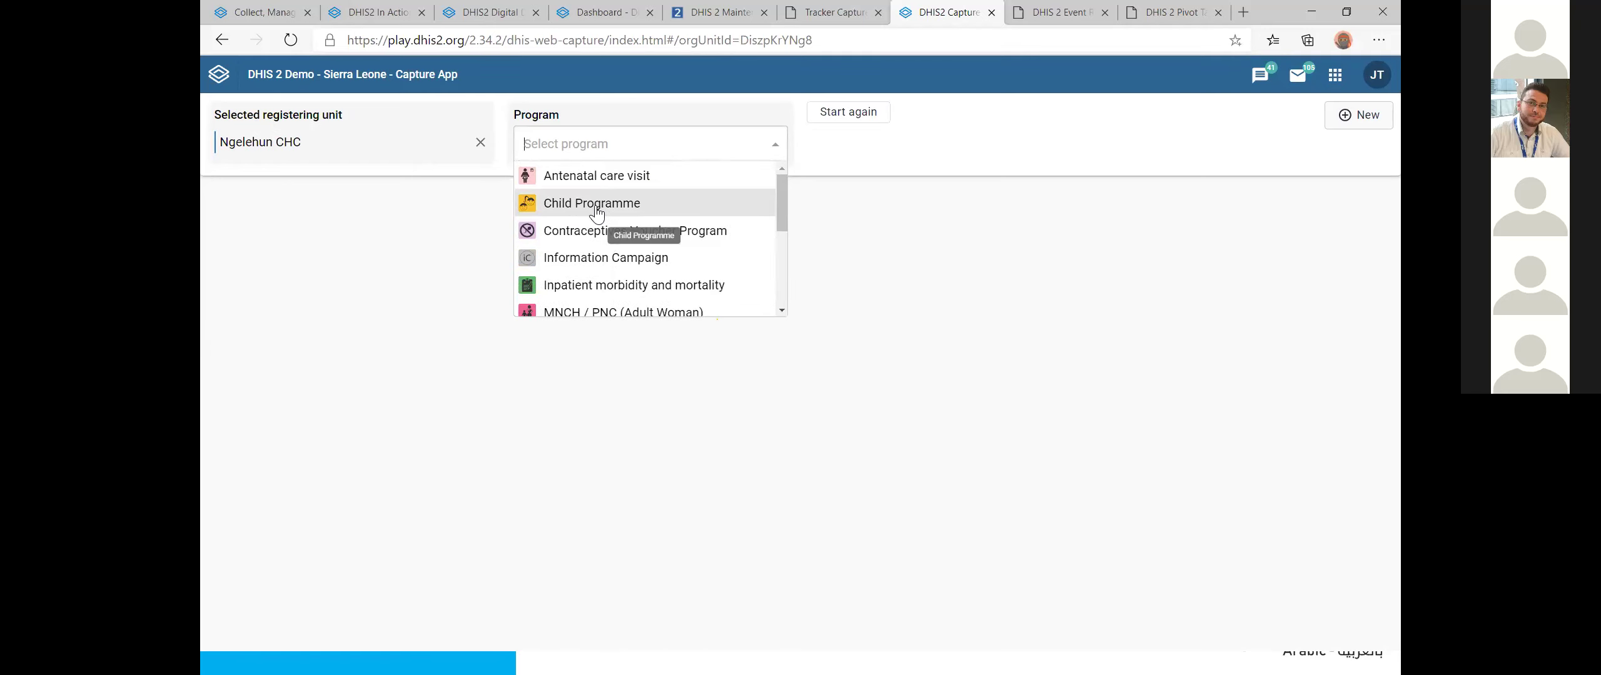
{"action": "scroll", "coordinate": [613, 215], "scroll_direction": "down", "scroll_amount": 1}
{"action": "scroll", "coordinate": [617, 216], "scroll_direction": "up", "scroll_amount": 1}
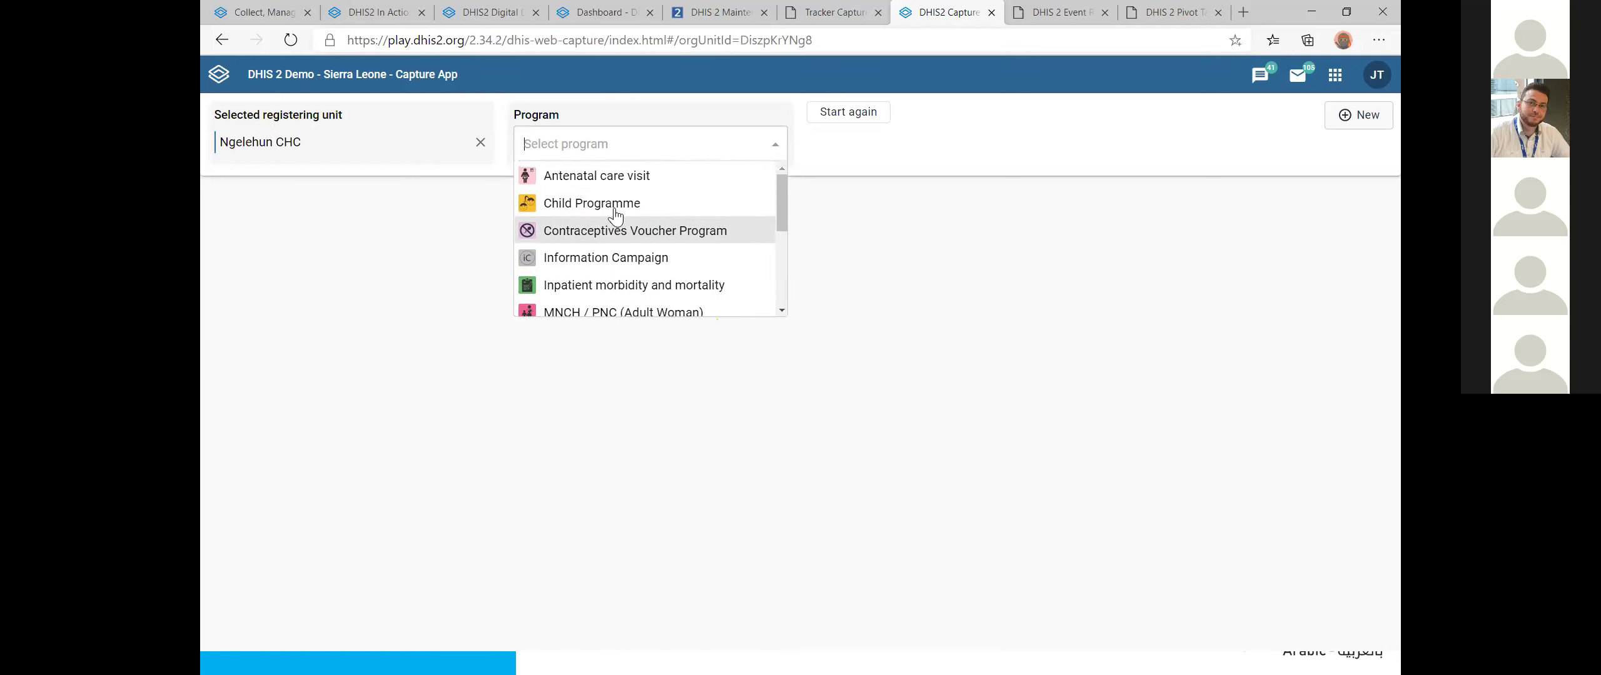
Step: Select Child Programme, clear it again, and redisplay the program list
{"action": "left_click", "coordinate": [626, 215]}
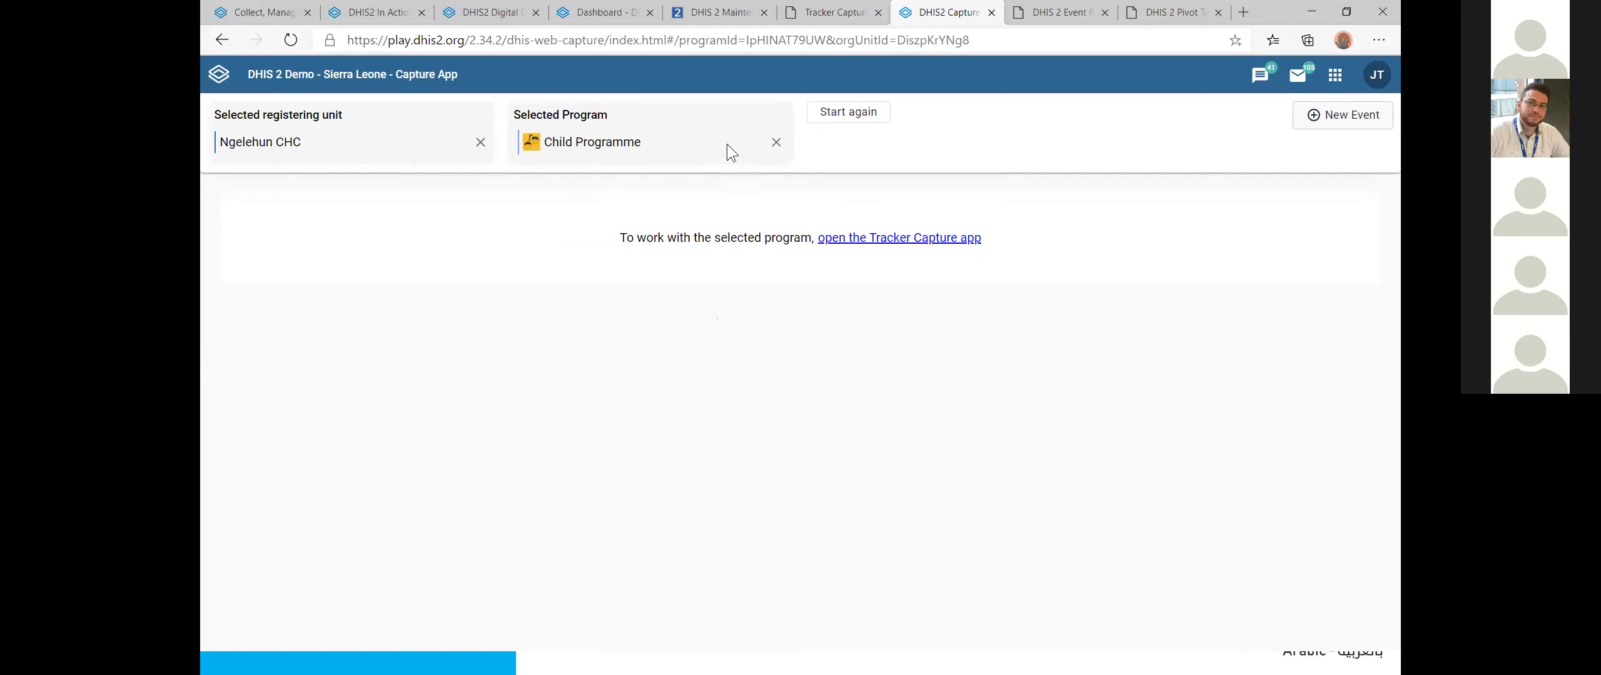
{"action": "left_click", "coordinate": [776, 142]}
{"action": "left_click", "coordinate": [773, 144]}
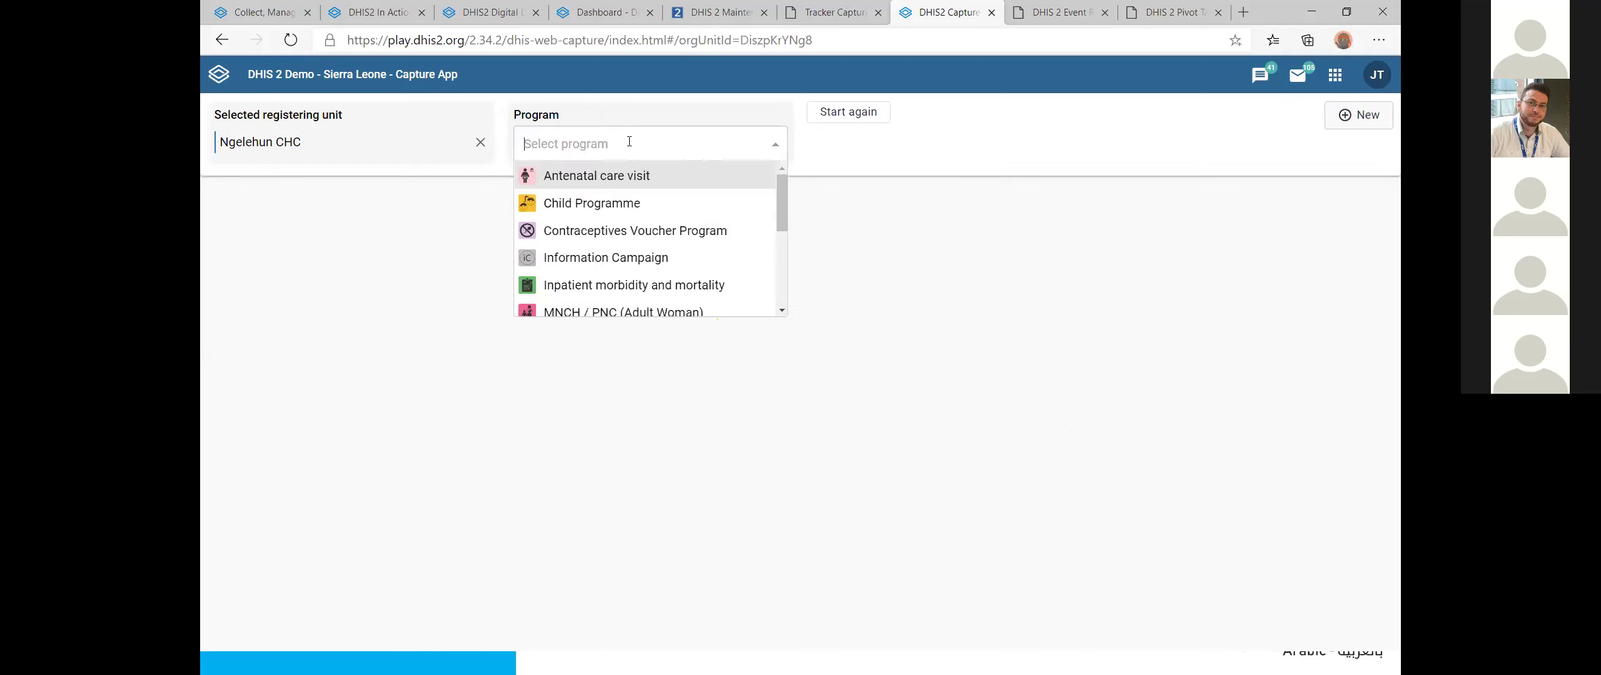
Step: Select the Antenatal care visit program and start a blank new event
{"action": "left_click", "coordinate": [617, 178]}
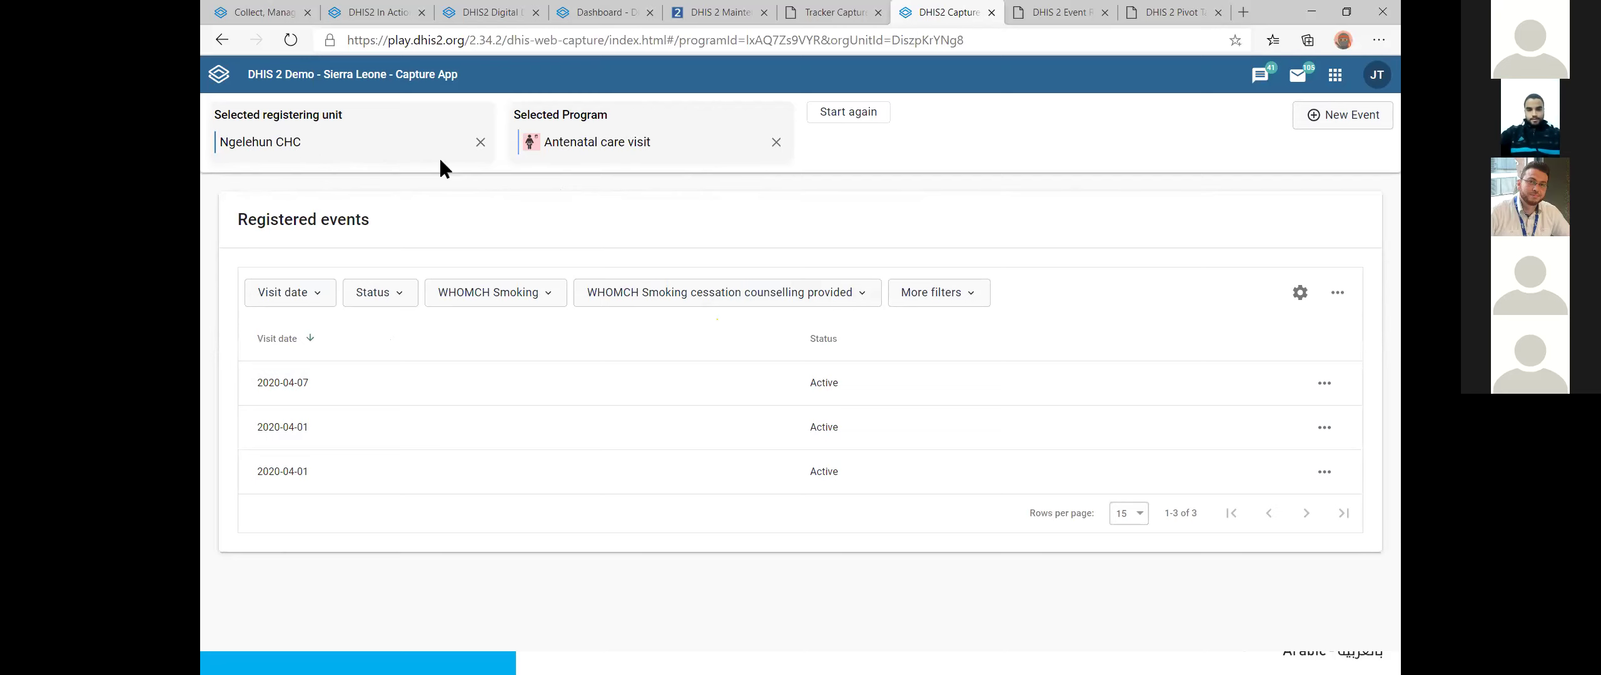
{"action": "left_click", "coordinate": [1310, 129]}
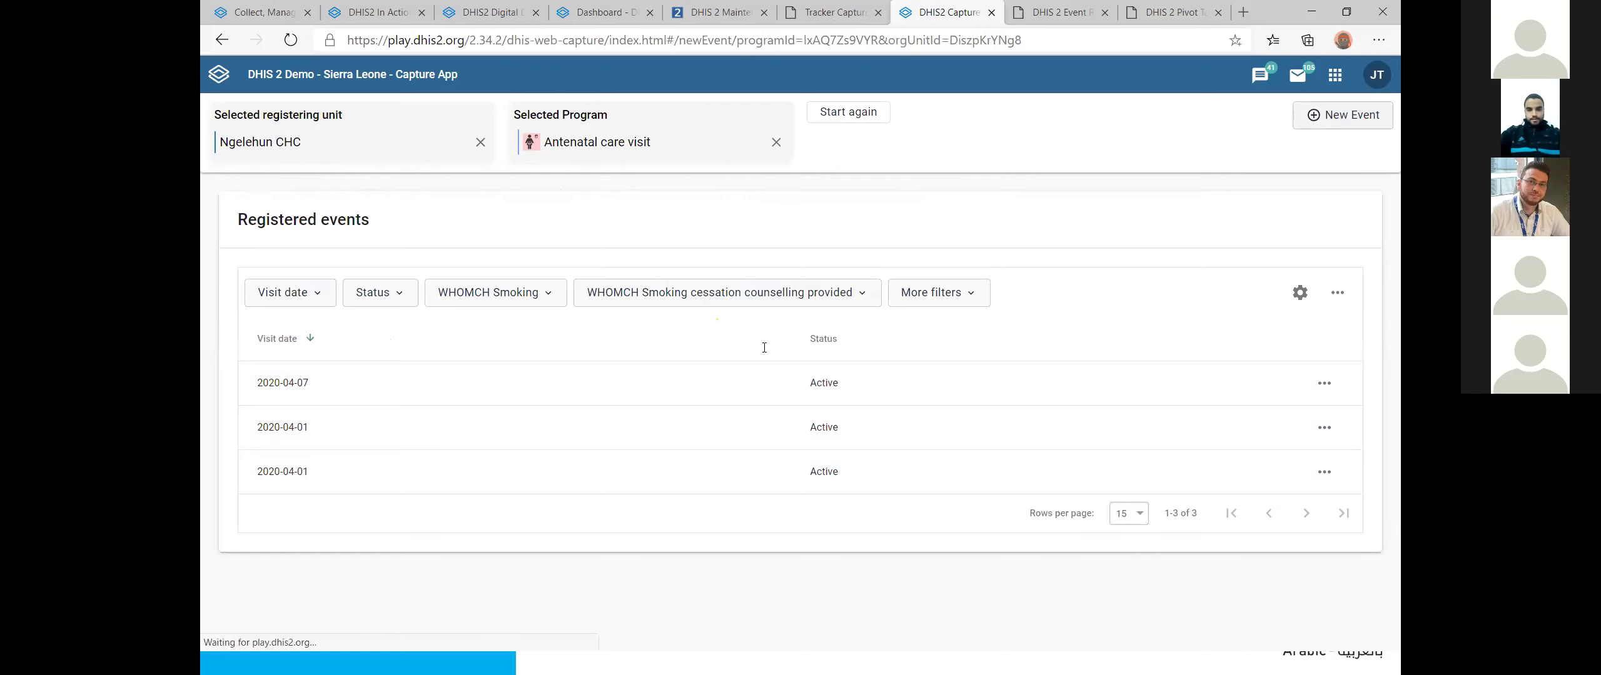
Step: Set the visit date to 2020-12-22
{"action": "scroll", "coordinate": [446, 450], "scroll_direction": "down", "scroll_amount": 3}
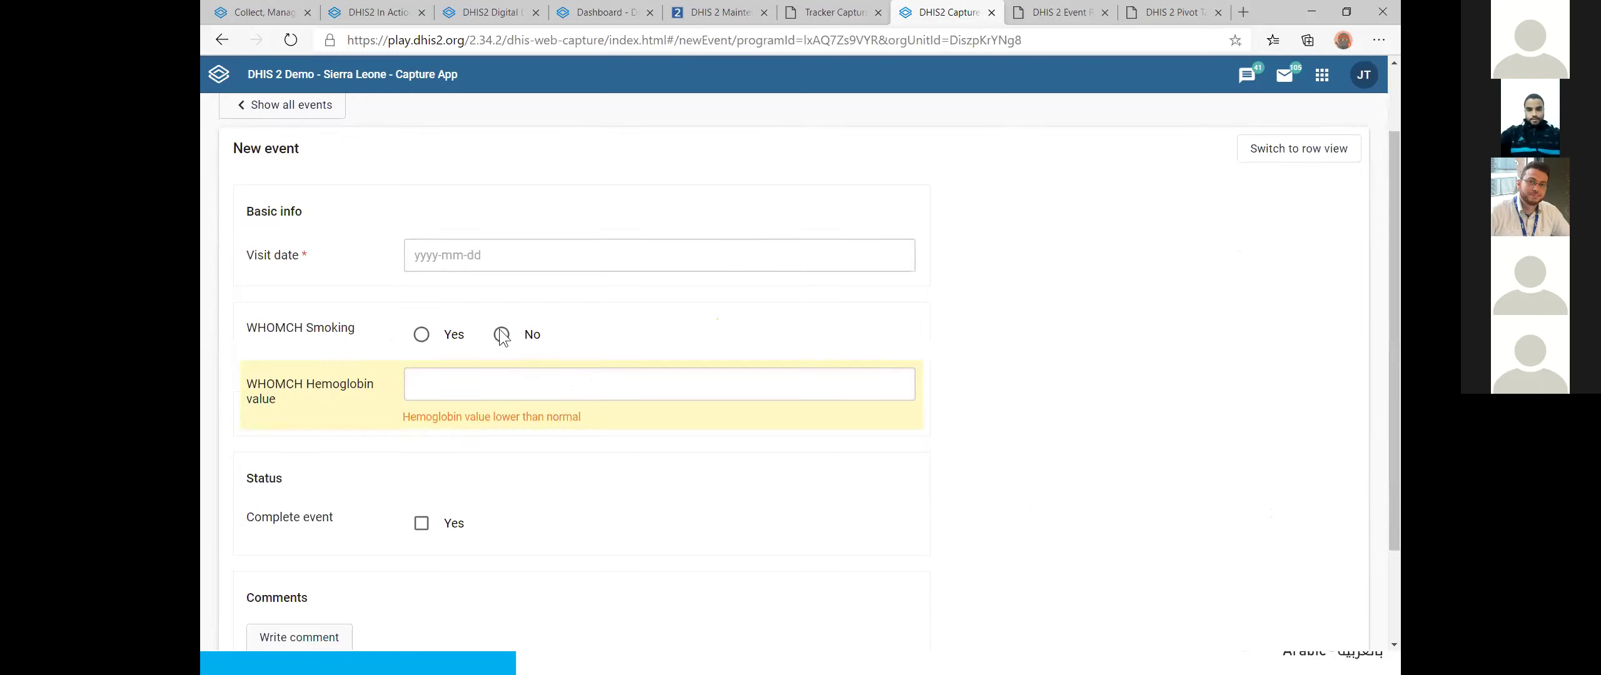
{"action": "scroll", "coordinate": [508, 348], "scroll_direction": "up", "scroll_amount": 3}
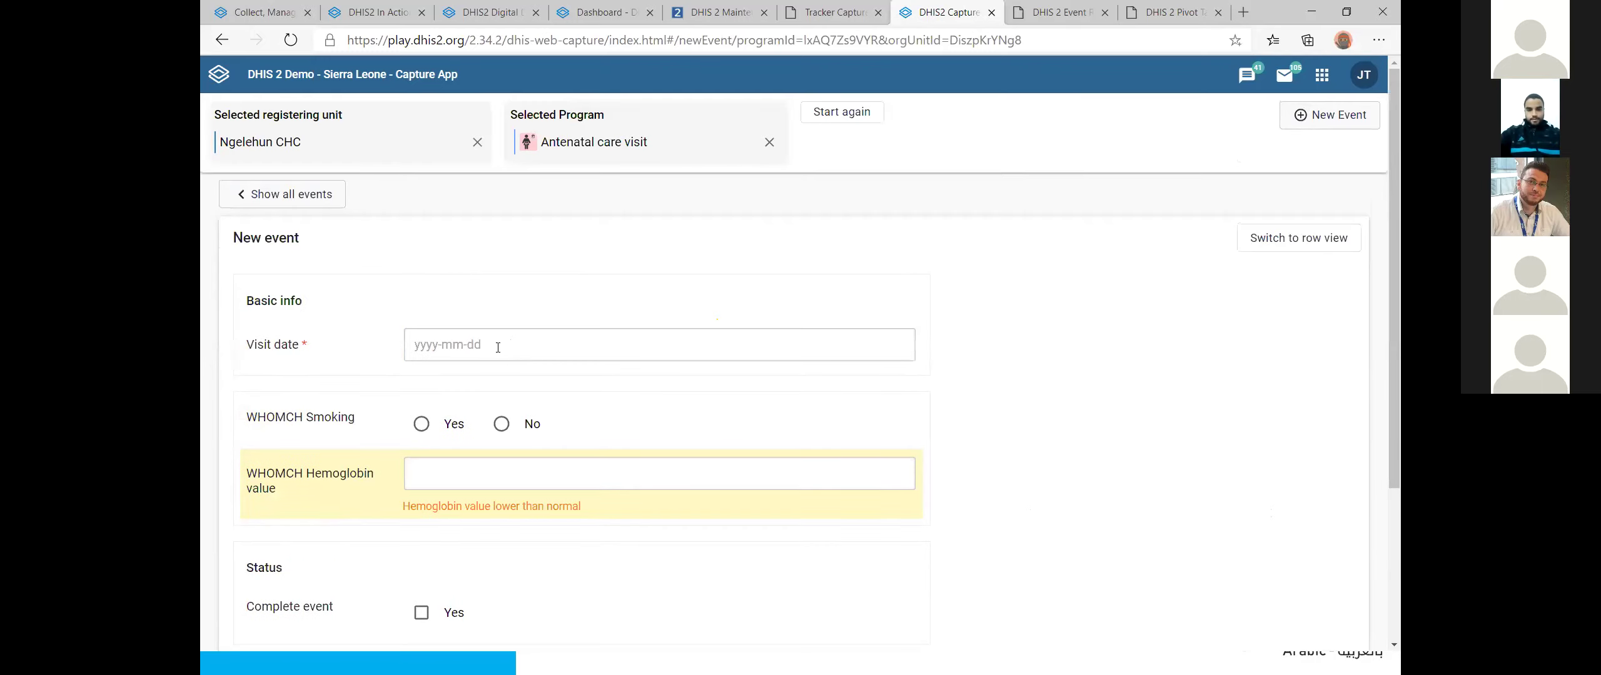
{"action": "left_click", "coordinate": [498, 347]}
{"action": "left_click", "coordinate": [500, 584]}
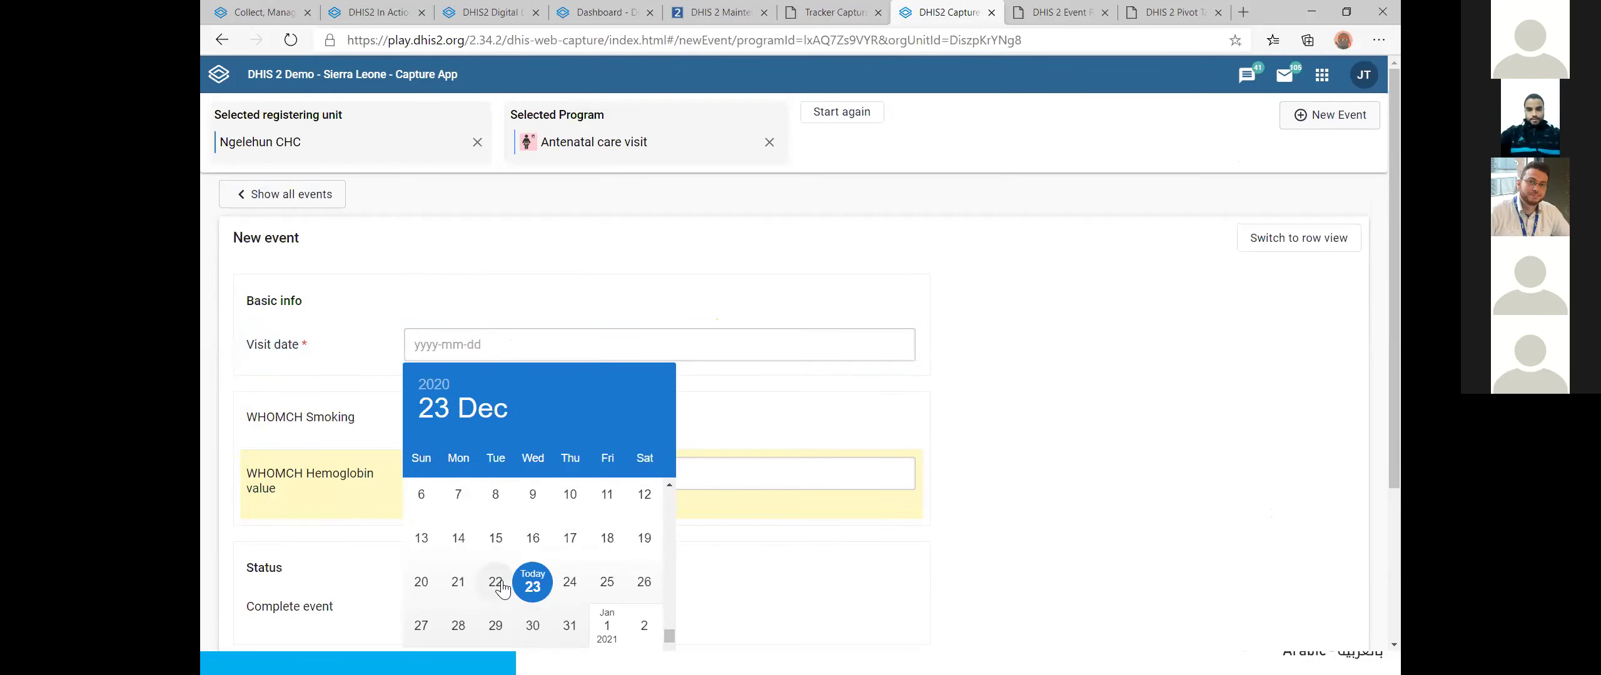
{"action": "scroll", "coordinate": [667, 328], "scroll_direction": "down", "scroll_amount": 1}
{"action": "scroll", "coordinate": [346, 268], "scroll_direction": "down", "scroll_amount": 1}
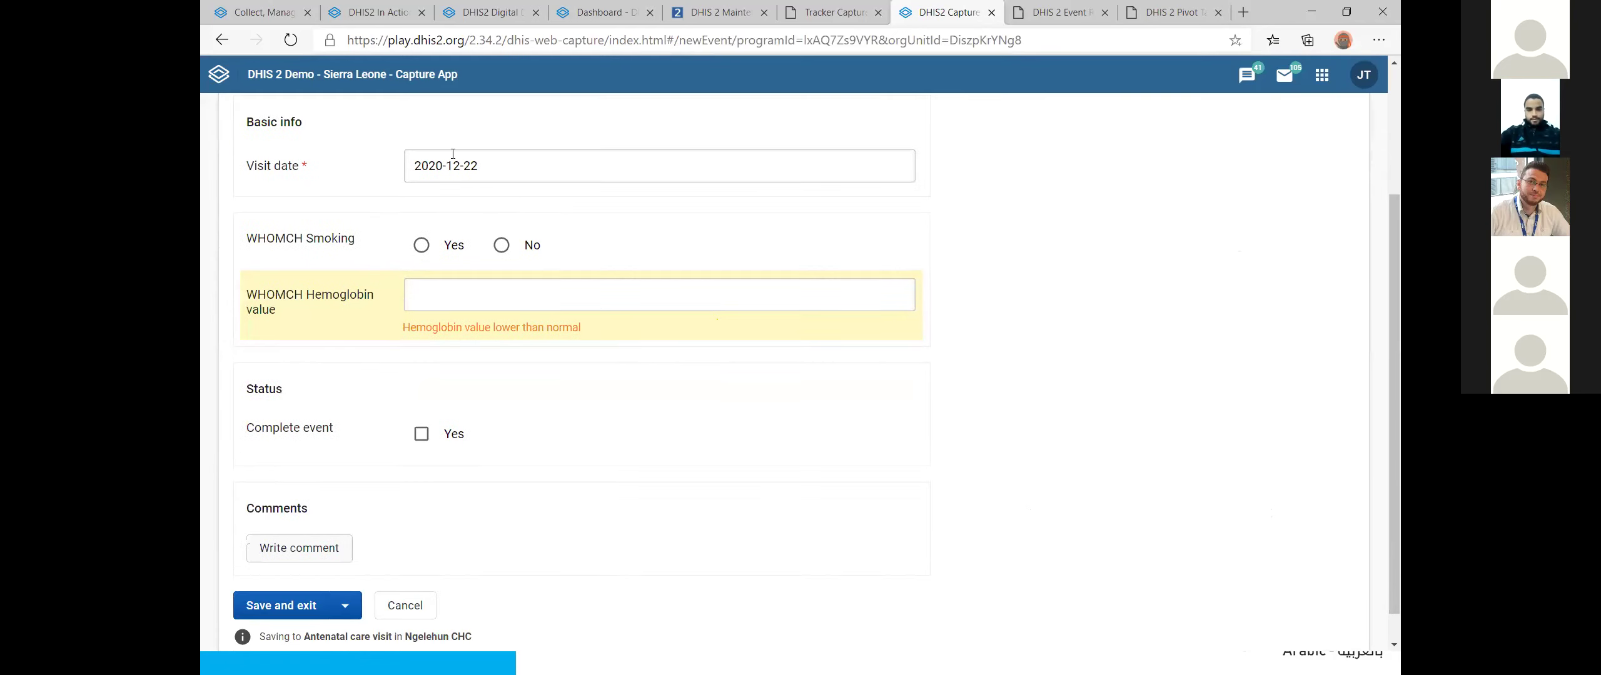
Step: Answer Yes to WHOMCH Smoking and No to smoking cessation counselling
{"action": "left_click", "coordinate": [435, 246]}
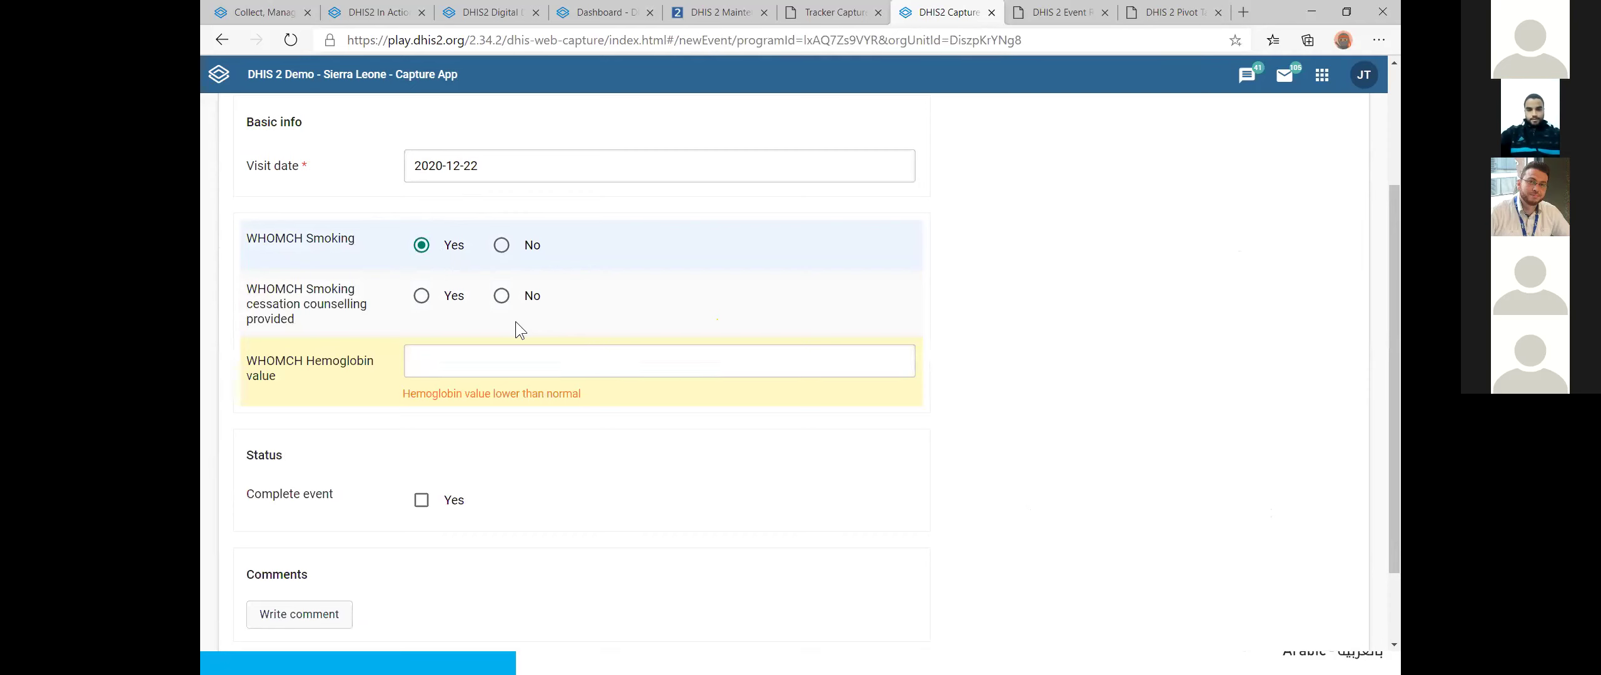
{"action": "left_click", "coordinate": [502, 248]}
{"action": "left_click", "coordinate": [443, 249]}
{"action": "left_click", "coordinate": [430, 250]}
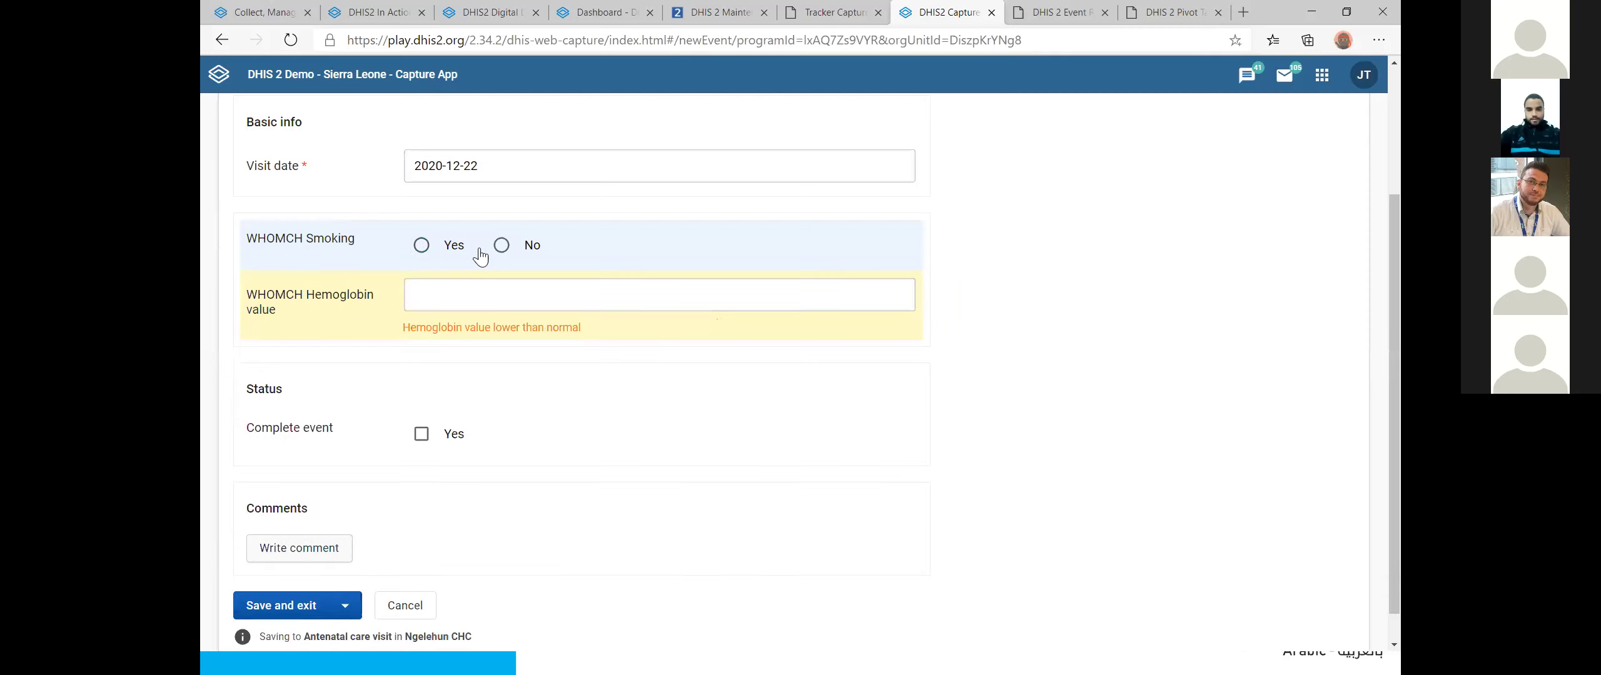
{"action": "left_click", "coordinate": [452, 252]}
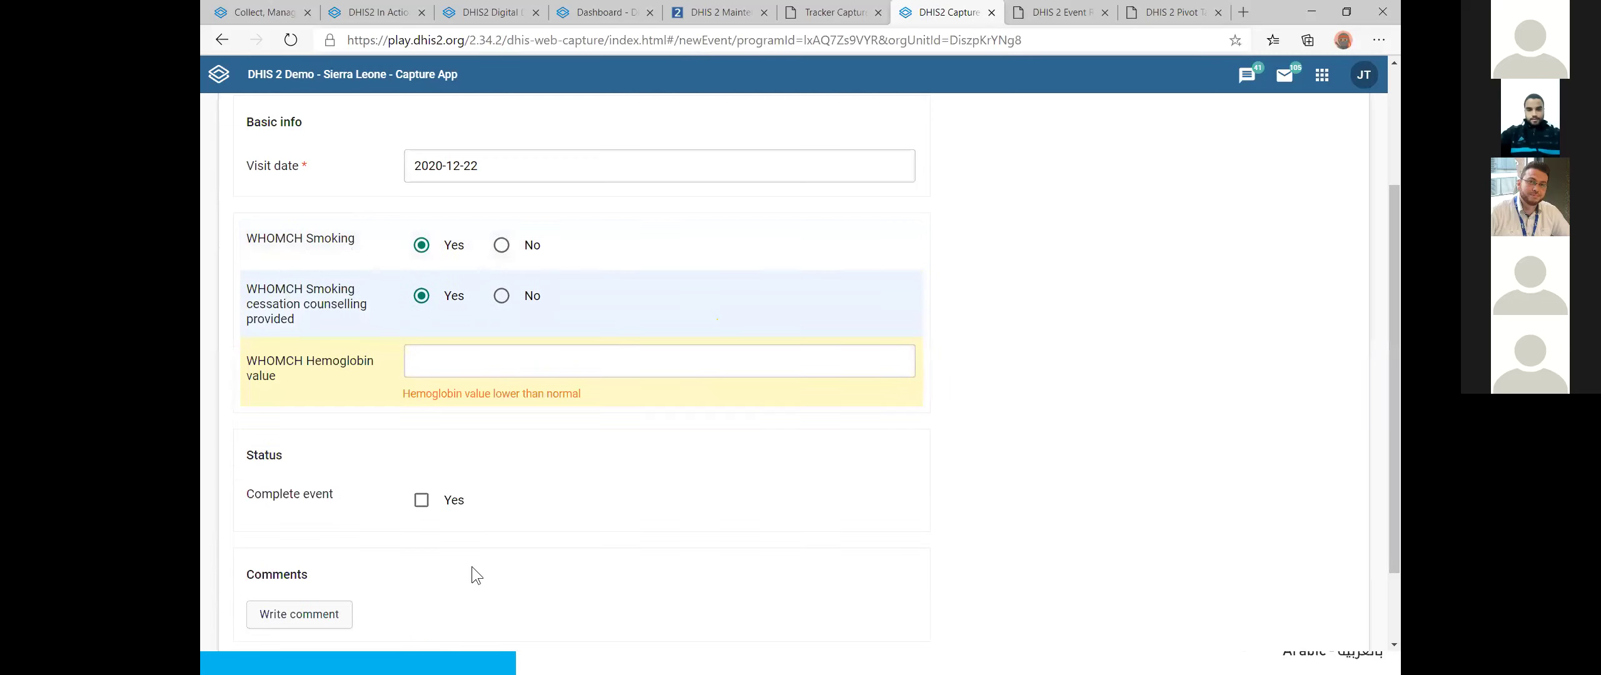
{"action": "left_click", "coordinate": [500, 297]}
Step: Enter 'gfdg' as the hemoglobin value and select the invalid entry
{"action": "left_click", "coordinate": [450, 370]}
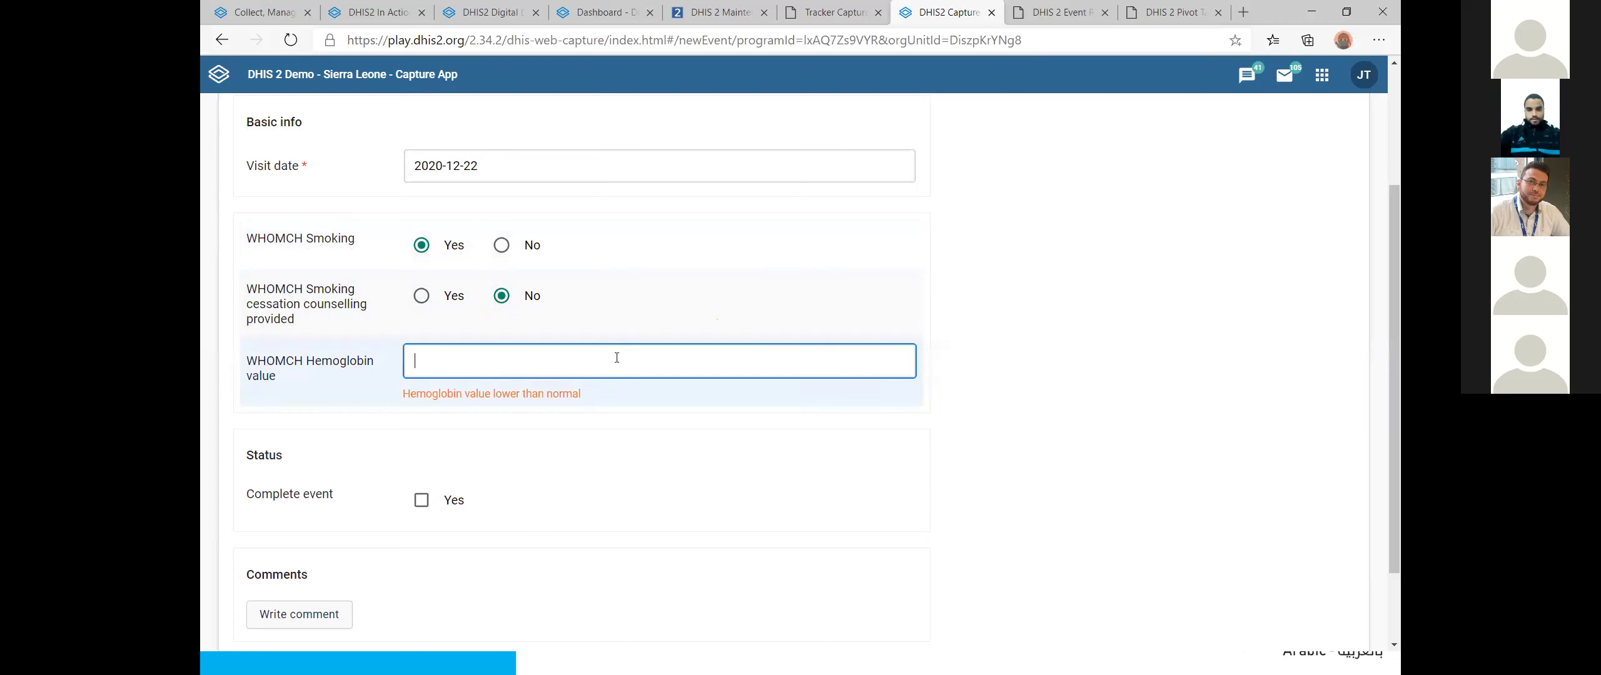
{"action": "type", "text": "gfdg"}
{"action": "left_click", "coordinate": [215, 511]}
{"action": "scroll", "coordinate": [214, 511], "scroll_direction": "down", "scroll_amount": 1}
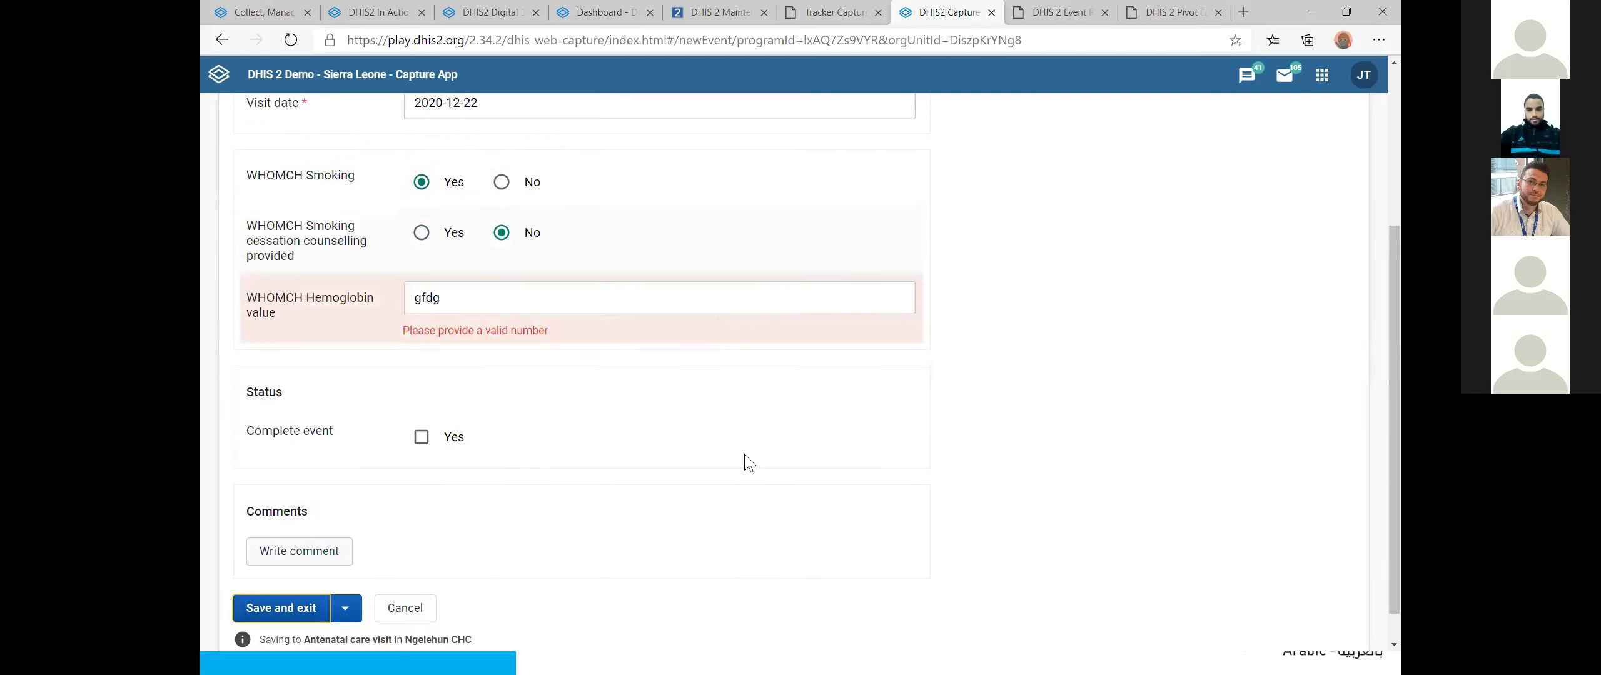
{"action": "left_click_drag", "start_coordinate": [581, 299], "coordinate": [344, 304]}
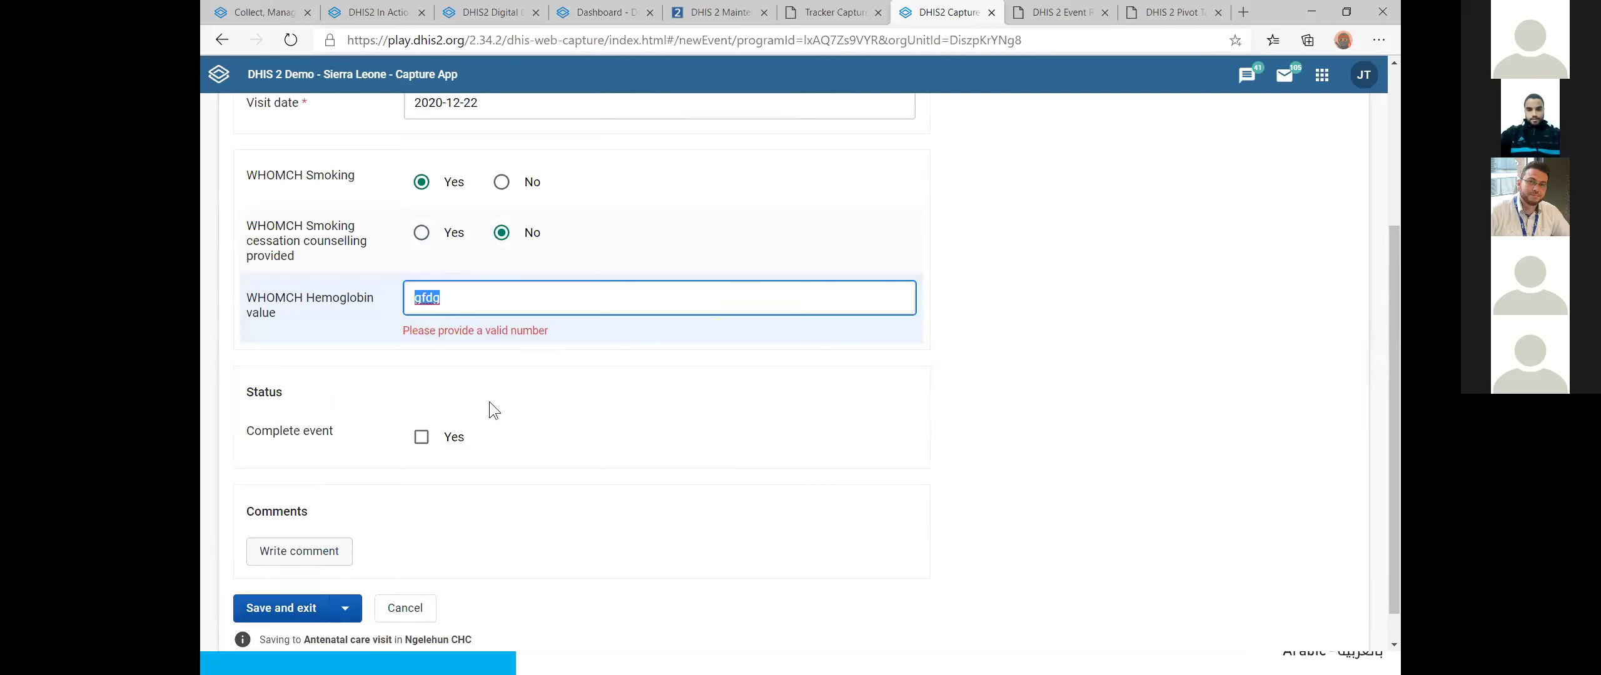
Step: Replace the hemoglobin value with 23 and keep the smoking answer at Yes
{"action": "type", "text": "23"}
{"action": "left_click", "coordinate": [538, 370]}
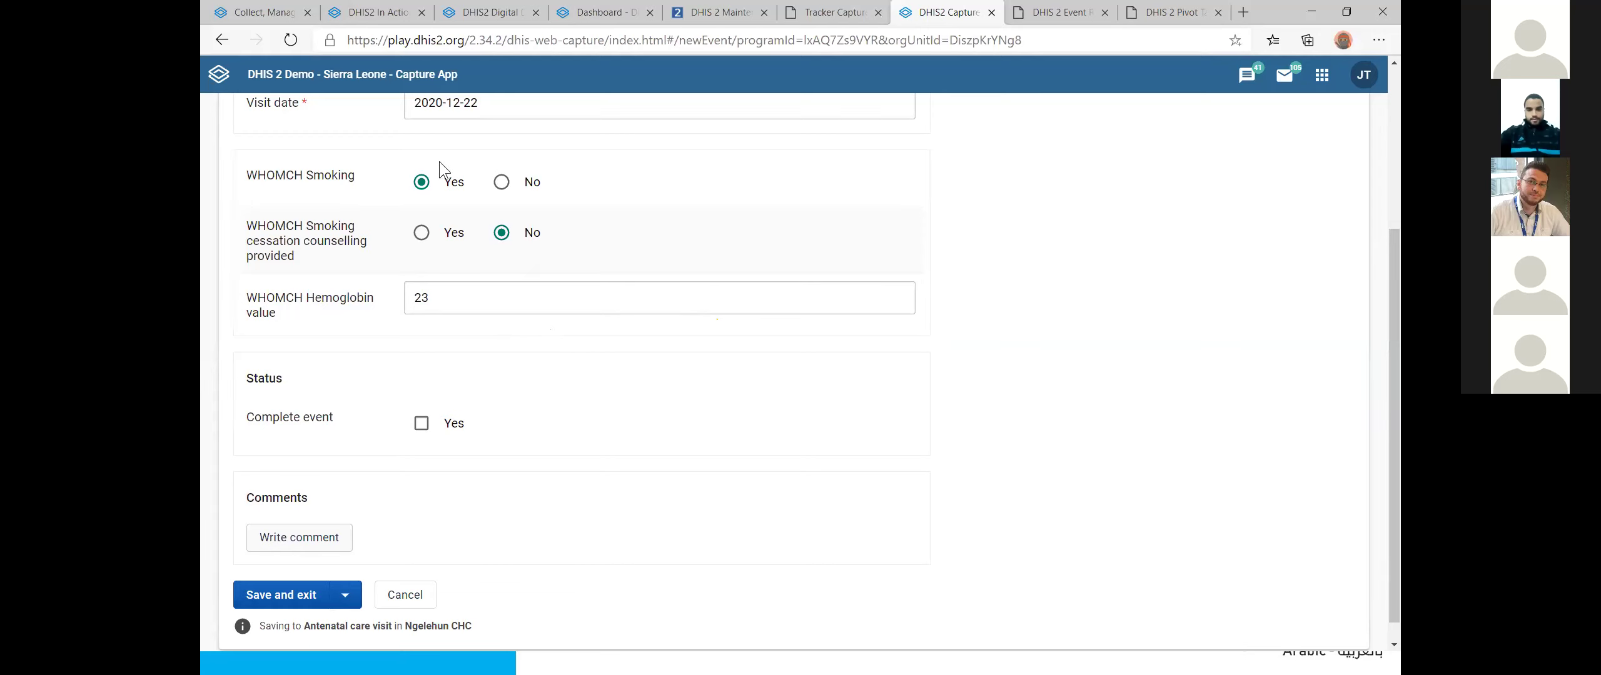
{"action": "left_click", "coordinate": [501, 182]}
{"action": "left_click", "coordinate": [421, 230]}
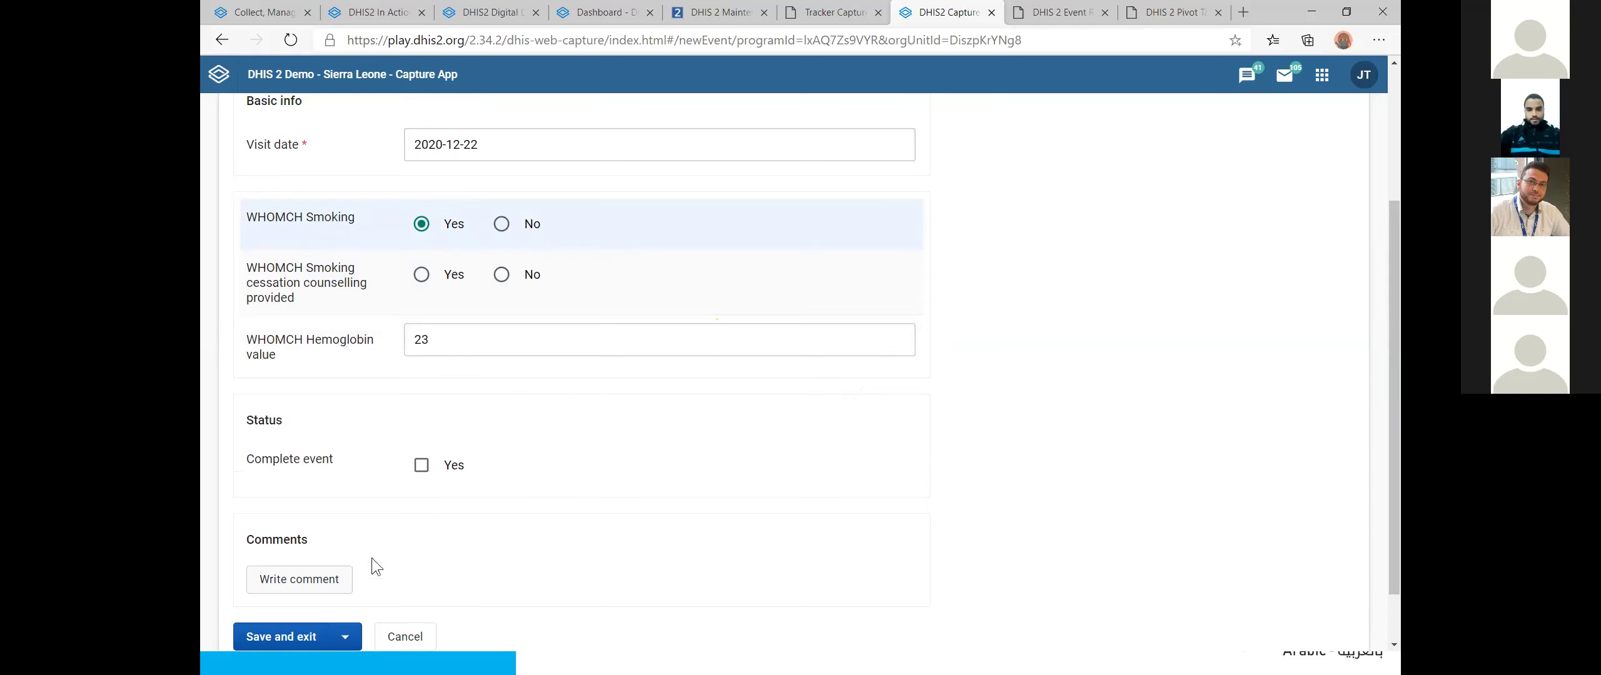
Step: Save the event and clear the Antenatal care visit program selection
{"action": "scroll", "coordinate": [371, 558], "scroll_direction": "down", "scroll_amount": 1}
{"action": "left_click", "coordinate": [286, 566]}
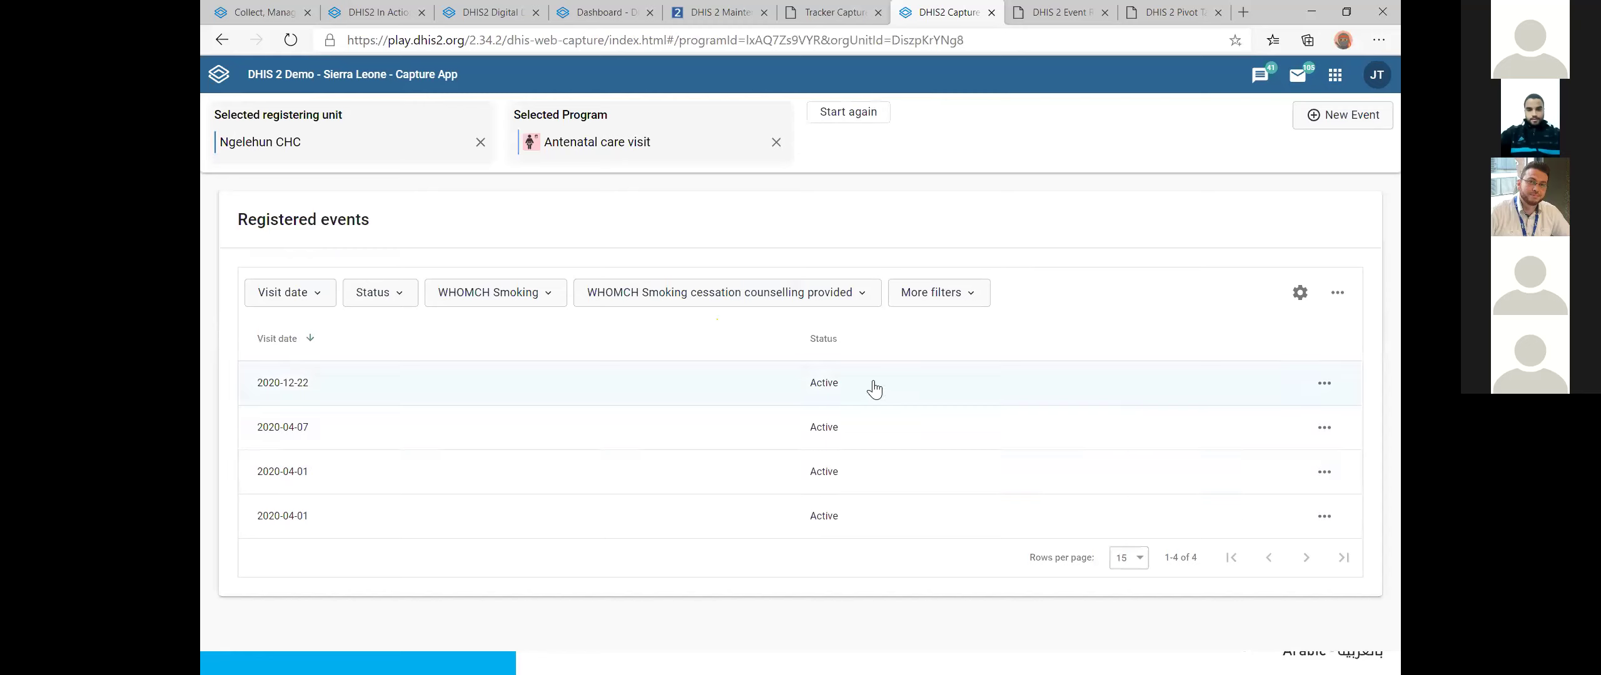
{"action": "left_click", "coordinate": [776, 143]}
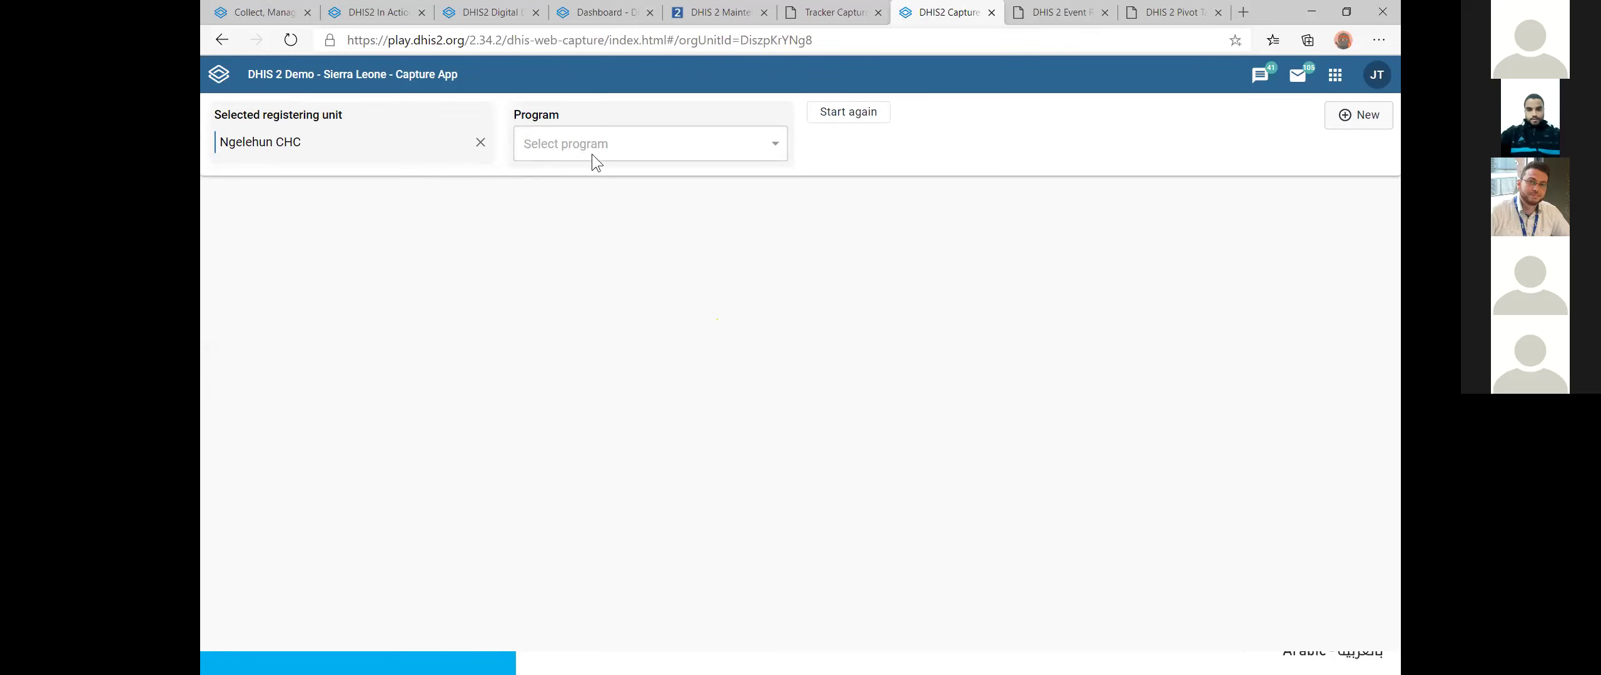
Step: Leave the Capture app and switch to Tracker Capture through the DHIS2 apps menu
{"action": "left_click", "coordinate": [656, 140]}
{"action": "left_click", "coordinate": [1170, 149]}
{"action": "left_click", "coordinate": [1335, 75]}
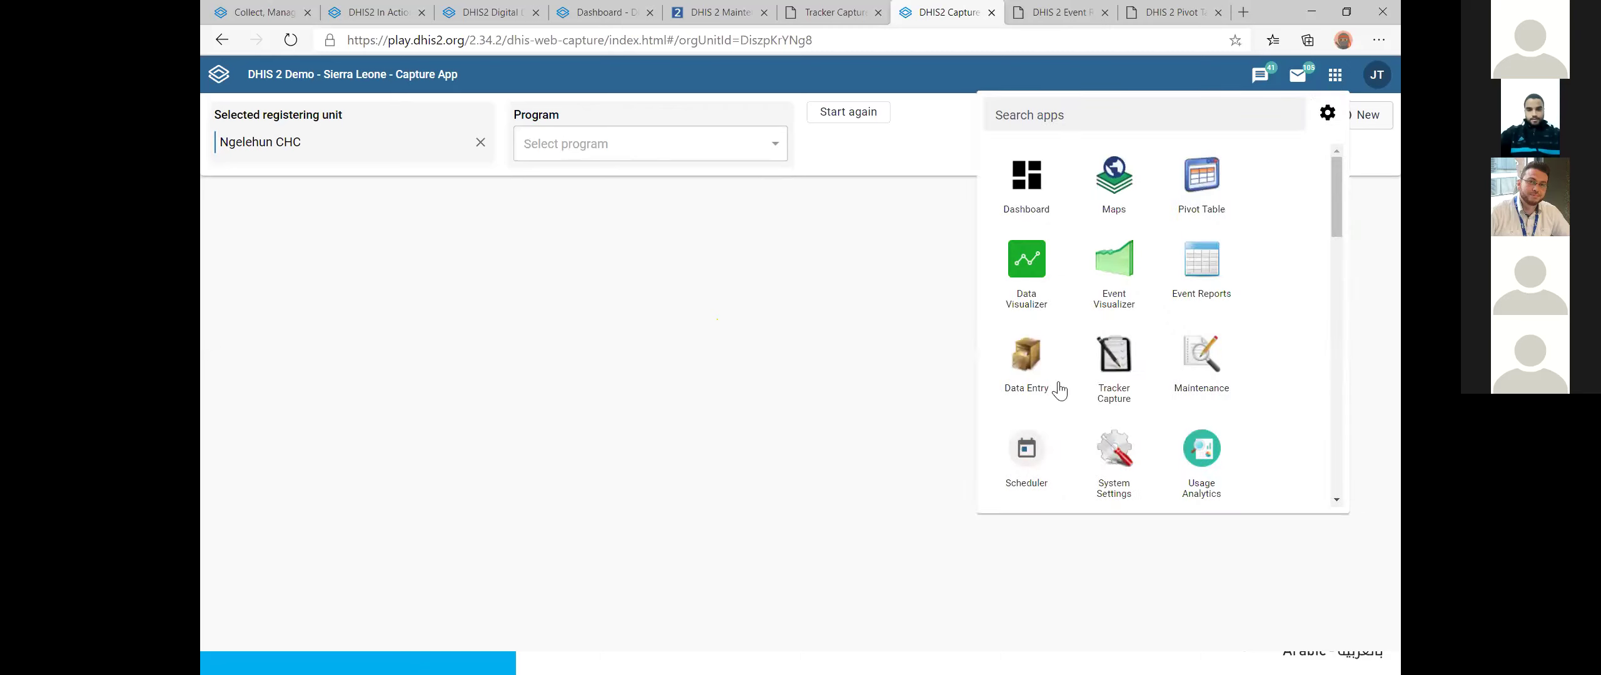
{"action": "left_click", "coordinate": [1114, 386]}
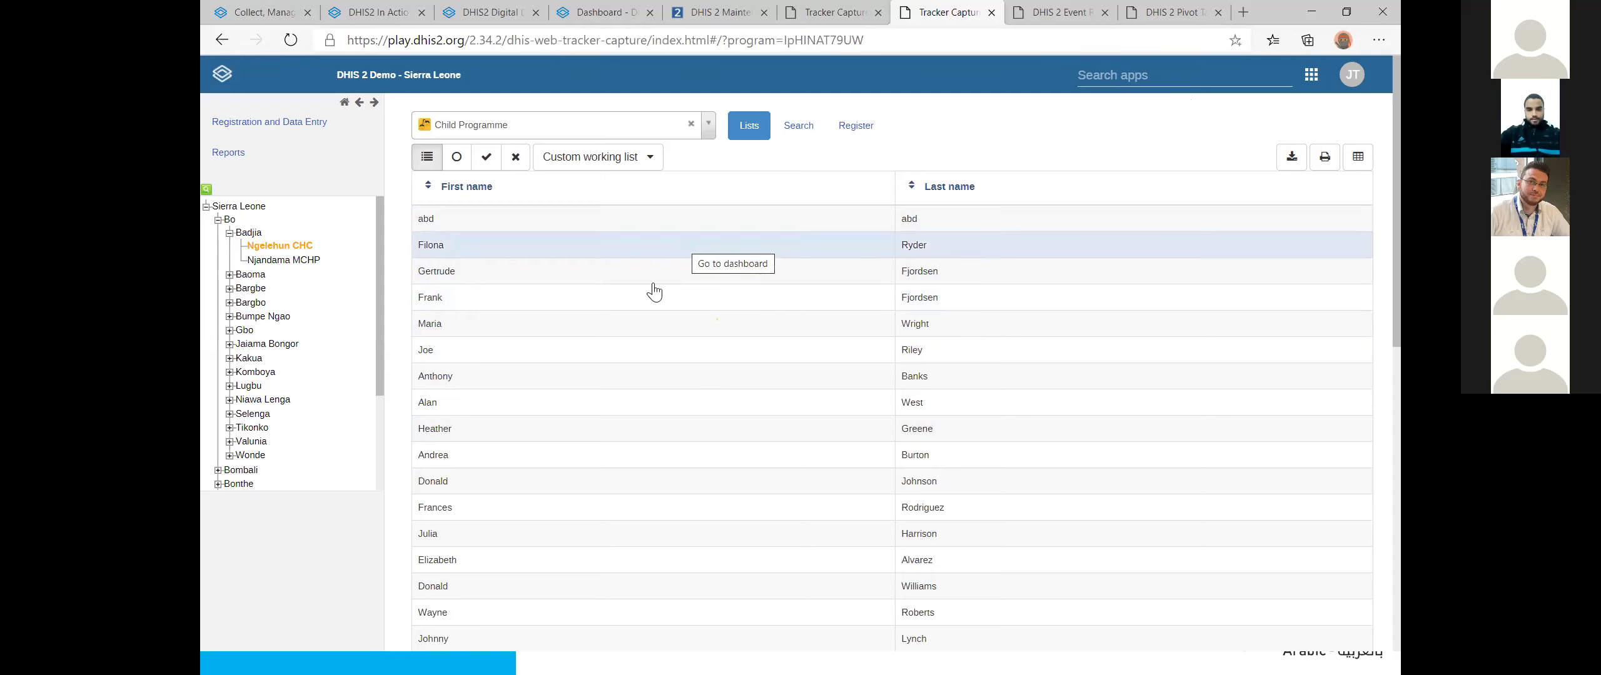
Step: Select Child Programme and start registering a new child at Ngelehun CHC
{"action": "left_click", "coordinate": [555, 127]}
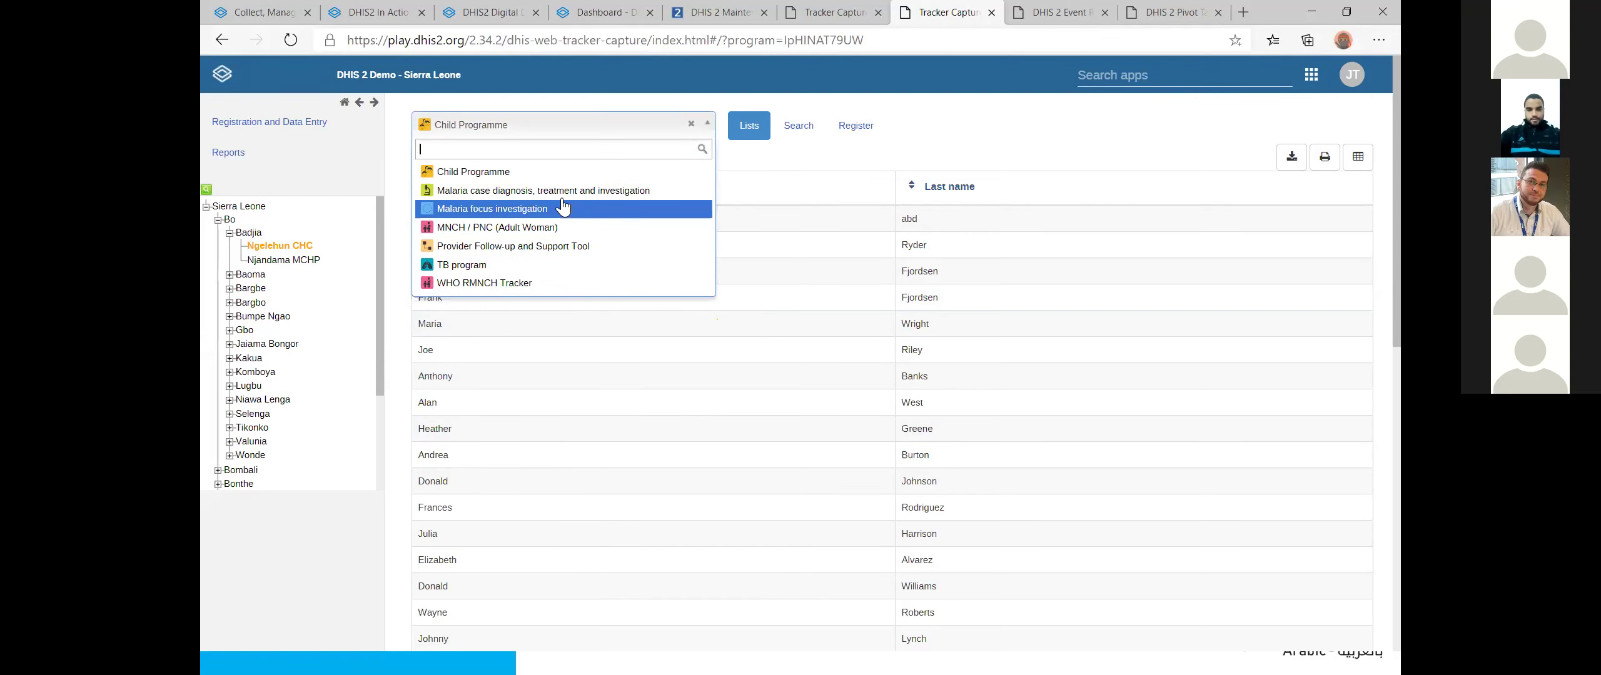
{"action": "left_click", "coordinate": [519, 172]}
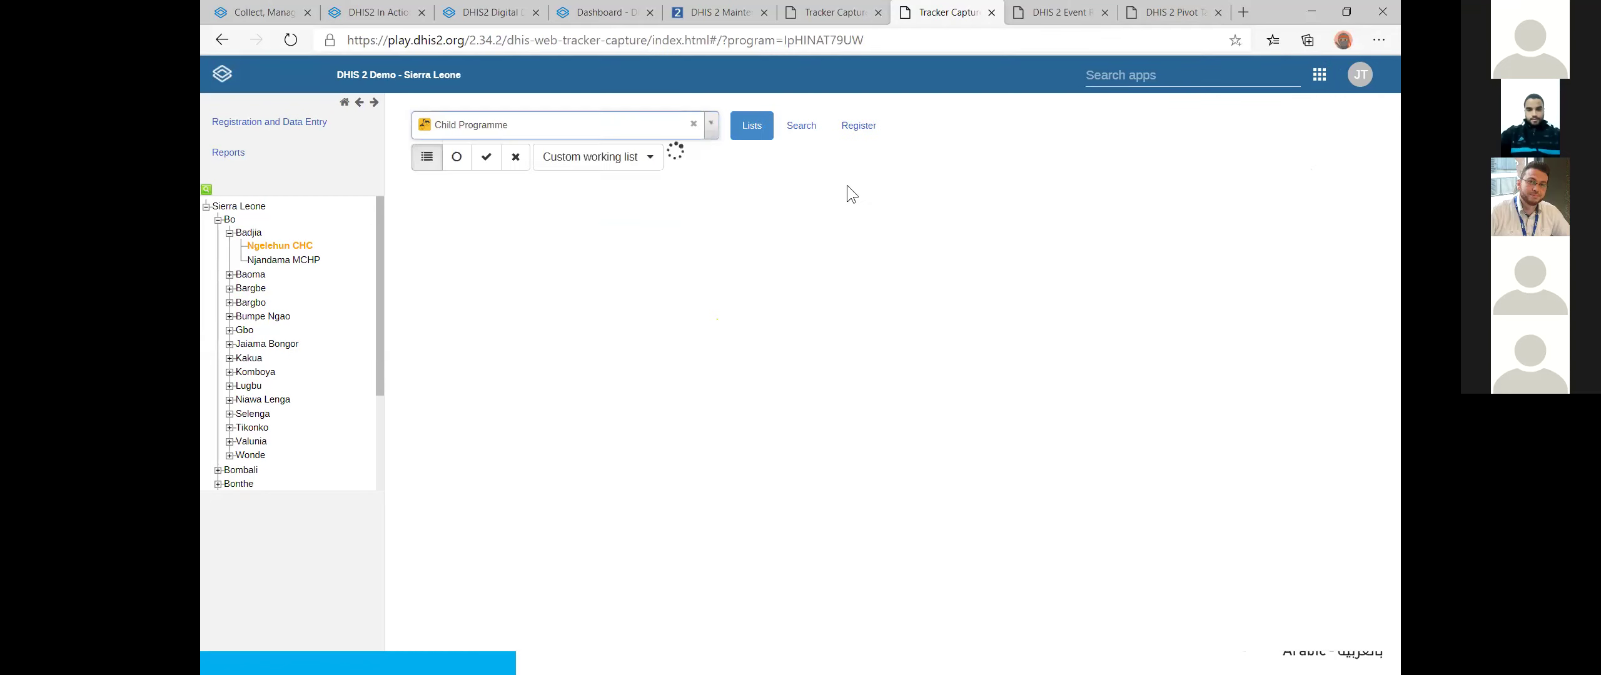
{"action": "left_click", "coordinate": [857, 127]}
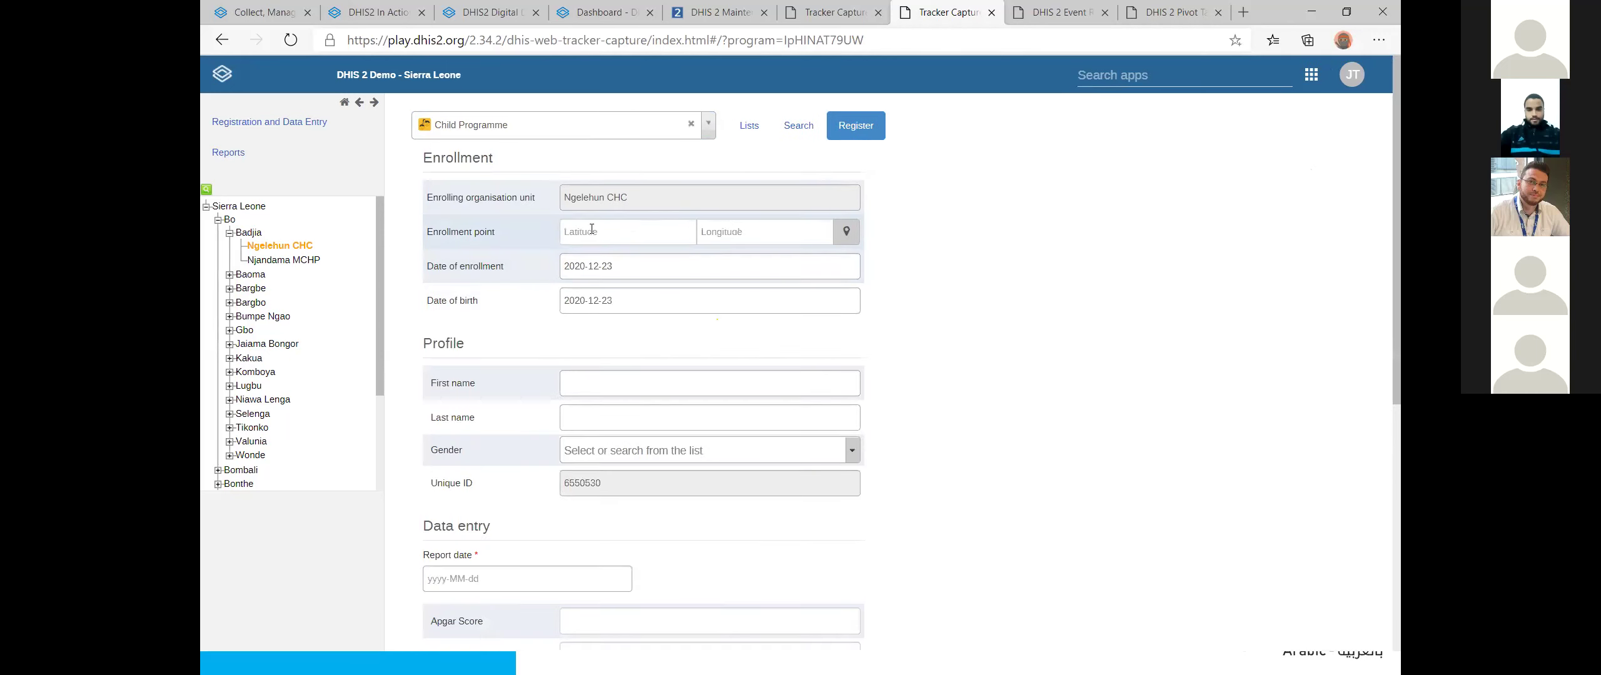
Step: Enter the child's first name and last name in the registration form
{"action": "scroll", "coordinate": [474, 416], "scroll_direction": "down", "scroll_amount": 3}
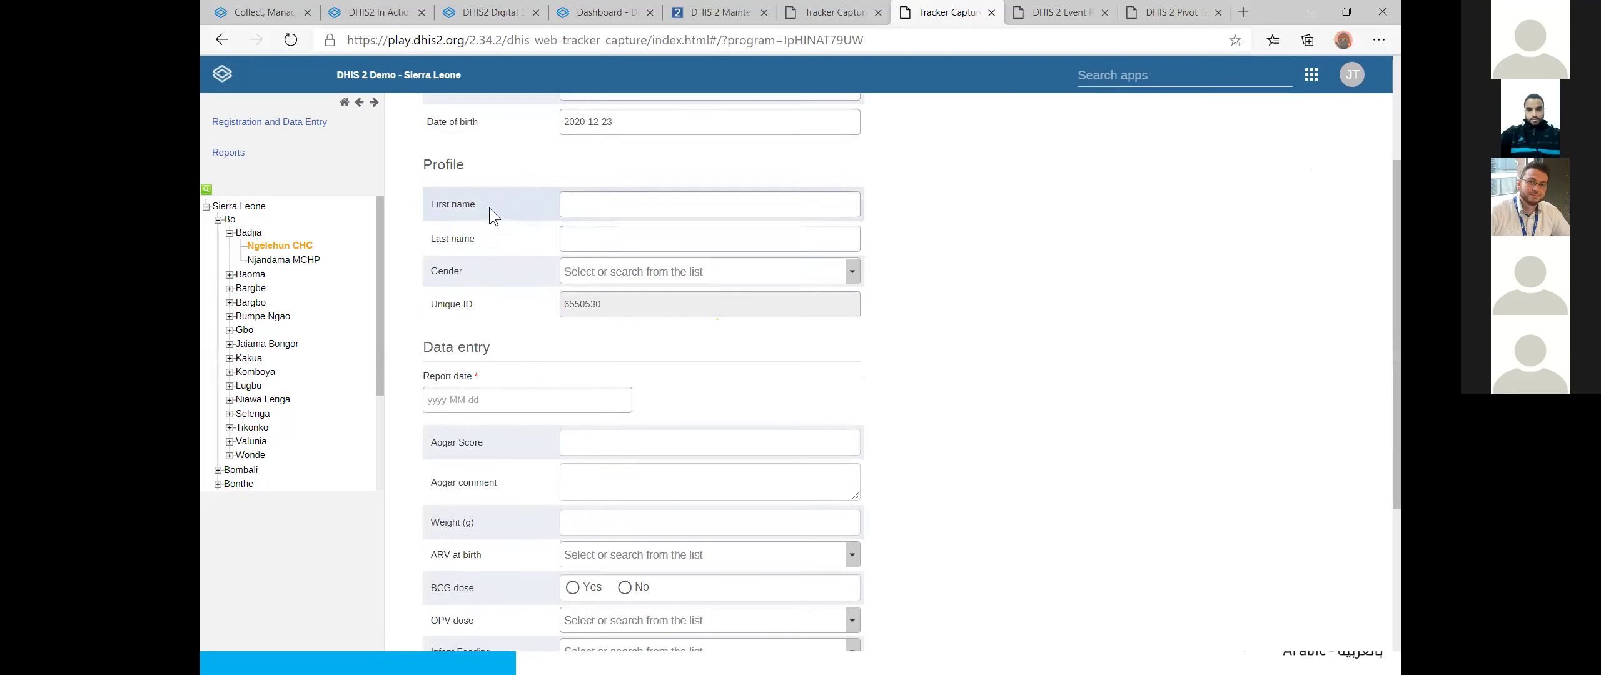
{"action": "scroll", "coordinate": [507, 253], "scroll_direction": "up", "scroll_amount": 2}
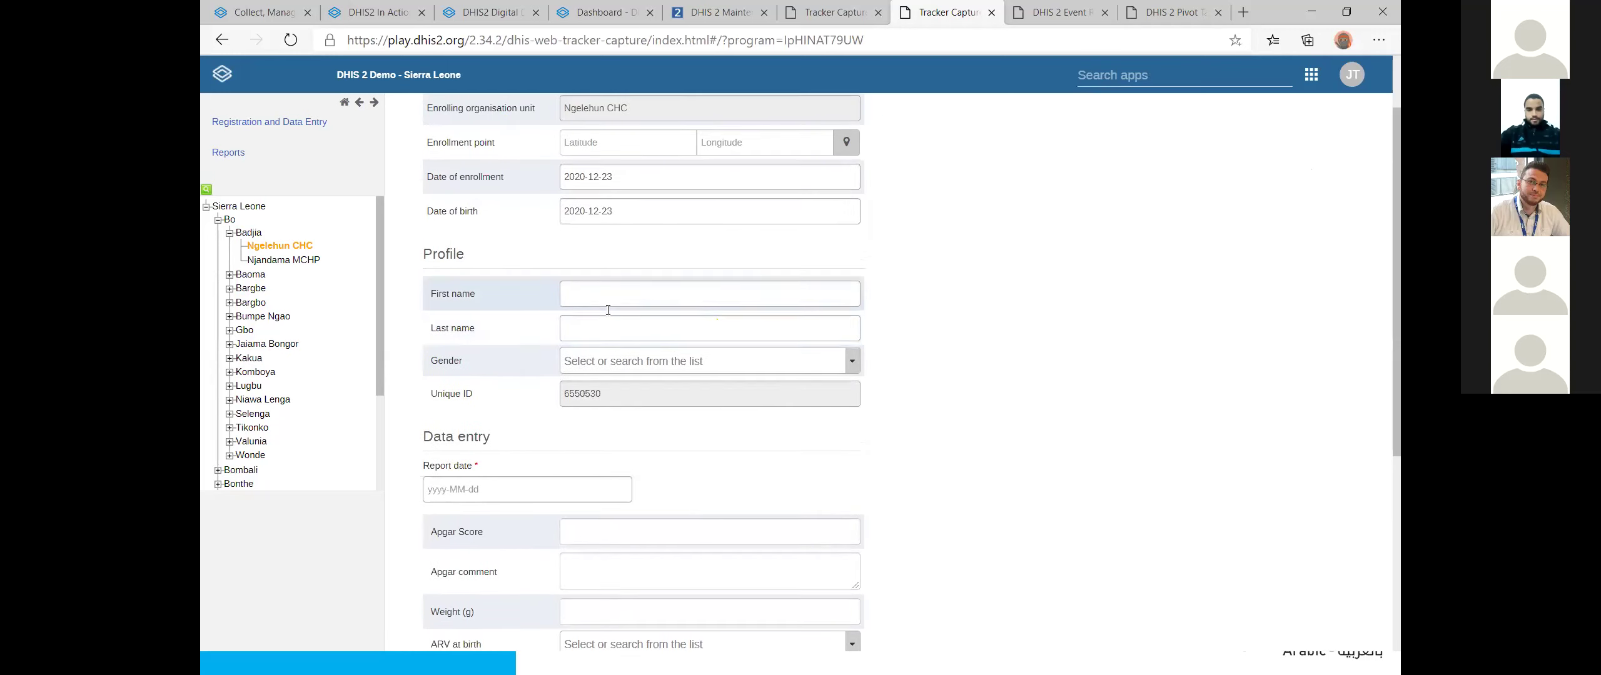
{"action": "left_click", "coordinate": [609, 303]}
{"action": "type", "text": "moh"}
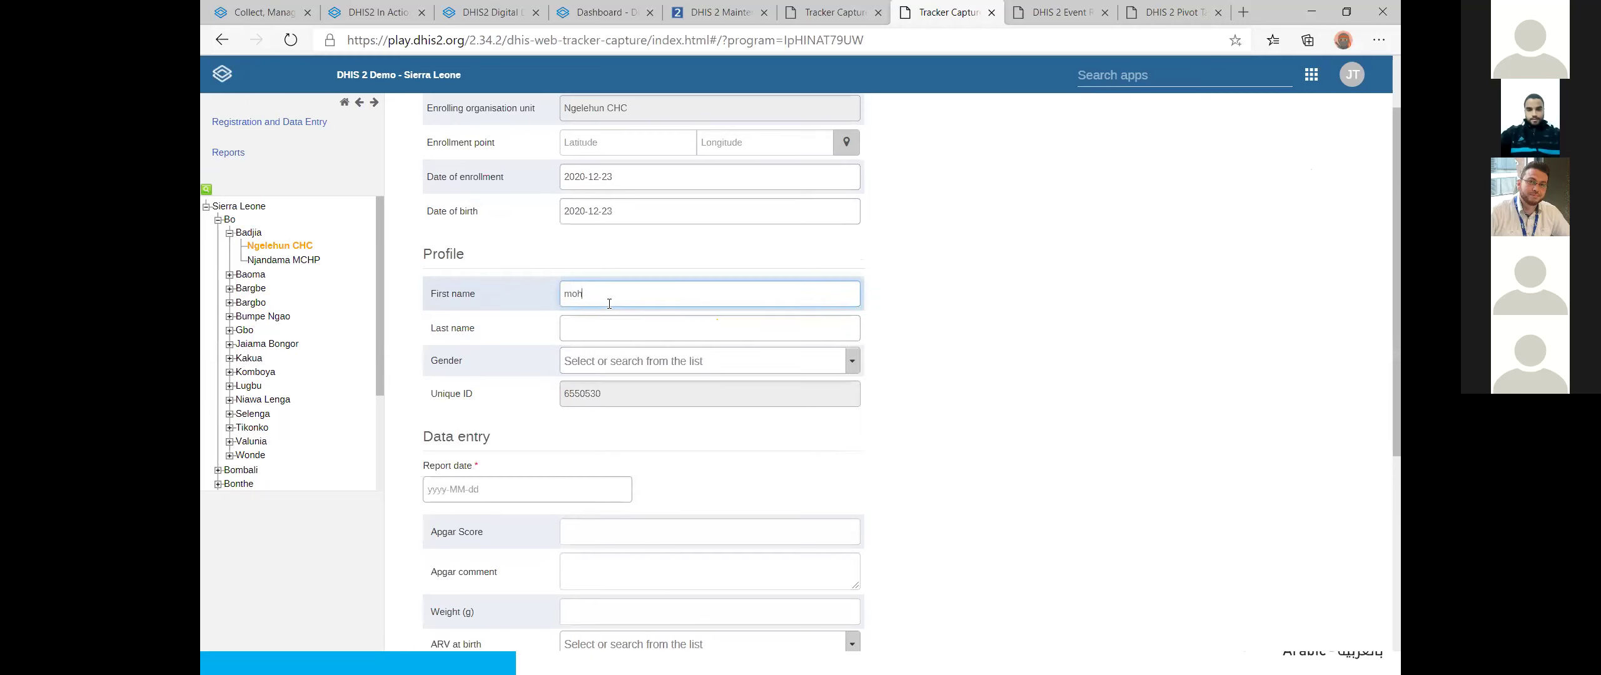
{"action": "key", "text": "Tab"}
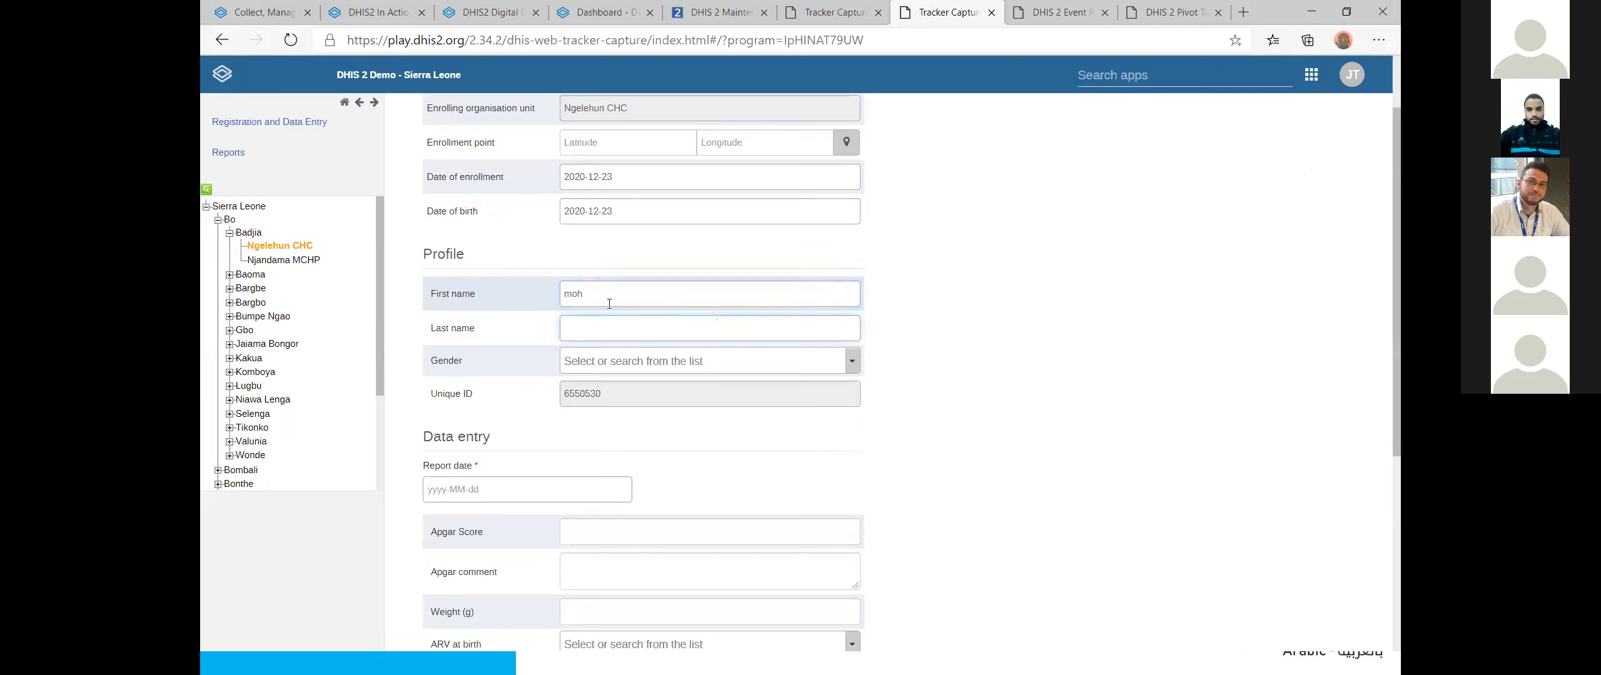
{"action": "type", "text": "ali"}
Step: Set gender to Male, report date to 2020-12-16 and Apgar score to 43
{"action": "left_click", "coordinate": [621, 363]}
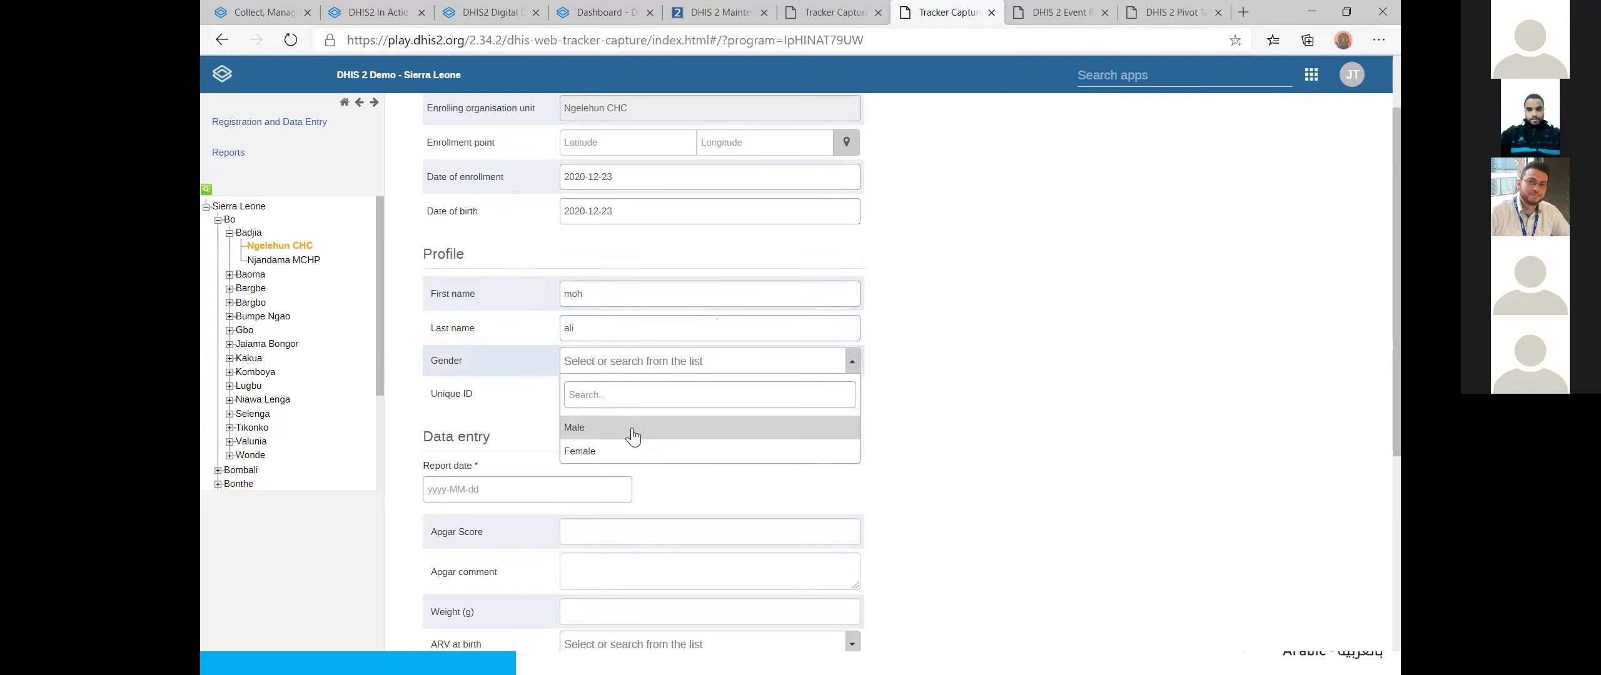
{"action": "left_click", "coordinate": [632, 429]}
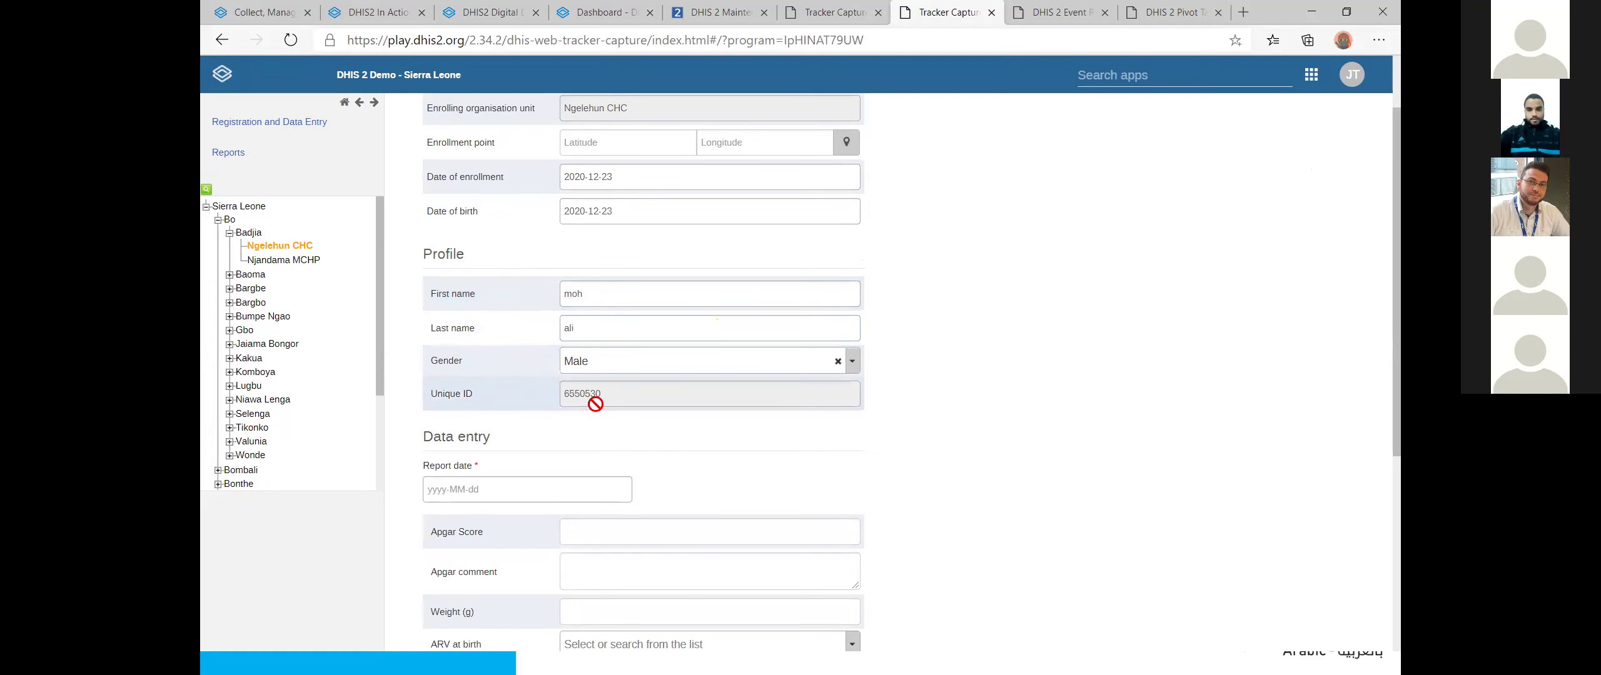
{"action": "scroll", "coordinate": [542, 394], "scroll_direction": "down", "scroll_amount": 3}
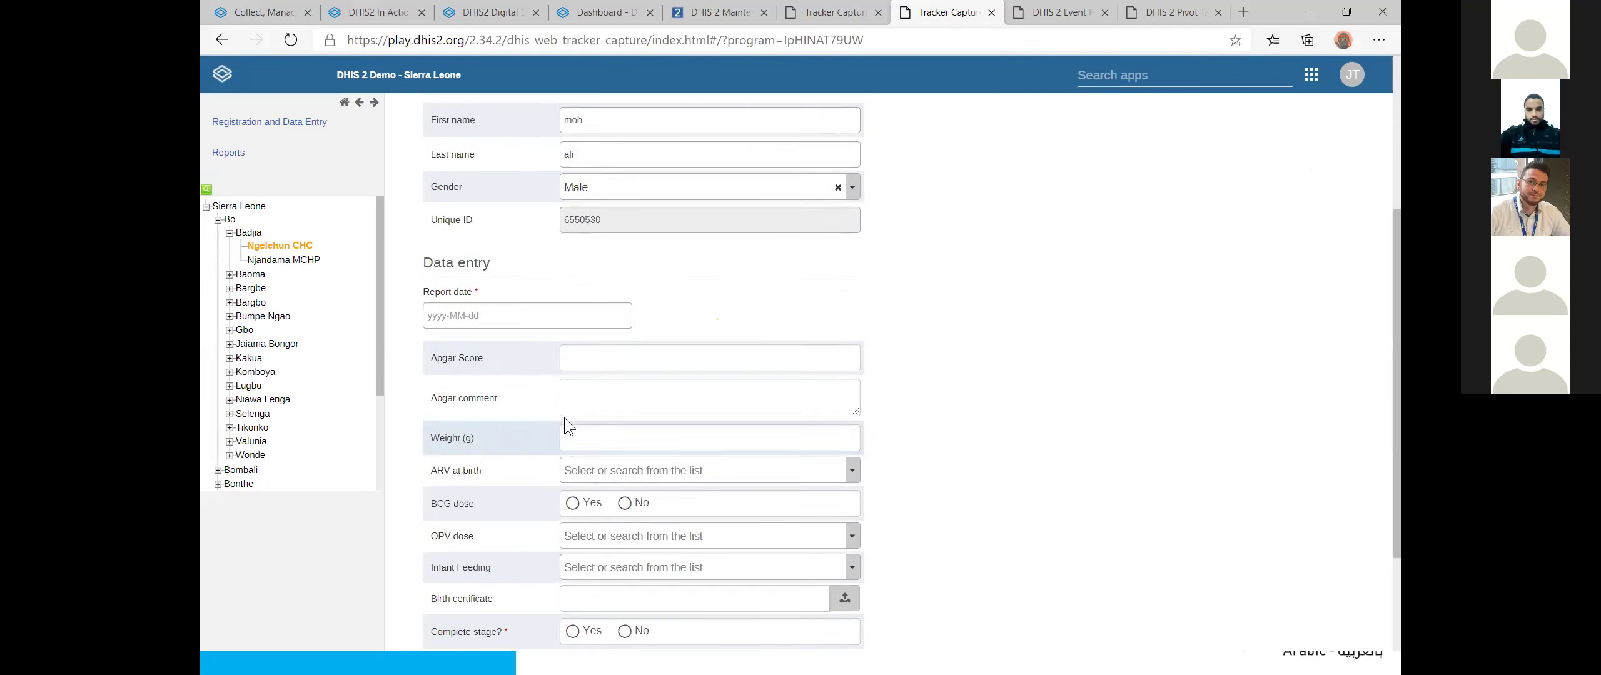
{"action": "left_click", "coordinate": [514, 312]}
{"action": "left_click", "coordinate": [502, 443]}
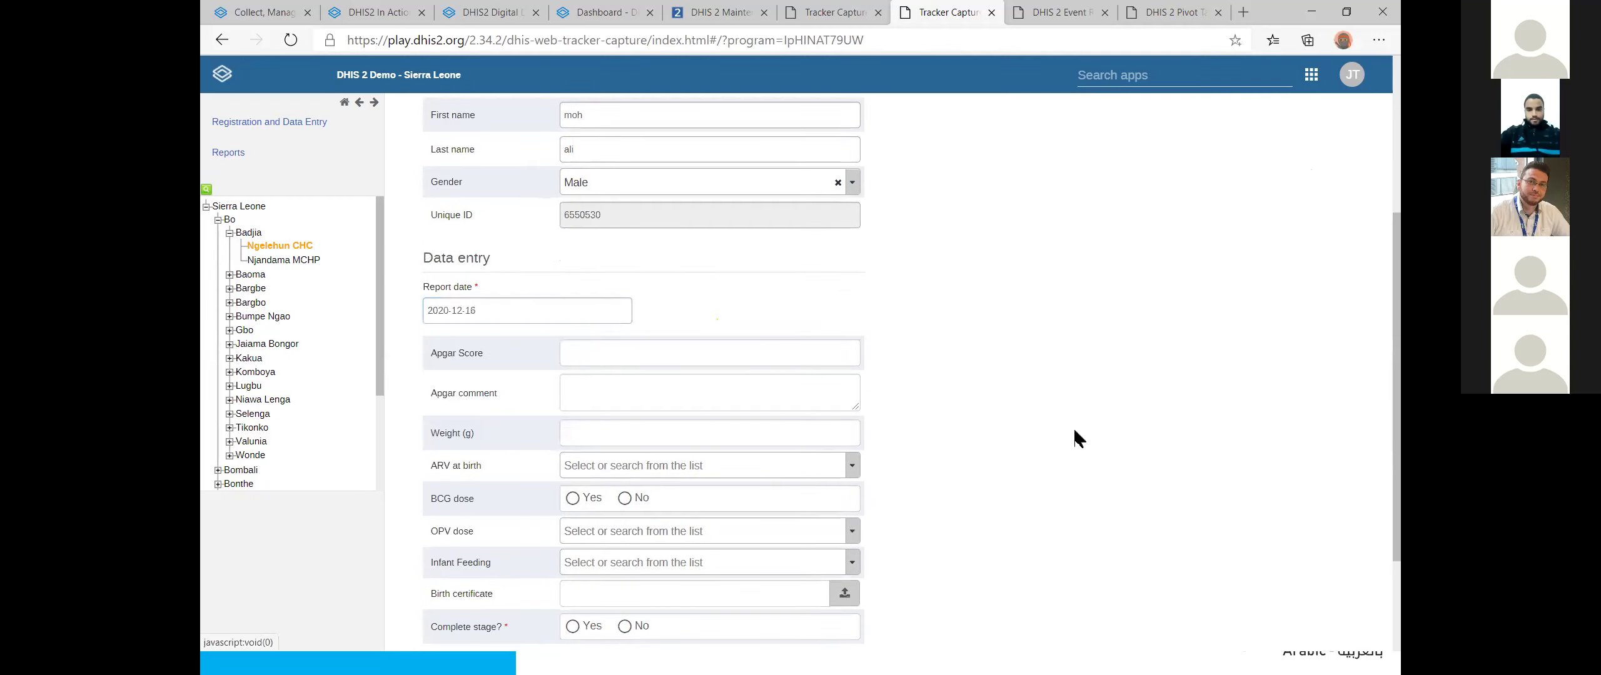
{"action": "left_click", "coordinate": [721, 361]}
{"action": "type", "text": "43"}
Step: Replace the invalid weight entry with 3344 g
{"action": "scroll", "coordinate": [731, 375], "scroll_direction": "down", "scroll_amount": 2}
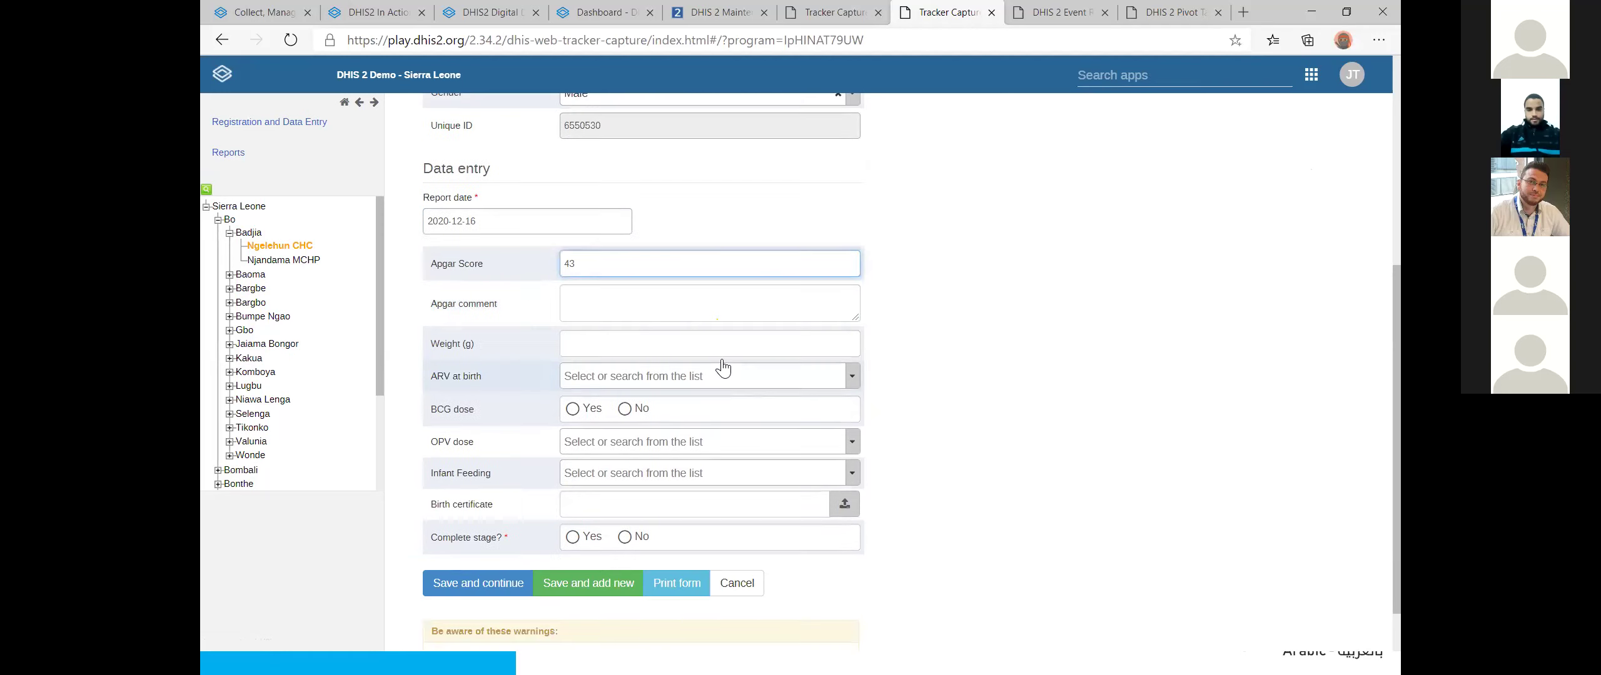
{"action": "left_click", "coordinate": [679, 314]}
{"action": "left_click", "coordinate": [652, 385]}
{"action": "type", "text": "e"}
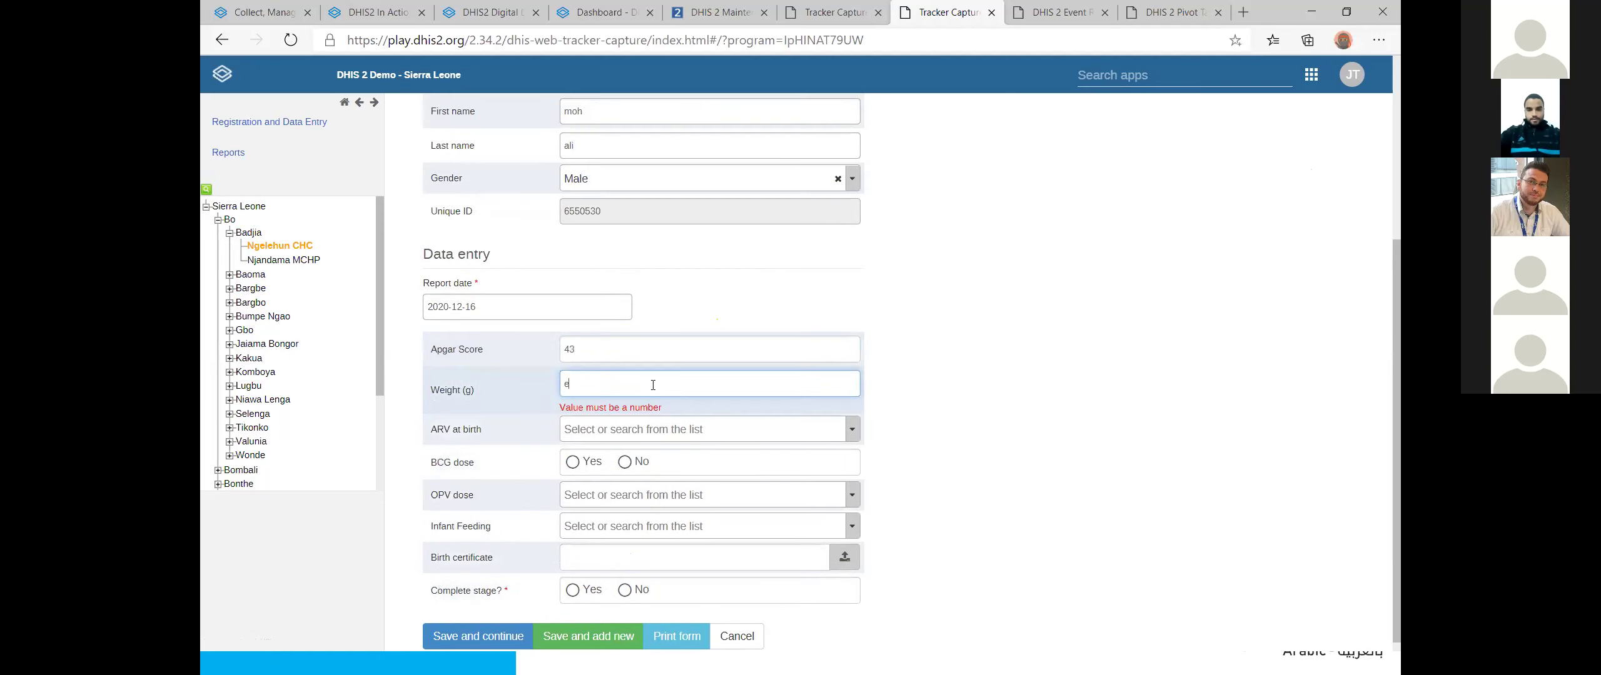
{"action": "left_click_drag", "start_coordinate": [668, 387], "coordinate": [504, 378]}
{"action": "type", "text": "3344"}
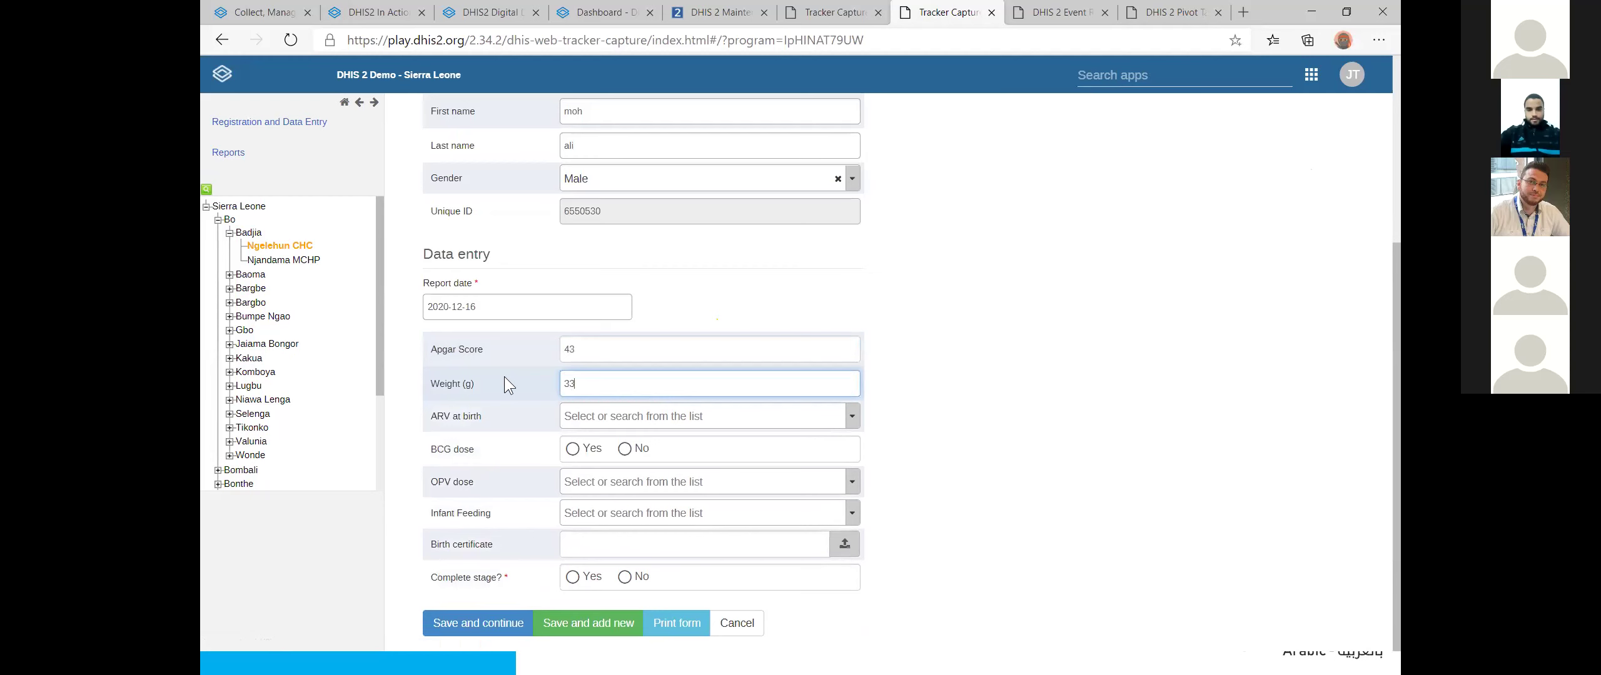
{"action": "left_click", "coordinate": [1120, 363]}
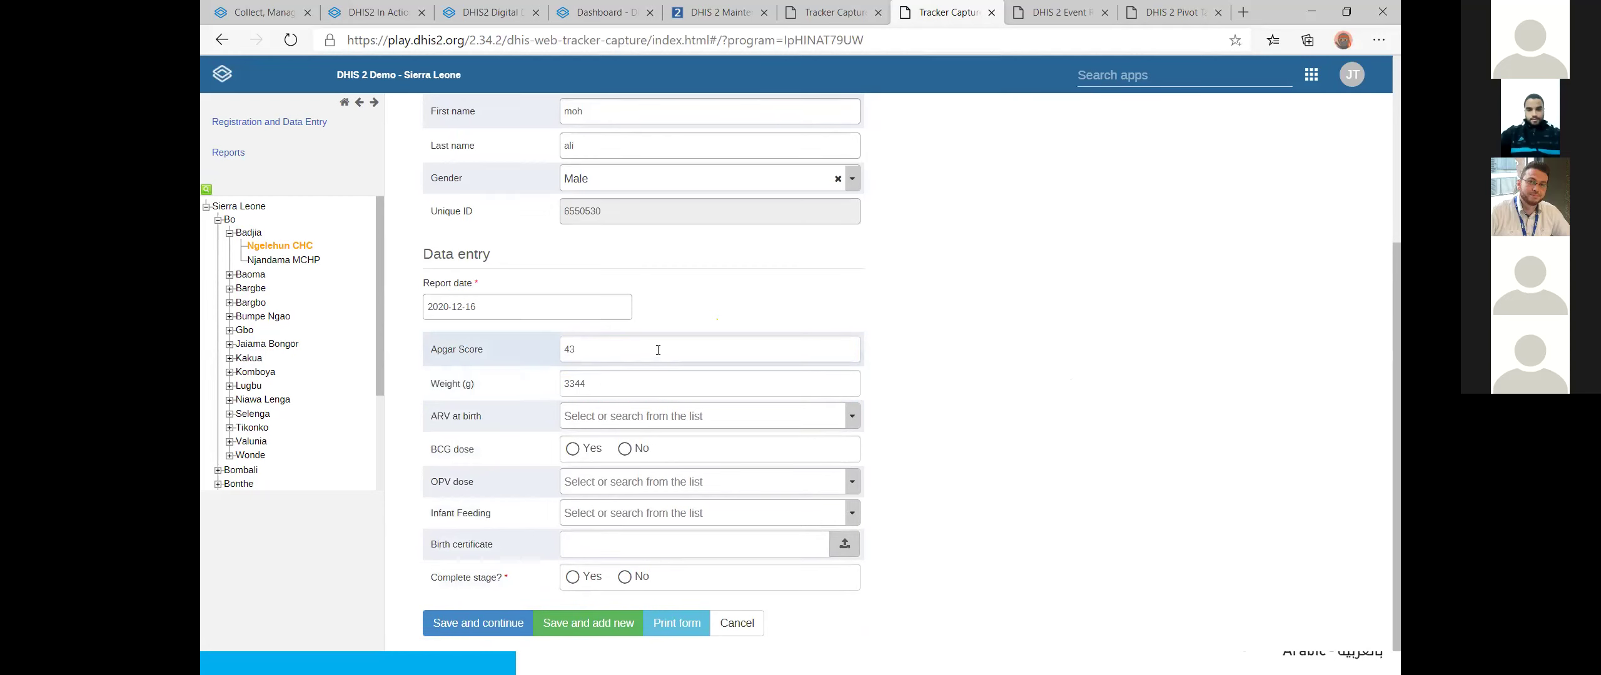
{"action": "left_click_drag", "start_coordinate": [658, 350], "coordinate": [385, 344]}
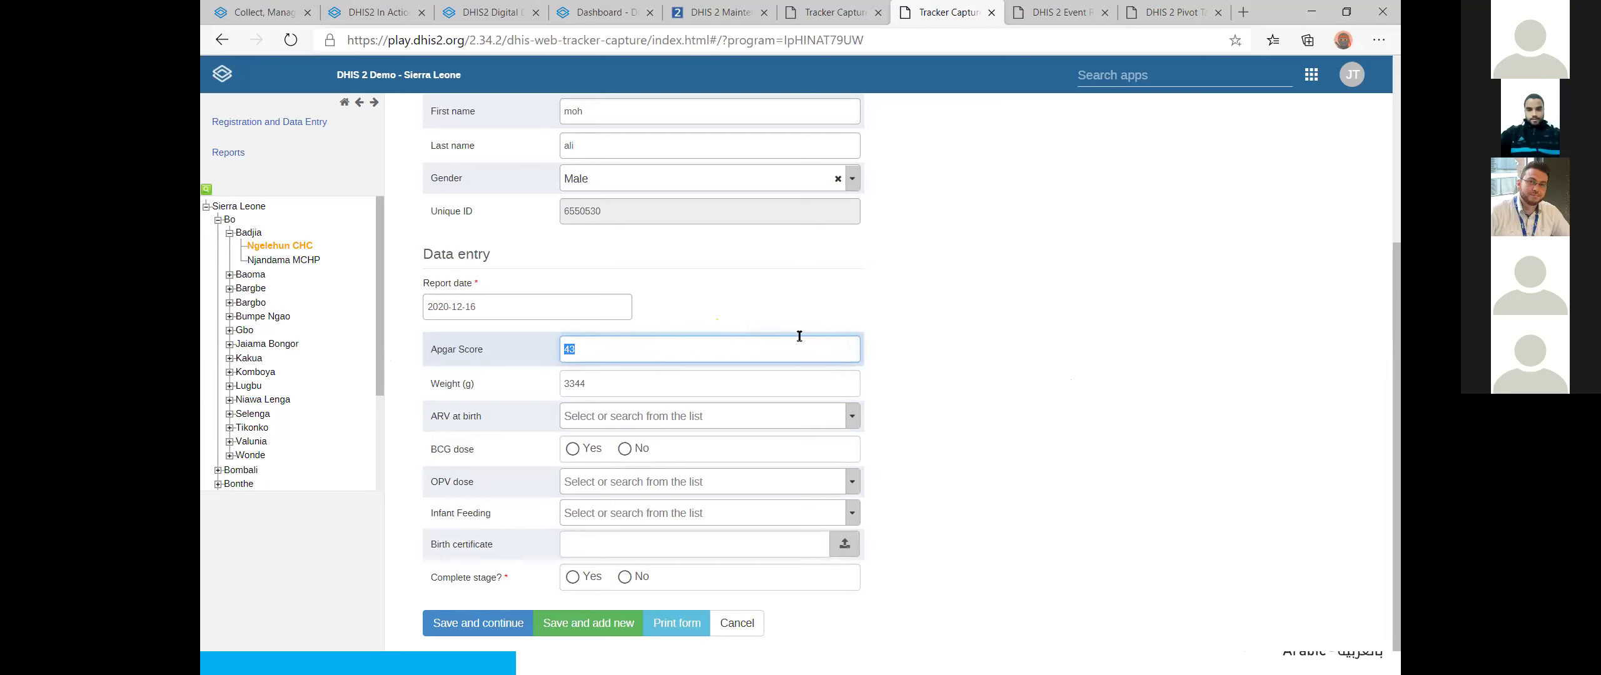
{"action": "left_click", "coordinate": [758, 371]}
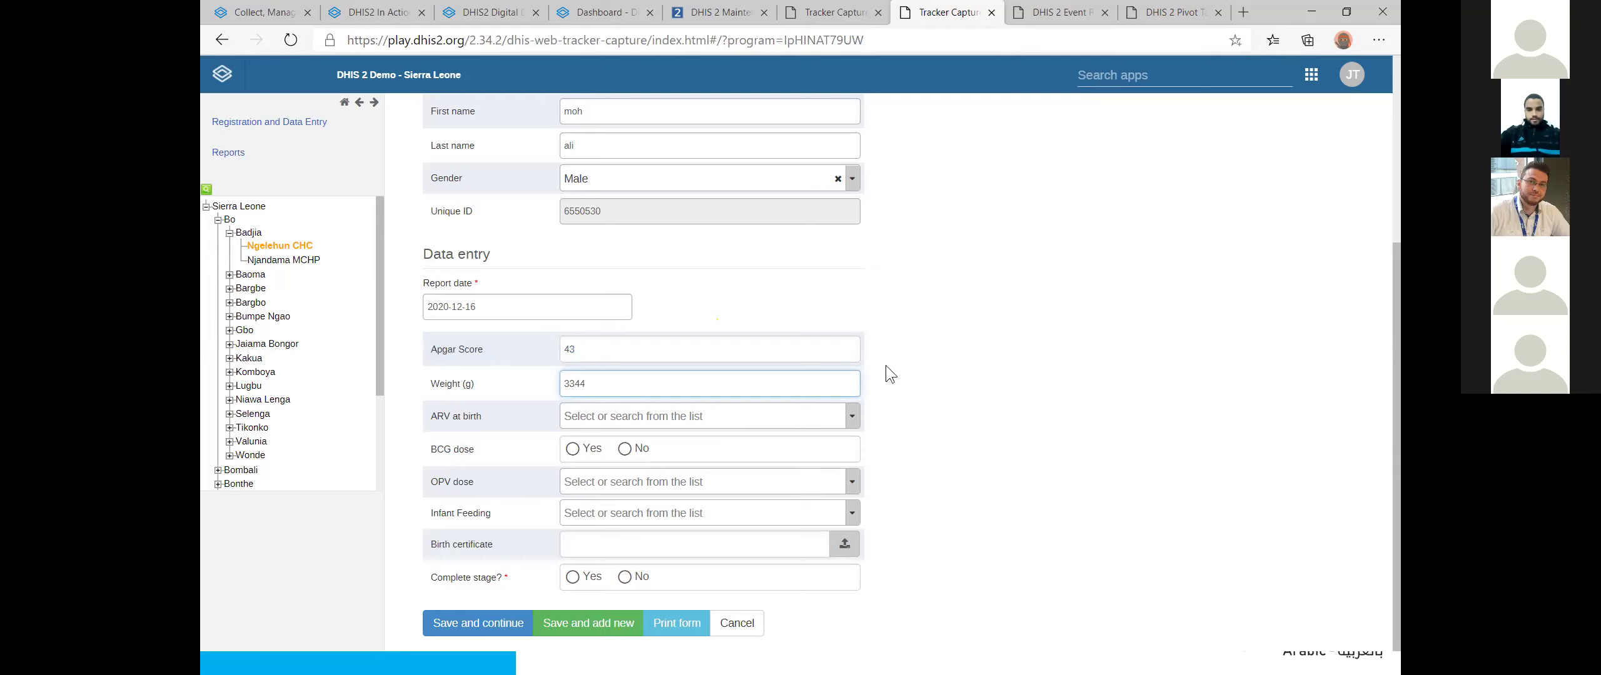
Step: Set ARV at birth to NVP only and record BCG as given
{"action": "left_click", "coordinate": [775, 418]}
{"action": "left_click", "coordinate": [596, 483]}
{"action": "left_click", "coordinate": [584, 450]}
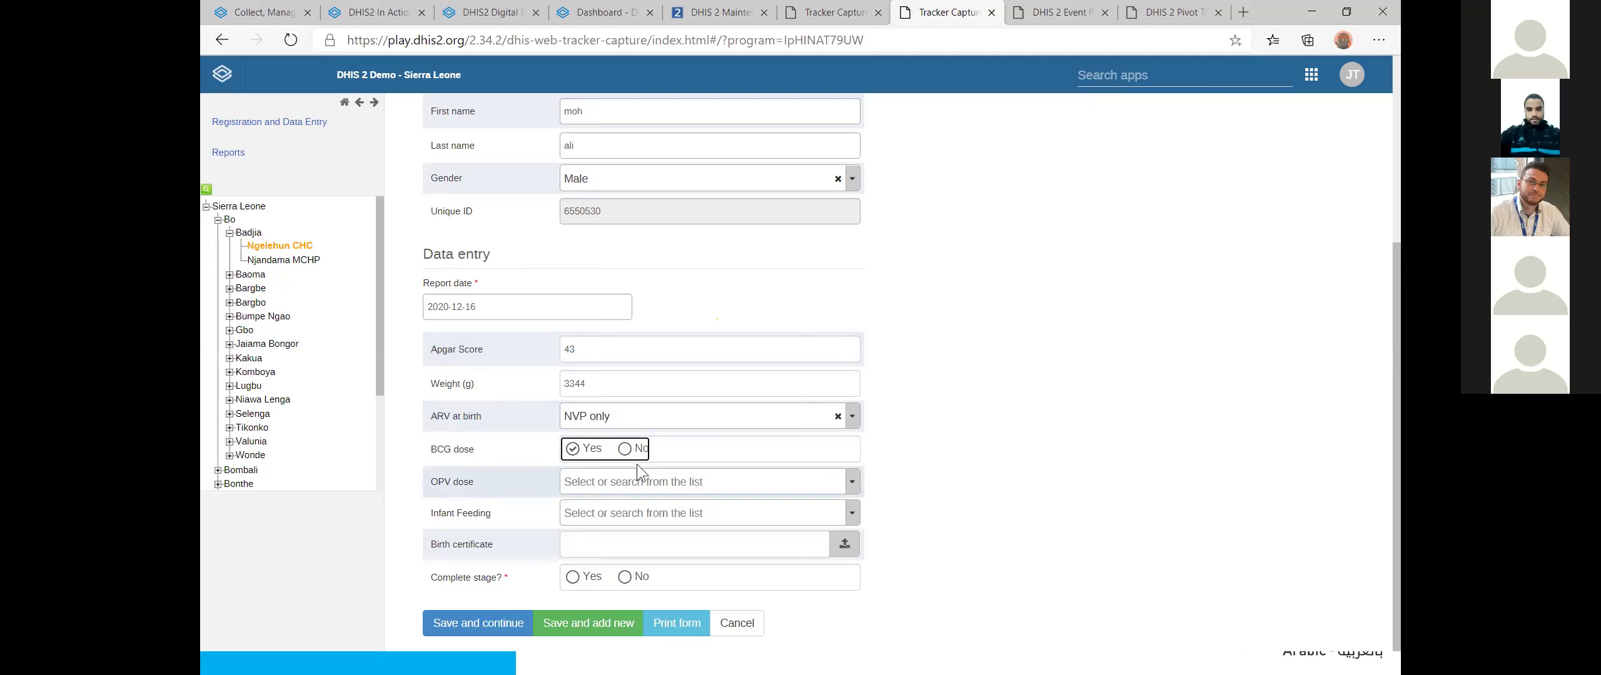
{"action": "left_click", "coordinate": [466, 455]}
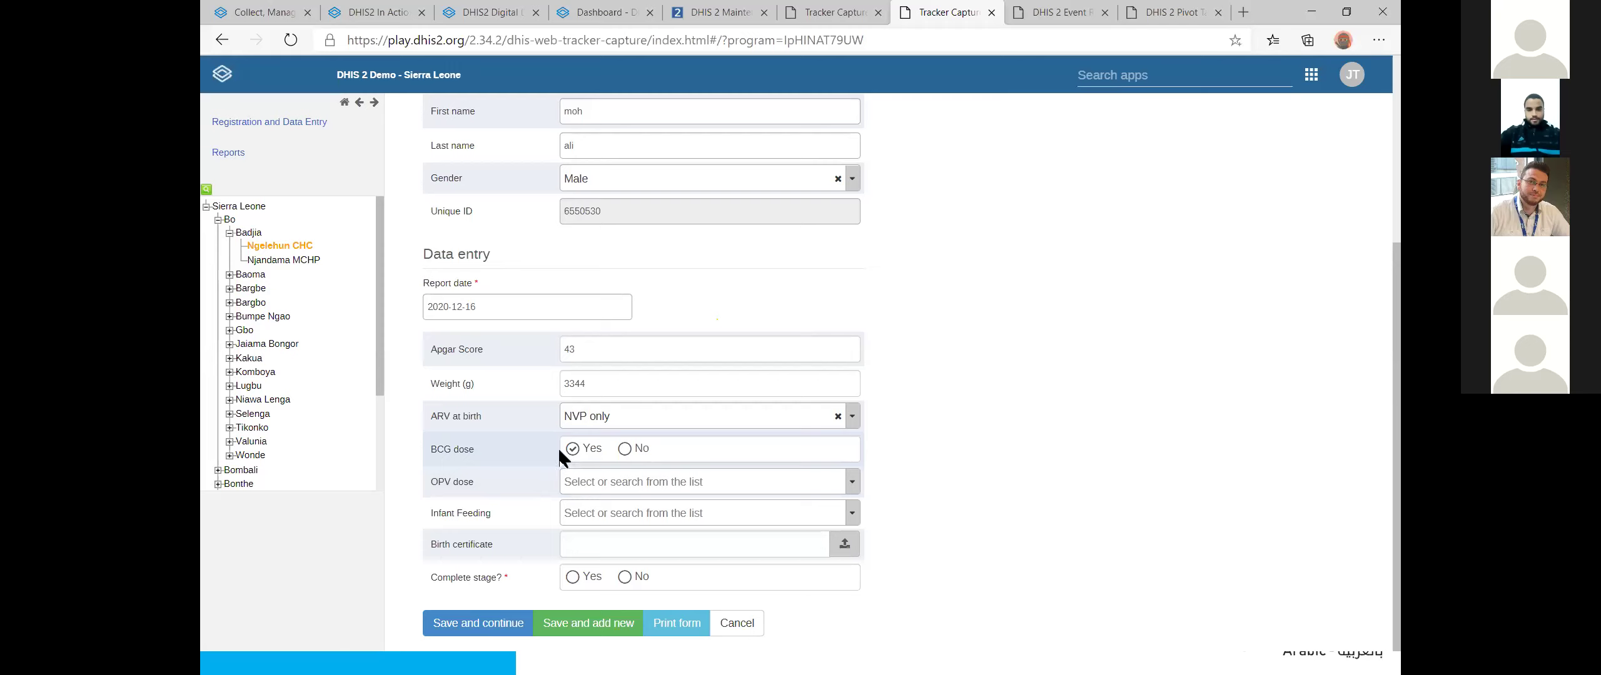
Step: Choose OPV Dose 0 and Exclusive infant feeding, mark the stage complete, and save
{"action": "left_click", "coordinate": [621, 494]}
{"action": "left_click", "coordinate": [603, 551]}
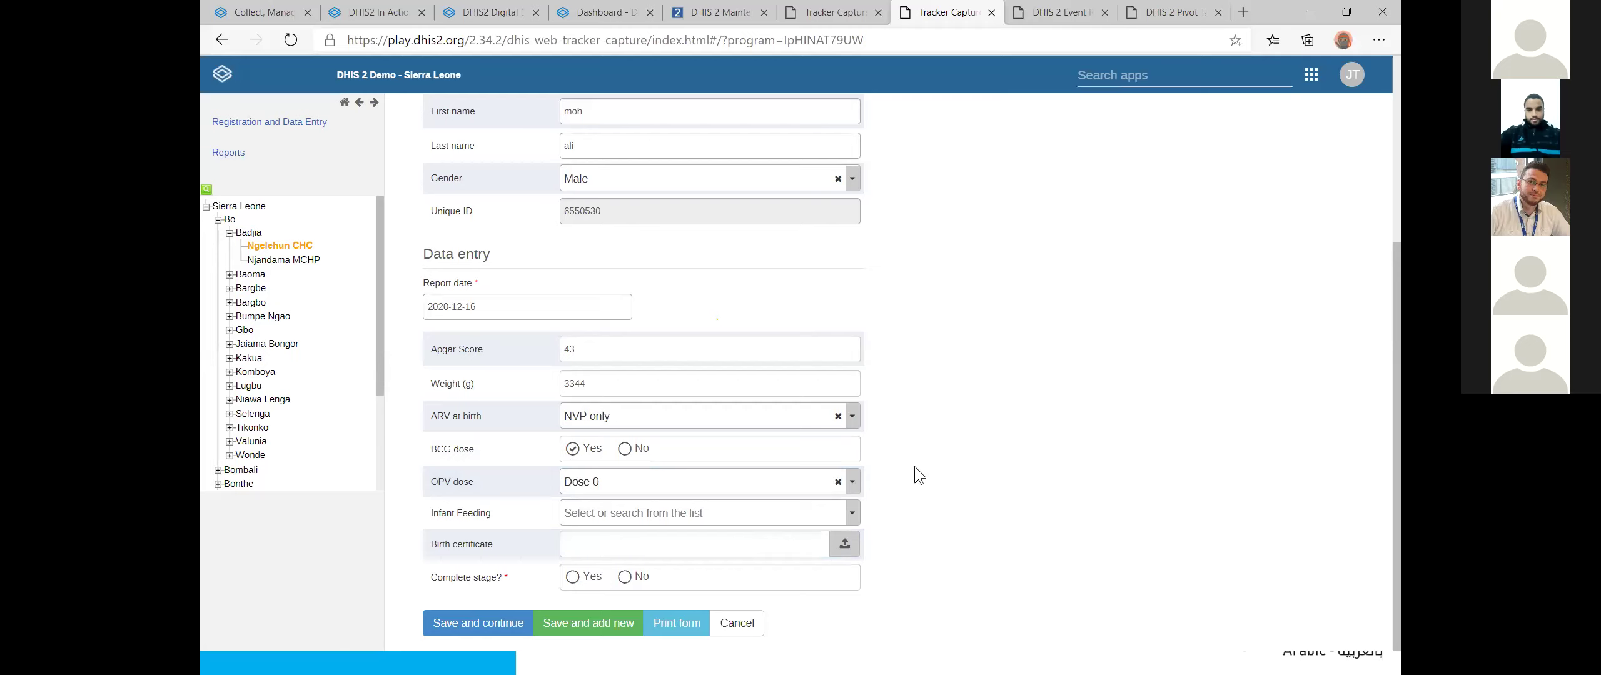
{"action": "left_click", "coordinate": [663, 518]}
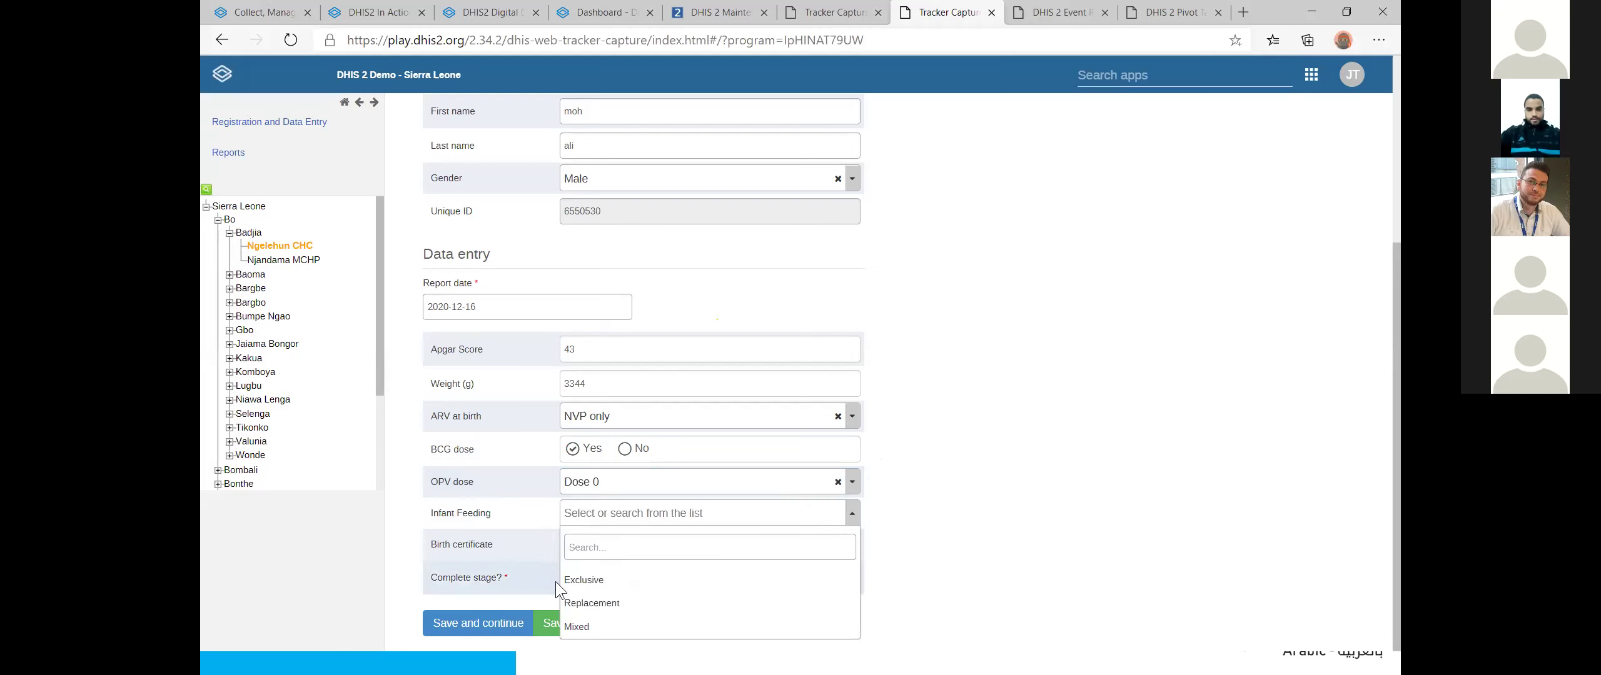
{"action": "left_click", "coordinate": [583, 579]}
{"action": "left_click", "coordinate": [570, 578]}
{"action": "left_click", "coordinate": [502, 619]}
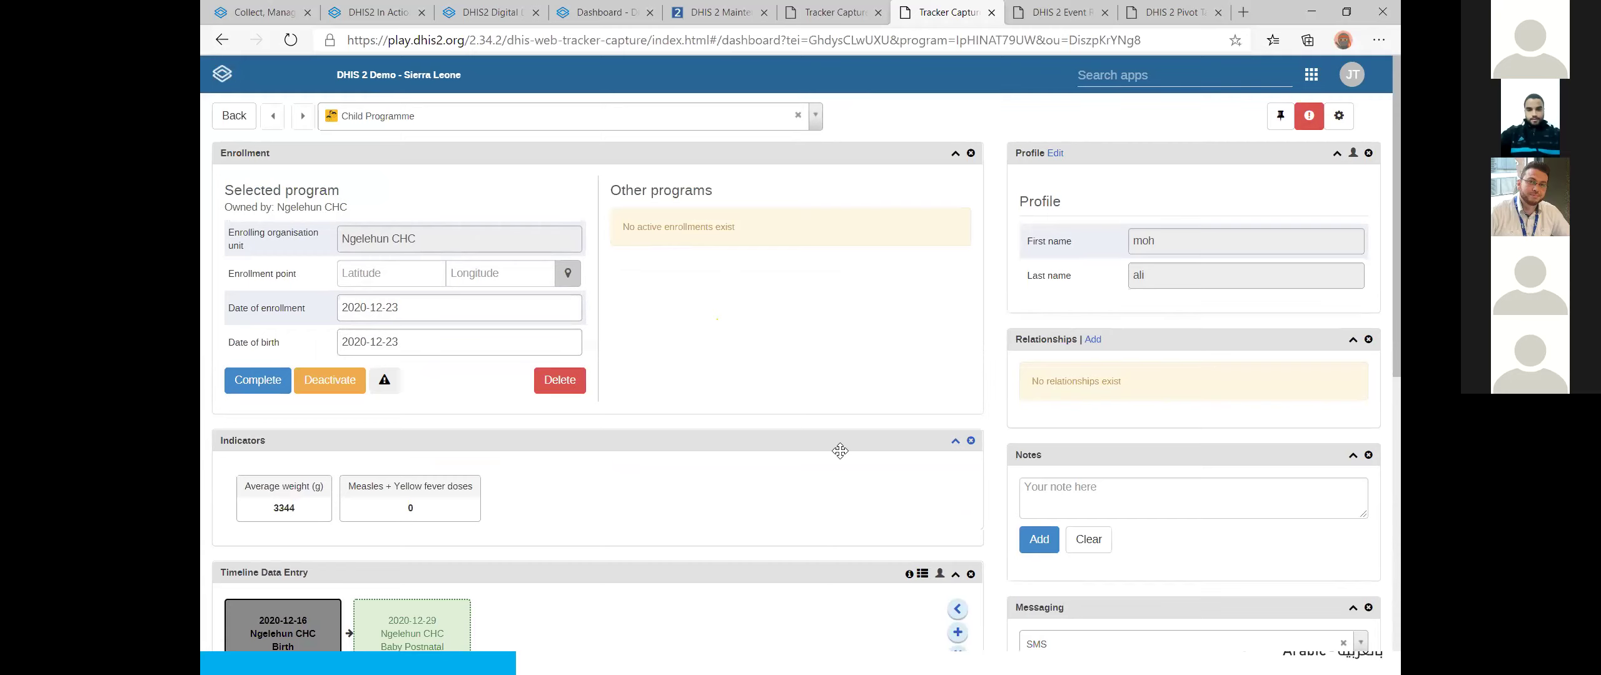
{"action": "scroll", "coordinate": [679, 307], "scroll_direction": "down", "scroll_amount": 3}
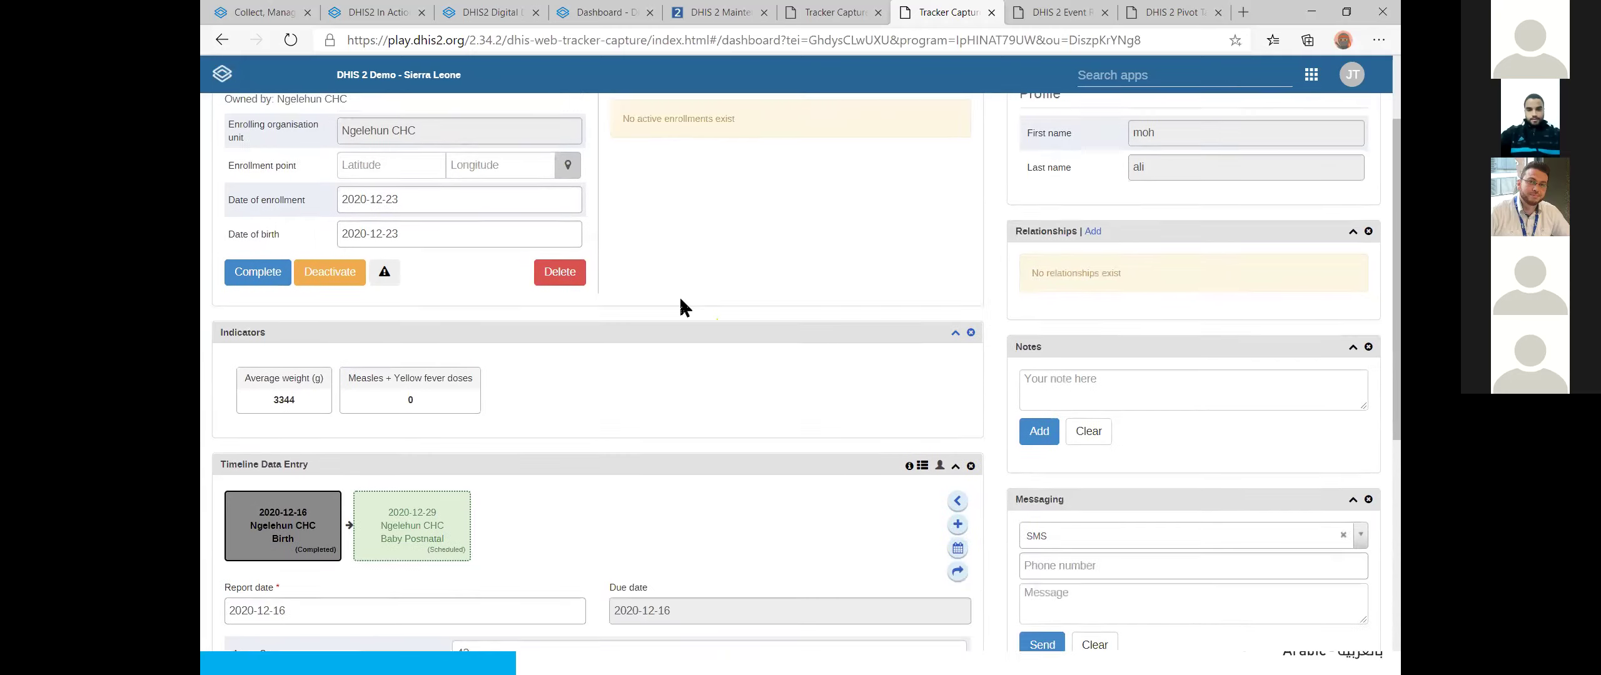
{"action": "scroll", "coordinate": [679, 307], "scroll_direction": "up", "scroll_amount": 3}
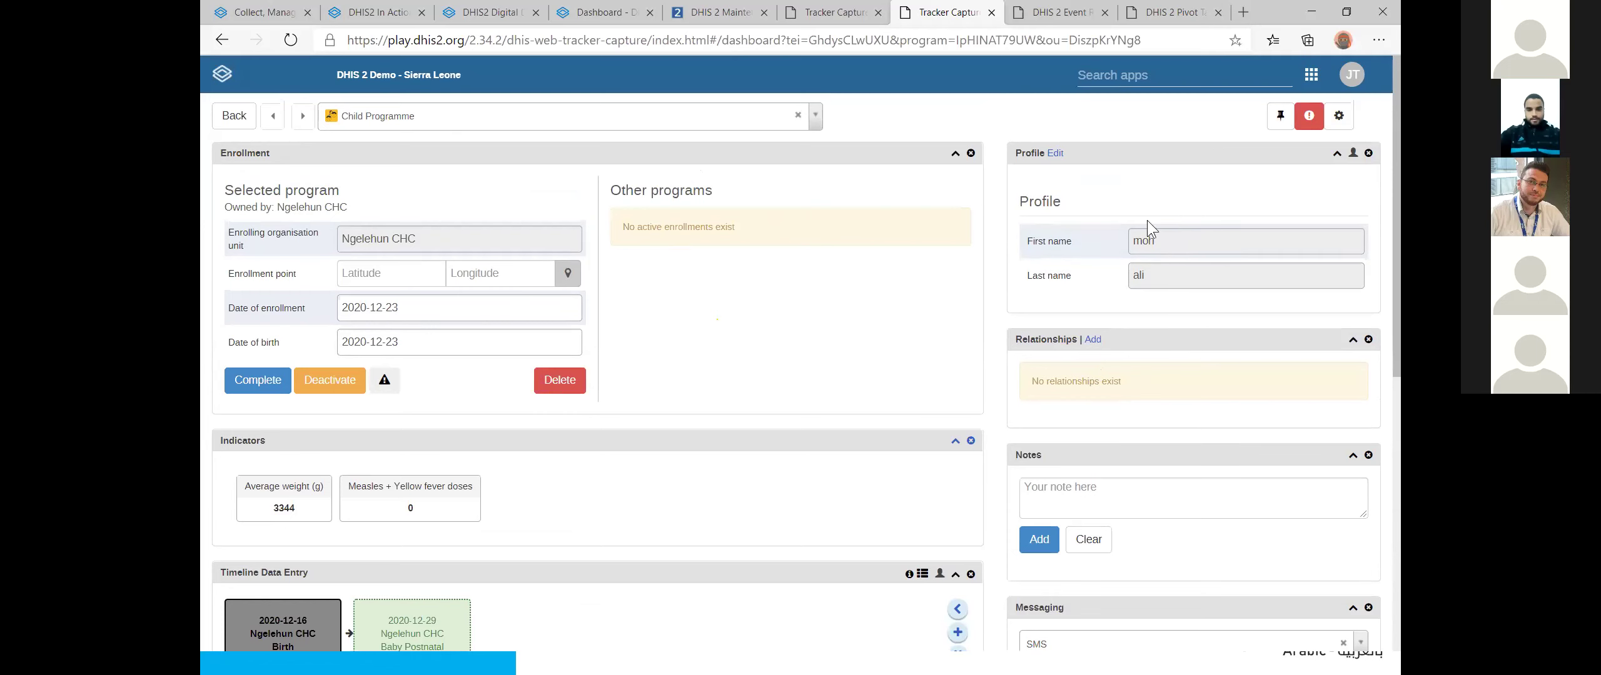
{"action": "scroll", "coordinate": [1131, 275], "scroll_direction": "down", "scroll_amount": 1}
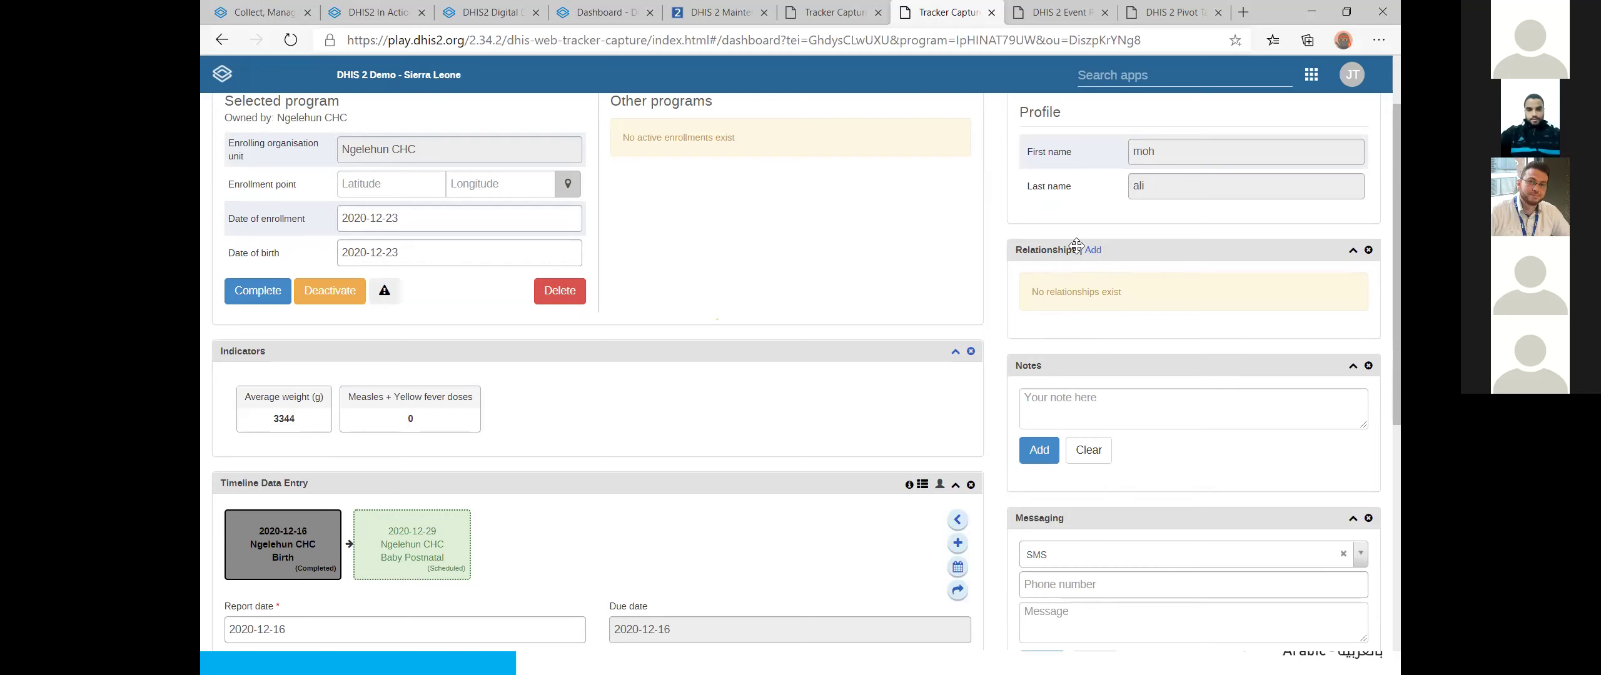
{"action": "scroll", "coordinate": [1083, 281], "scroll_direction": "down", "scroll_amount": 4}
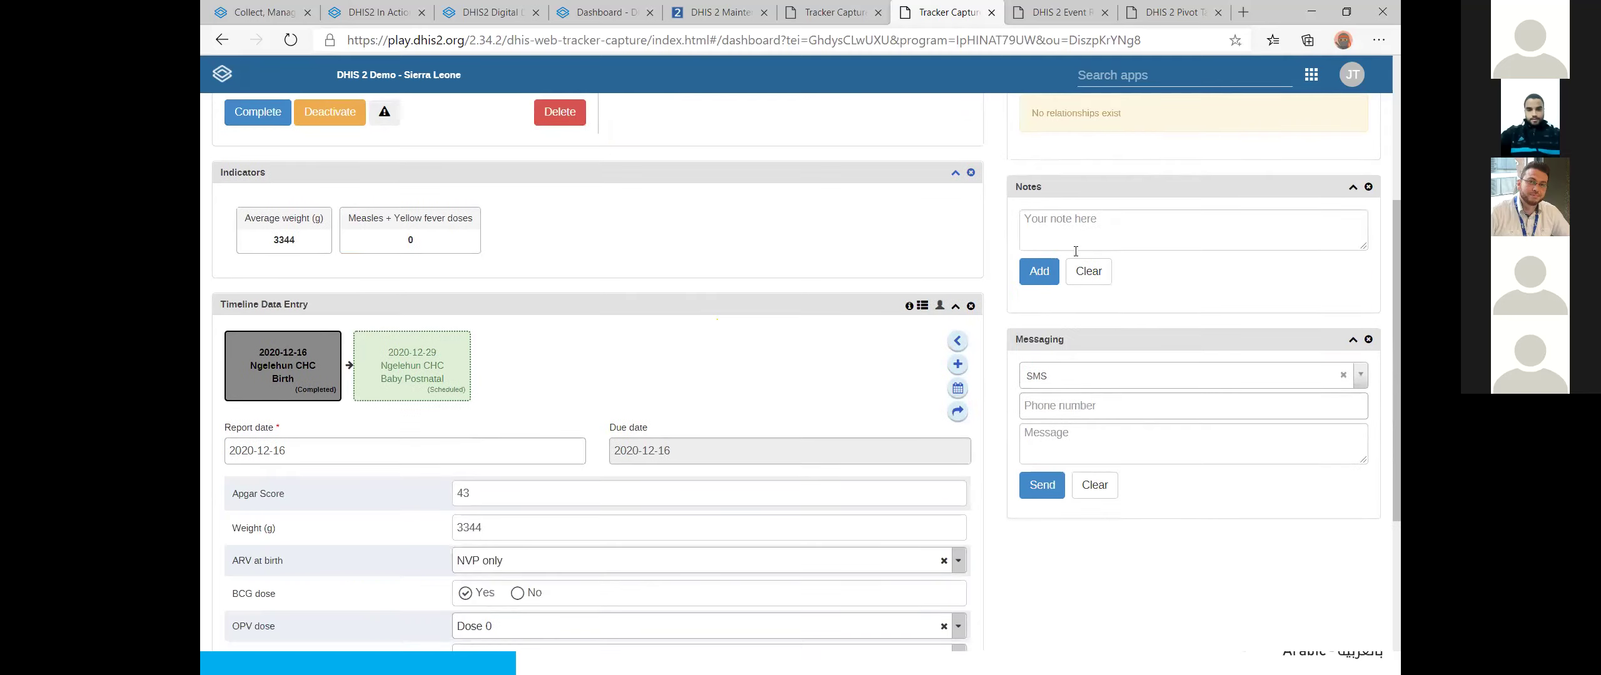
{"action": "left_click", "coordinate": [1078, 313]}
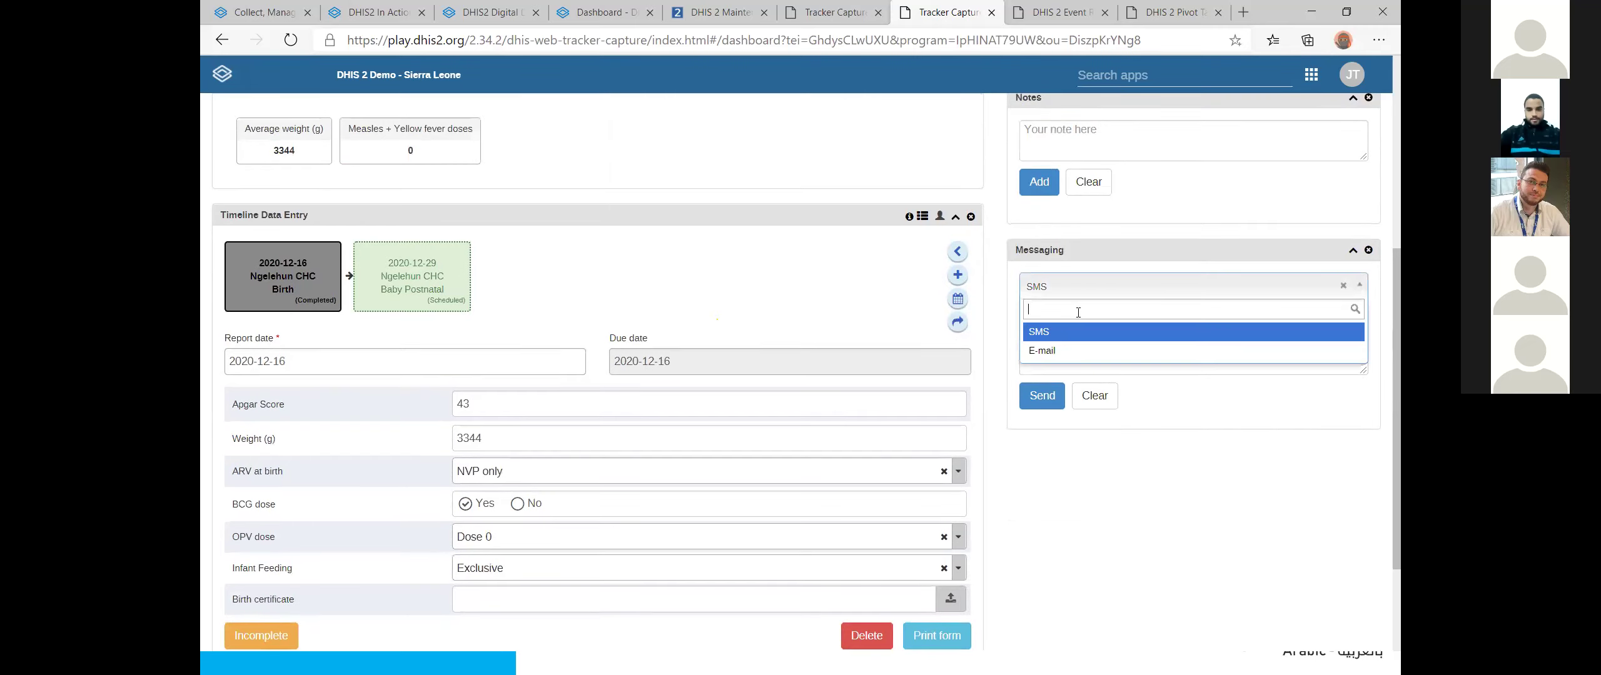
{"action": "left_click", "coordinate": [1070, 286]}
{"action": "left_click", "coordinate": [1069, 315]}
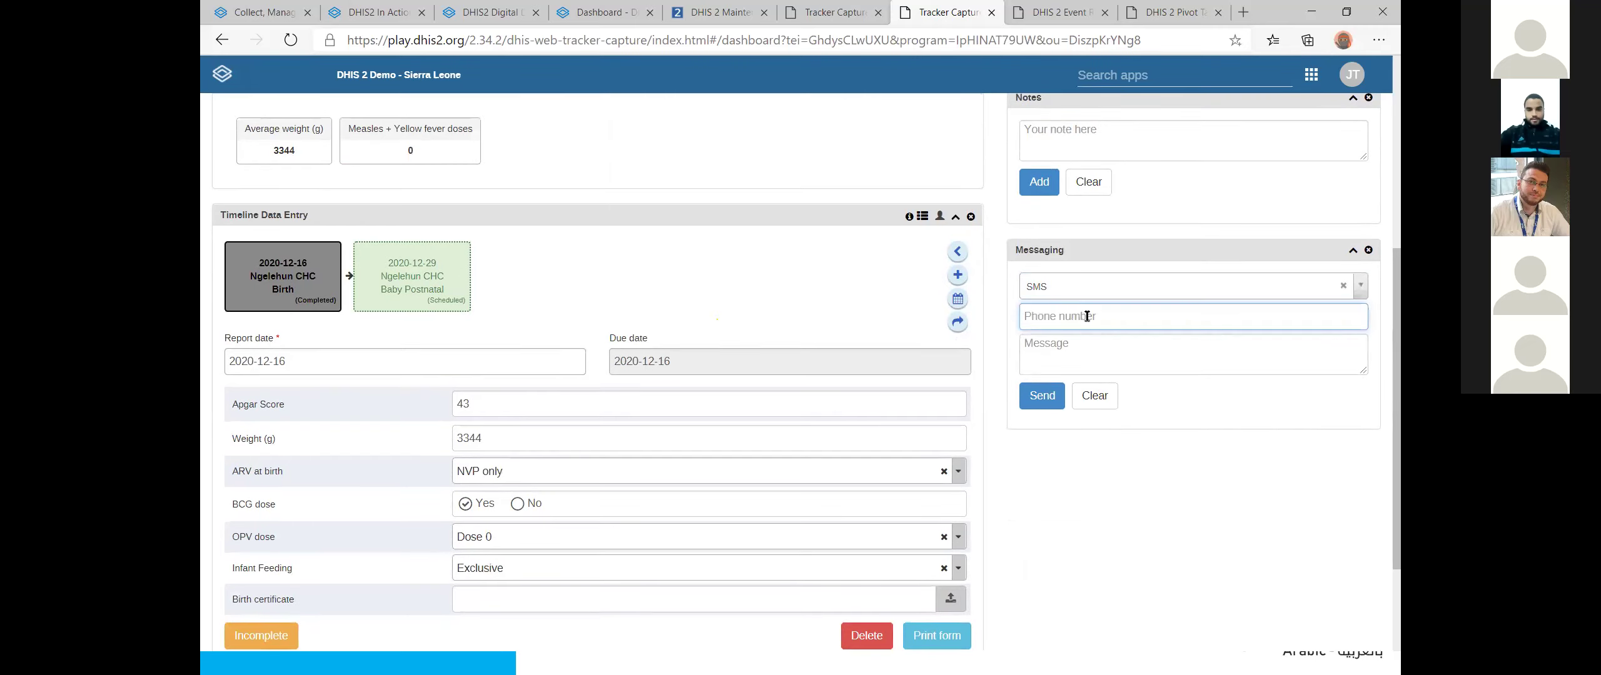
{"action": "left_click", "coordinate": [1096, 279]}
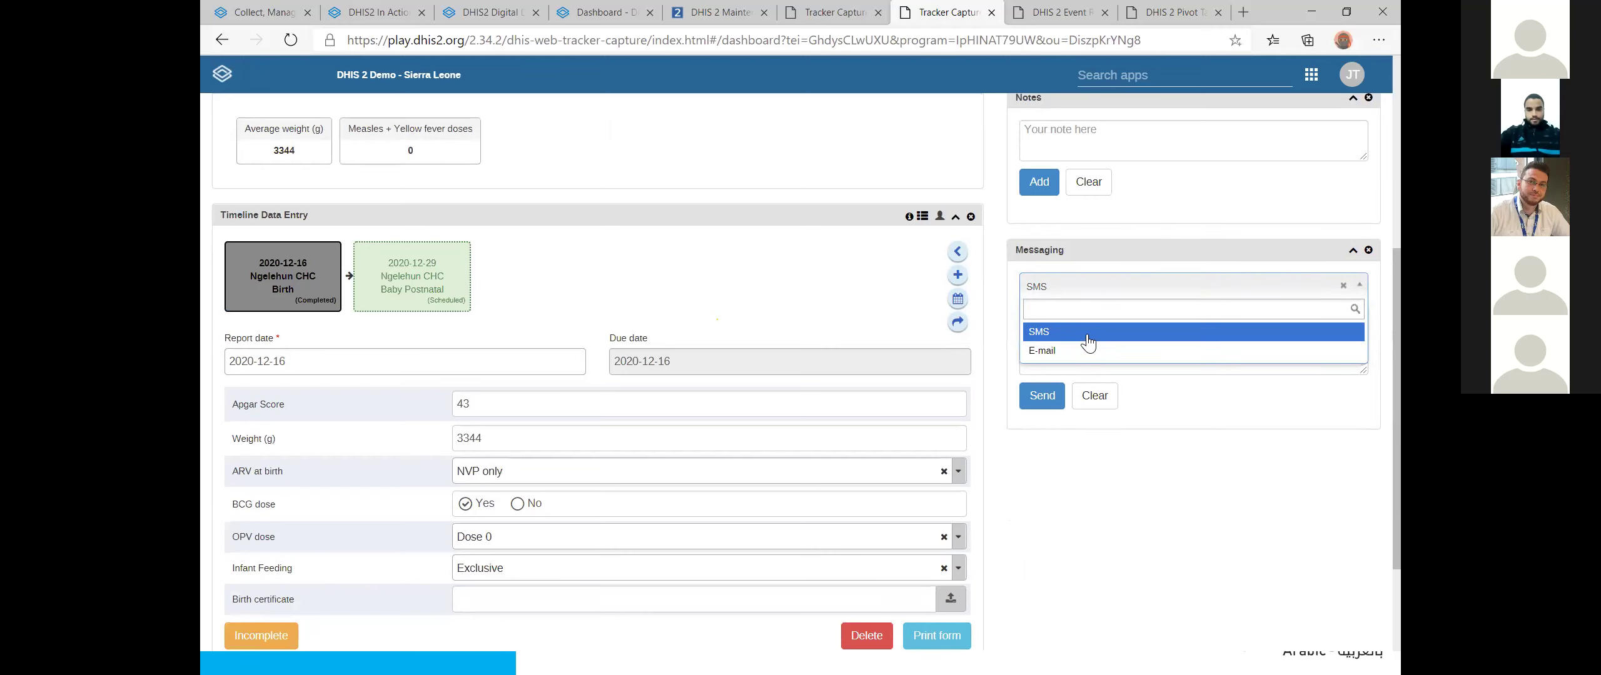
{"action": "left_click", "coordinate": [1092, 258]}
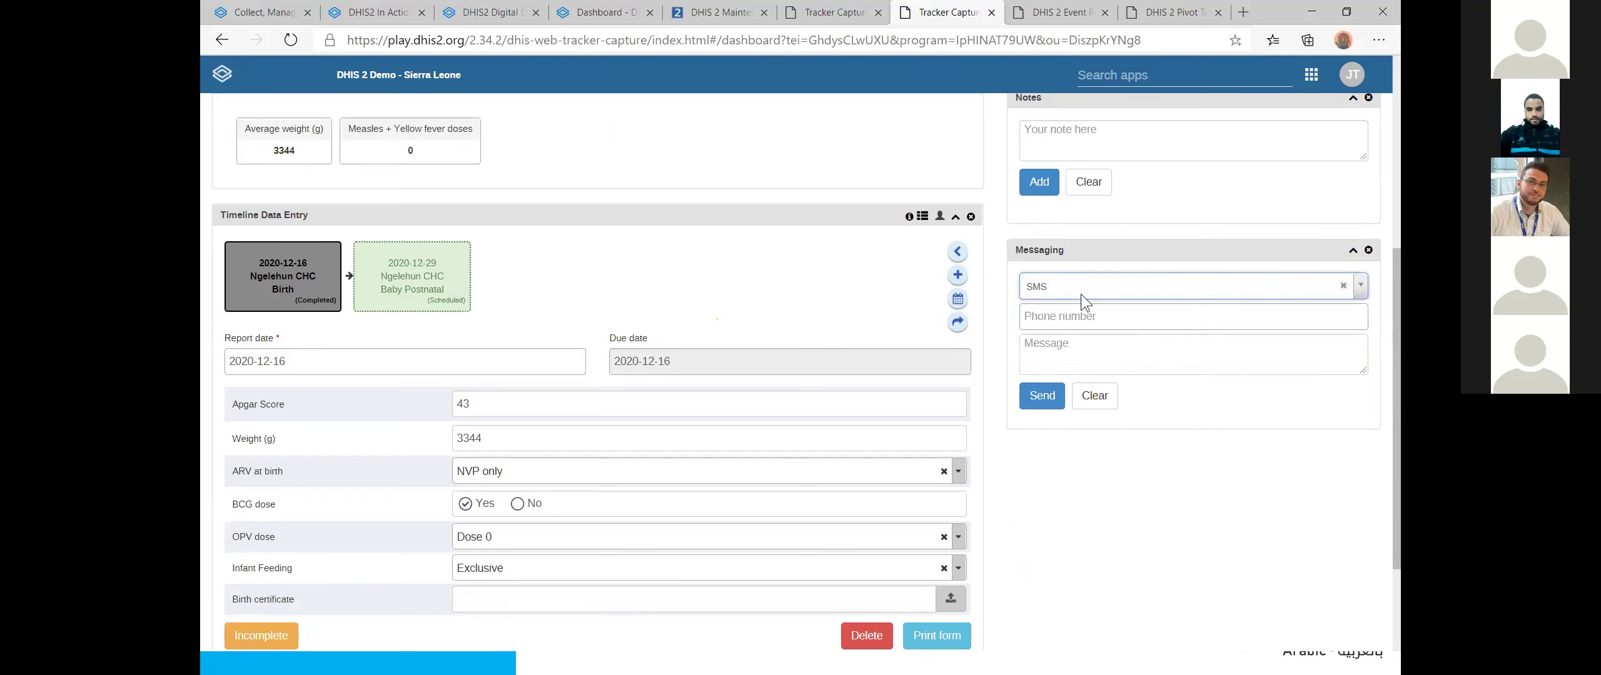
{"action": "left_click", "coordinate": [1082, 288]}
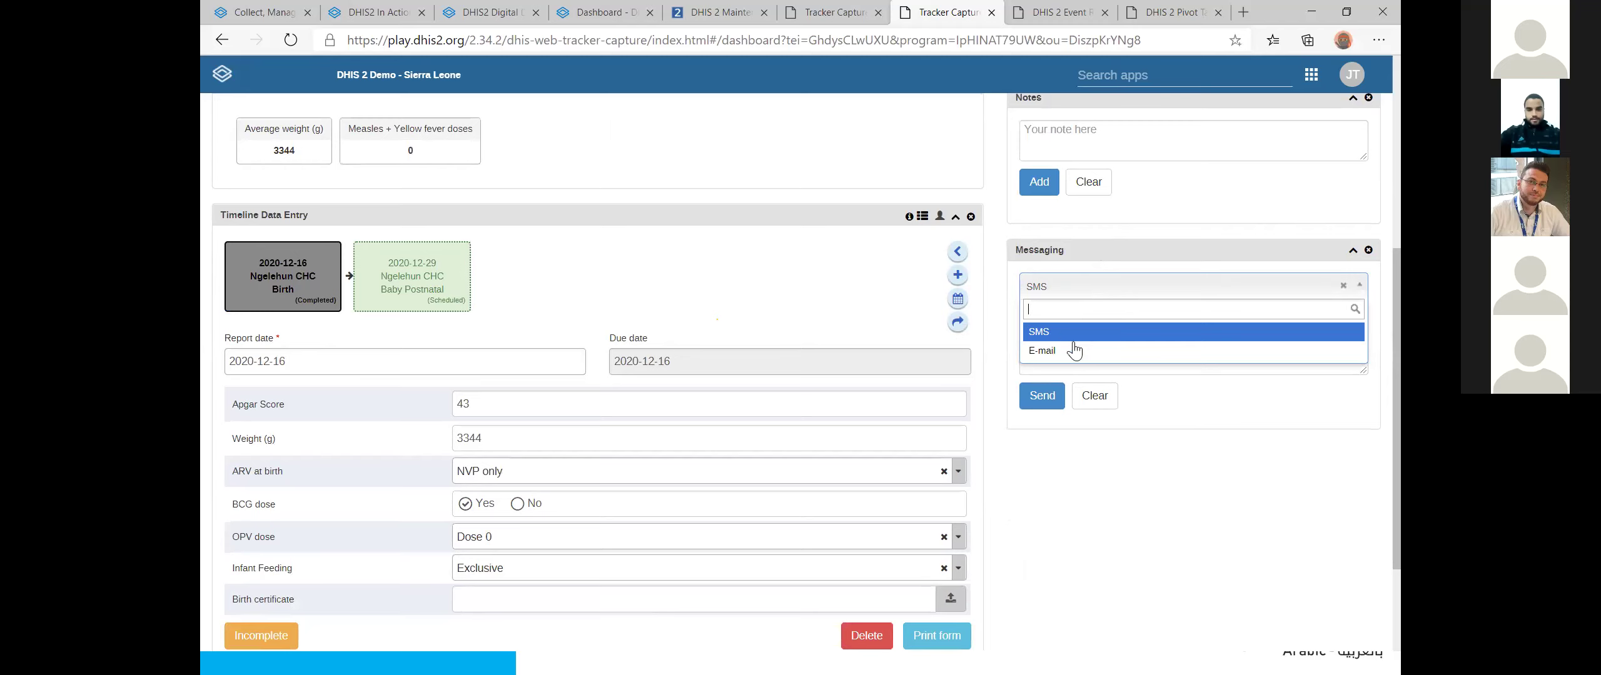
{"action": "left_click", "coordinate": [1106, 278]}
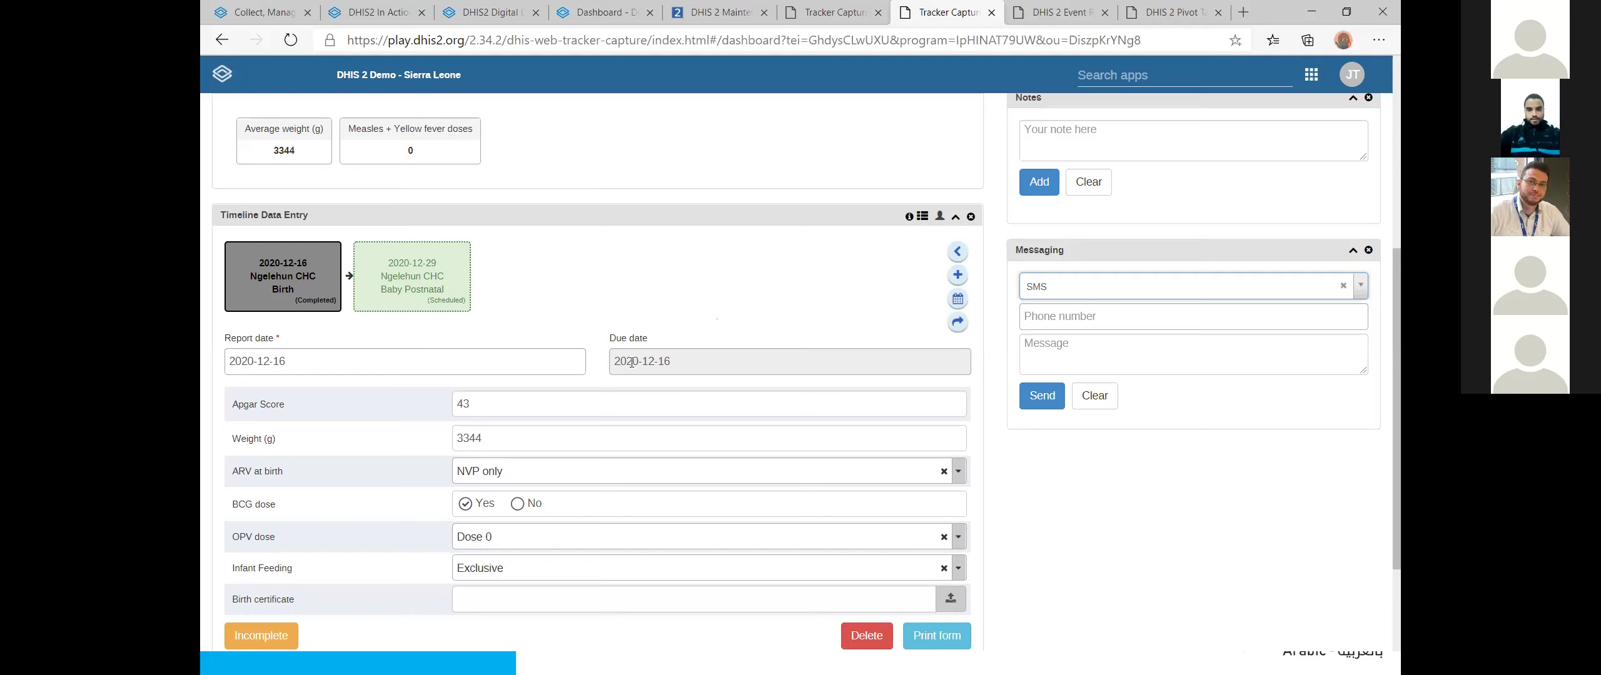
{"action": "scroll", "coordinate": [330, 197], "scroll_direction": "up", "scroll_amount": 3}
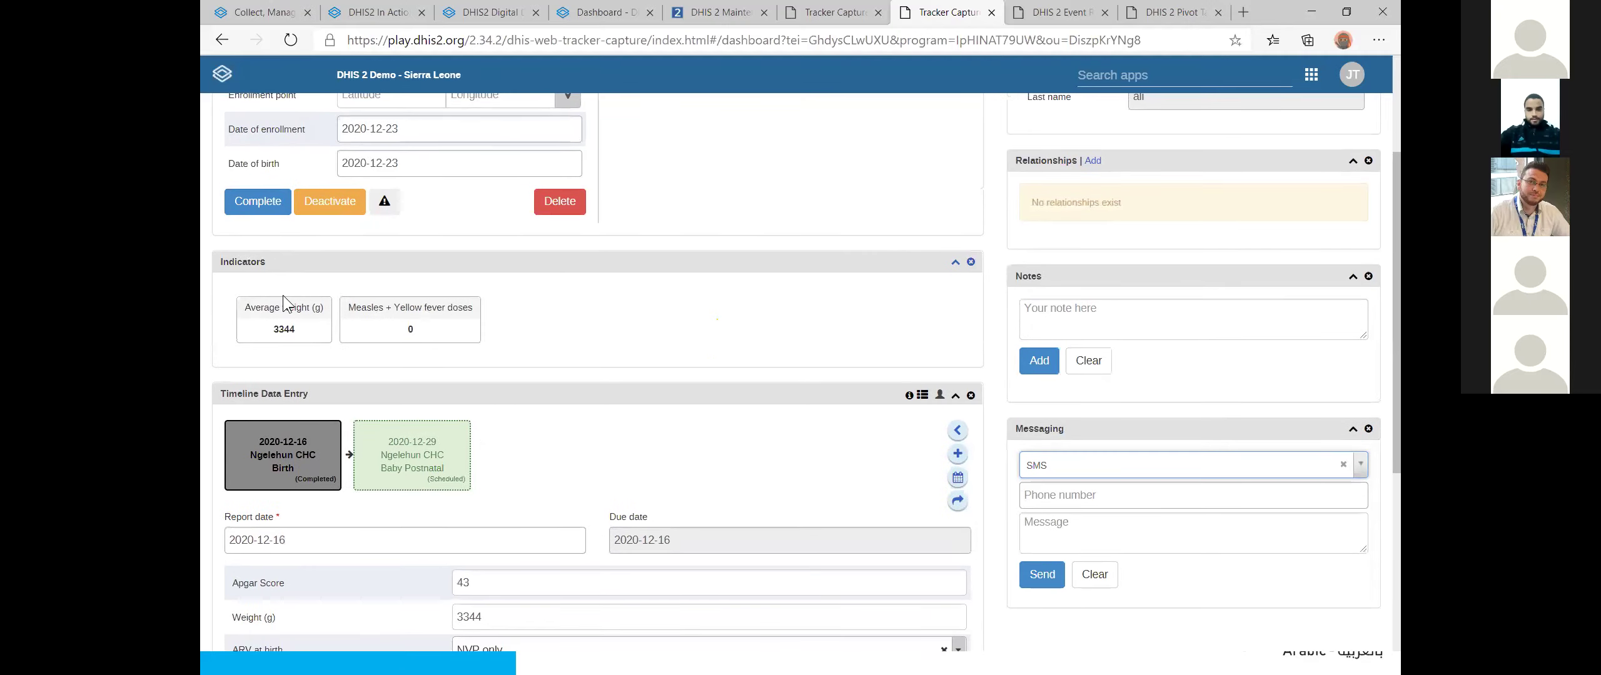
{"action": "scroll", "coordinate": [368, 293], "scroll_direction": "down", "scroll_amount": 3}
{"action": "mouse_move", "coordinate": [300, 280]}
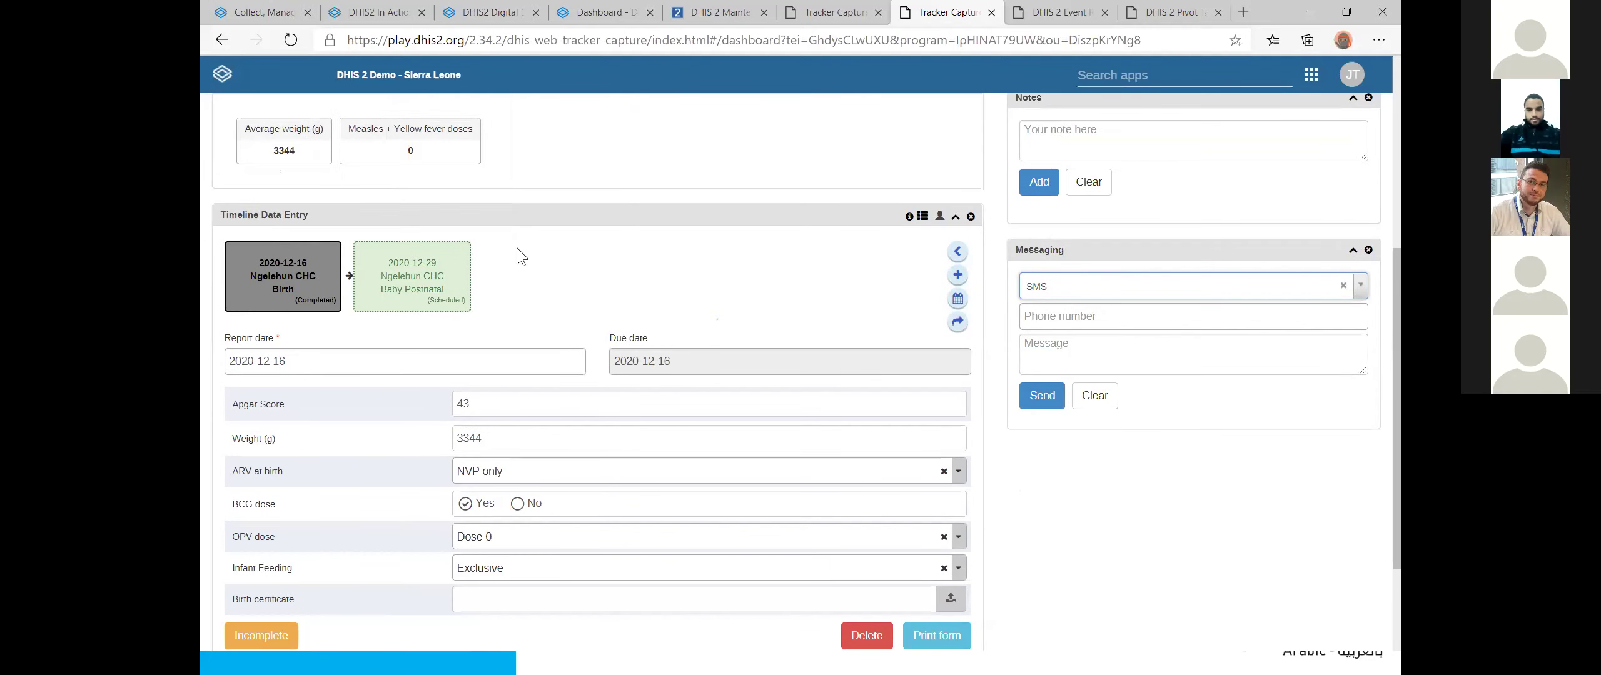
{"action": "scroll", "coordinate": [528, 263], "scroll_direction": "down", "scroll_amount": 2}
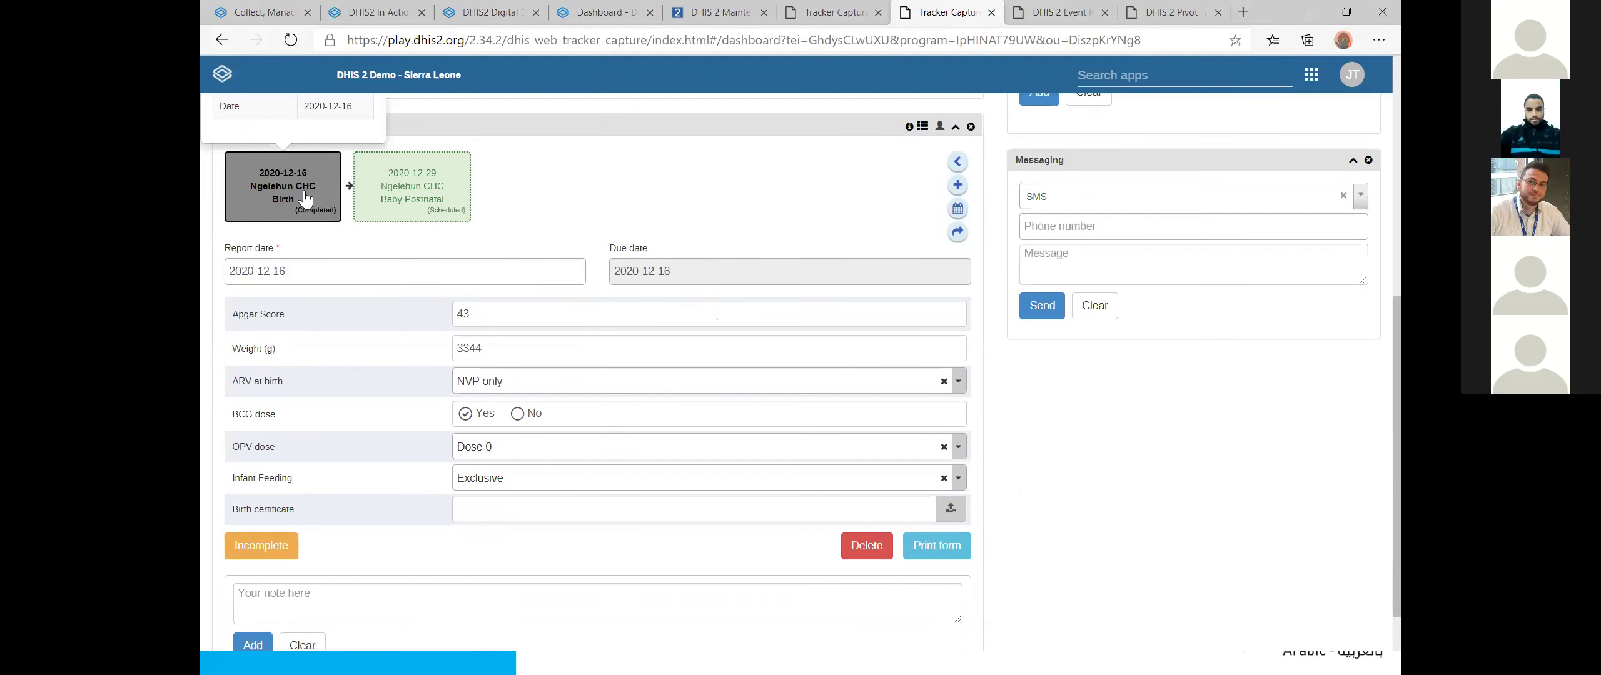
Step: Open the scheduled Baby Postnatal event and set its report date to 2020-12-10
{"action": "left_click", "coordinate": [304, 196]}
{"action": "left_click", "coordinate": [324, 488]}
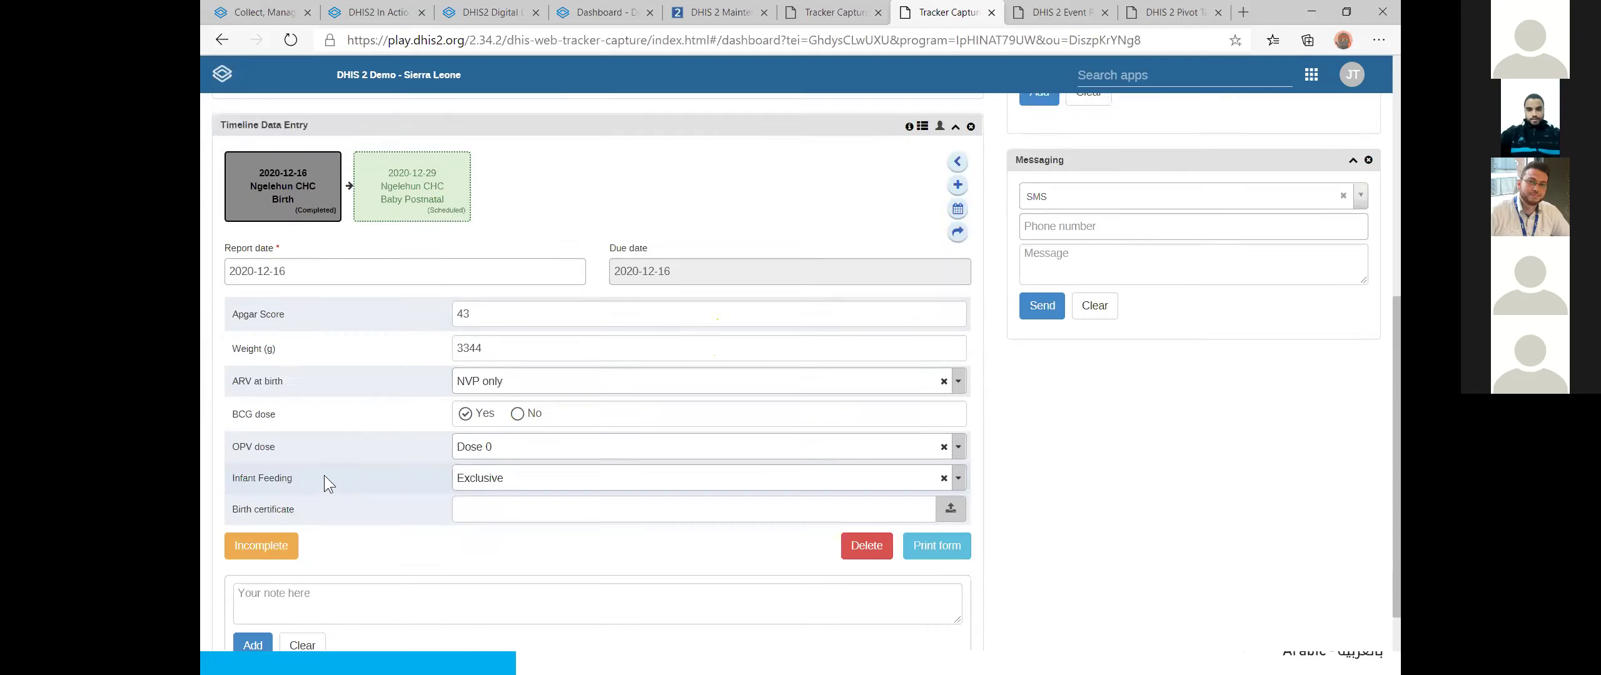
{"action": "scroll", "coordinate": [375, 313], "scroll_direction": "down", "scroll_amount": 1}
{"action": "left_click", "coordinate": [412, 131]}
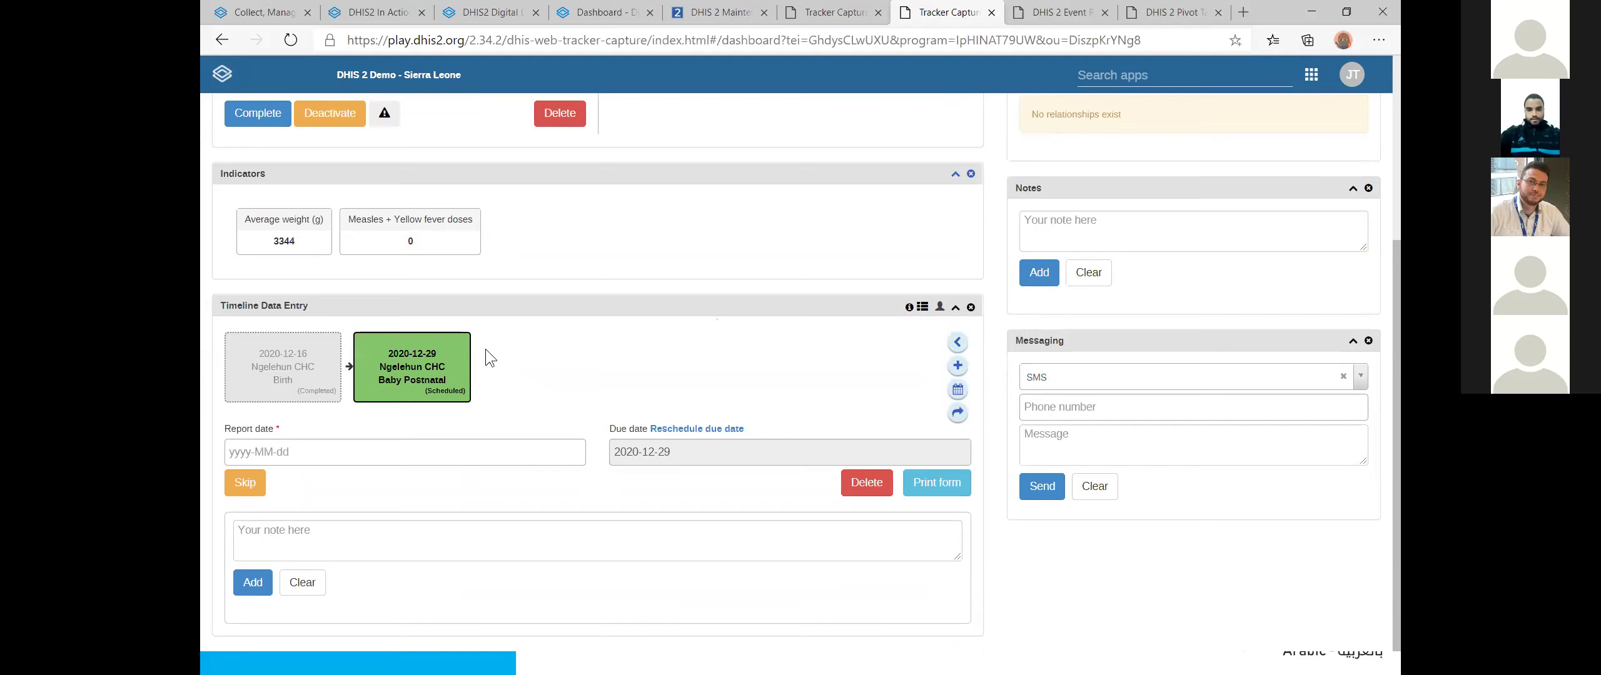
{"action": "left_click", "coordinate": [462, 457]}
{"action": "scroll", "coordinate": [308, 495], "scroll_direction": "down", "scroll_amount": 4}
{"action": "left_click", "coordinate": [325, 323]}
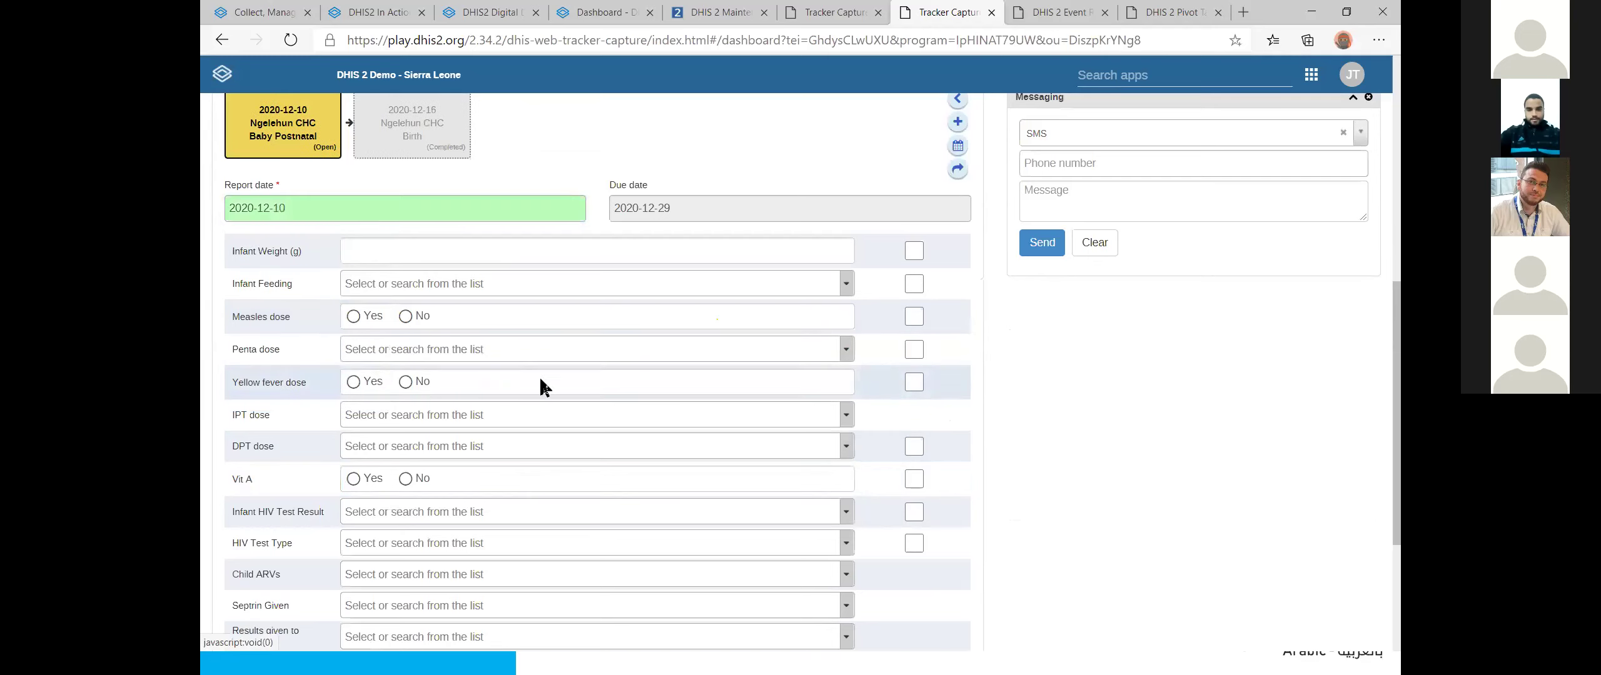
{"action": "scroll", "coordinate": [541, 387], "scroll_direction": "down", "scroll_amount": 3}
{"action": "scroll", "coordinate": [535, 382], "scroll_direction": "up", "scroll_amount": 3}
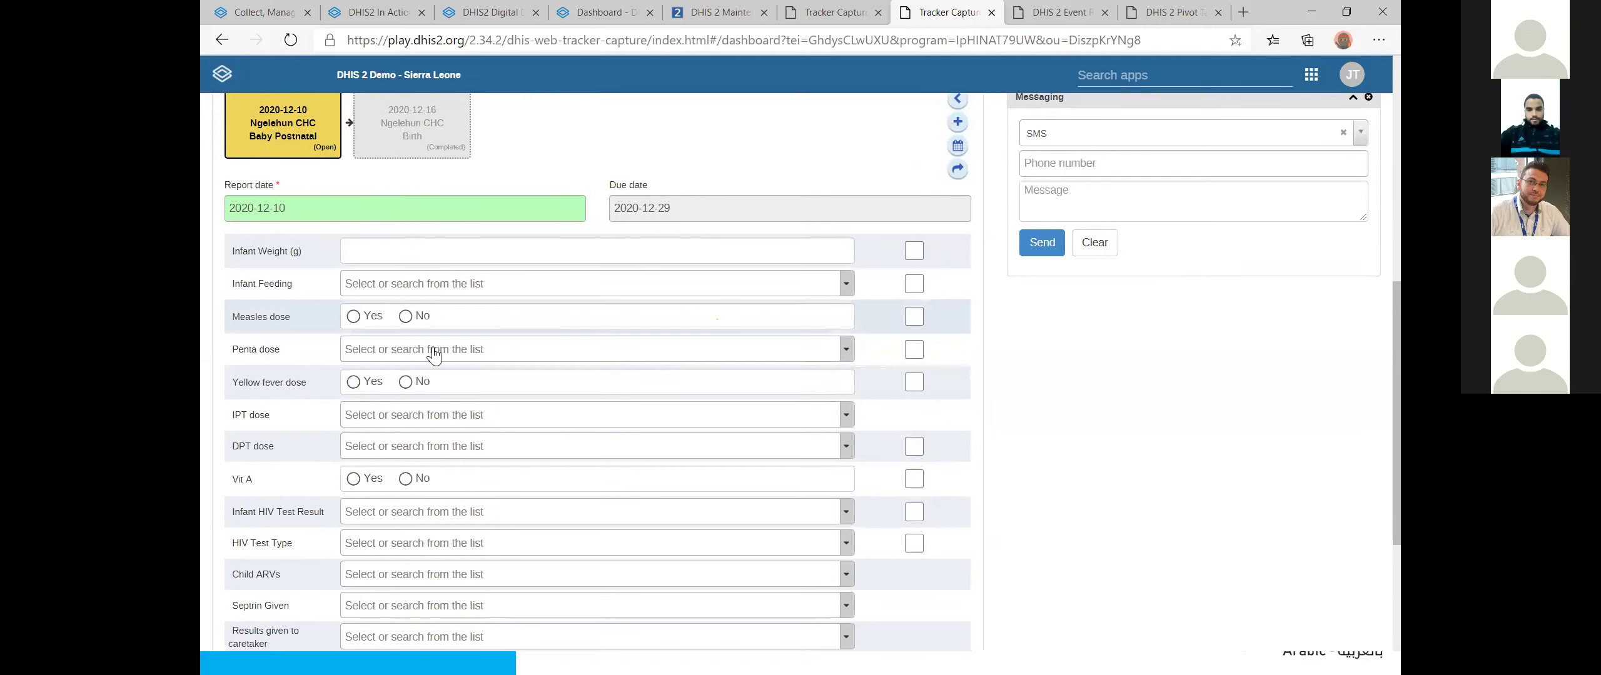
{"action": "scroll", "coordinate": [434, 355], "scroll_direction": "down", "scroll_amount": 3}
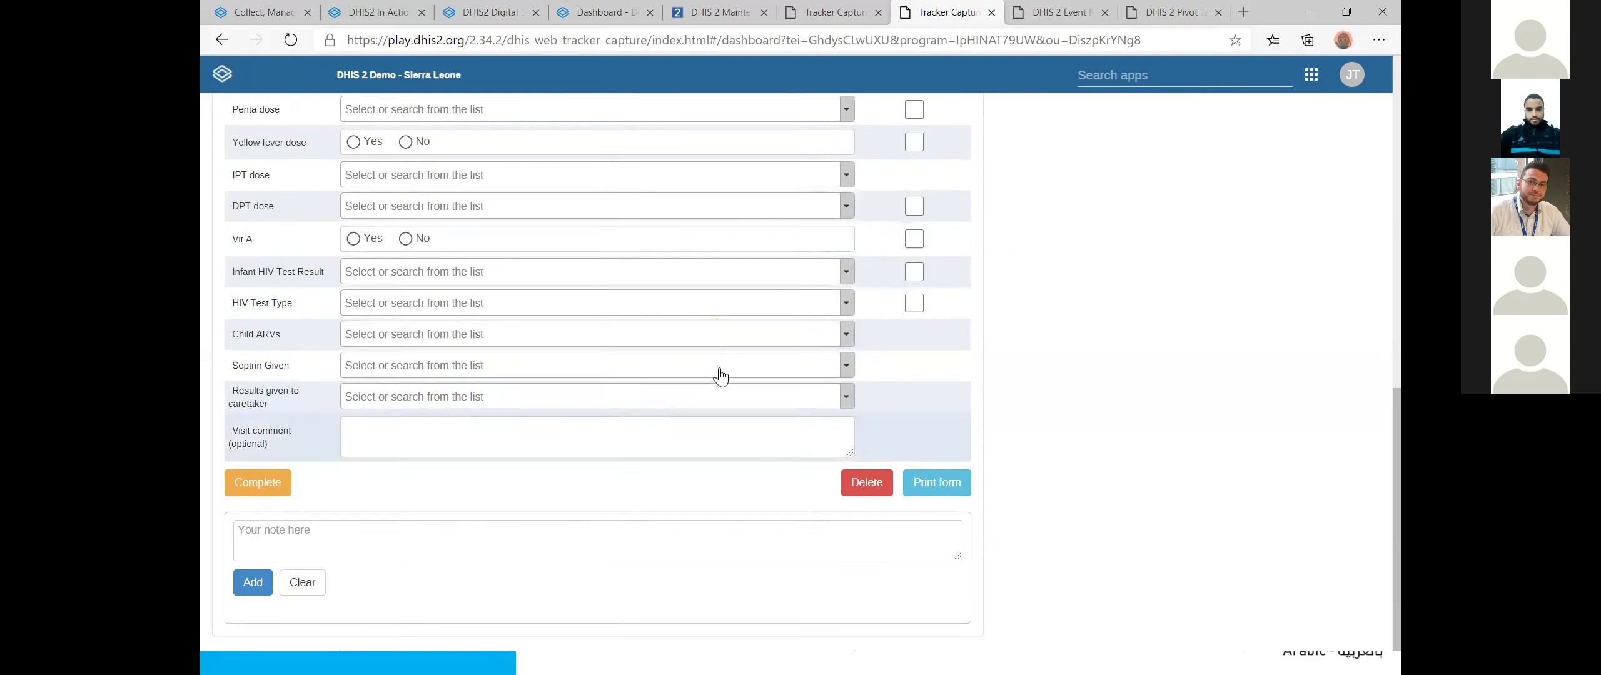
{"action": "scroll", "coordinate": [721, 369], "scroll_direction": "up", "scroll_amount": 10}
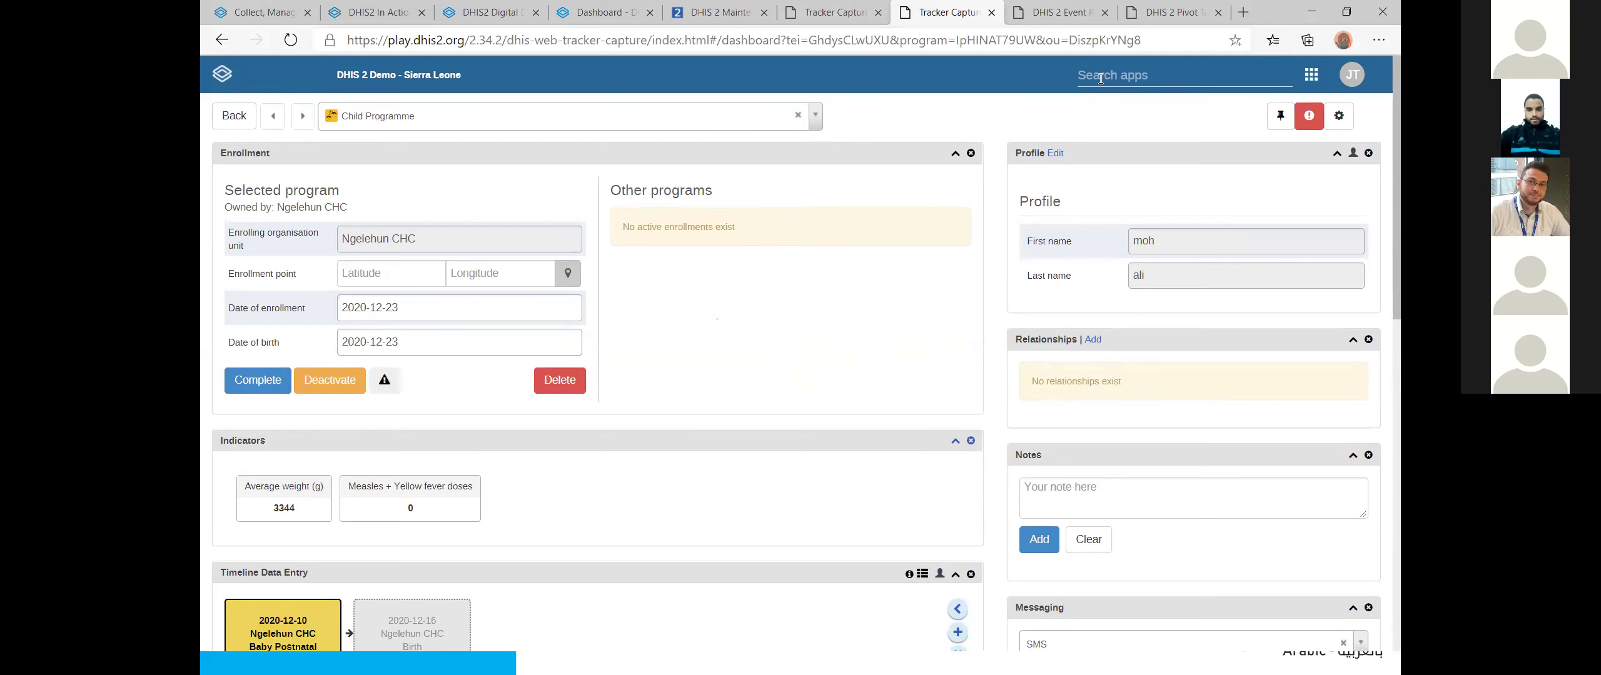
Step: Switch browser tabs through to the Delivery dashboard
{"action": "left_click", "coordinate": [837, 13]}
{"action": "left_click", "coordinate": [719, 13]}
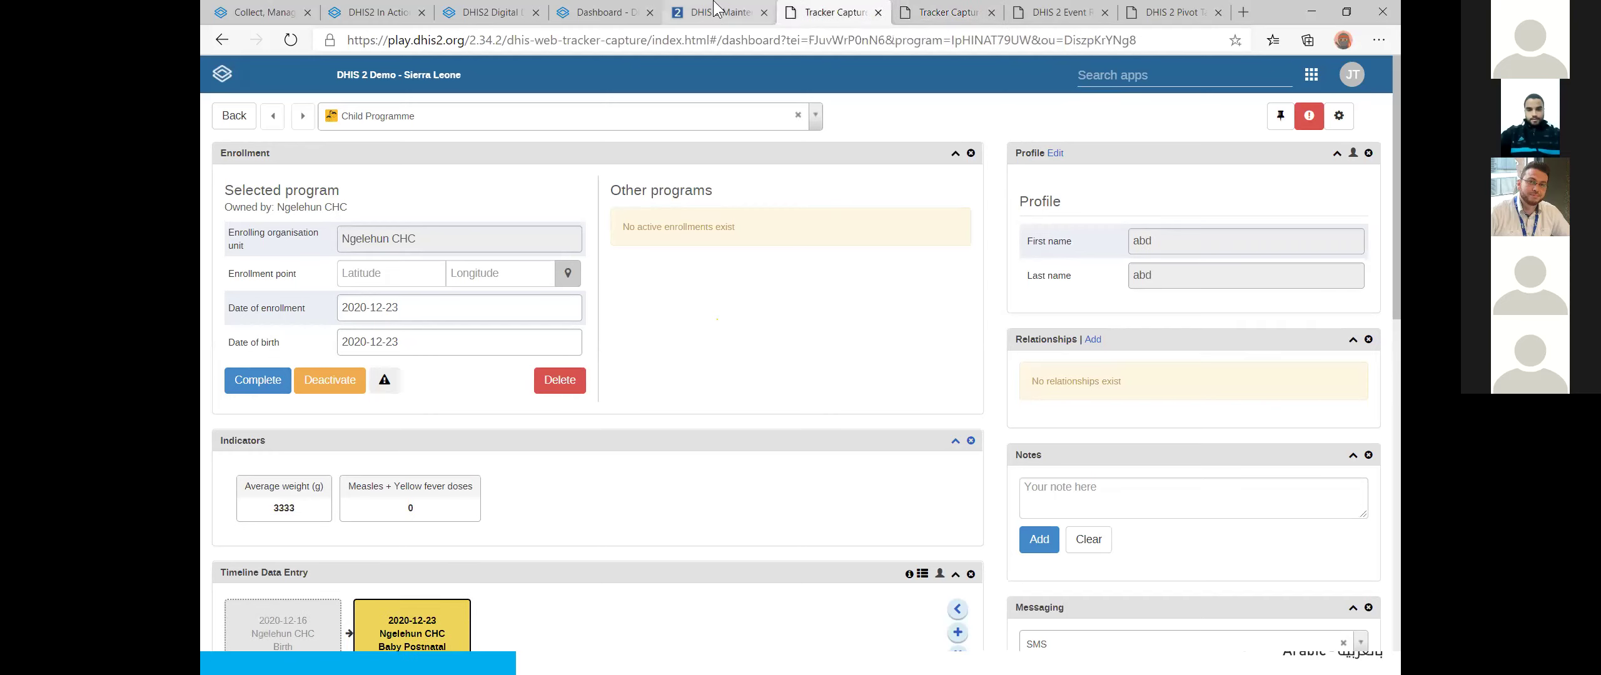
{"action": "left_click", "coordinate": [576, 9]}
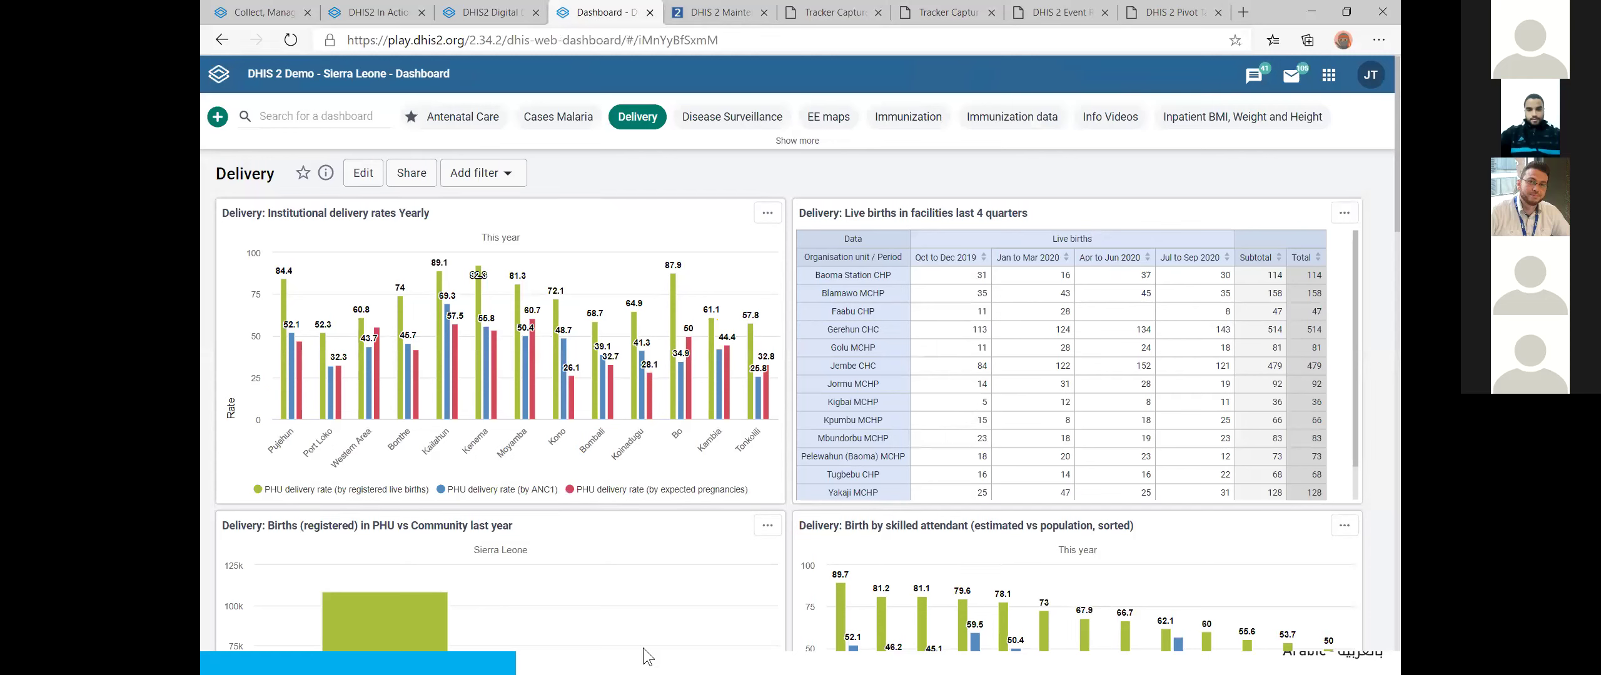
{"action": "left_click", "coordinate": [1329, 76]}
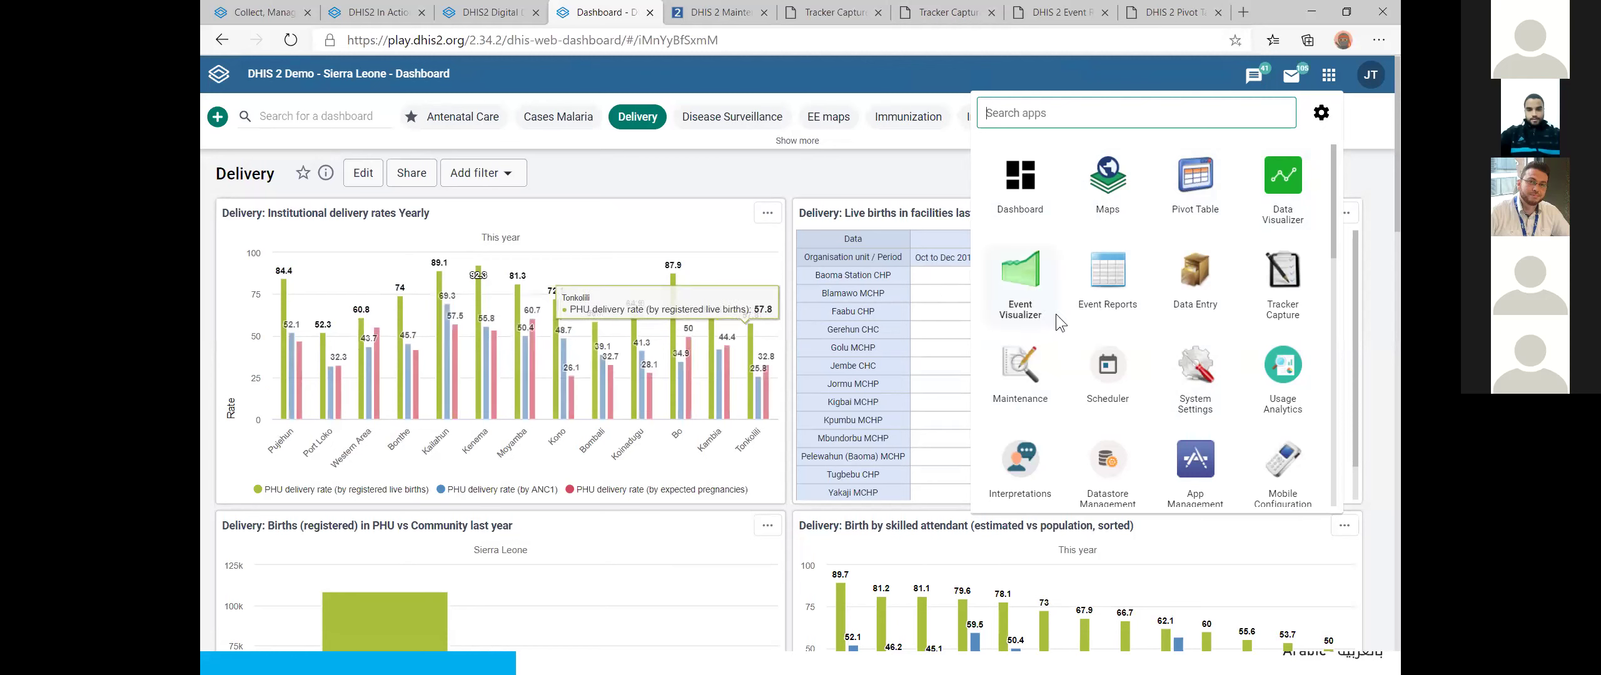
{"action": "scroll", "coordinate": [1057, 316], "scroll_direction": "down", "scroll_amount": 4}
{"action": "scroll", "coordinate": [1061, 345], "scroll_direction": "up", "scroll_amount": 4}
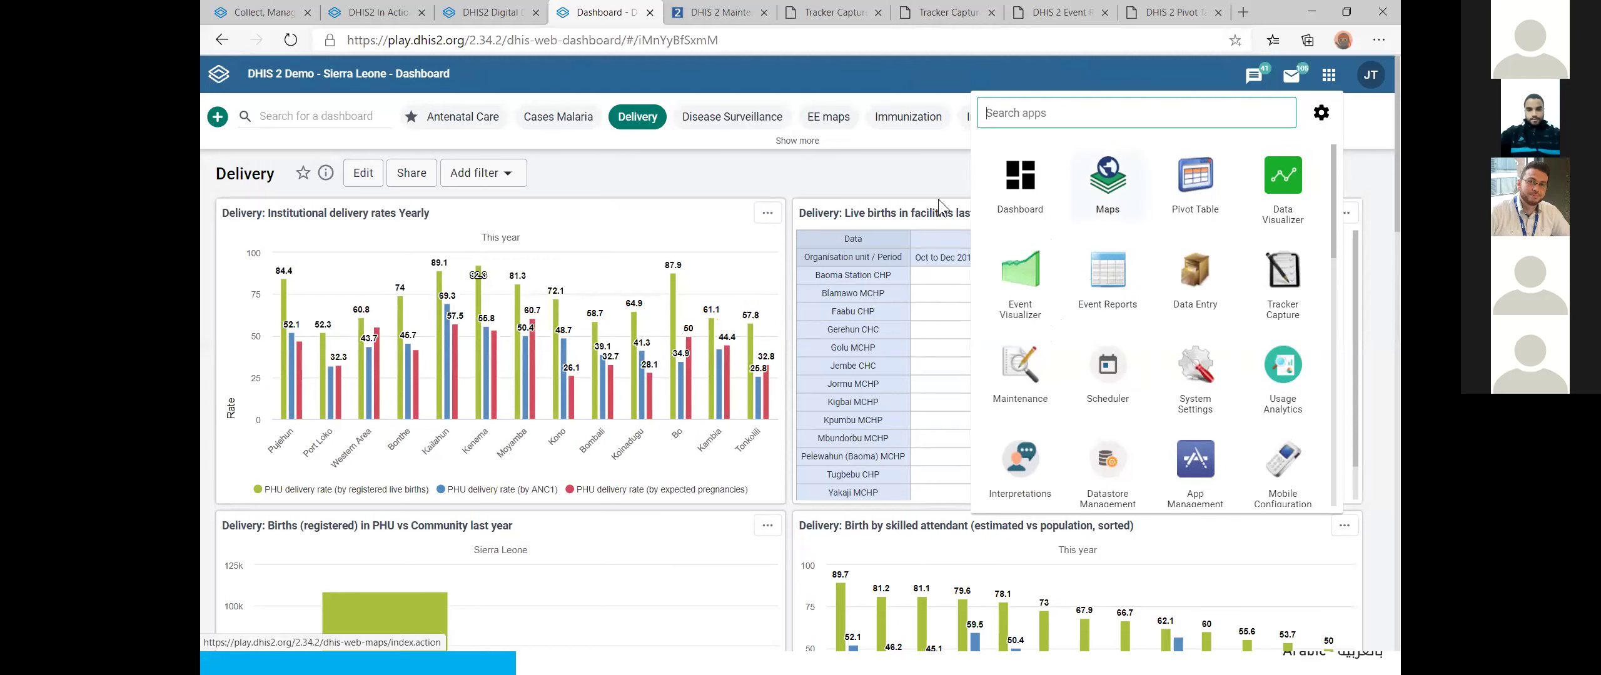
{"action": "left_click", "coordinate": [870, 176]}
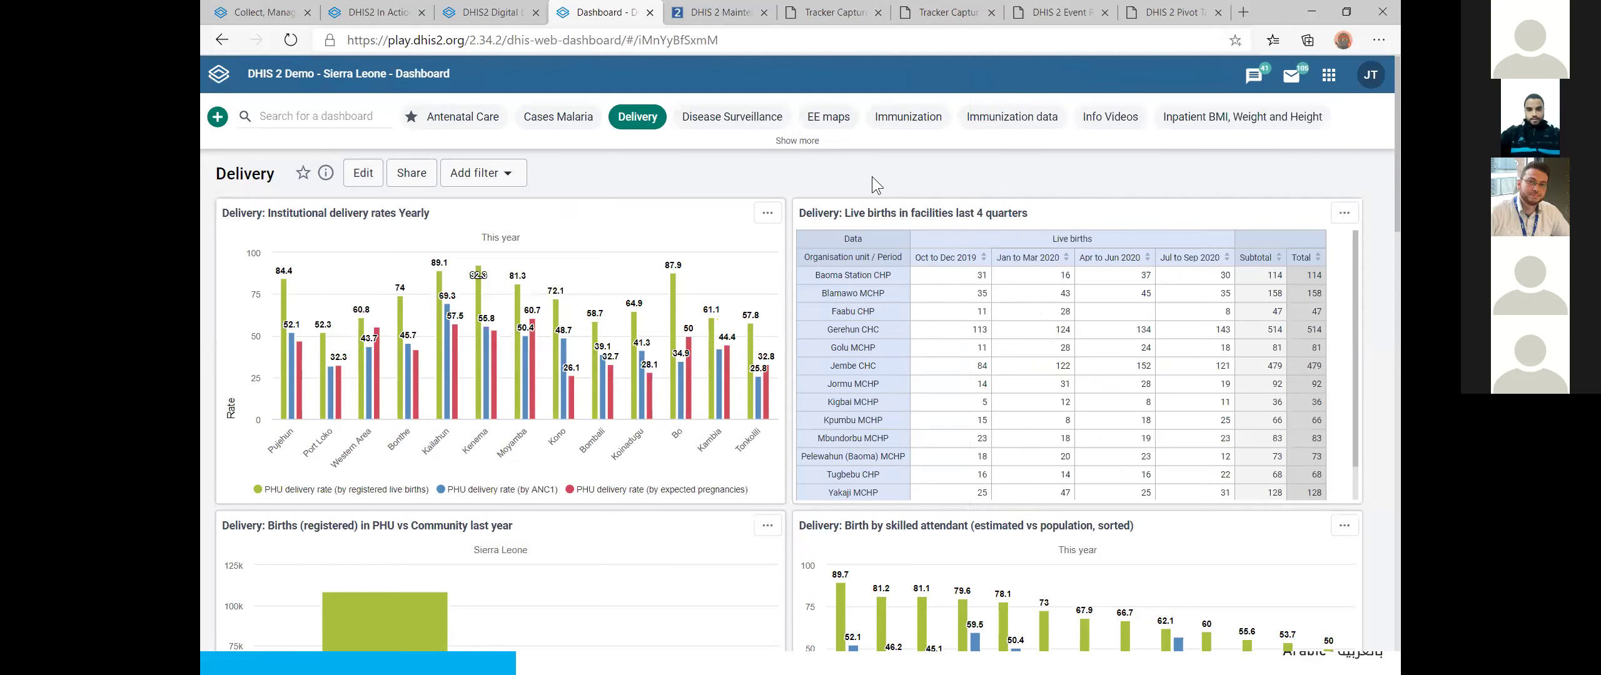
{"action": "scroll", "coordinate": [767, 441], "scroll_direction": "down", "scroll_amount": 6}
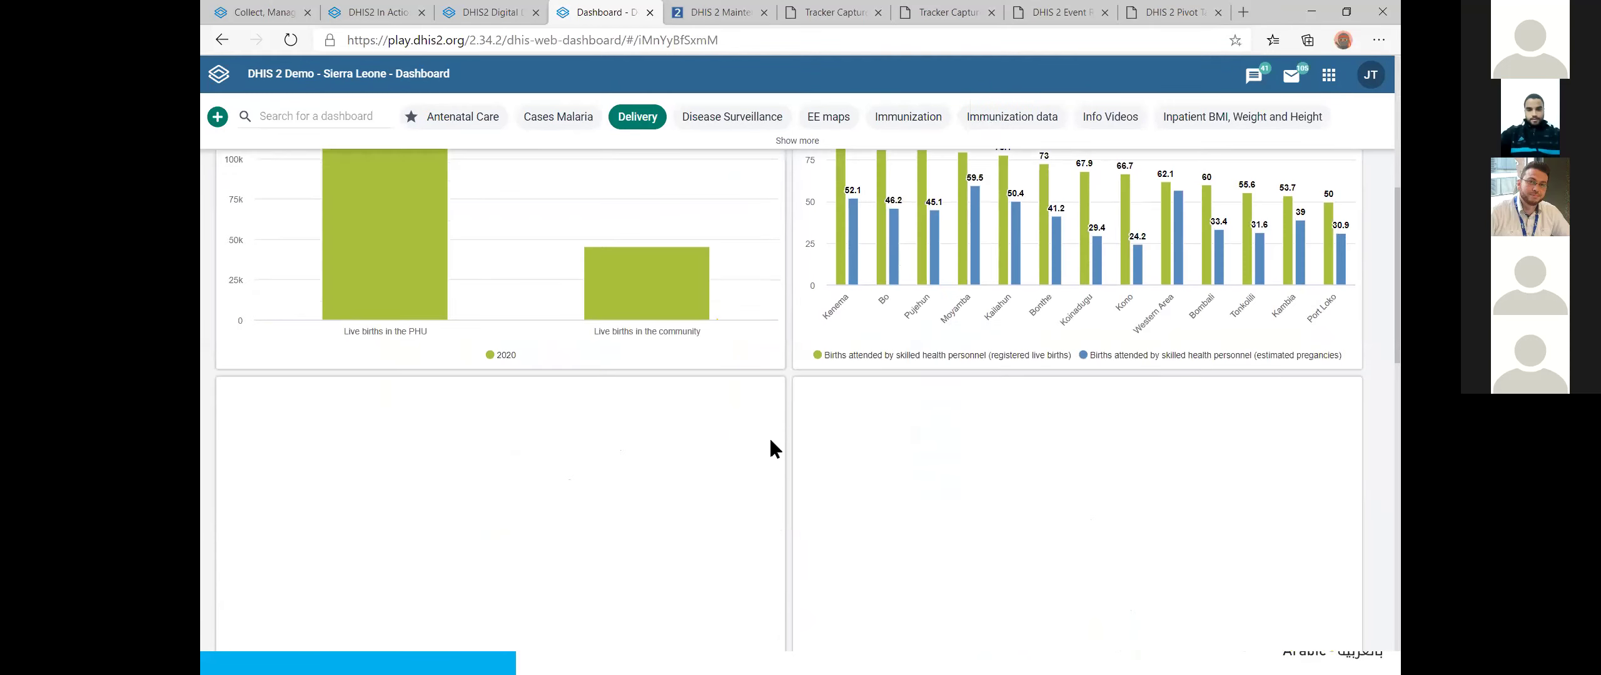
{"action": "scroll", "coordinate": [552, 358], "scroll_direction": "down", "scroll_amount": 5}
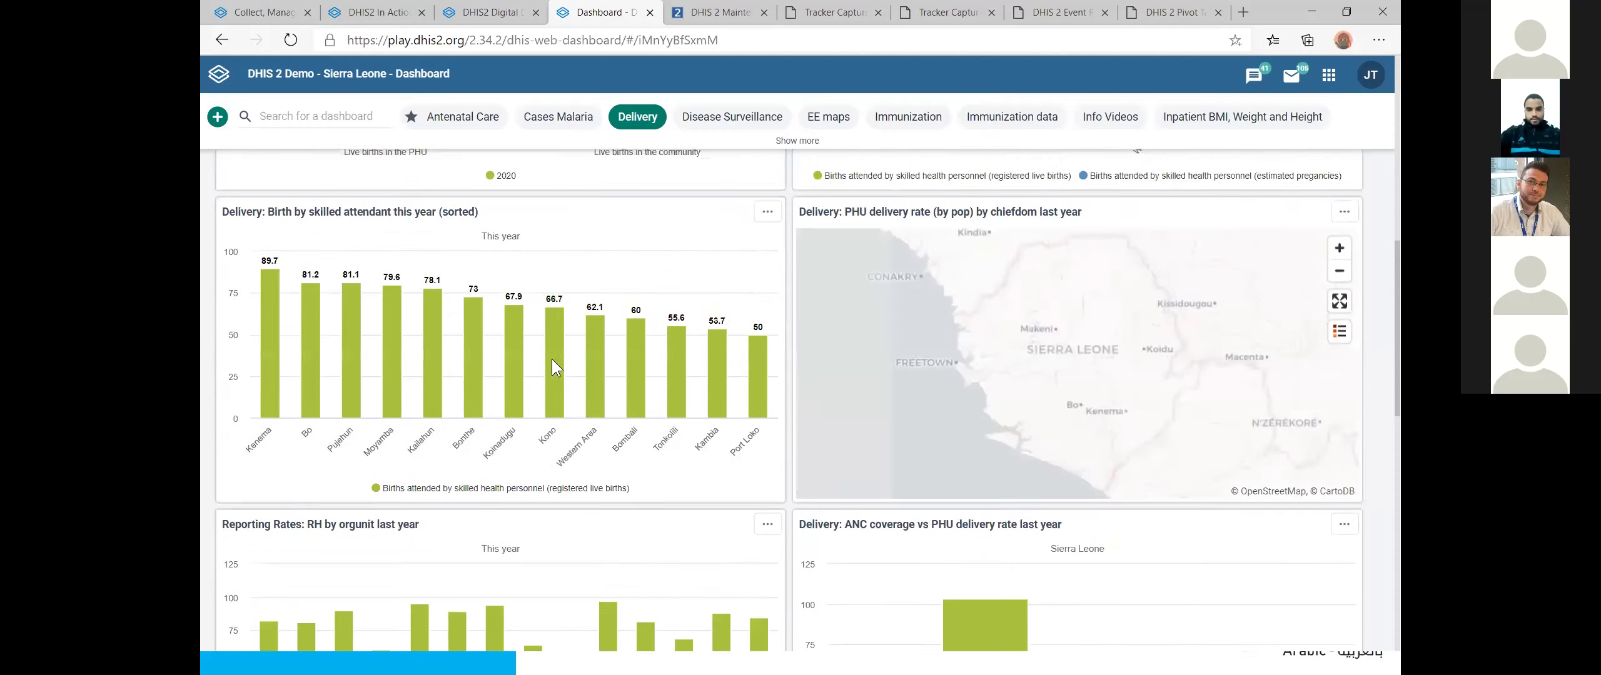
{"action": "scroll", "coordinate": [737, 386], "scroll_direction": "up", "scroll_amount": 4}
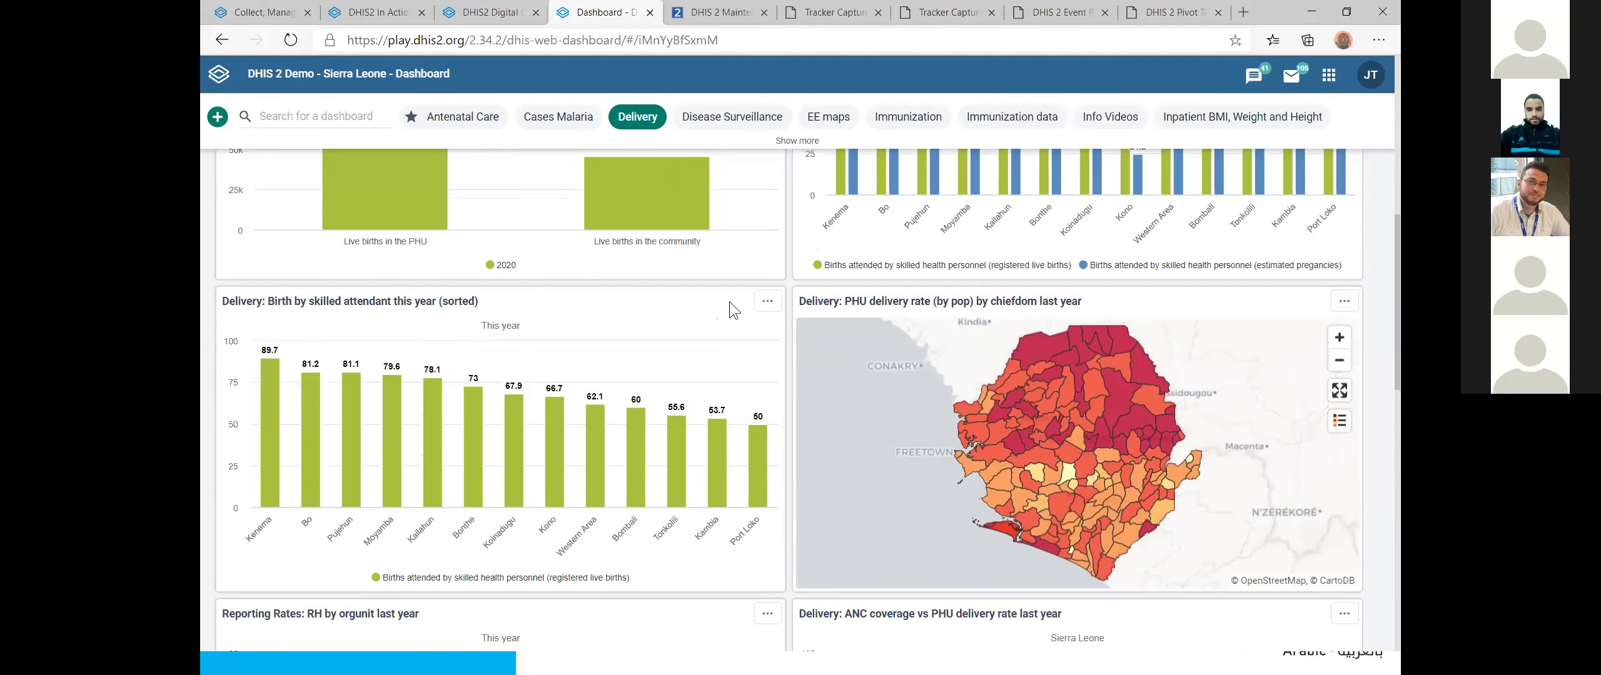
Step: Cycle through the open browser tabs to reach the Event Reports table
{"action": "scroll", "coordinate": [725, 313], "scroll_direction": "up", "scroll_amount": 8}
{"action": "left_click", "coordinate": [724, 13]}
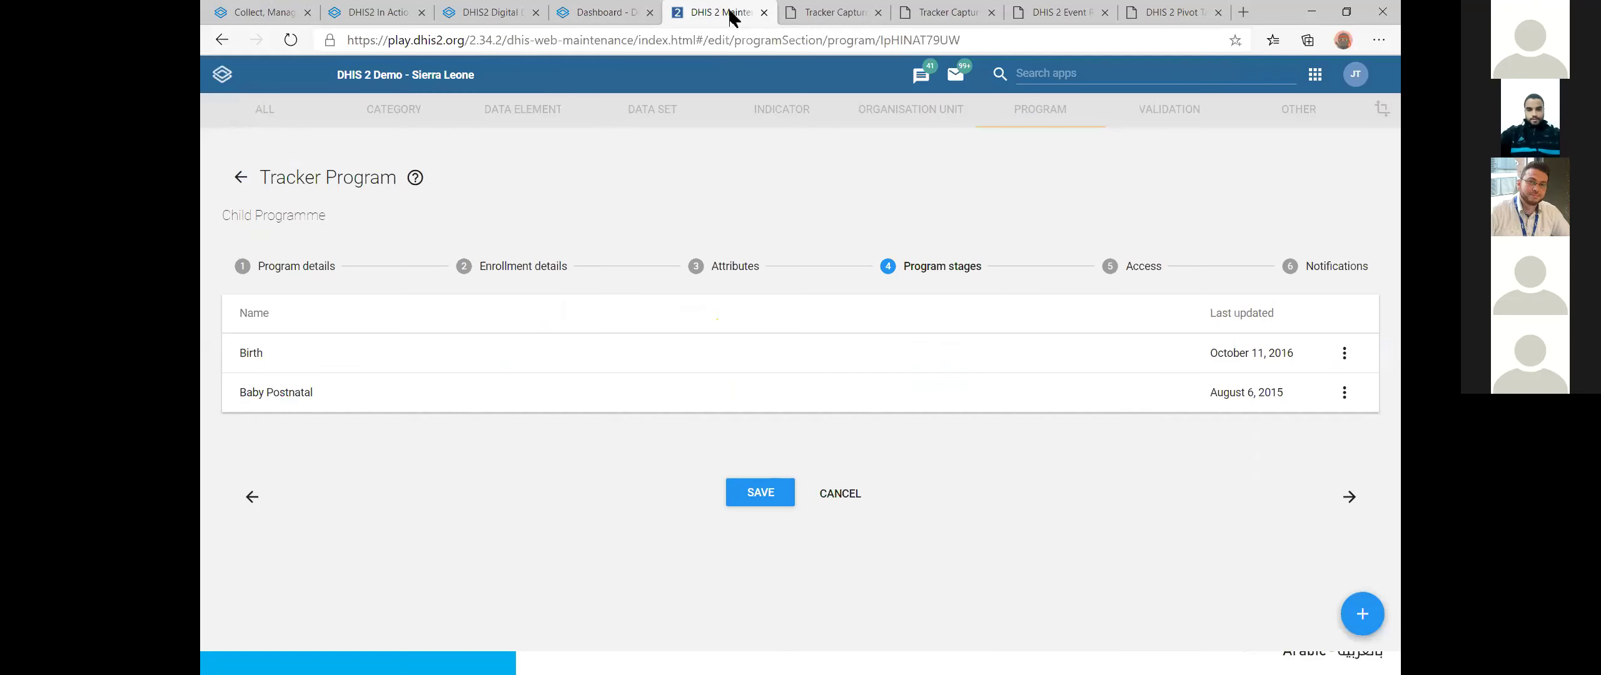
{"action": "left_click", "coordinate": [838, 18]}
{"action": "left_click", "coordinate": [935, 23]}
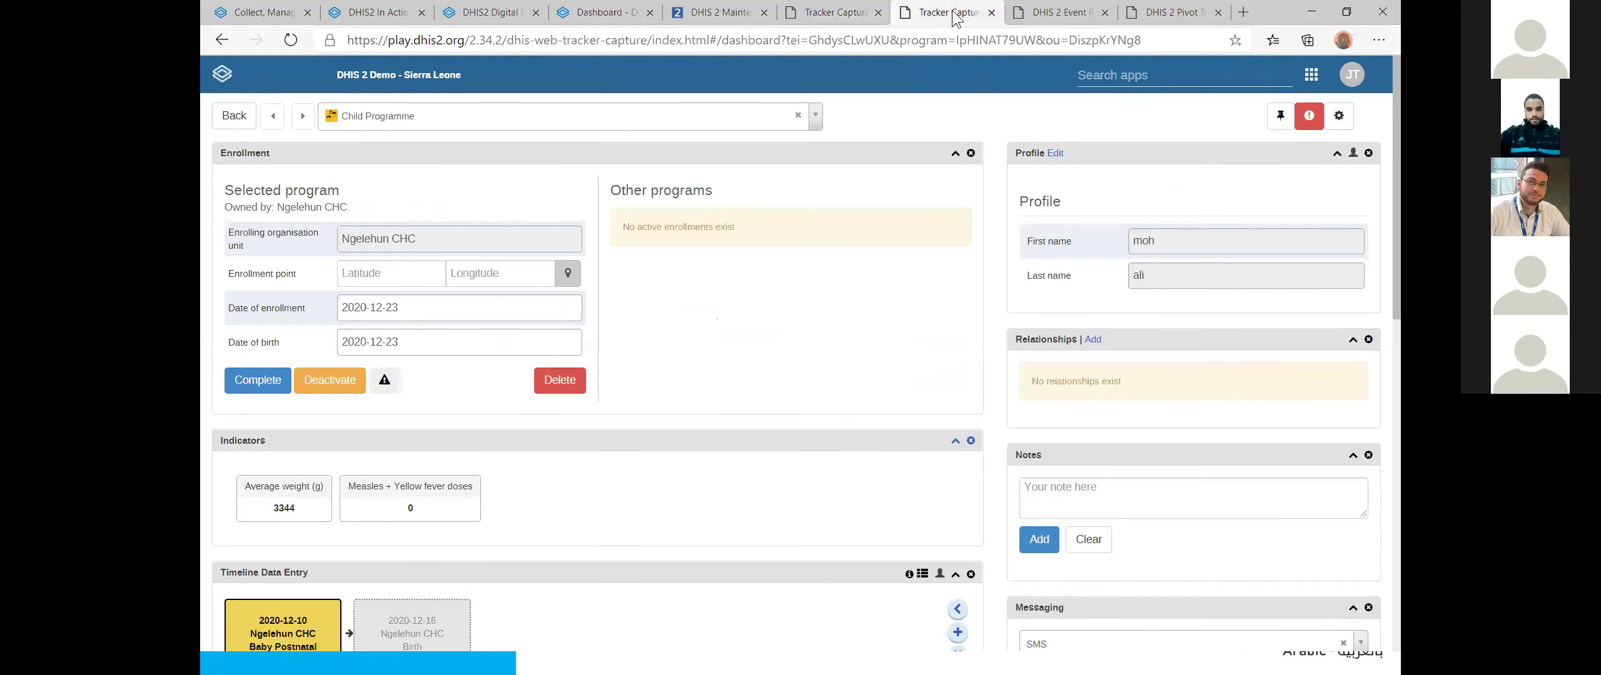
{"action": "left_click", "coordinate": [1035, 15]}
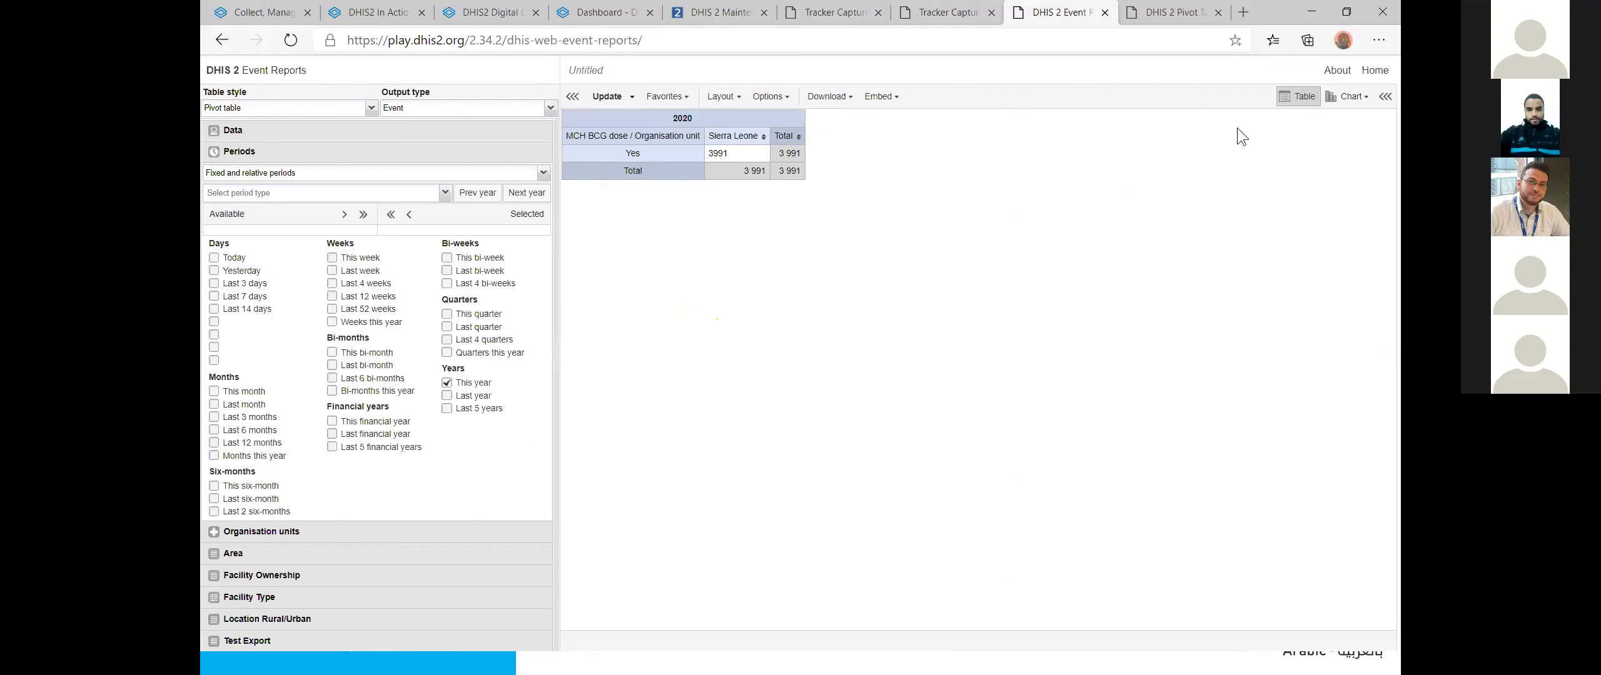
Step: Return to the DHIS2 home and launch the Pivot Table app
{"action": "left_click", "coordinate": [1375, 70]}
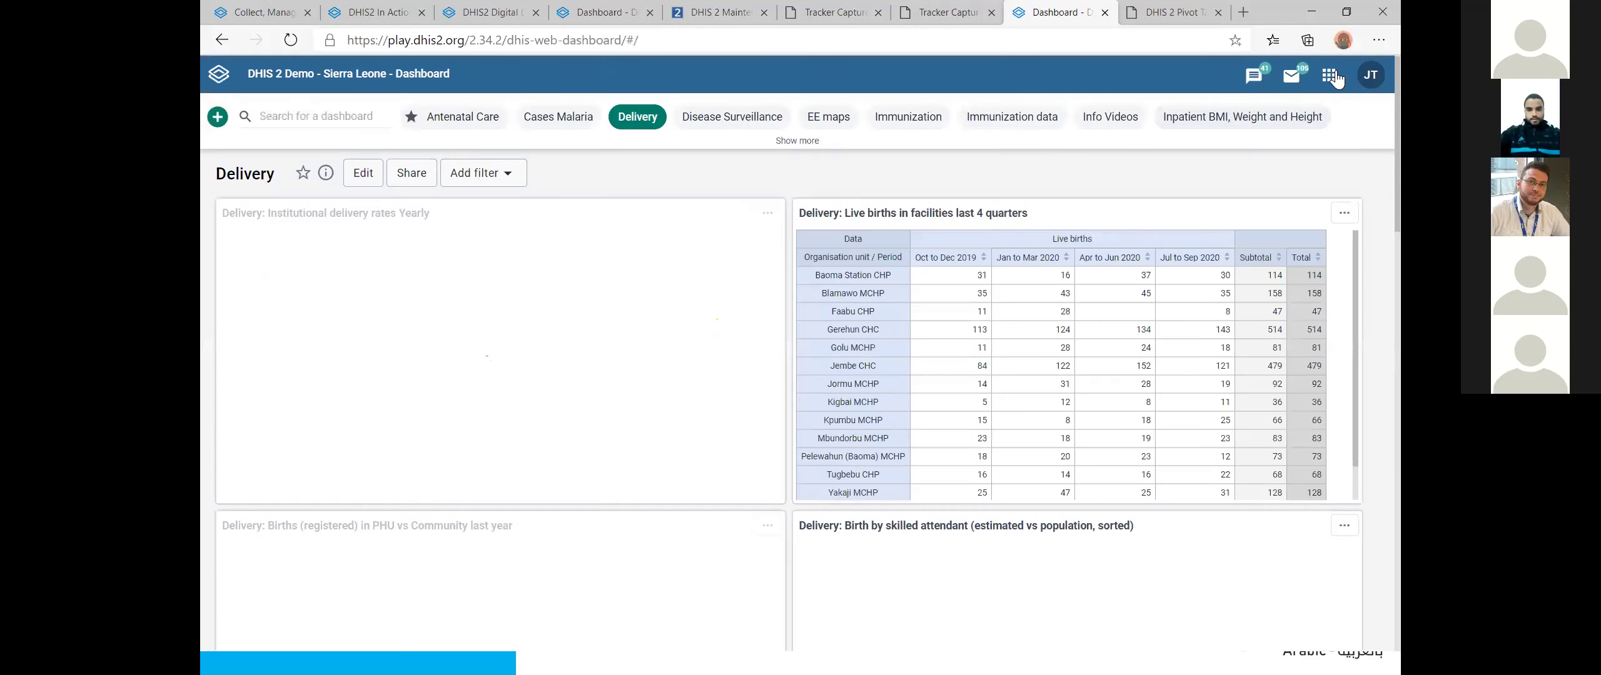
{"action": "left_click", "coordinate": [1330, 75]}
{"action": "left_click", "coordinate": [1208, 198]}
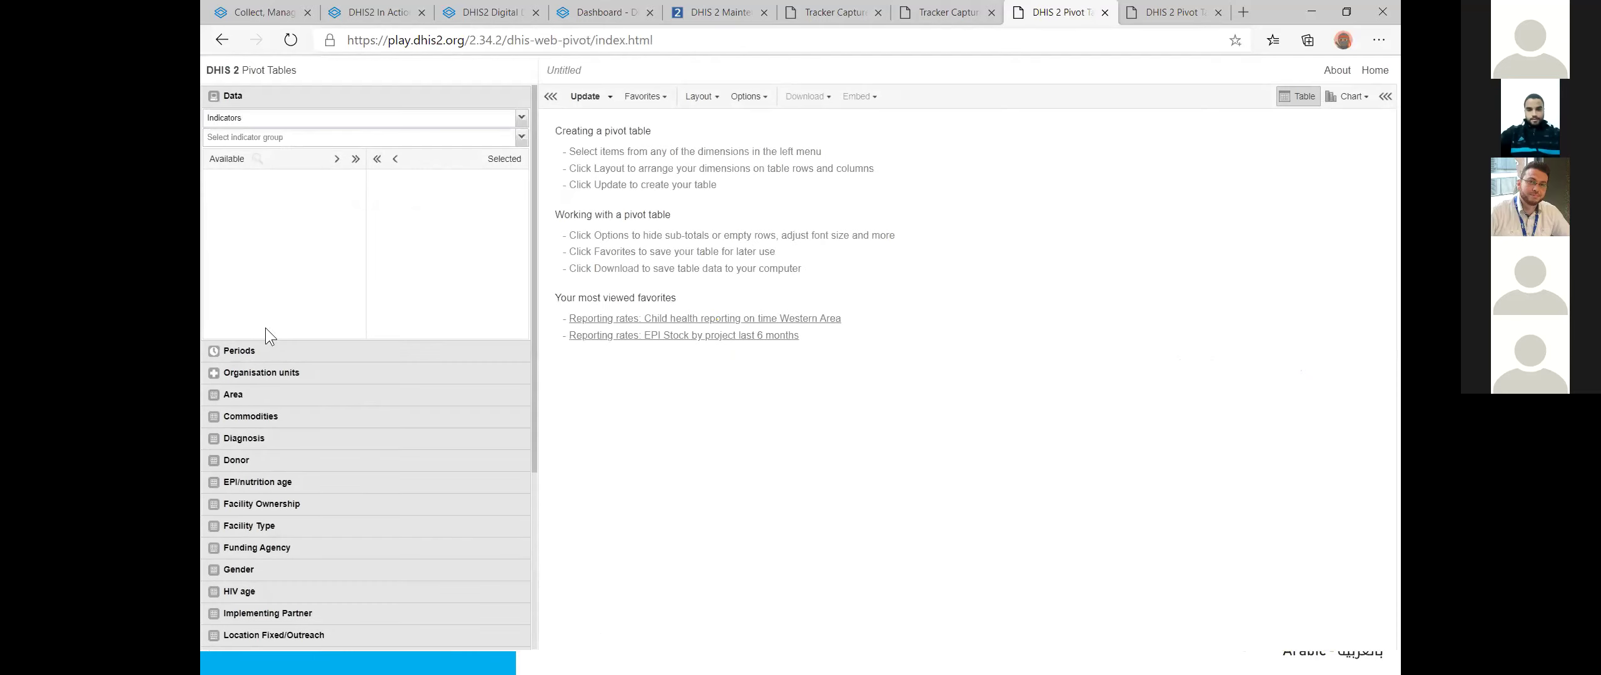
{"action": "left_click", "coordinate": [270, 97]}
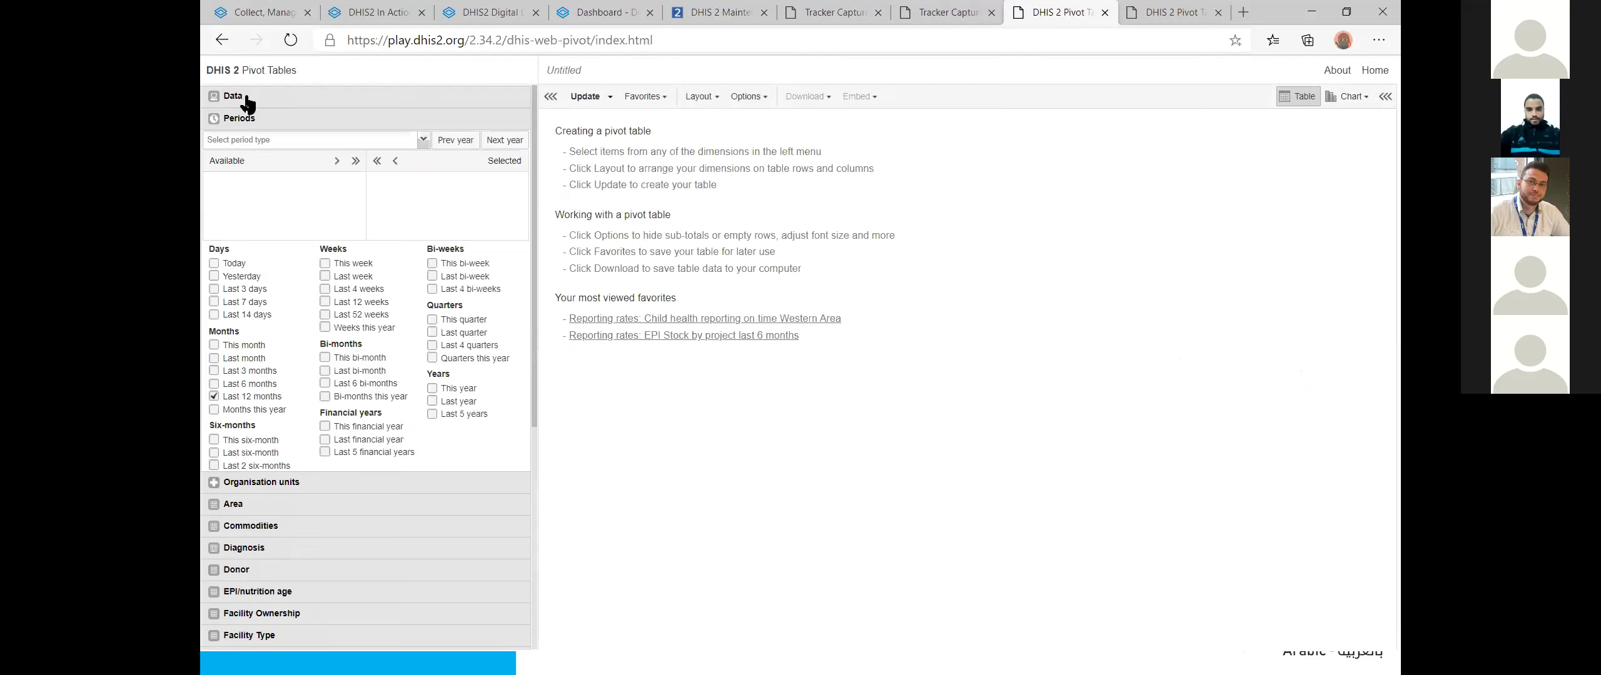
{"action": "left_click", "coordinate": [247, 119]}
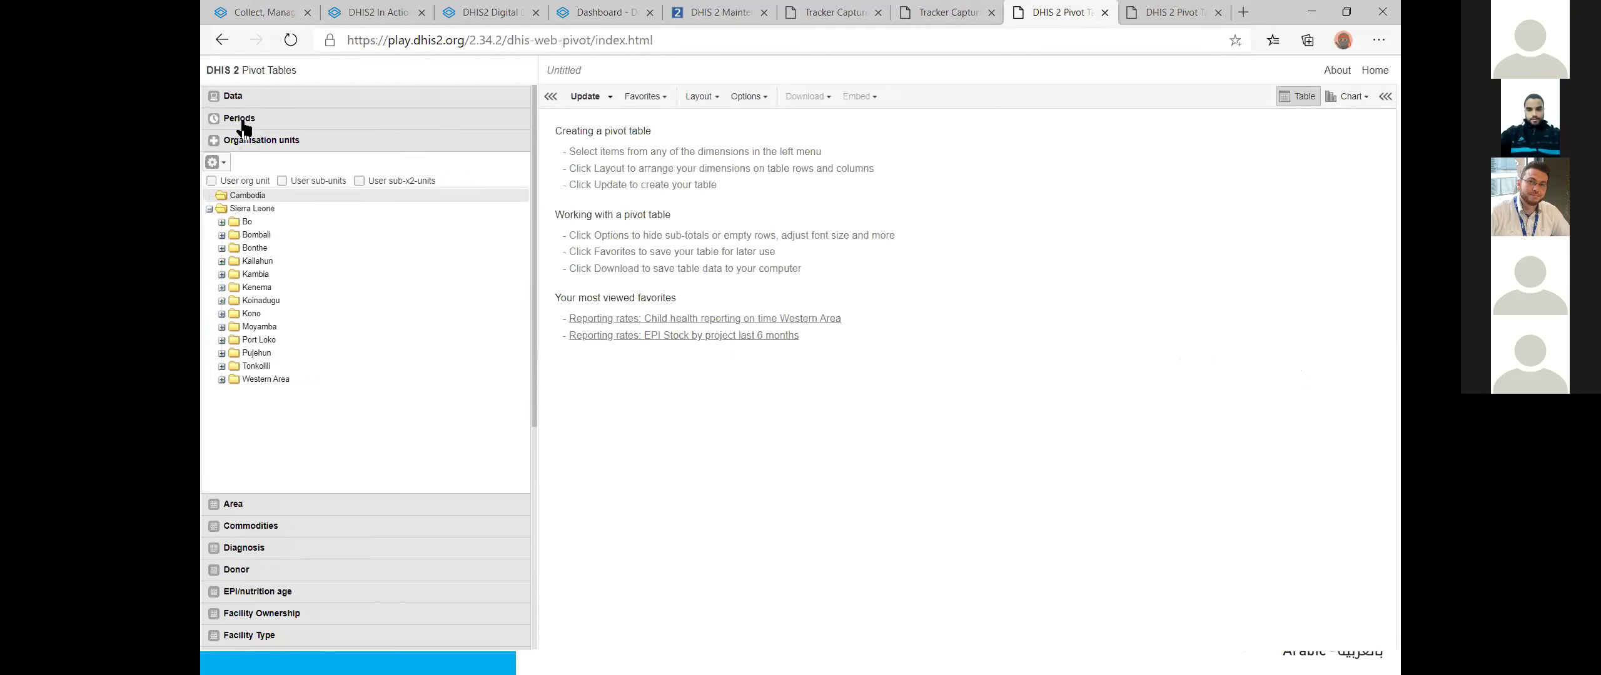
{"action": "left_click", "coordinate": [288, 504]}
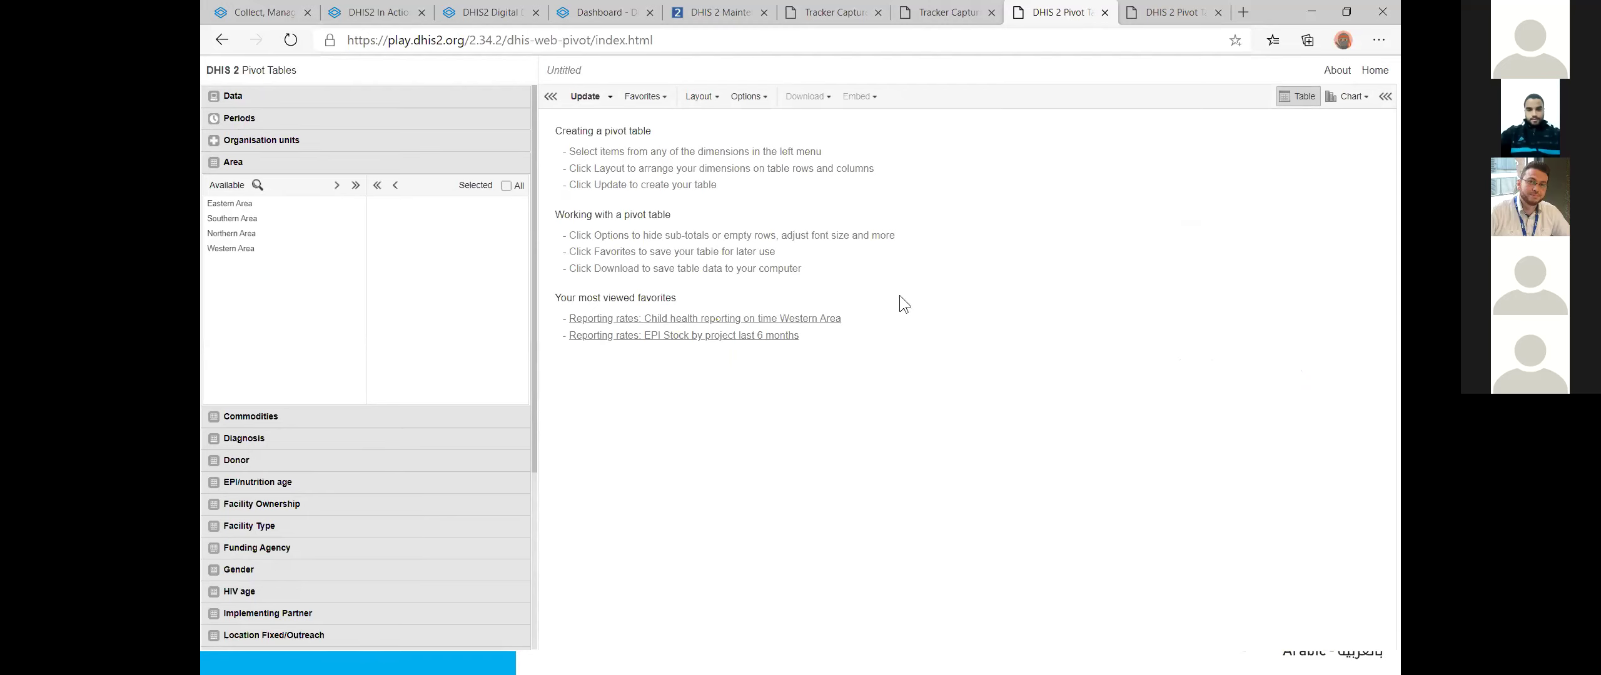
{"action": "left_click", "coordinate": [378, 100]}
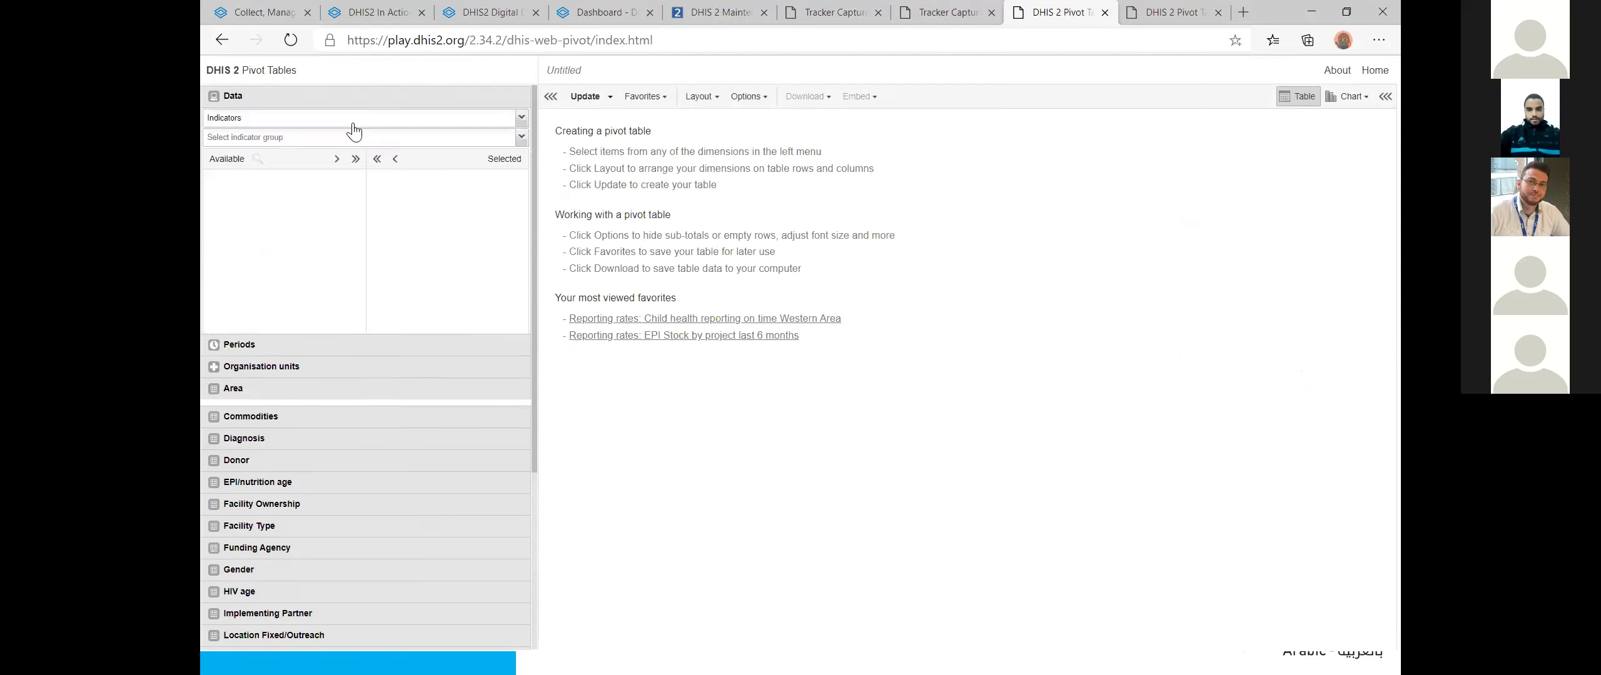
{"action": "left_click", "coordinate": [284, 118]}
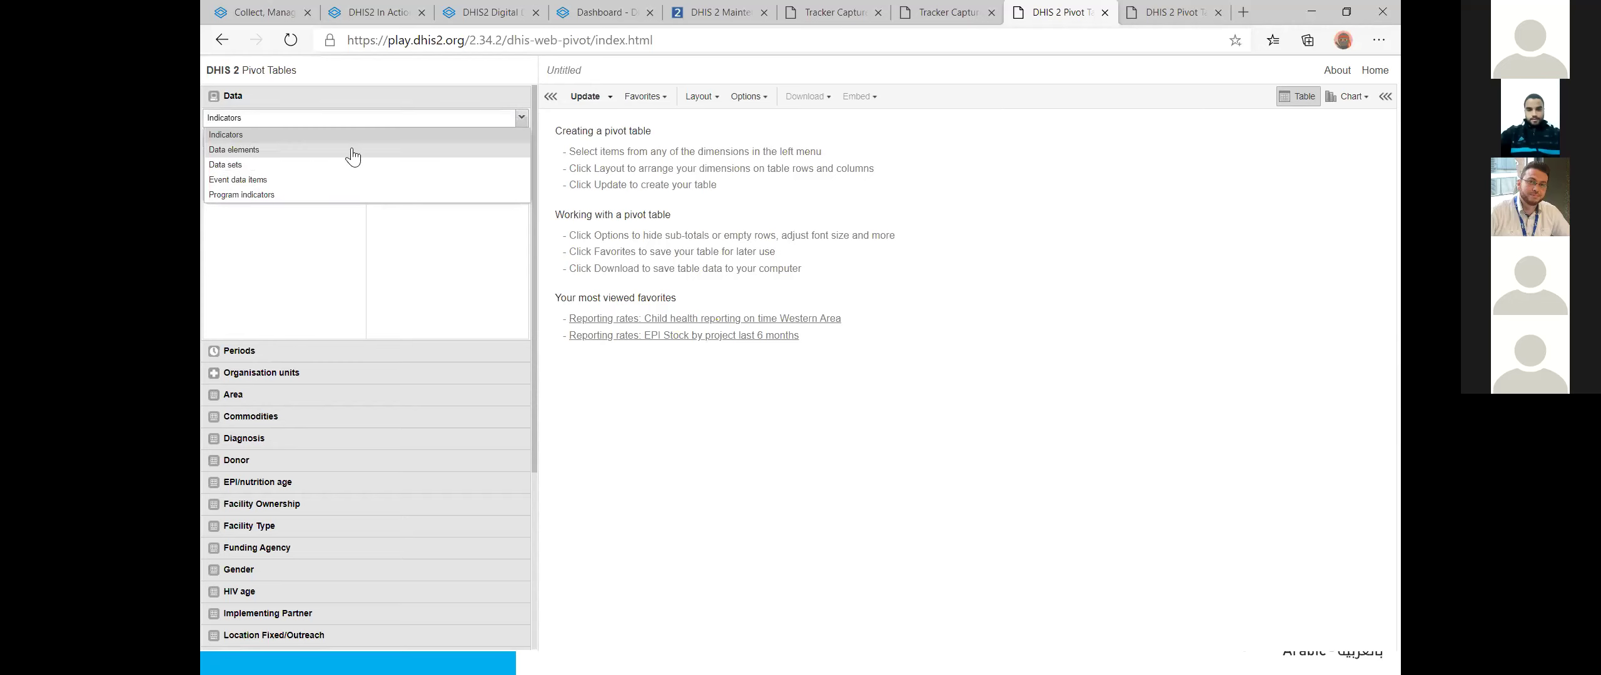
Step: Browse the Immunization and ANC indicator groups in the Data panel
{"action": "left_click", "coordinate": [295, 143]}
{"action": "left_click", "coordinate": [295, 140]}
{"action": "scroll", "coordinate": [300, 207], "scroll_direction": "down", "scroll_amount": 2}
{"action": "left_click", "coordinate": [253, 257]}
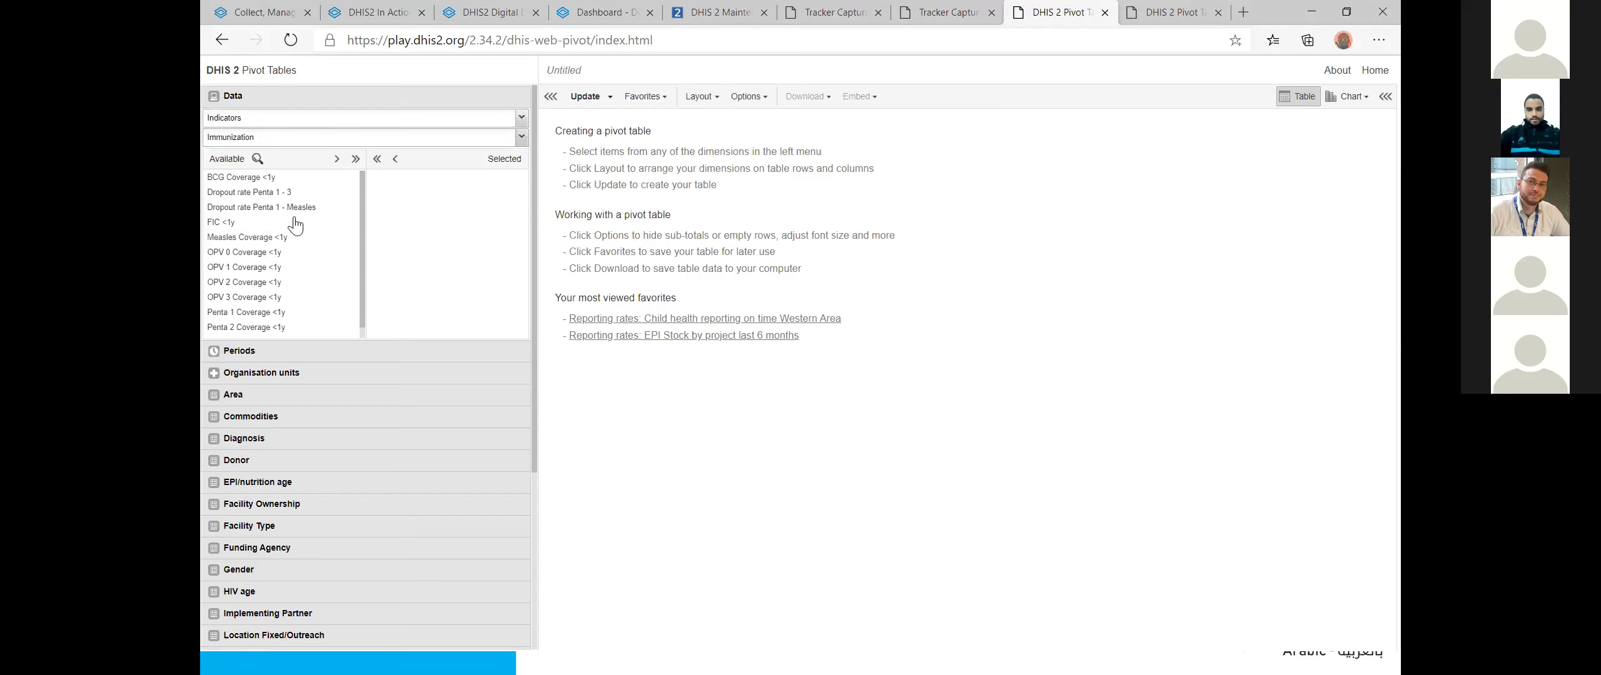
{"action": "scroll", "coordinate": [294, 225], "scroll_direction": "down", "scroll_amount": 1}
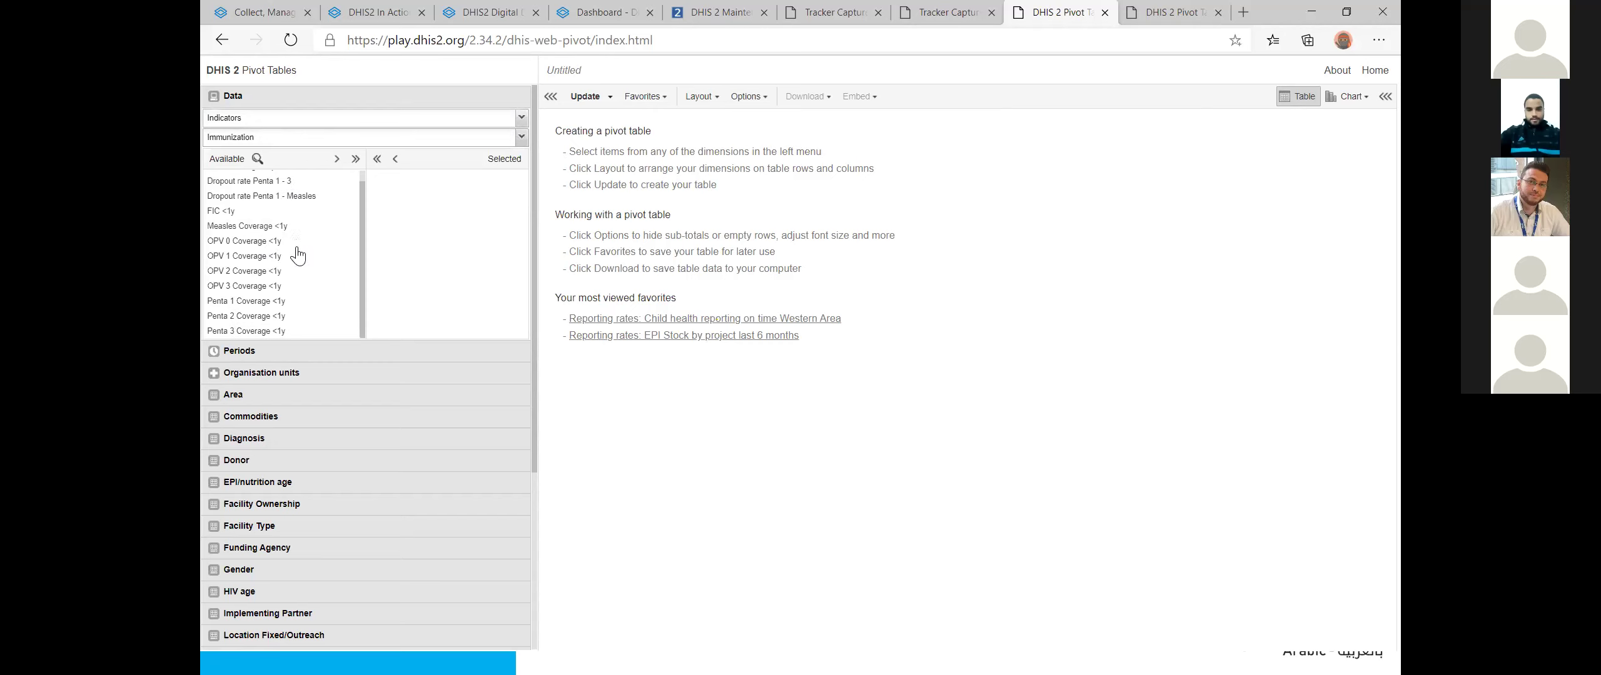
{"action": "scroll", "coordinate": [296, 240], "scroll_direction": "up", "scroll_amount": 1}
{"action": "left_click", "coordinate": [302, 121]}
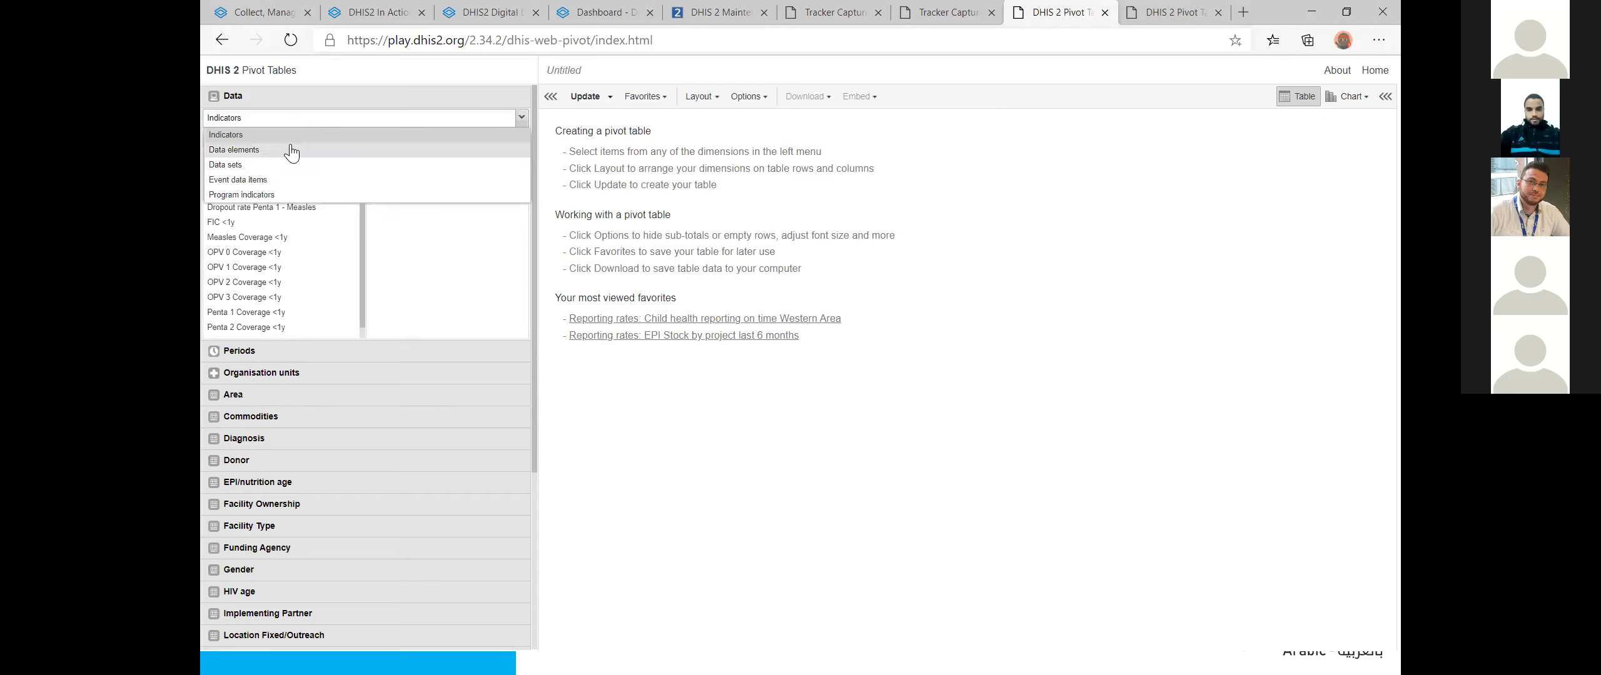
{"action": "left_click", "coordinate": [286, 144]}
{"action": "left_click", "coordinate": [287, 137]}
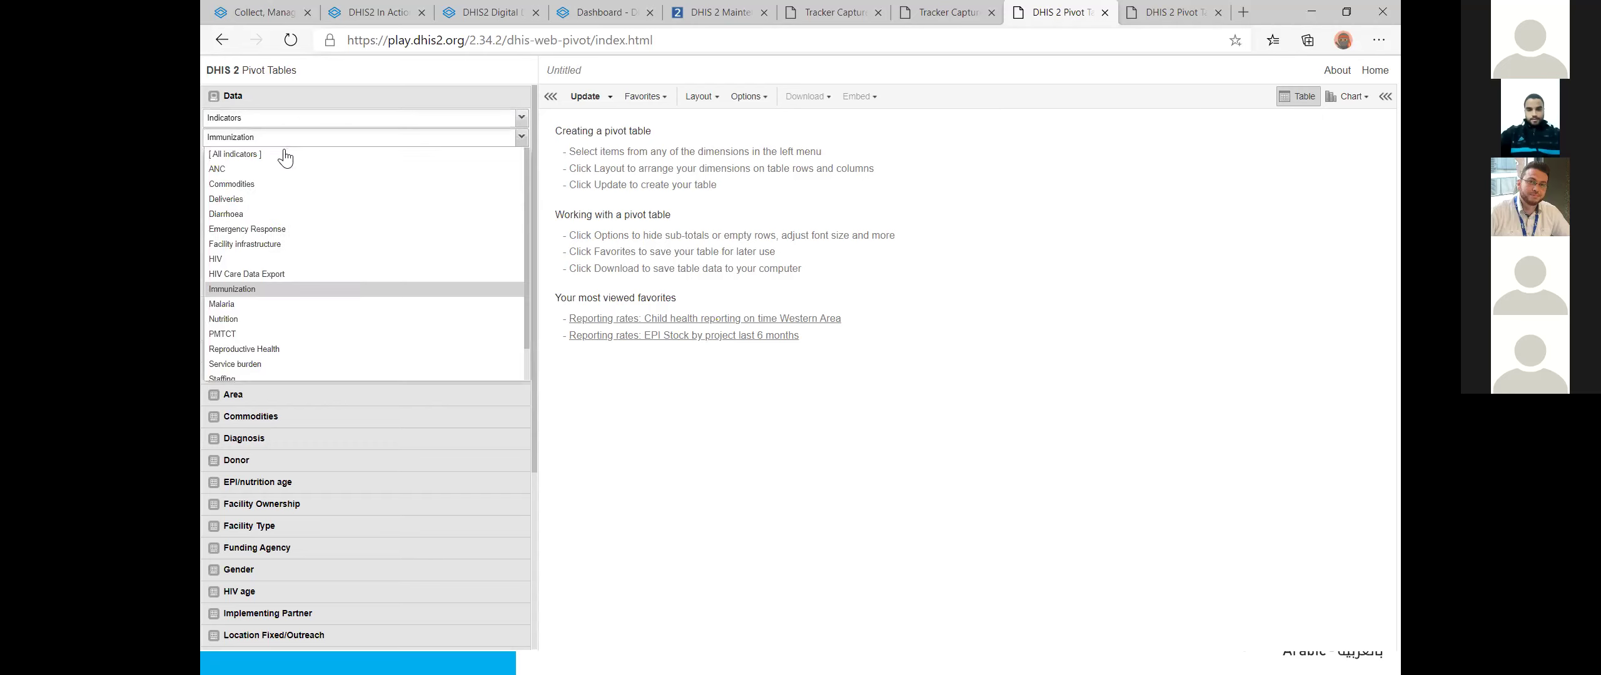
{"action": "left_click", "coordinate": [274, 165]}
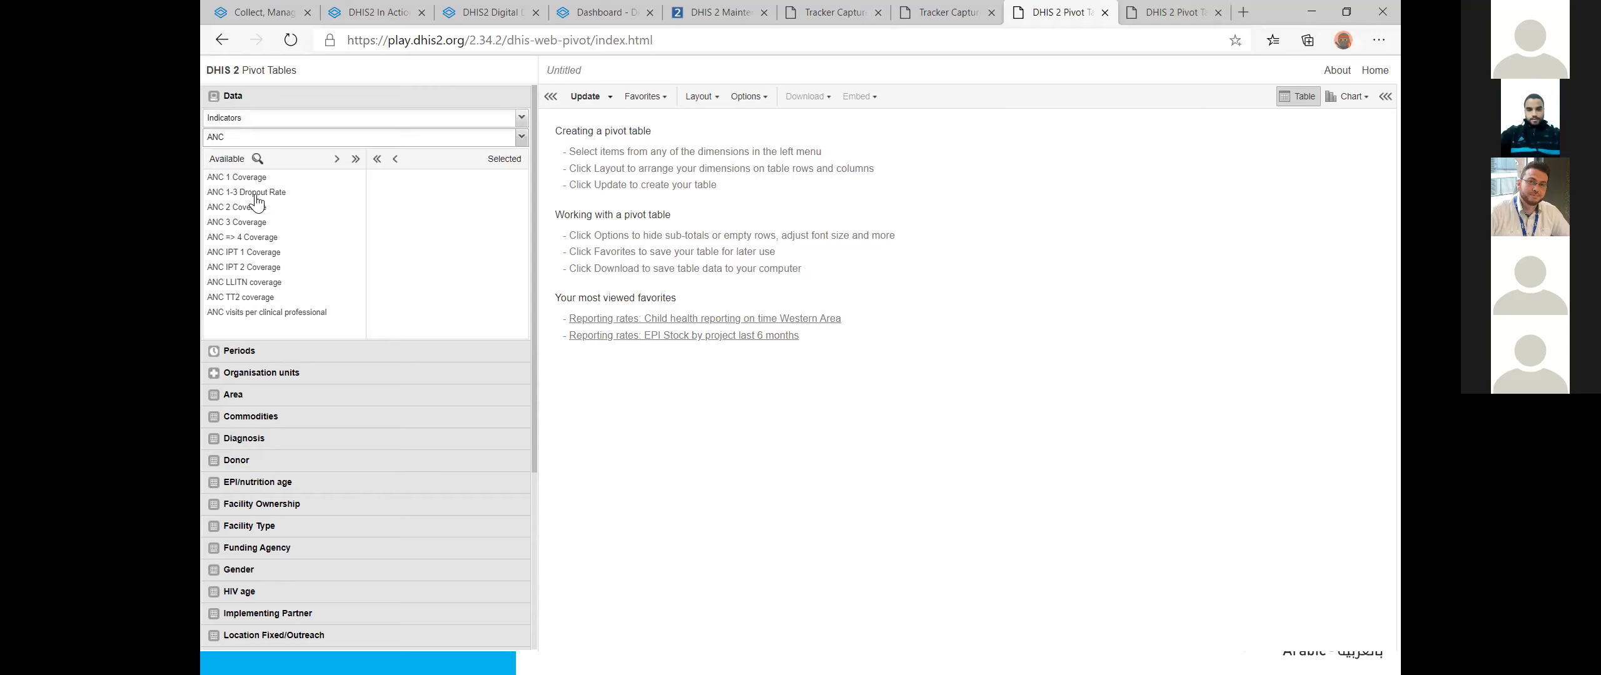
Step: Add ANC 1st visit and ANC 2nd visit from the ANC data element group
{"action": "left_click", "coordinate": [270, 125]}
{"action": "left_click", "coordinate": [259, 149]}
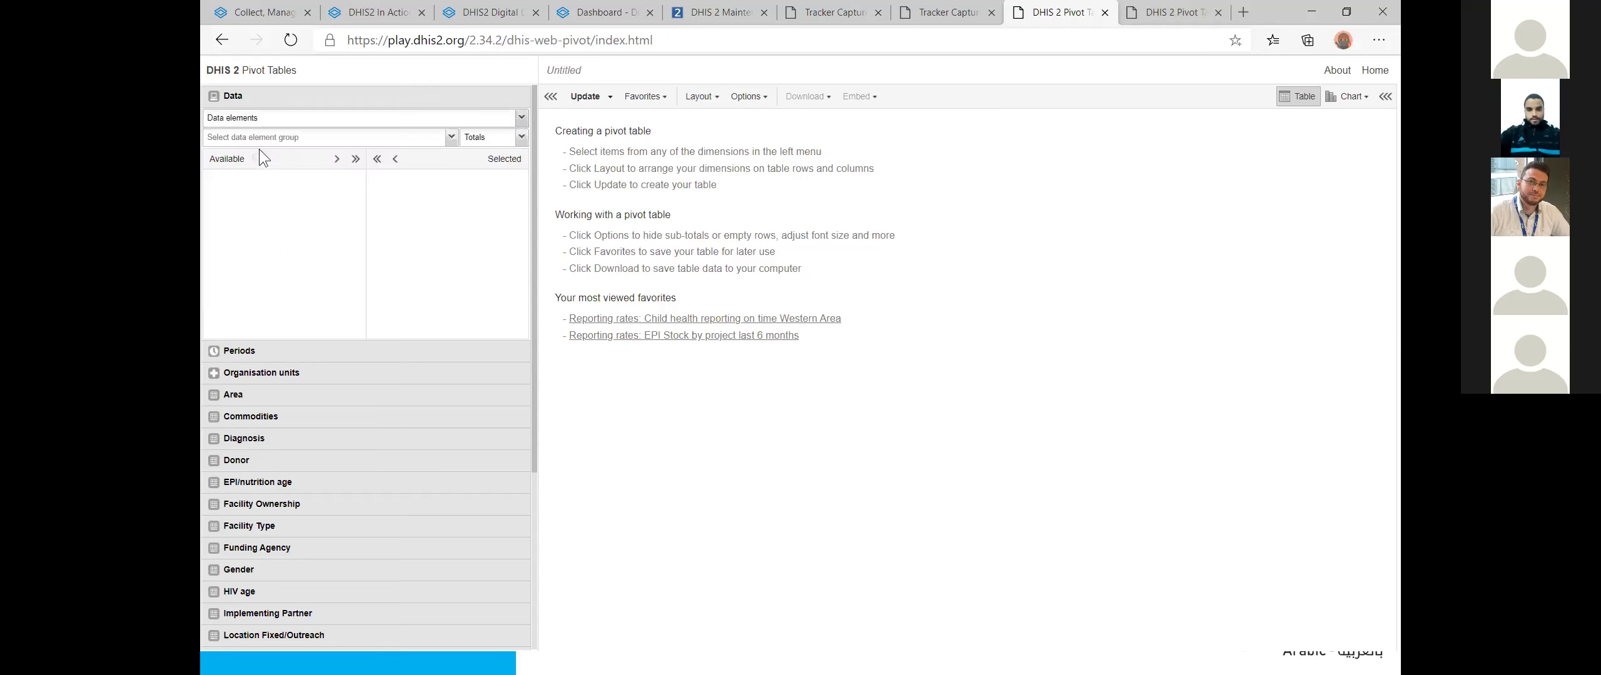
{"action": "left_click", "coordinate": [299, 138]}
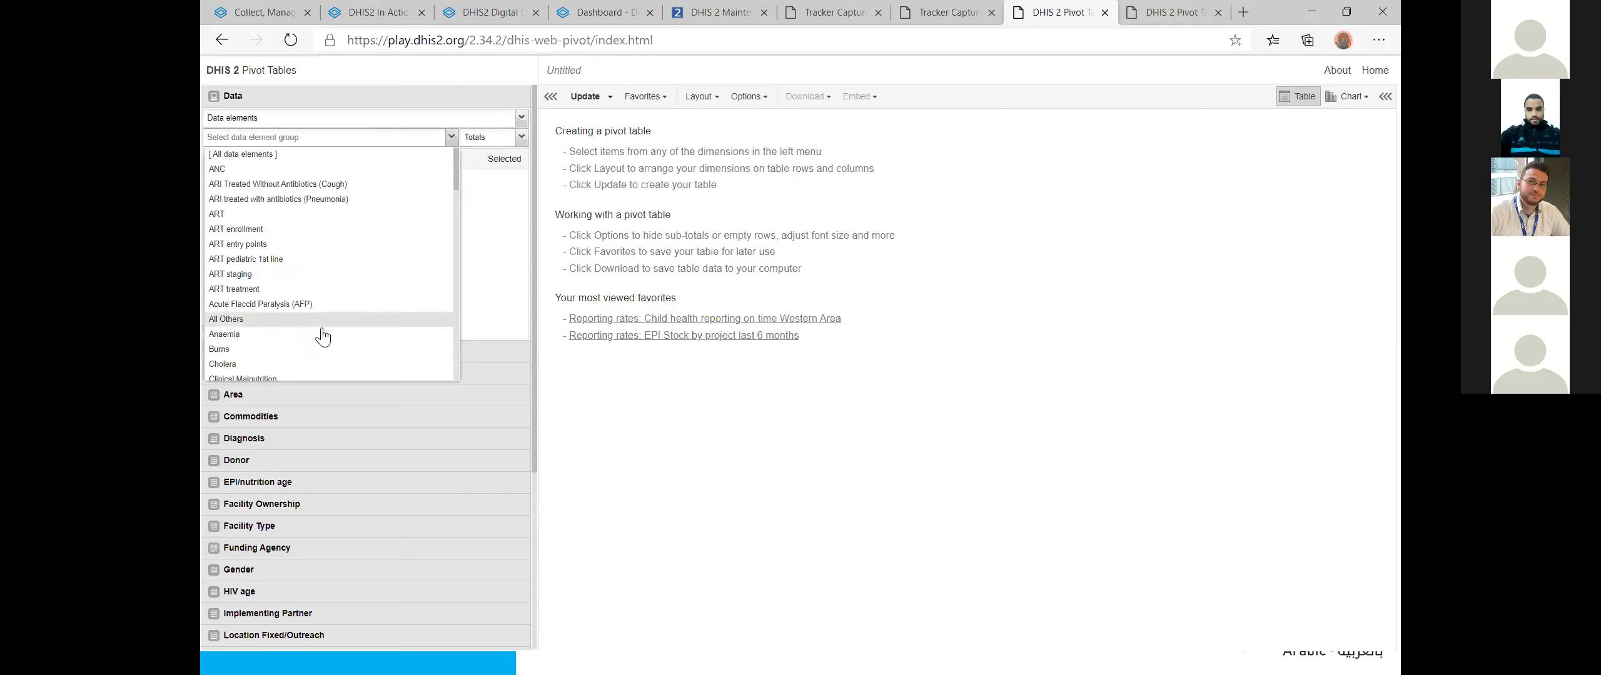
{"action": "left_click", "coordinate": [288, 172]}
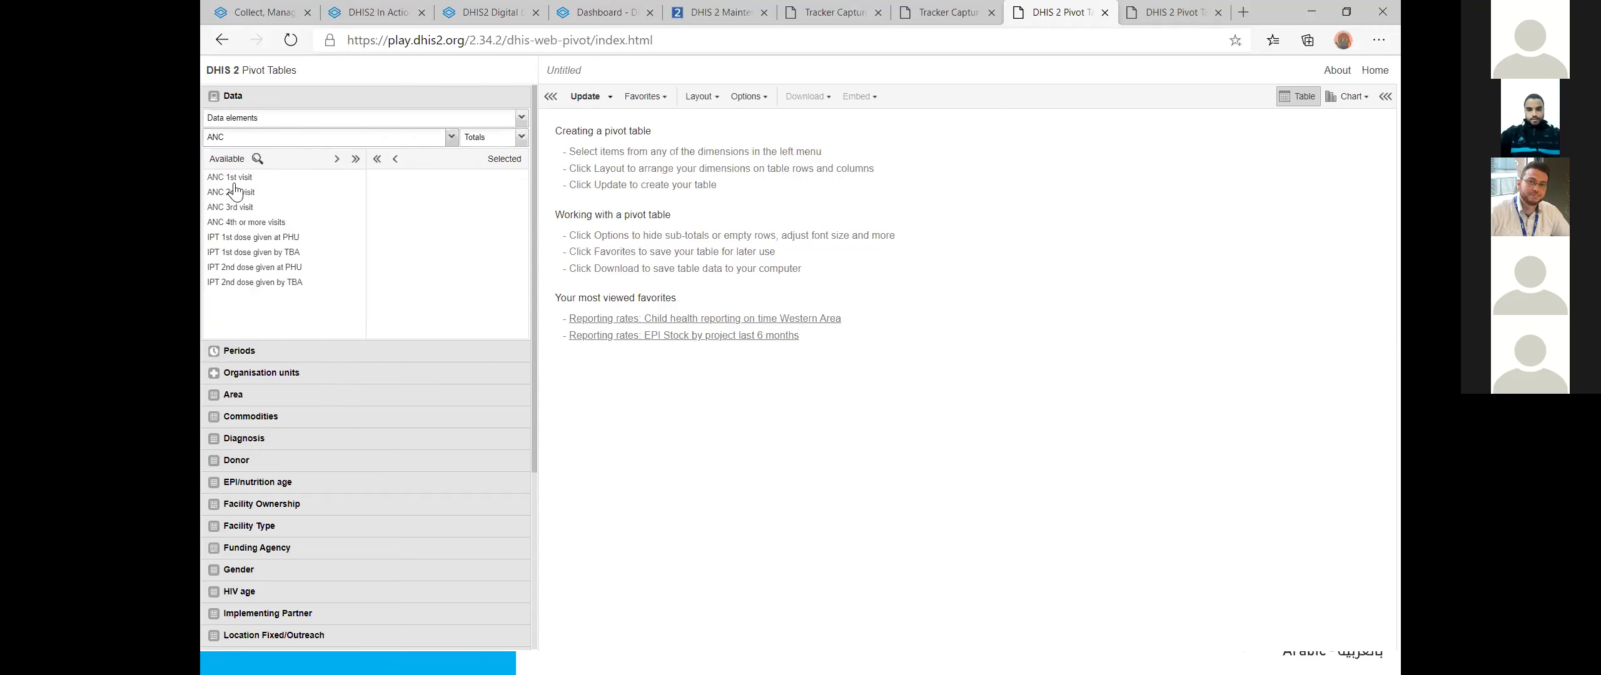
{"action": "double_click", "coordinate": [236, 178]}
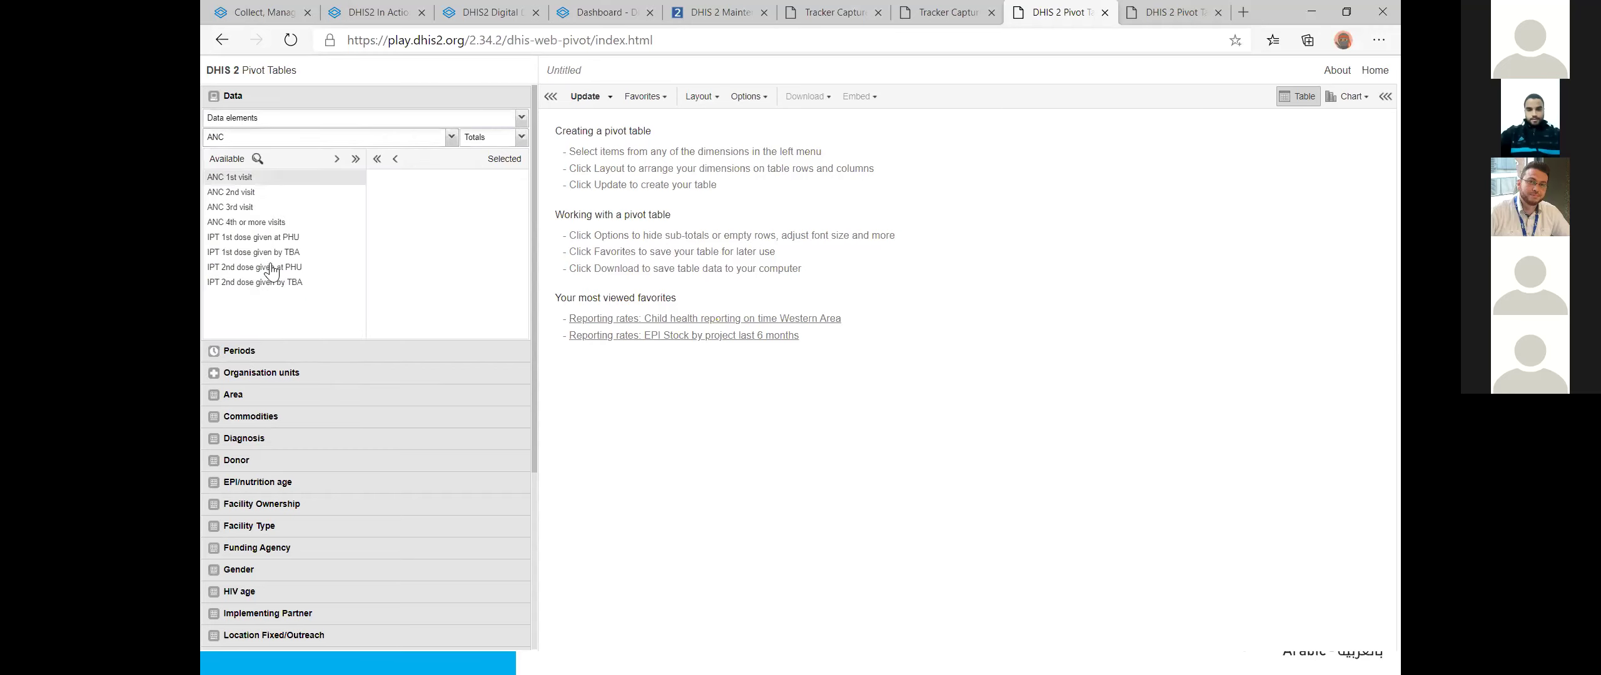
{"action": "double_click", "coordinate": [254, 178]}
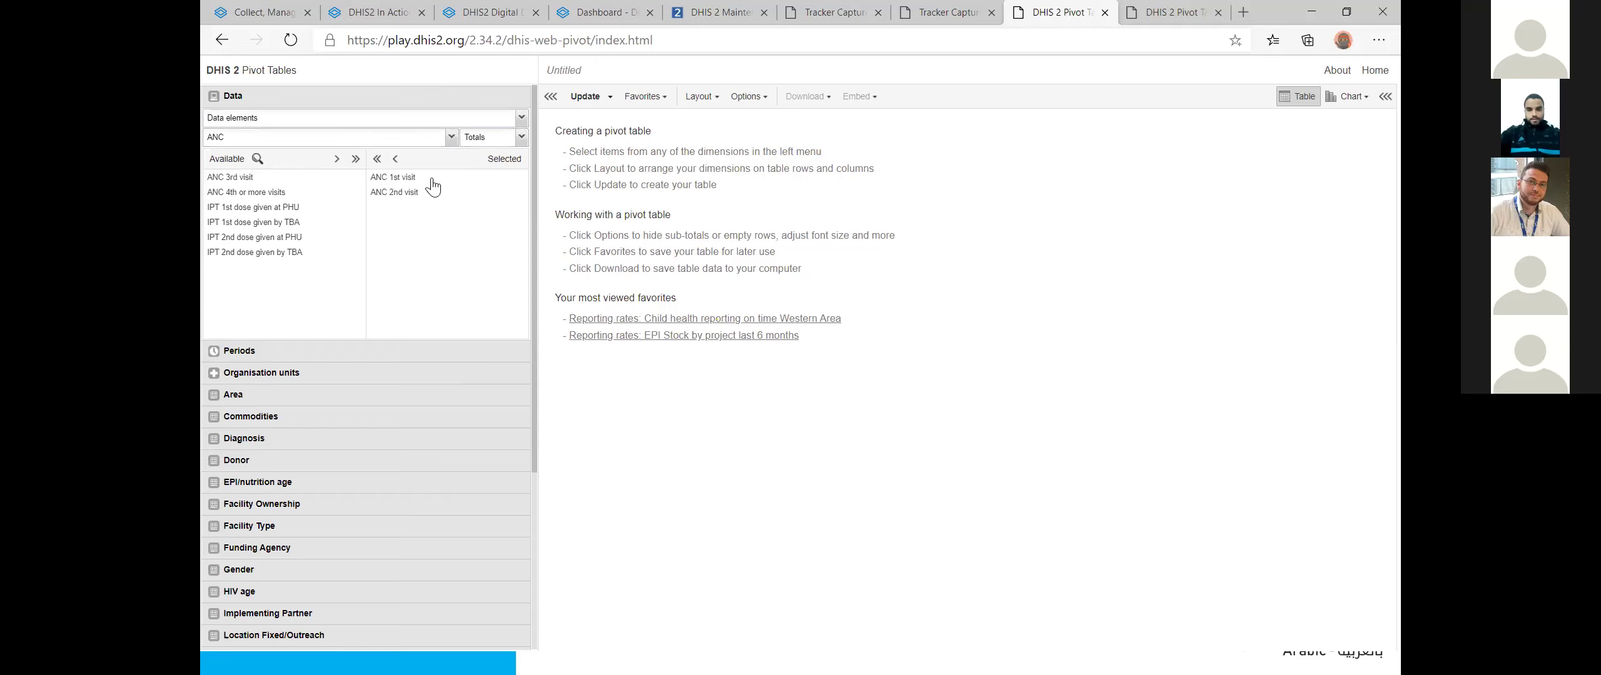
{"action": "left_click", "coordinate": [288, 353]}
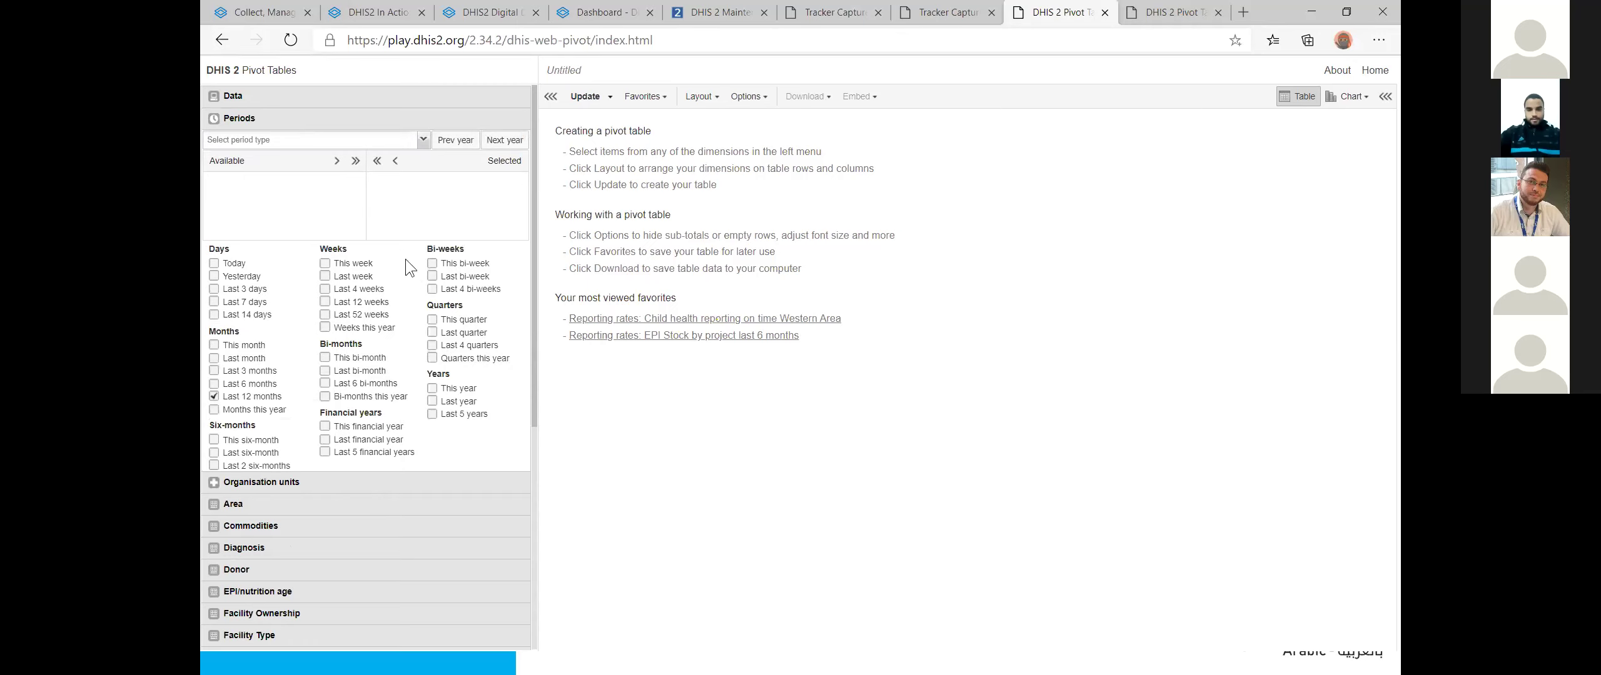
Step: Browse monthly periods across previous years, then switch the period type to Daily
{"action": "left_click", "coordinate": [424, 140]}
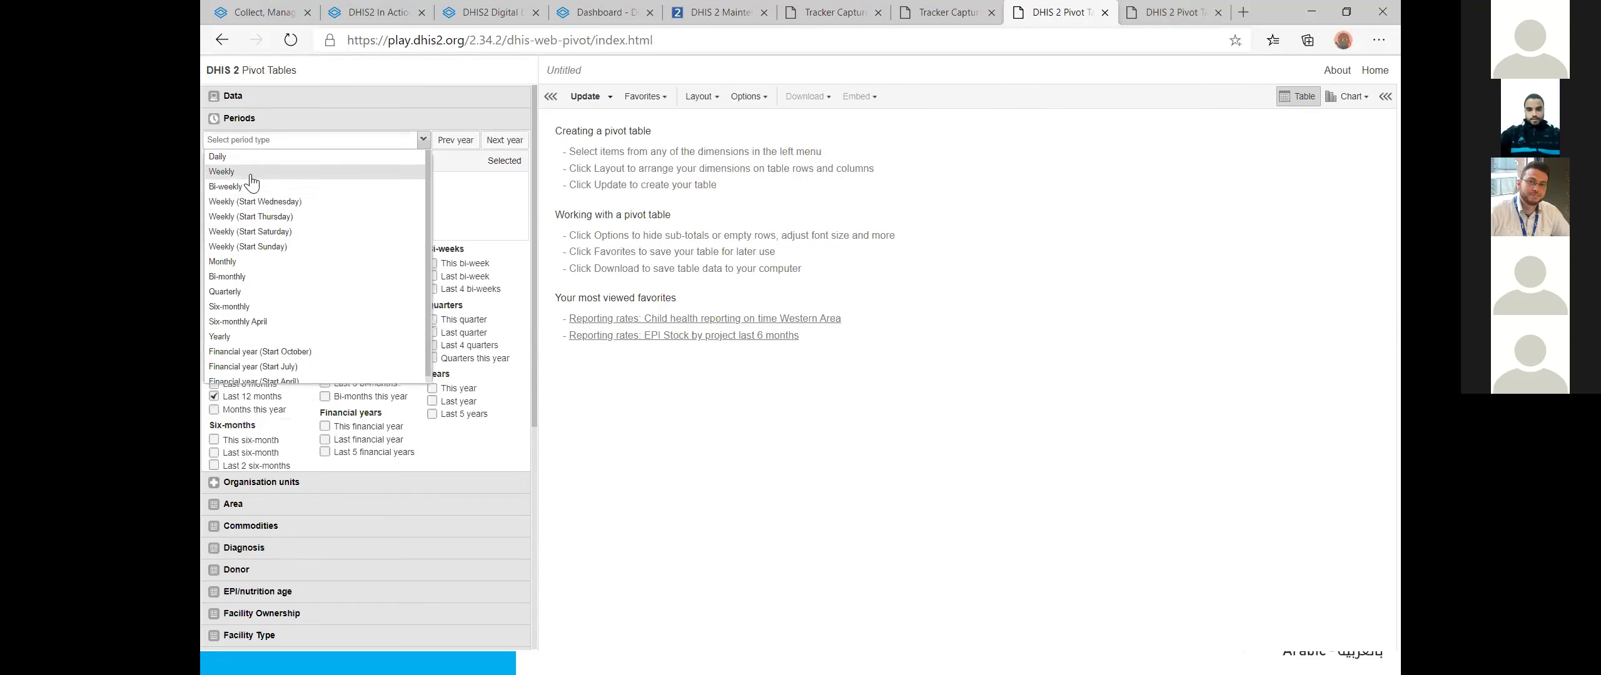
{"action": "left_click", "coordinate": [246, 263]}
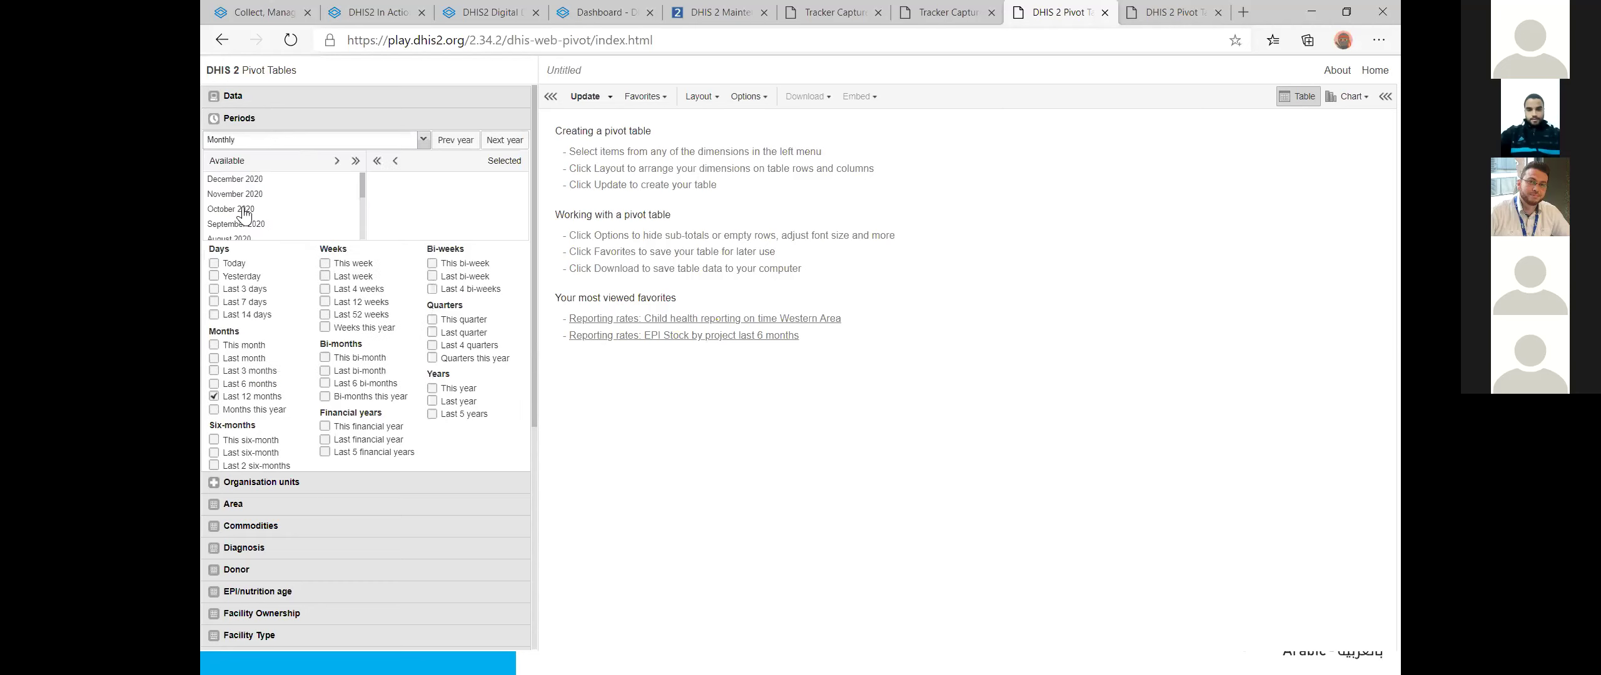
{"action": "left_click", "coordinate": [455, 140]}
{"action": "left_click", "coordinate": [455, 140]}
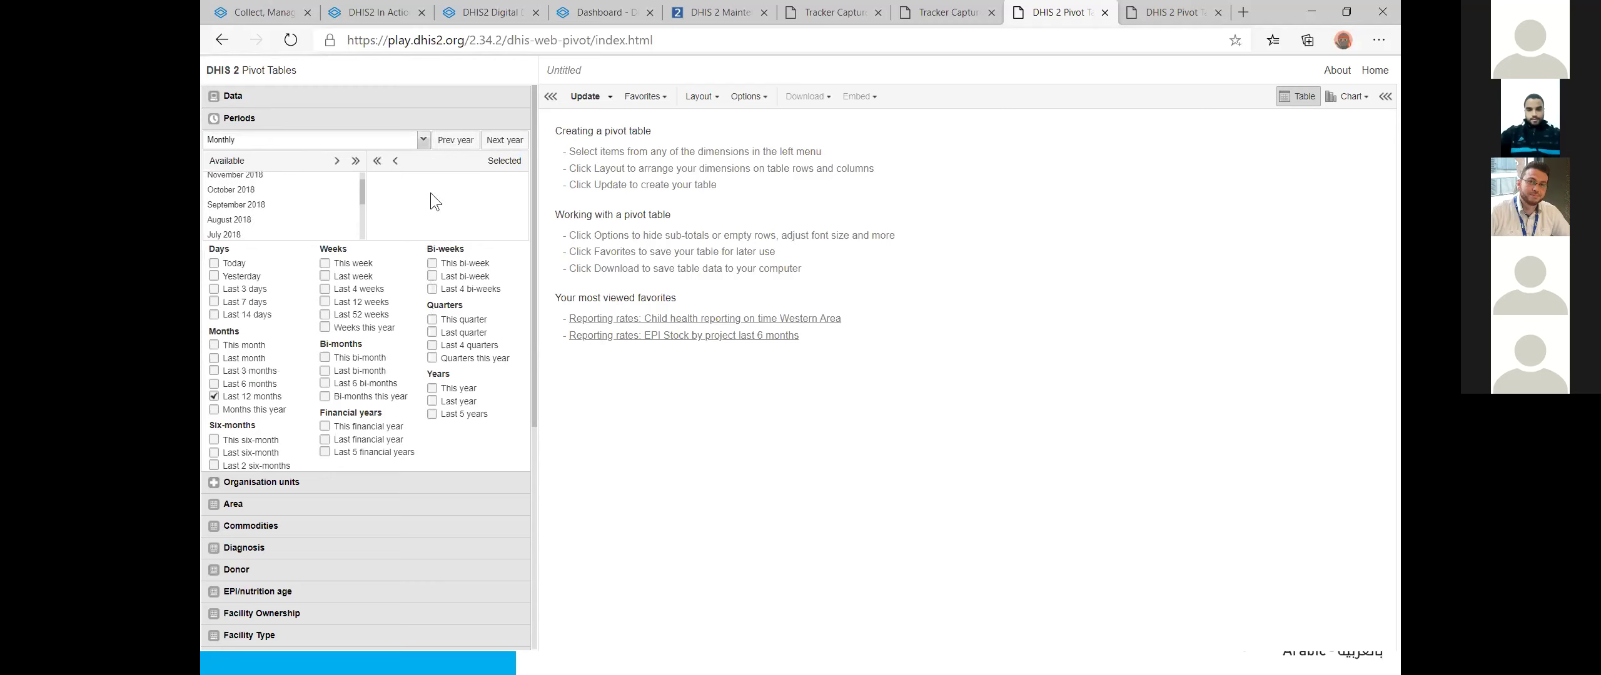
{"action": "left_click", "coordinate": [505, 140]}
{"action": "left_click", "coordinate": [504, 140]}
{"action": "left_click", "coordinate": [424, 140]}
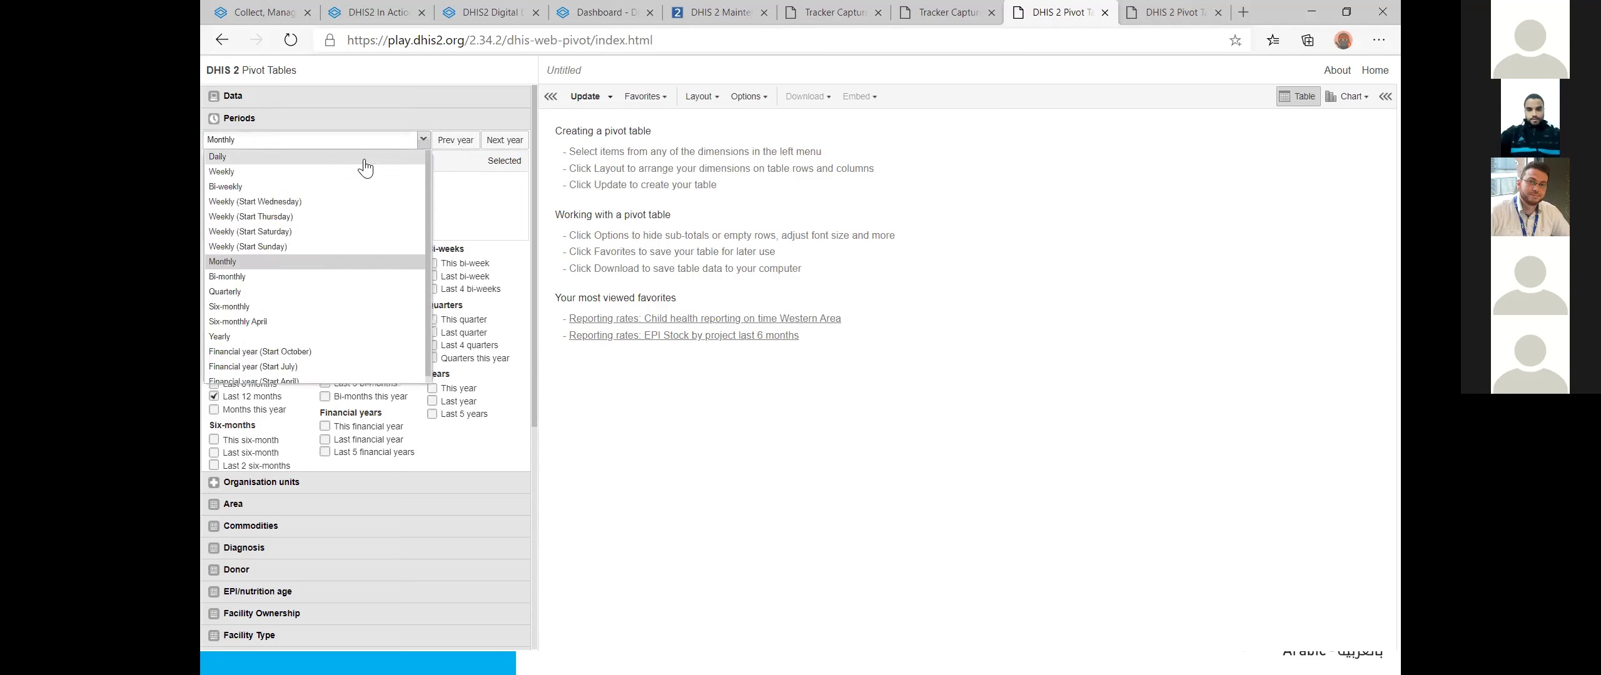
{"action": "left_click", "coordinate": [365, 158]}
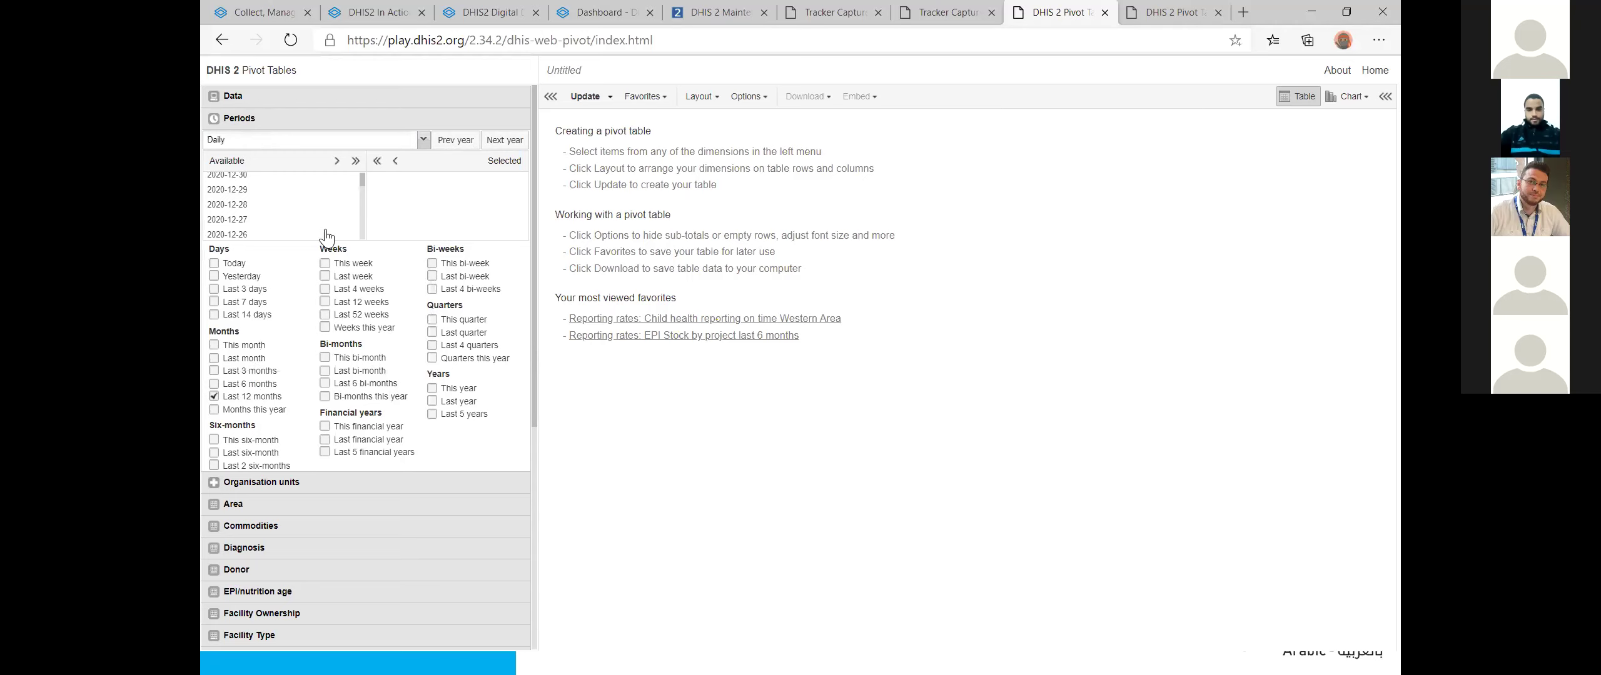
{"action": "left_click", "coordinate": [341, 484]}
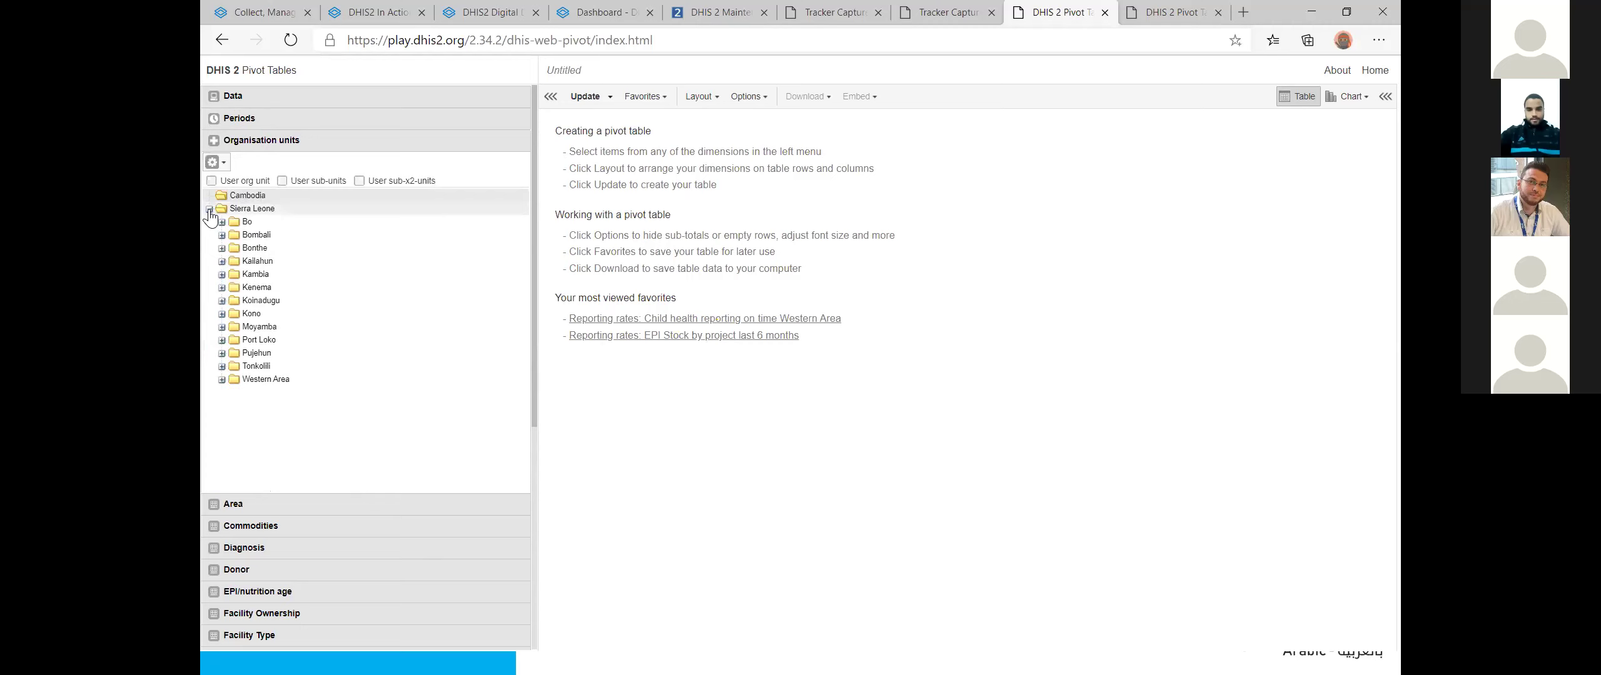
Step: Select Bo district, update the table, then expand Bo and Badjia in the tree
{"action": "double_click", "coordinate": [241, 208]}
{"action": "double_click", "coordinate": [250, 209]}
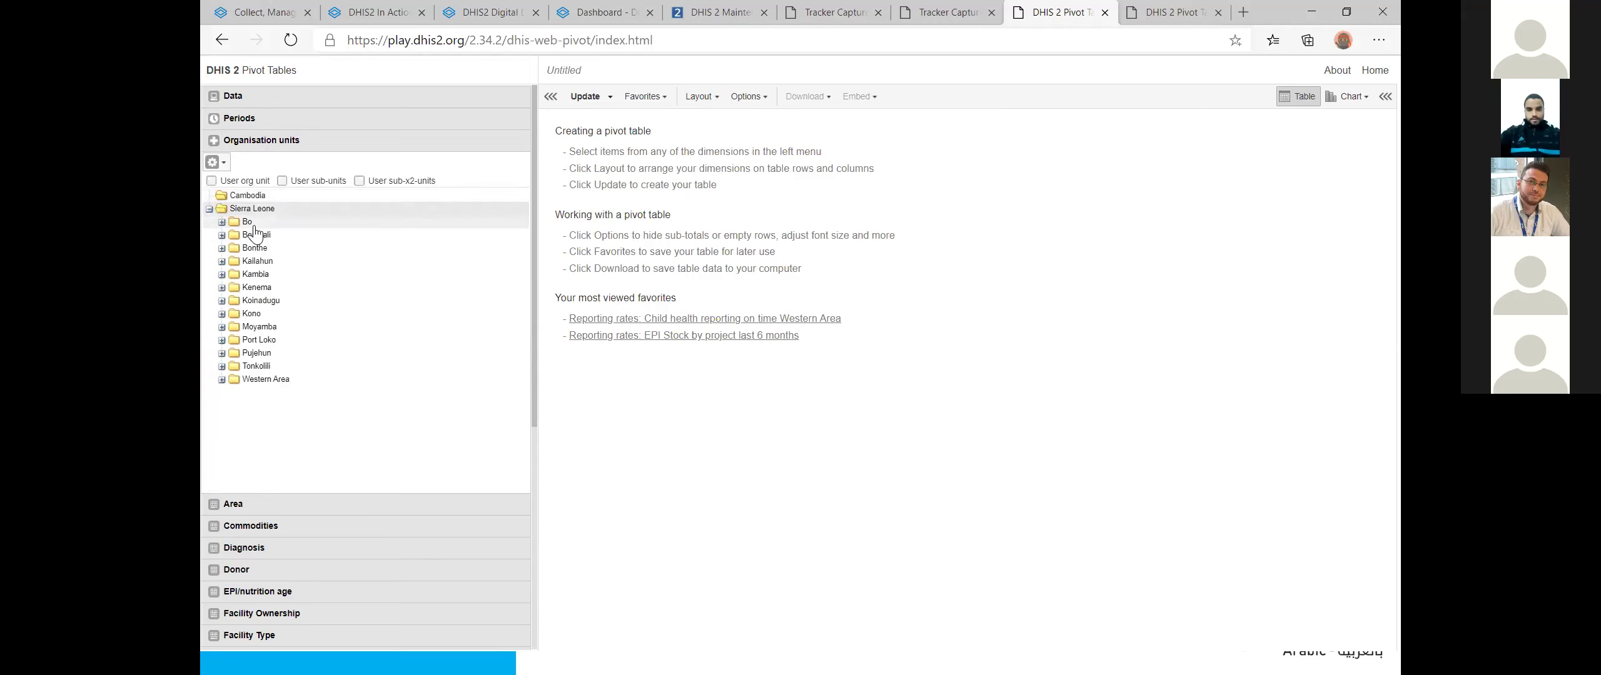
{"action": "left_click", "coordinate": [249, 223]}
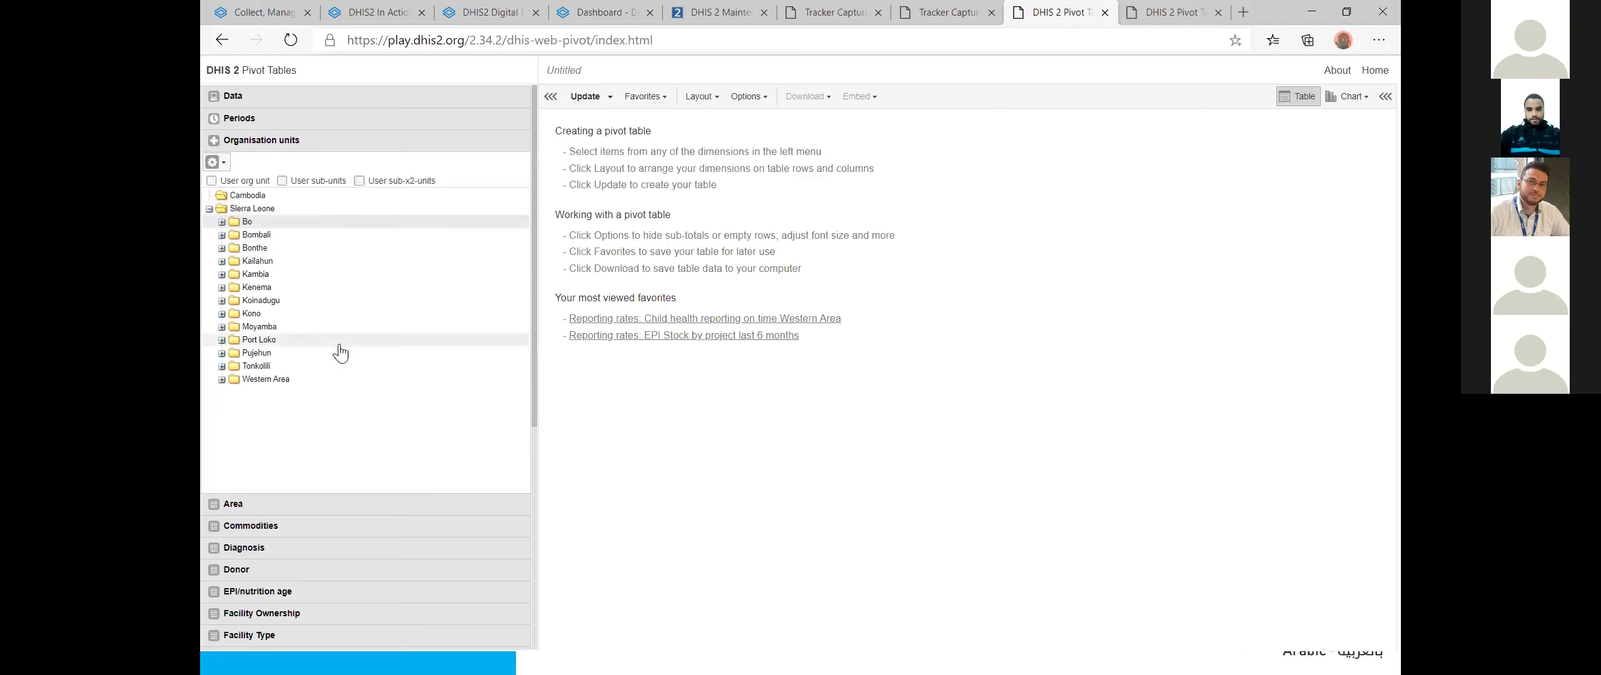
{"action": "left_click", "coordinate": [584, 99]}
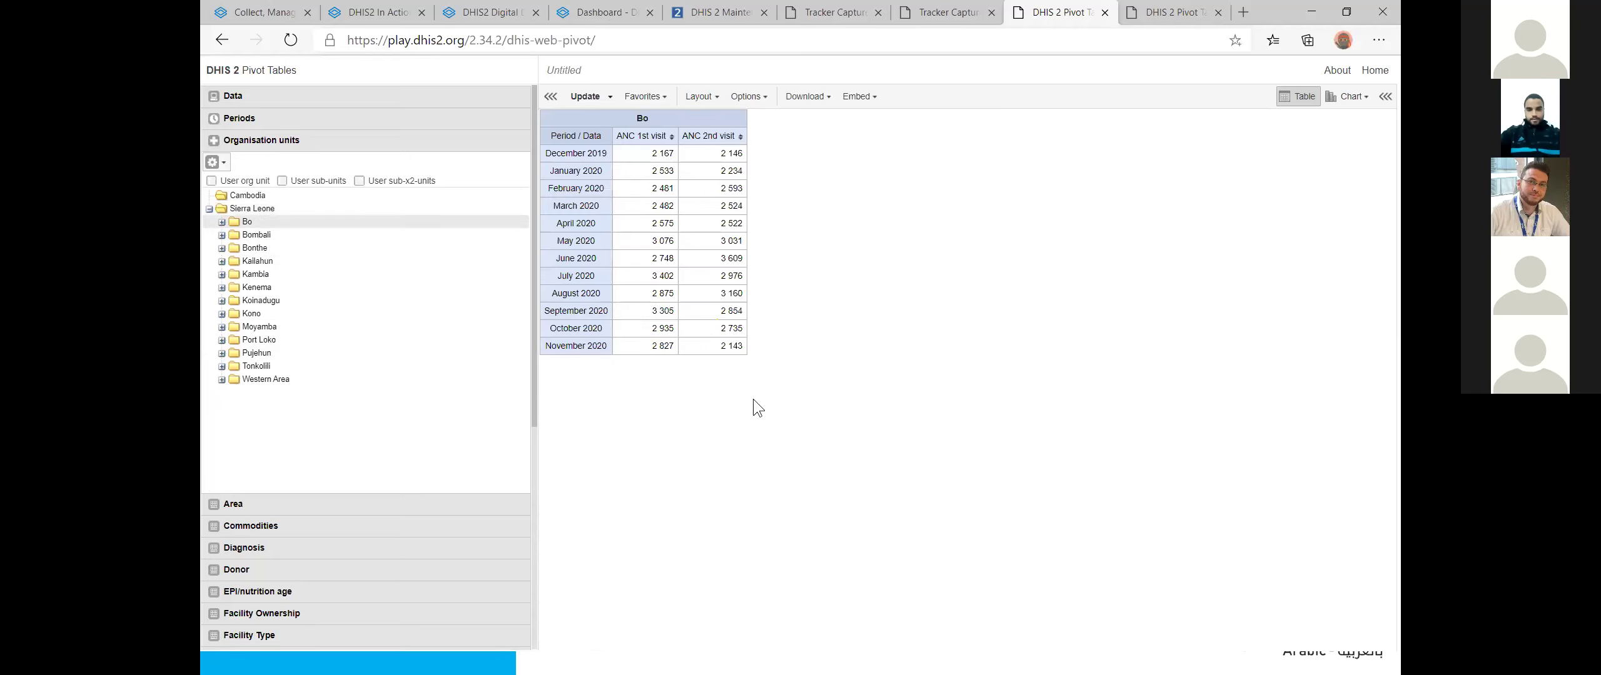
{"action": "left_click", "coordinate": [222, 222]}
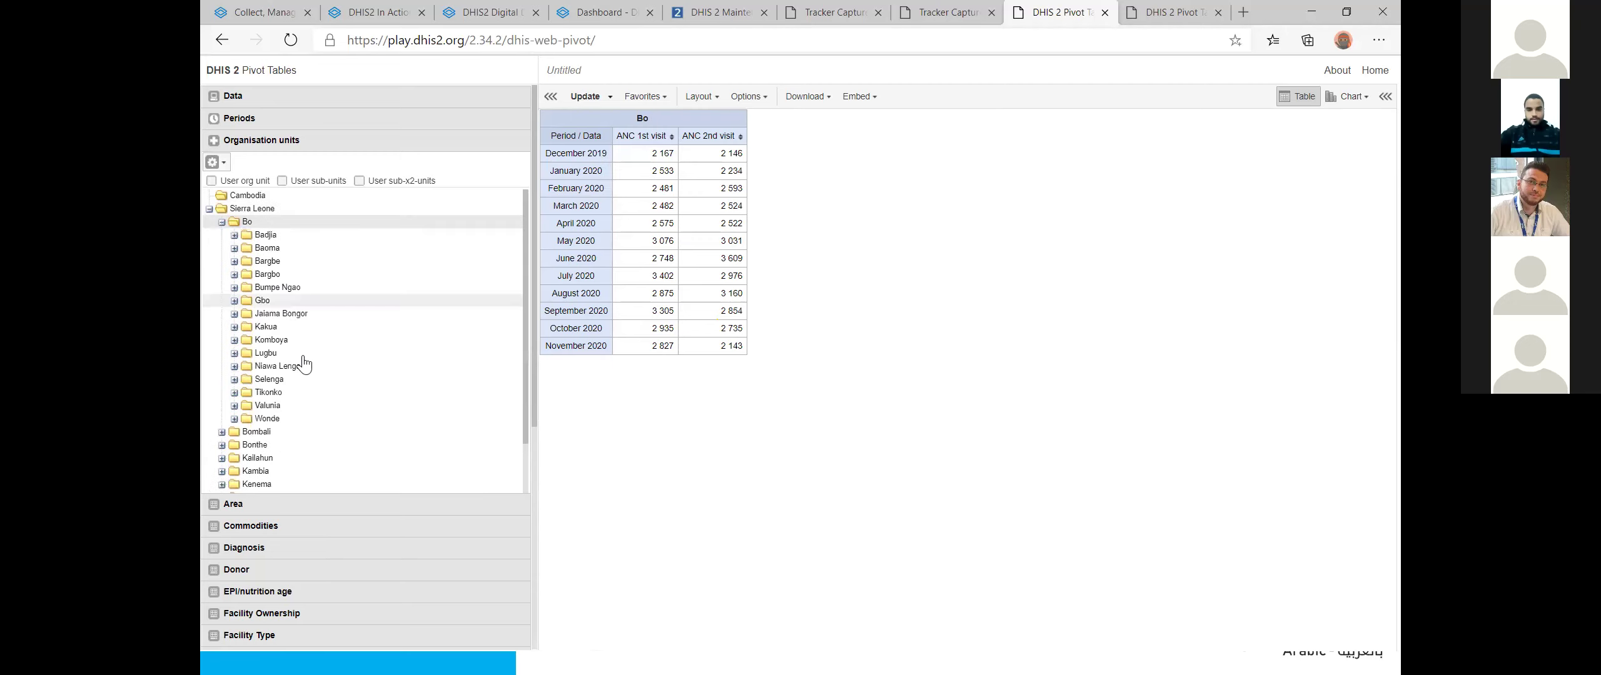
{"action": "left_click", "coordinate": [234, 235]}
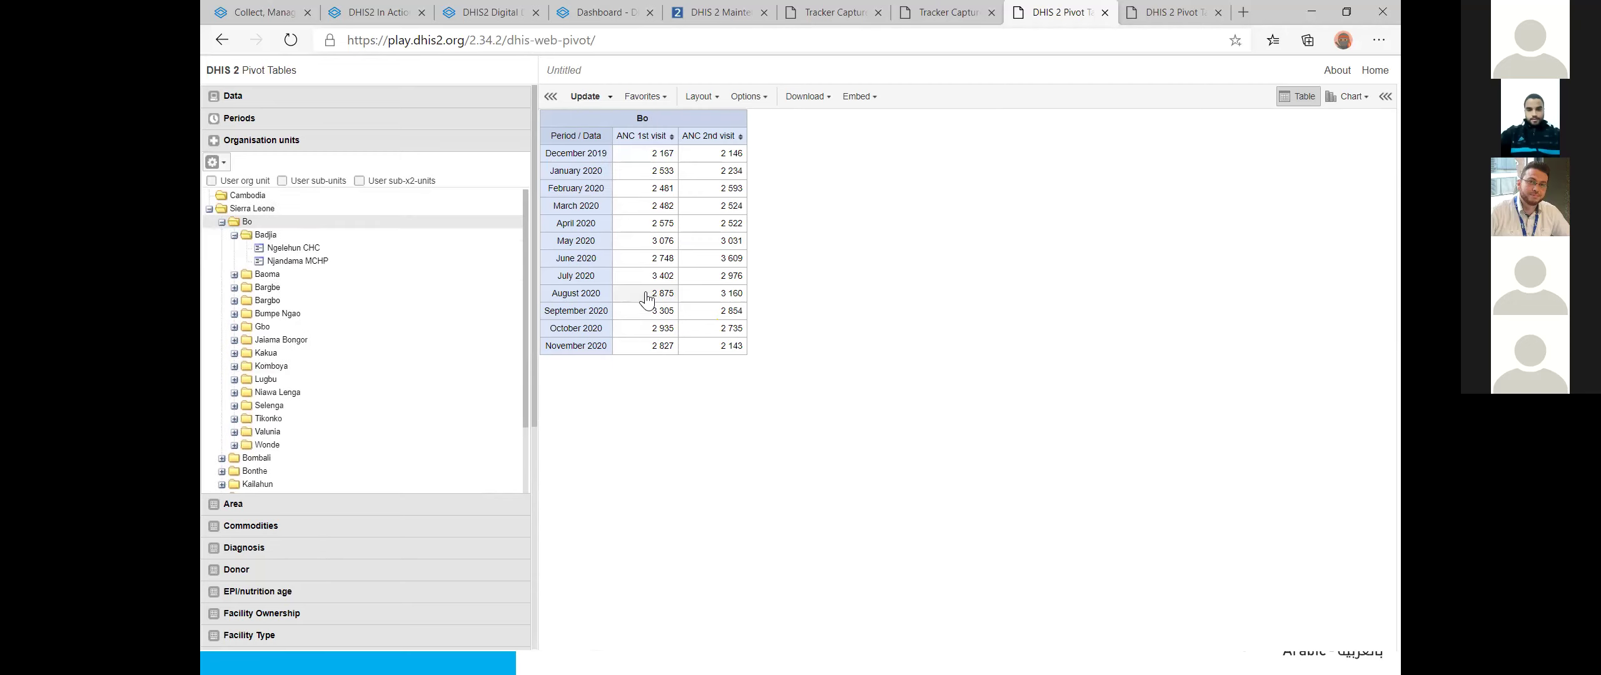
{"action": "left_click", "coordinate": [318, 122]}
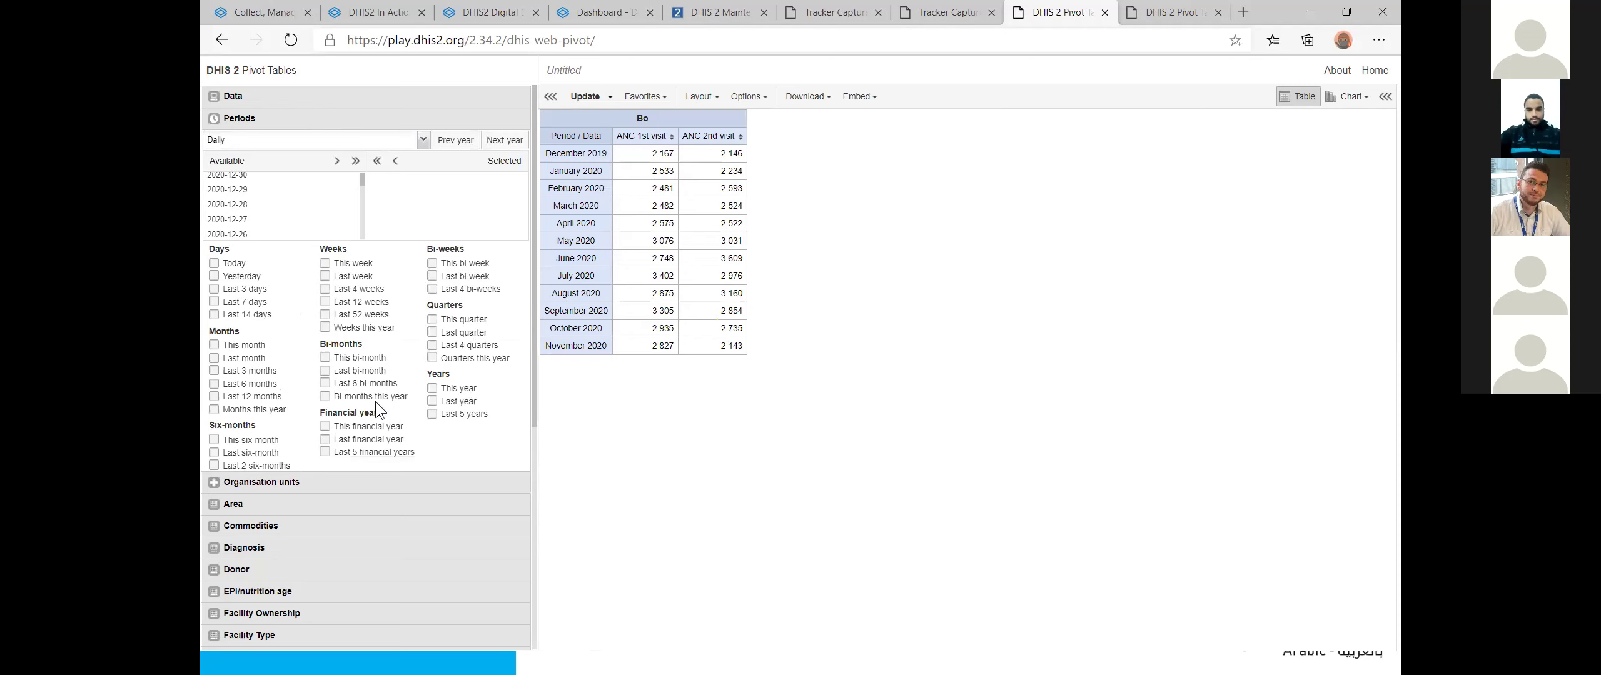
Step: Limit the period to This month and update the table for Sierra Leone
{"action": "left_click", "coordinate": [259, 346]}
{"action": "left_click", "coordinate": [585, 96]}
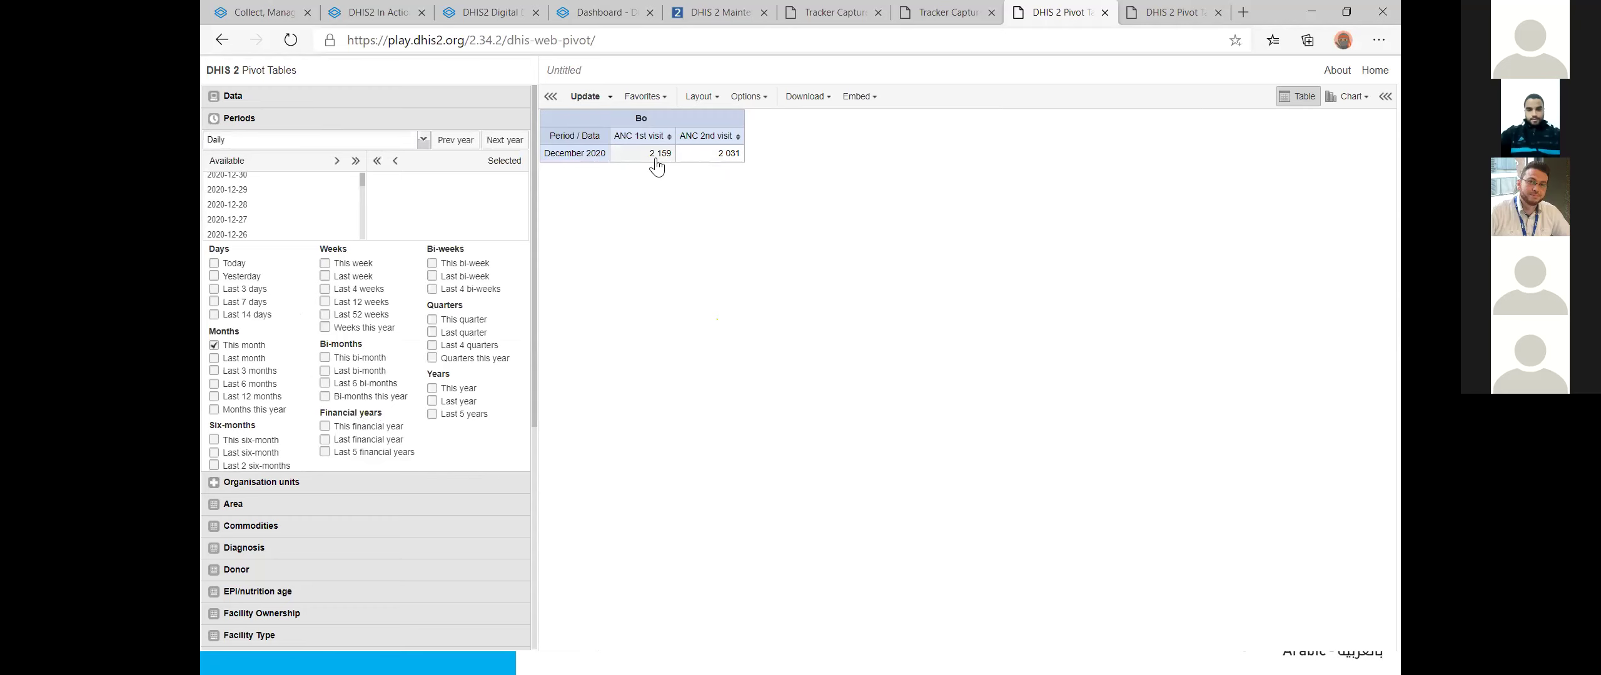
{"action": "left_click", "coordinate": [252, 485]}
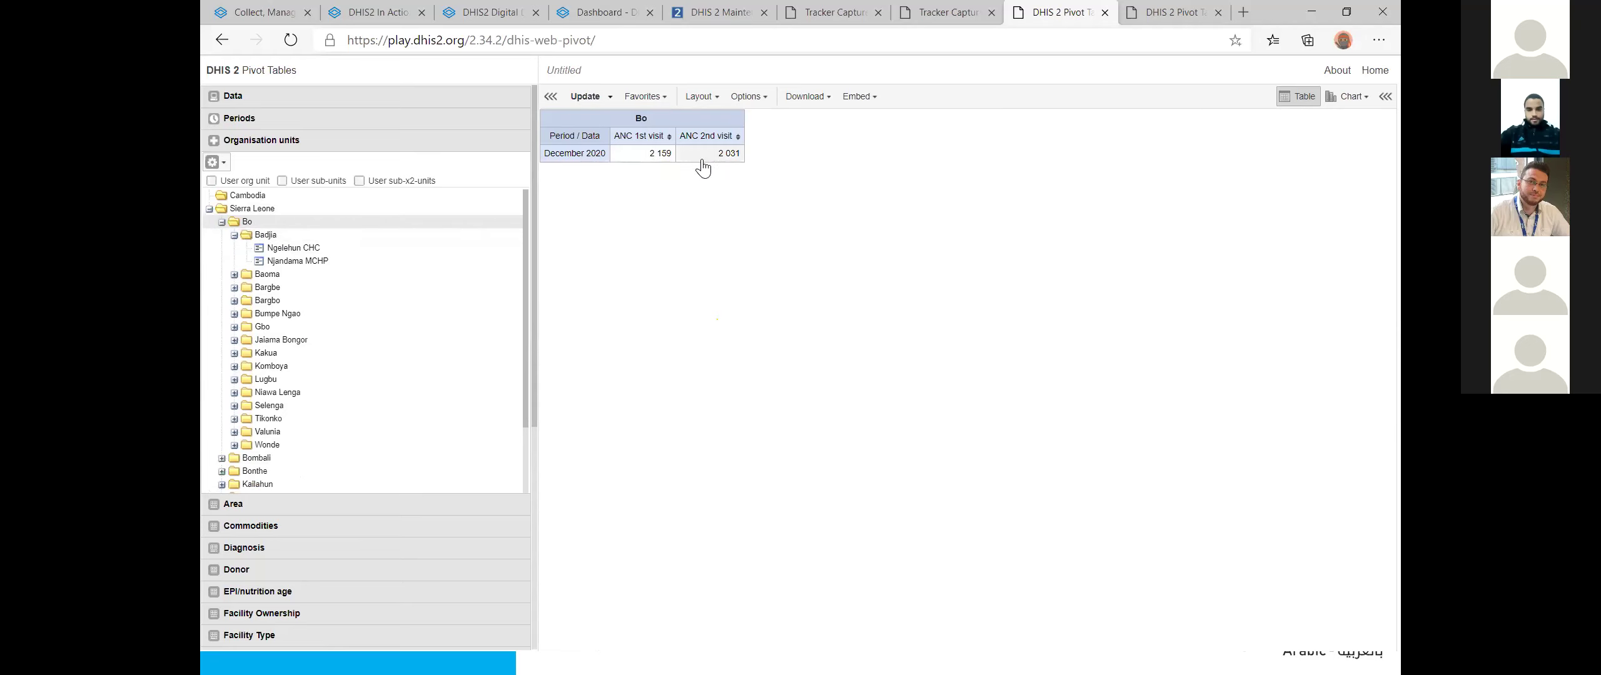
{"action": "scroll", "coordinate": [332, 304], "scroll_direction": "down", "scroll_amount": 1}
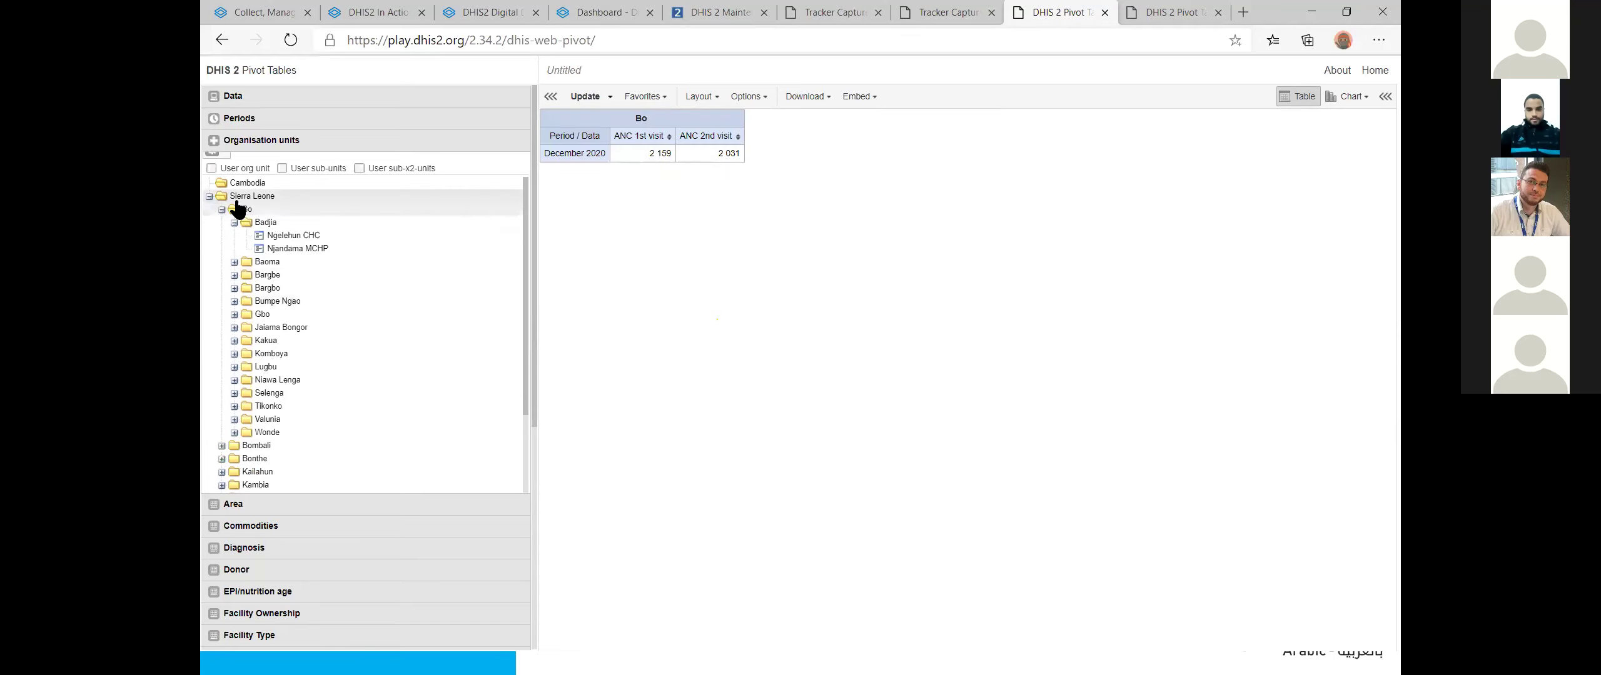
{"action": "left_click", "coordinate": [586, 98]}
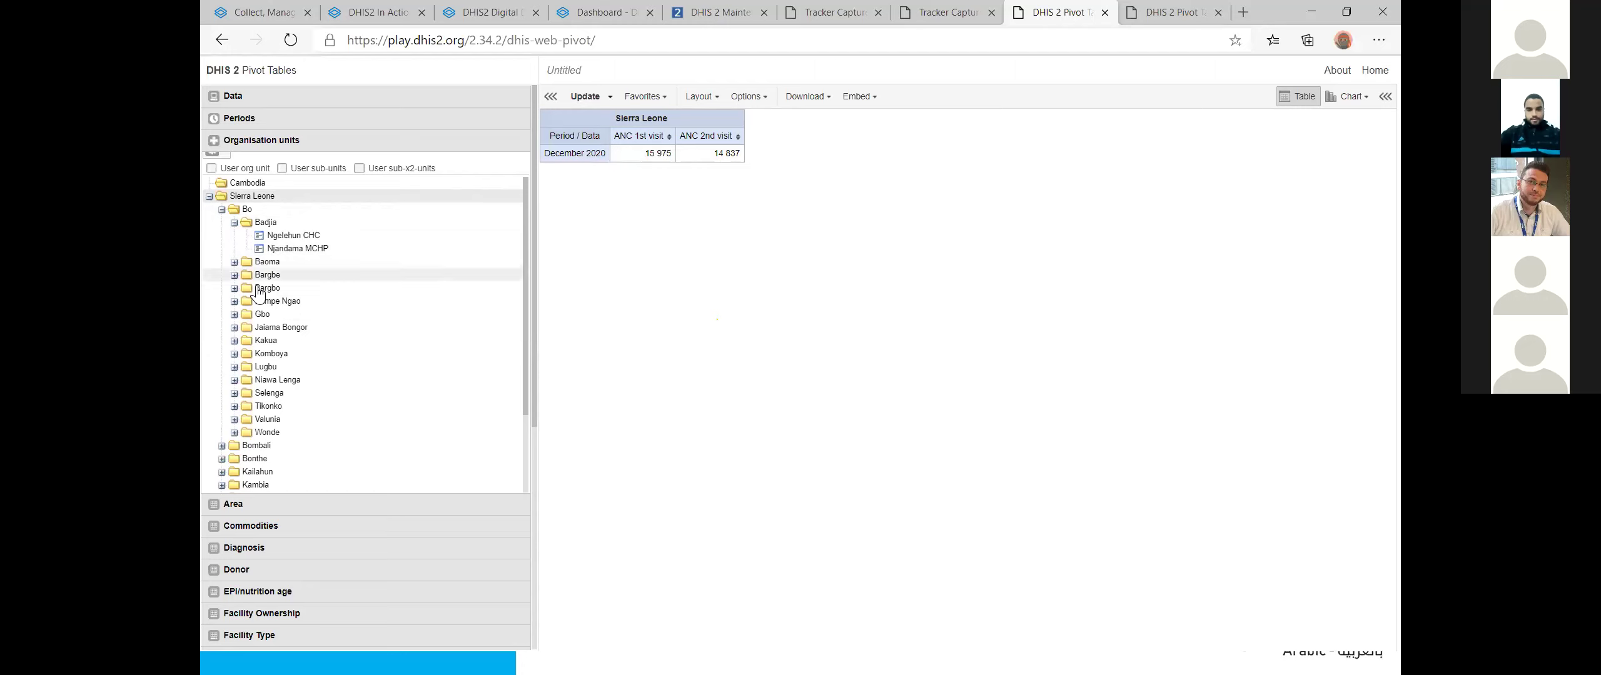
Step: Show the December 2020 table for Badjia chiefdom (ANC 1st visit 23, 2nd visit 21)
{"action": "left_click", "coordinate": [209, 196]}
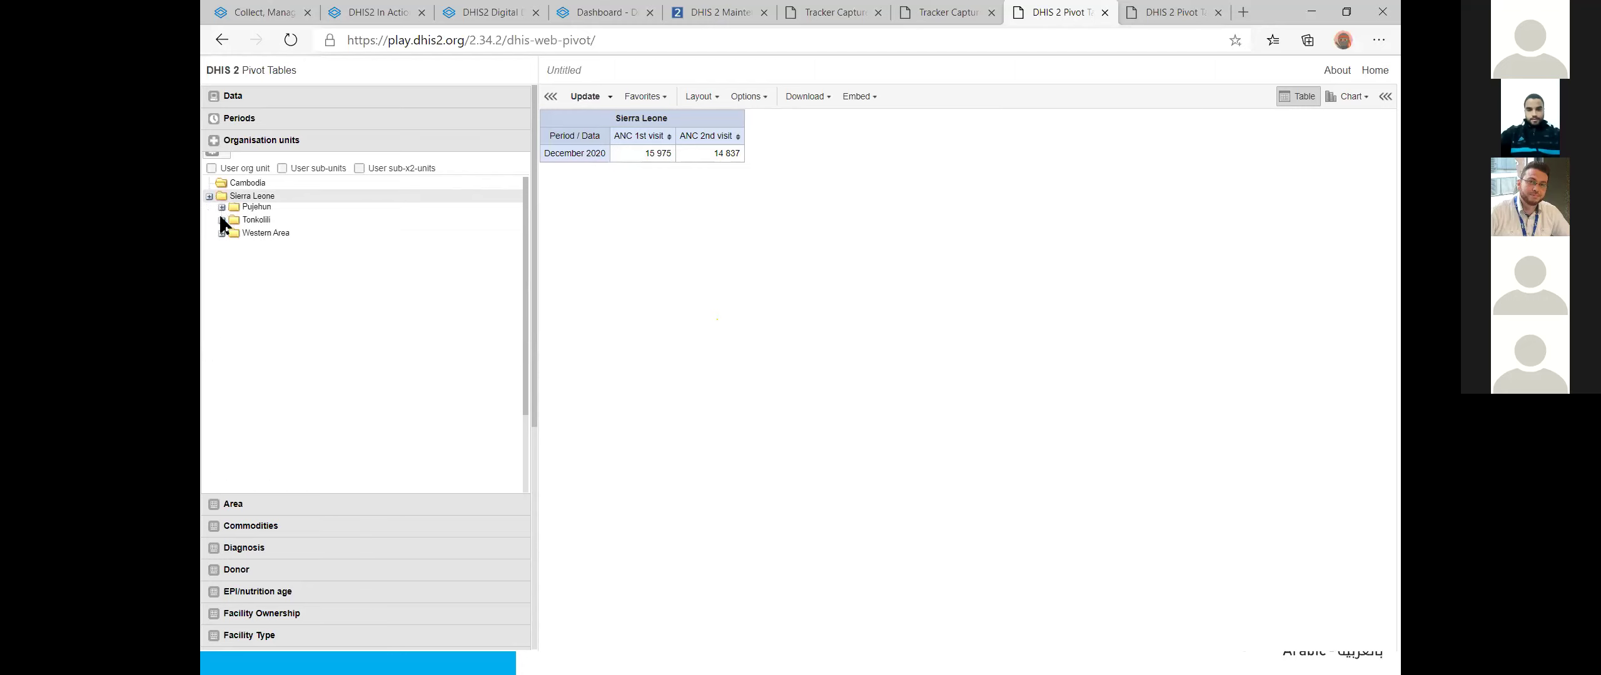
{"action": "left_click", "coordinate": [210, 196]}
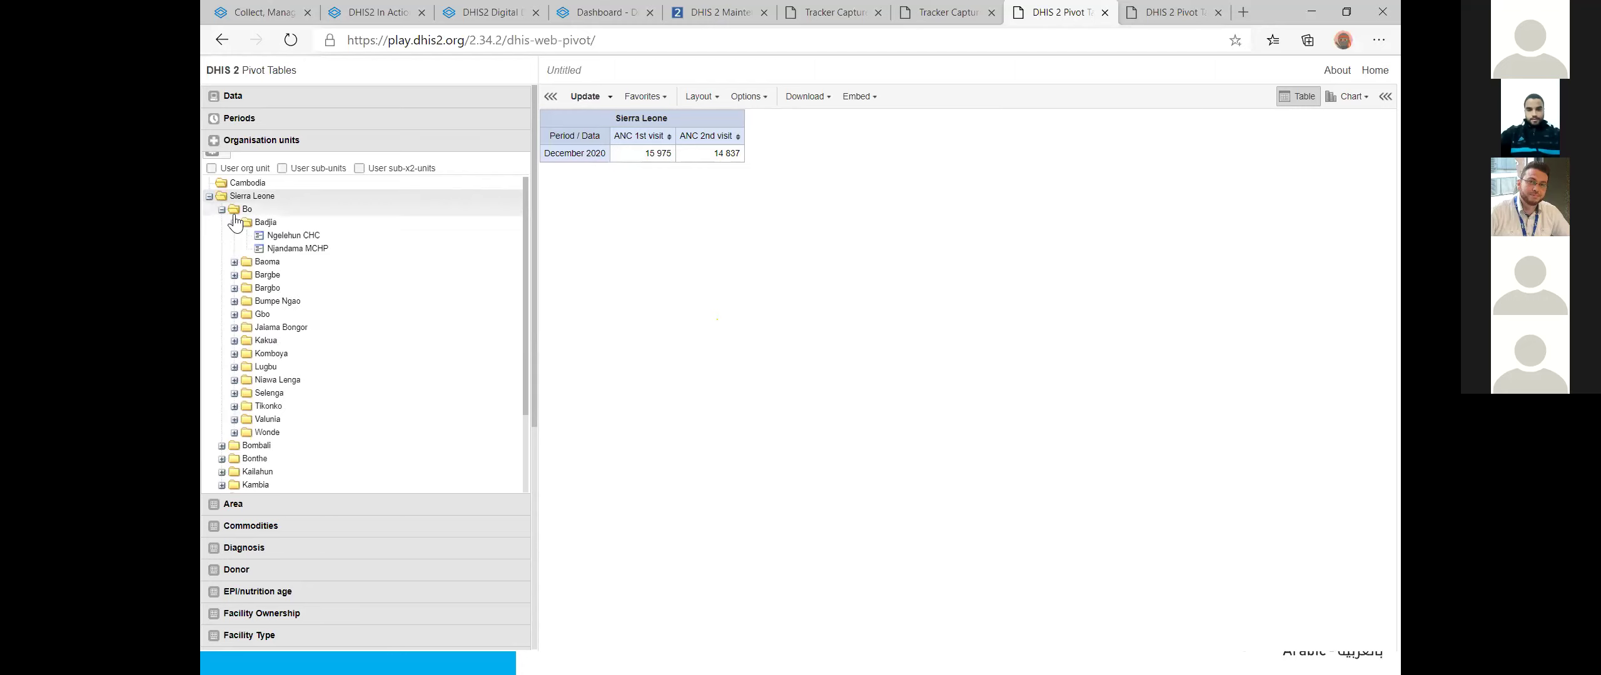
{"action": "left_click", "coordinate": [222, 210]}
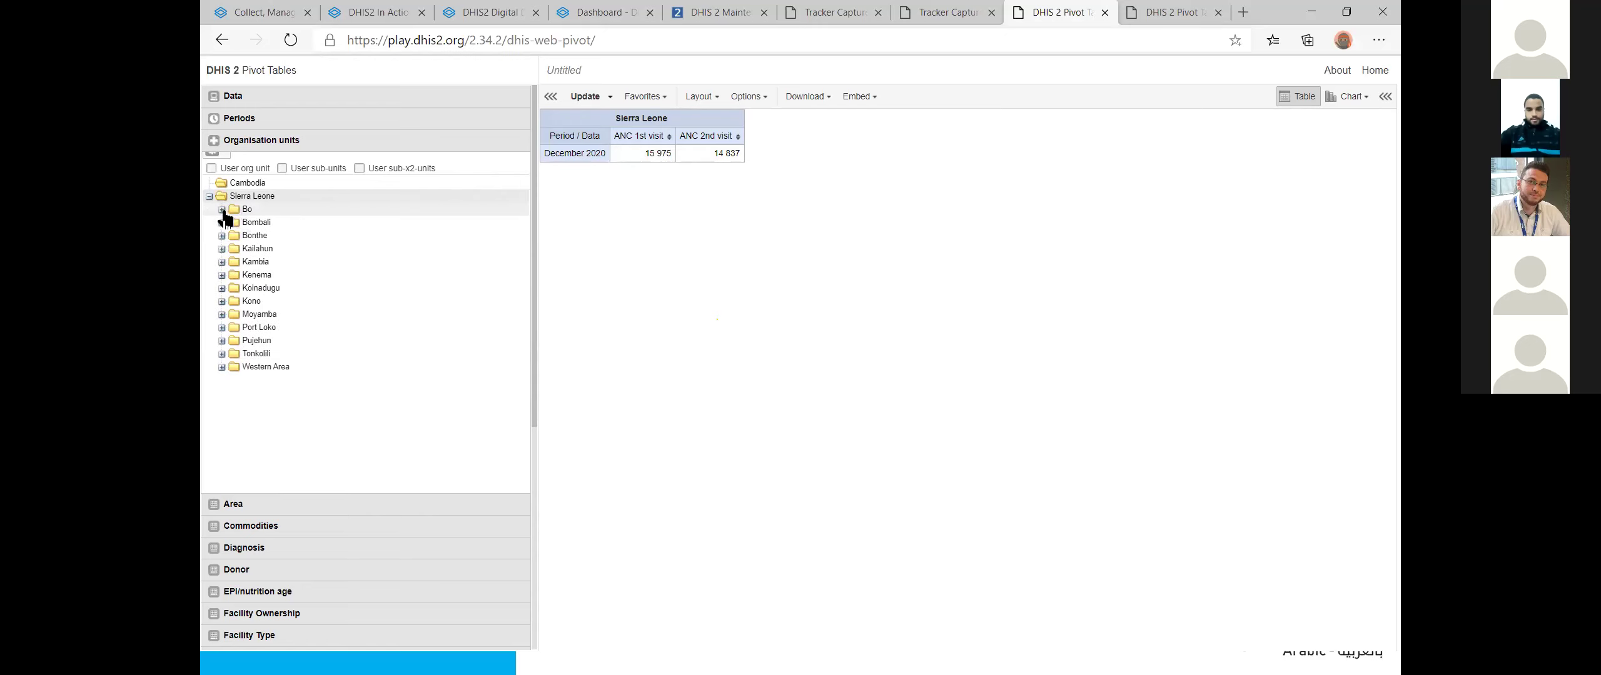
{"action": "left_click", "coordinate": [221, 210]}
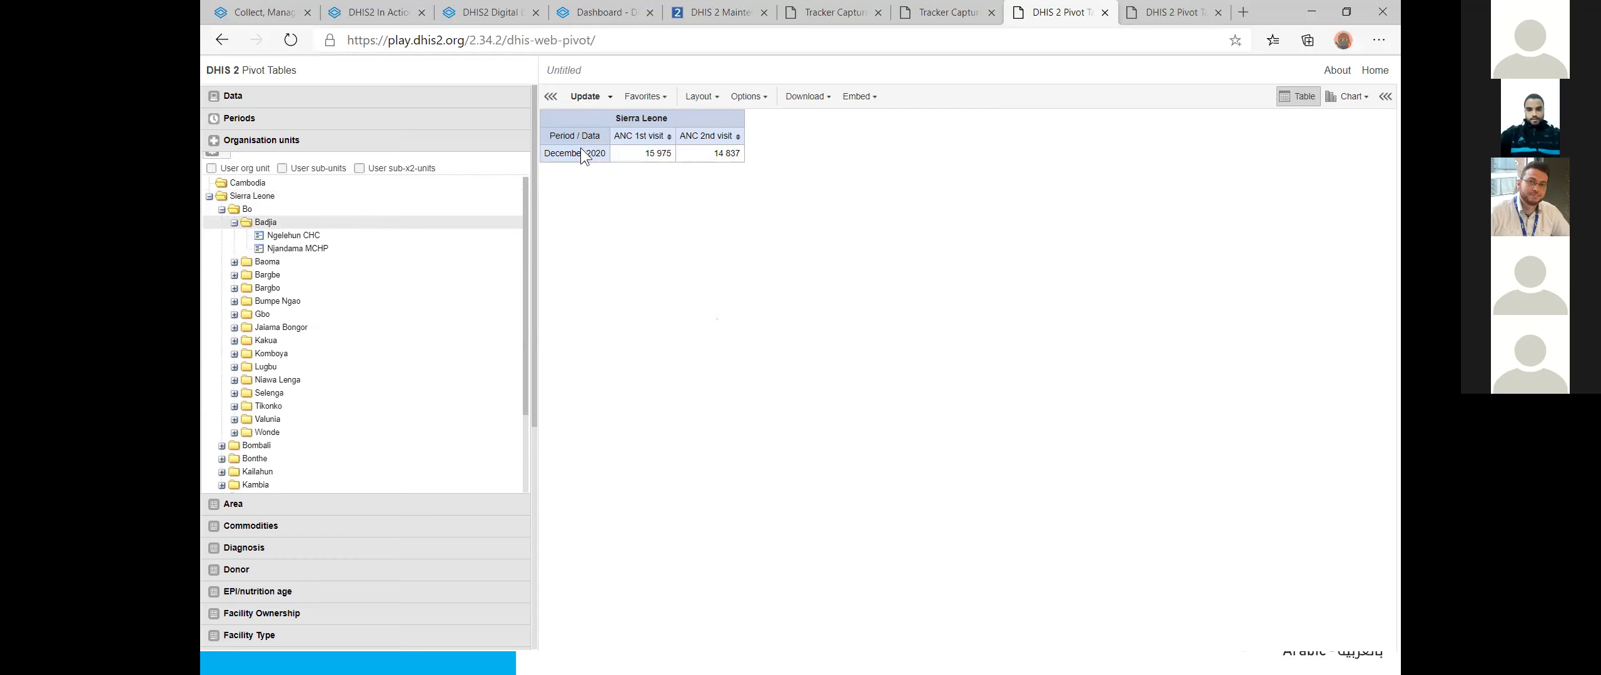
{"action": "left_click", "coordinate": [585, 97]}
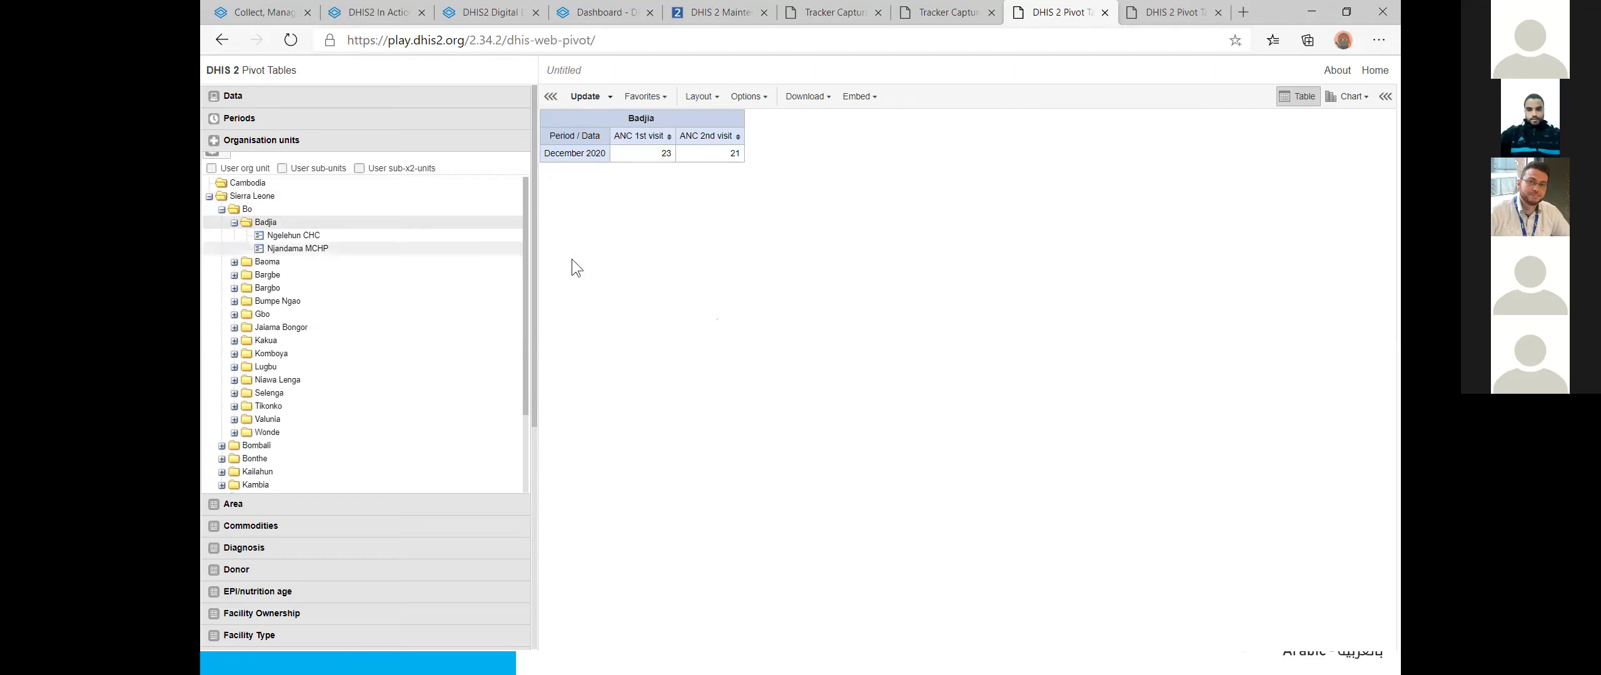
{"action": "left_click", "coordinate": [747, 96]}
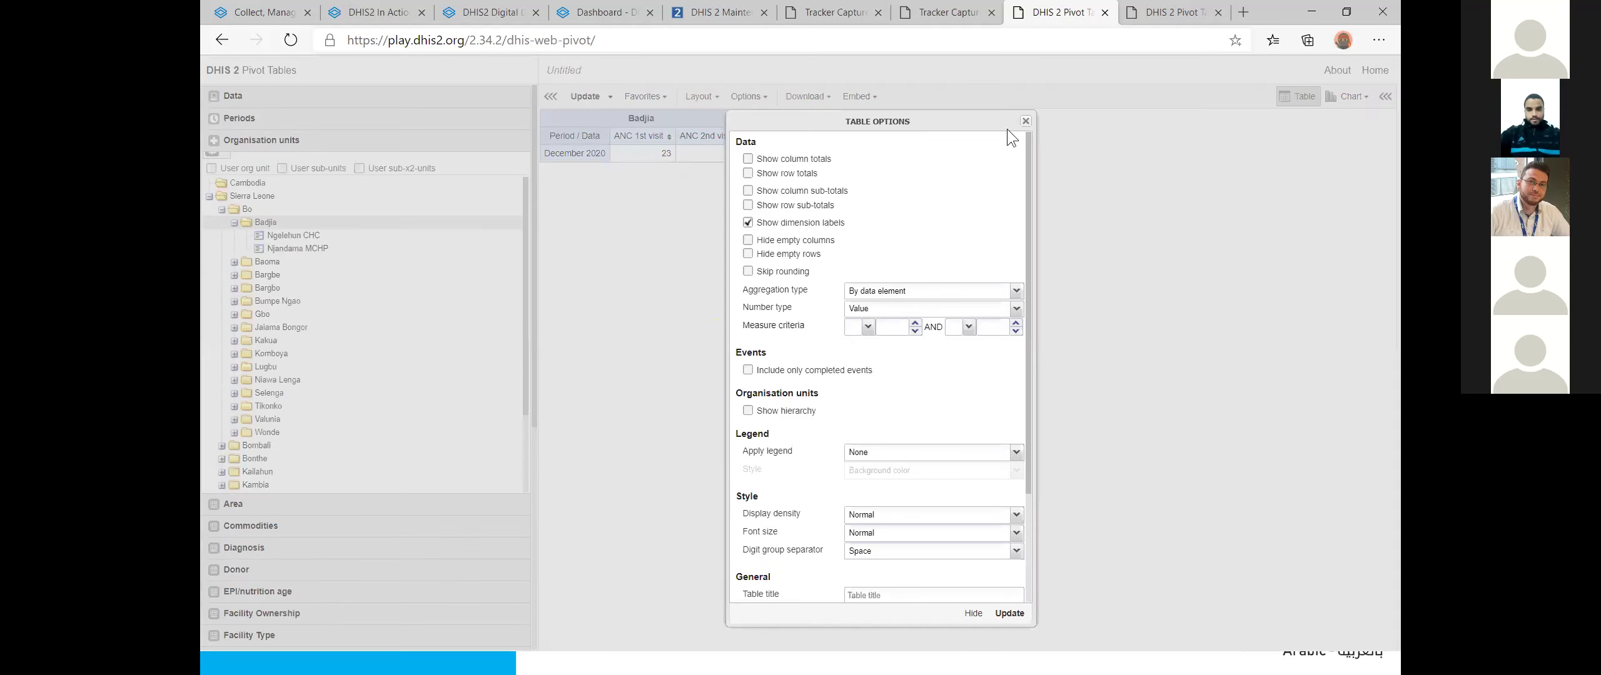
Step: Swap the Badjia table layout so Periods are columns and Data are rows, then update
{"action": "left_click", "coordinate": [1025, 120]}
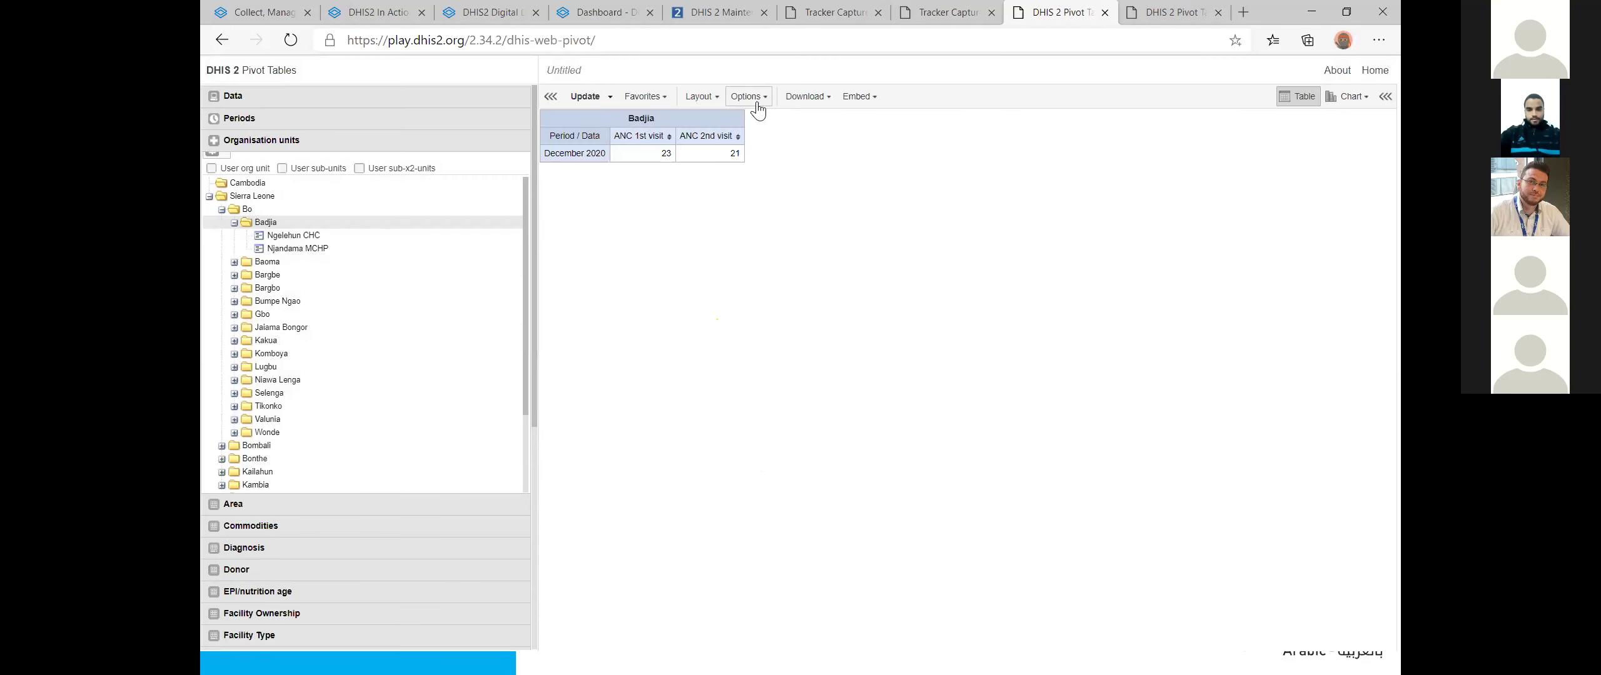
{"action": "left_click", "coordinate": [701, 96]}
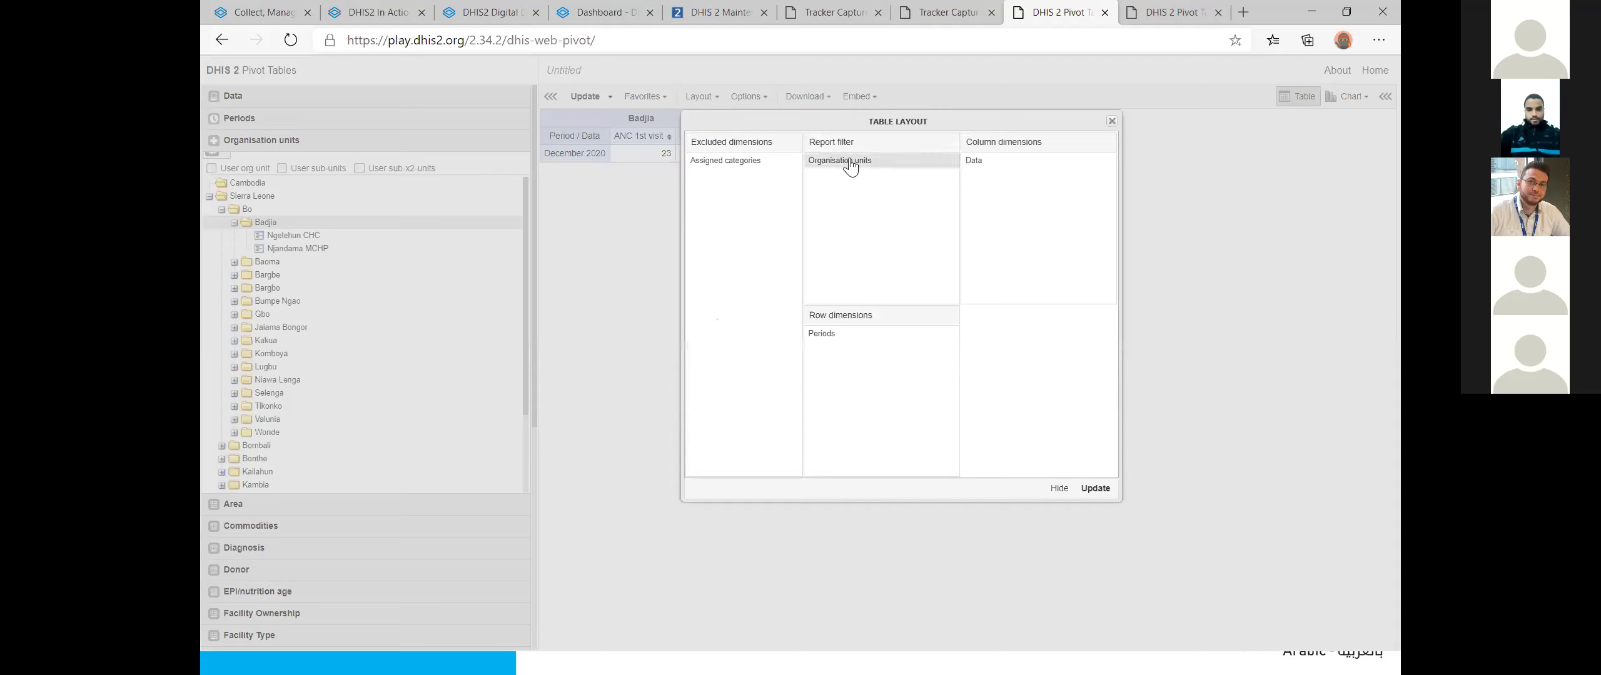
{"action": "mouse_move", "coordinate": [835, 342]}
{"action": "left_mouse_down"}
{"action": "mouse_move", "coordinate": [855, 350]}
{"action": "mouse_move", "coordinate": [1033, 219]}
{"action": "mouse_move", "coordinate": [1004, 168]}
{"action": "mouse_move", "coordinate": [808, 313]}
{"action": "mouse_move", "coordinate": [833, 390]}
{"action": "left_mouse_up"}
{"action": "left_click", "coordinate": [1095, 488]}
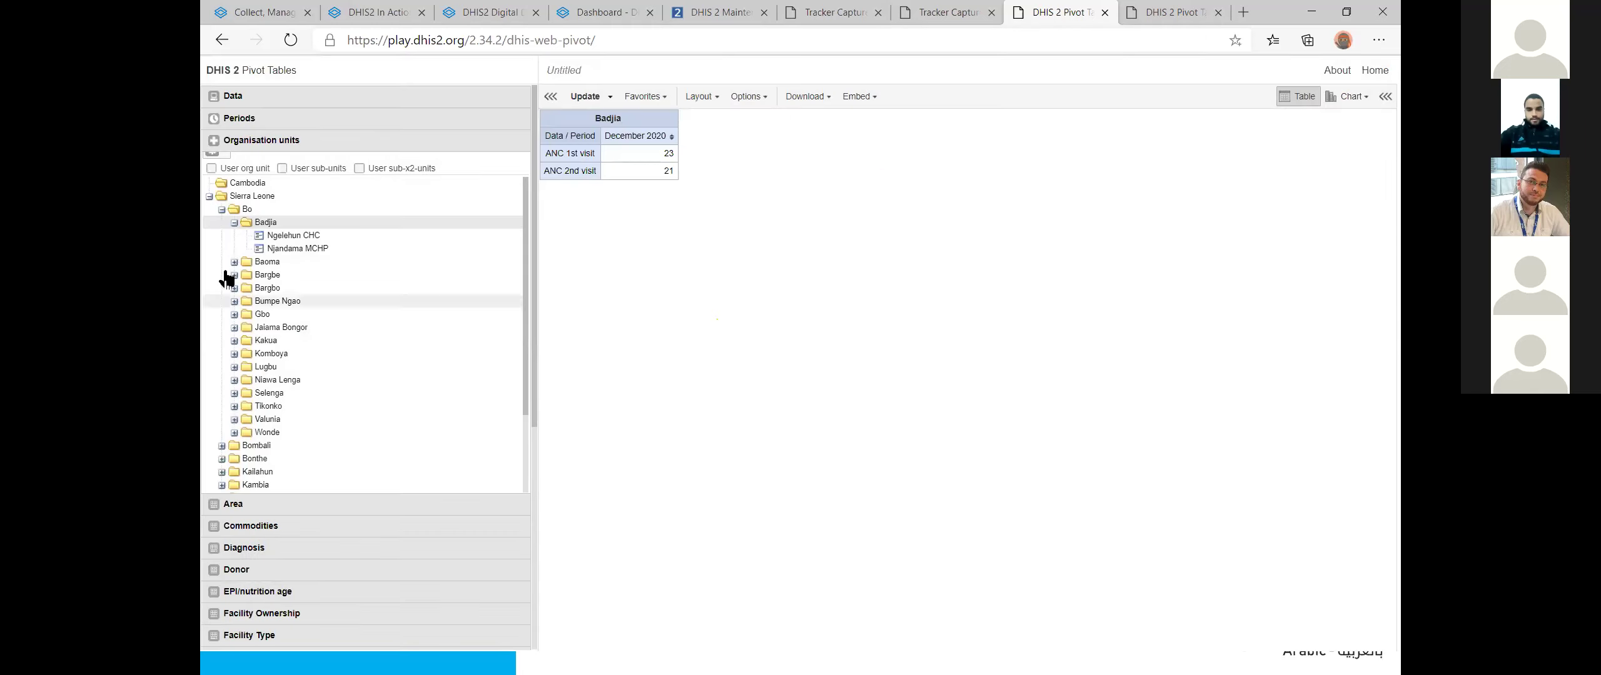
Step: Browse the Area, Commodities and Project dimension choices in the left panel
{"action": "left_click", "coordinate": [295, 145]}
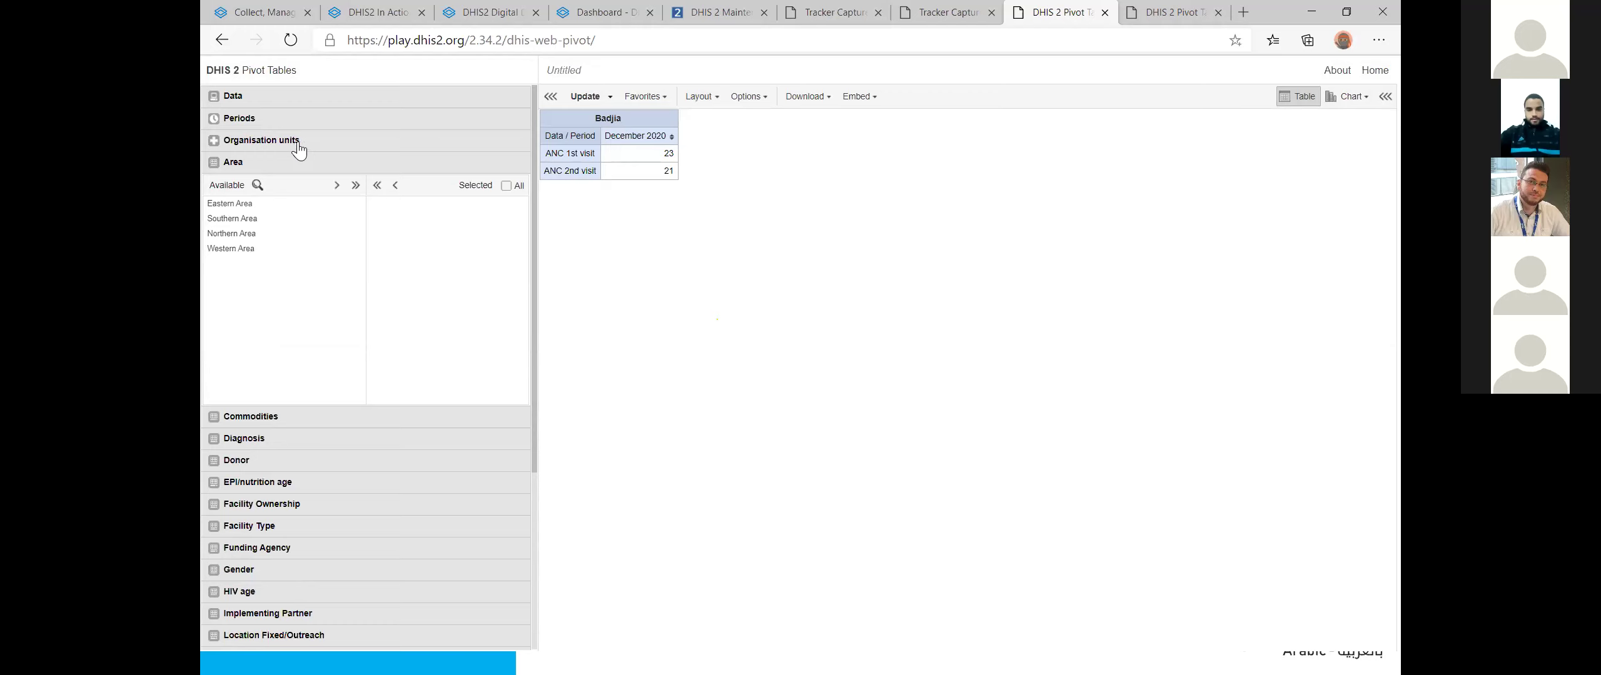
{"action": "left_click", "coordinate": [270, 463]}
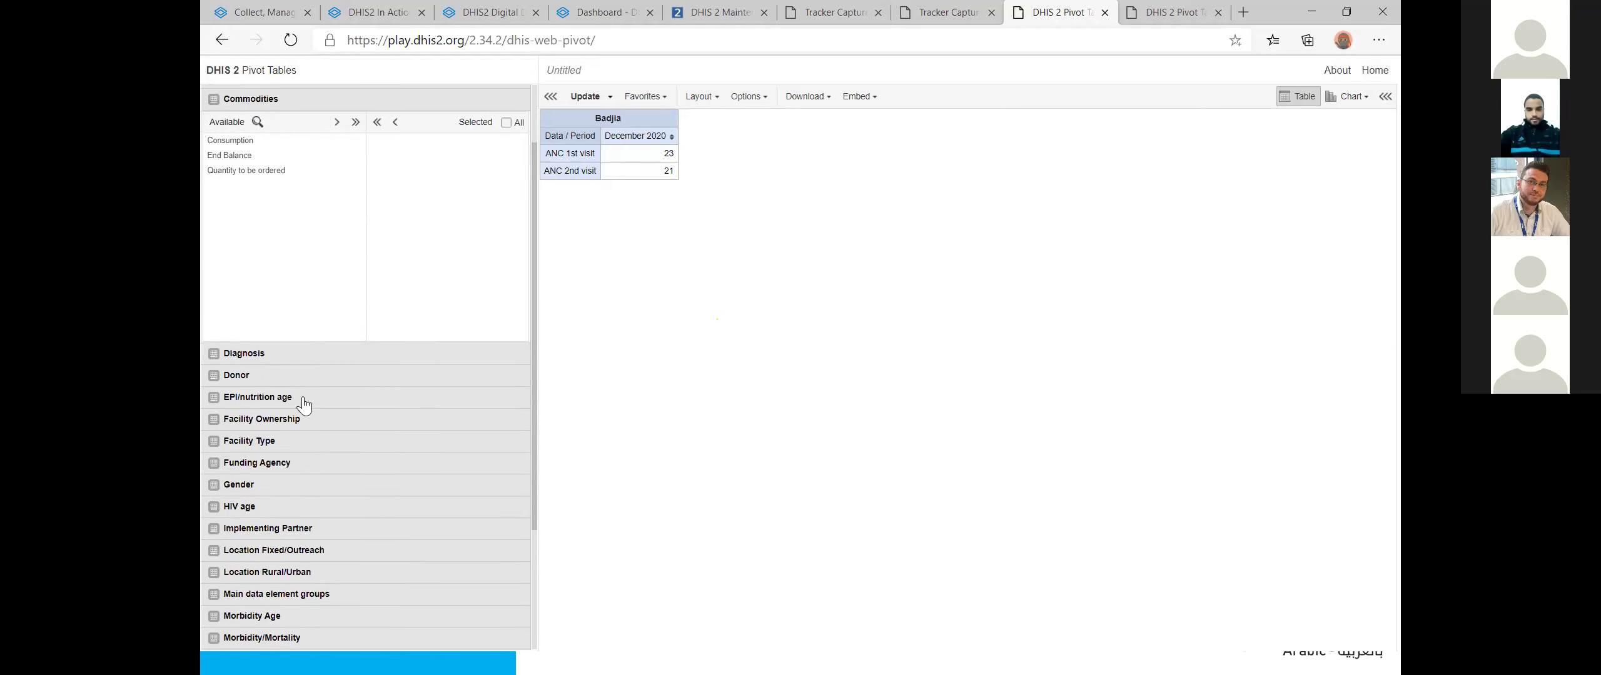
{"action": "scroll", "coordinate": [304, 402], "scroll_direction": "down", "scroll_amount": 3}
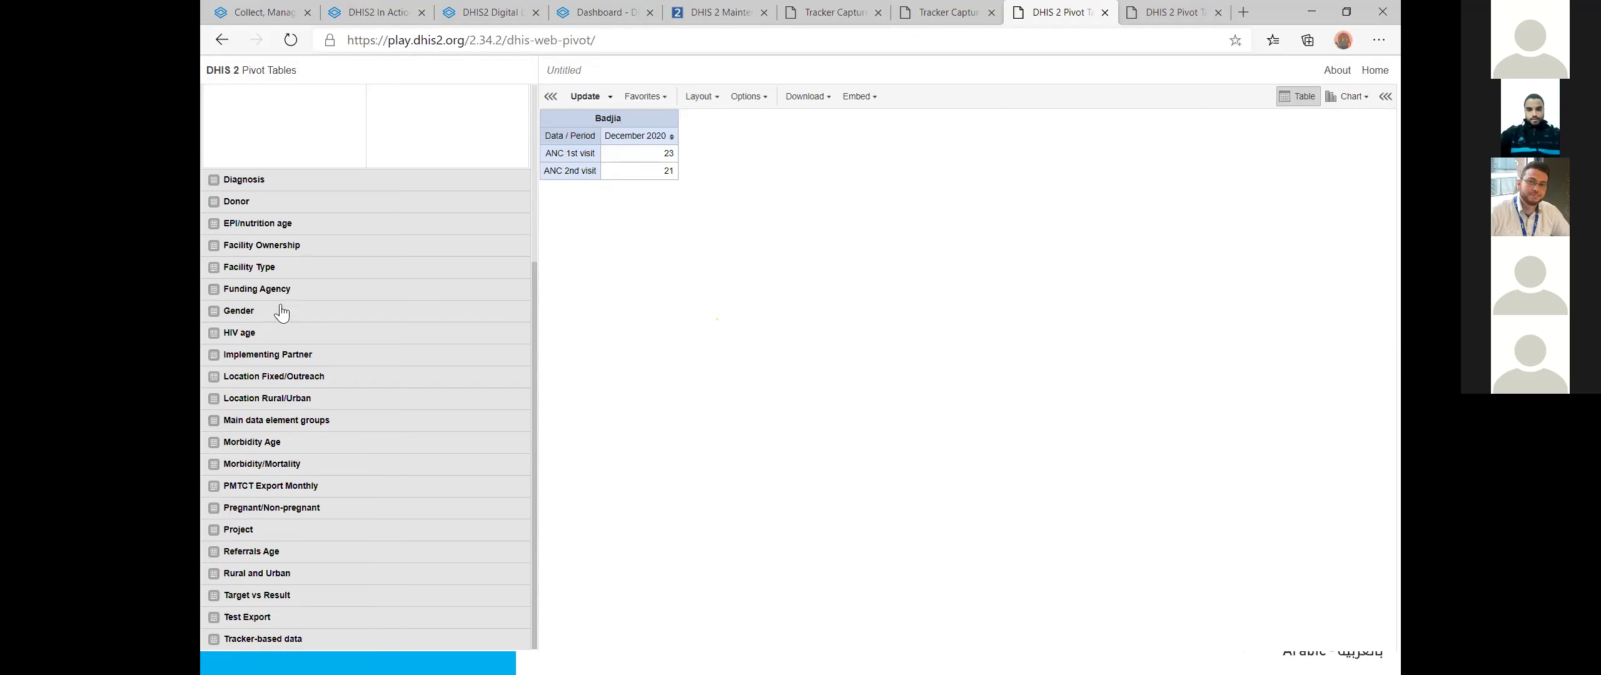
{"action": "left_click", "coordinate": [282, 533]}
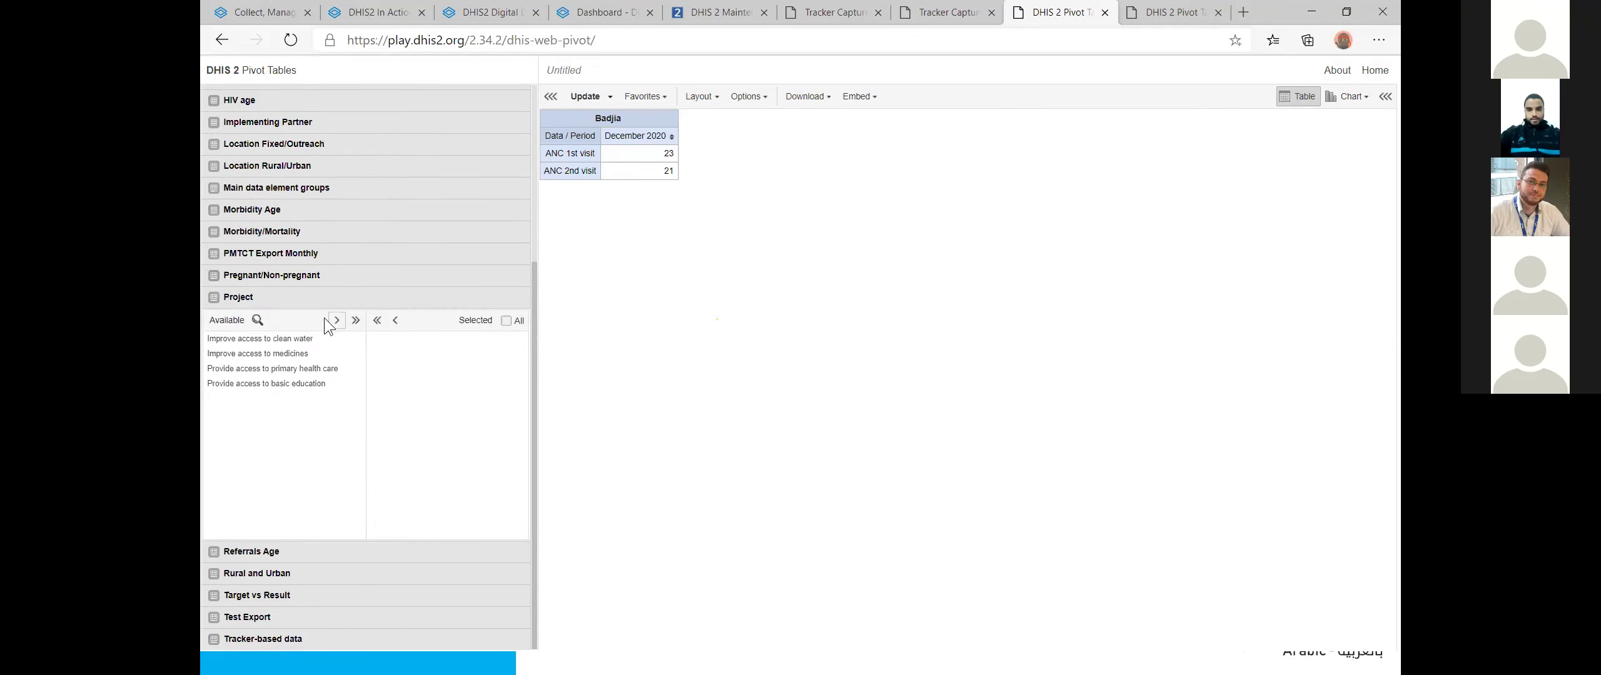
{"action": "scroll", "coordinate": [281, 200], "scroll_direction": "up", "scroll_amount": 3}
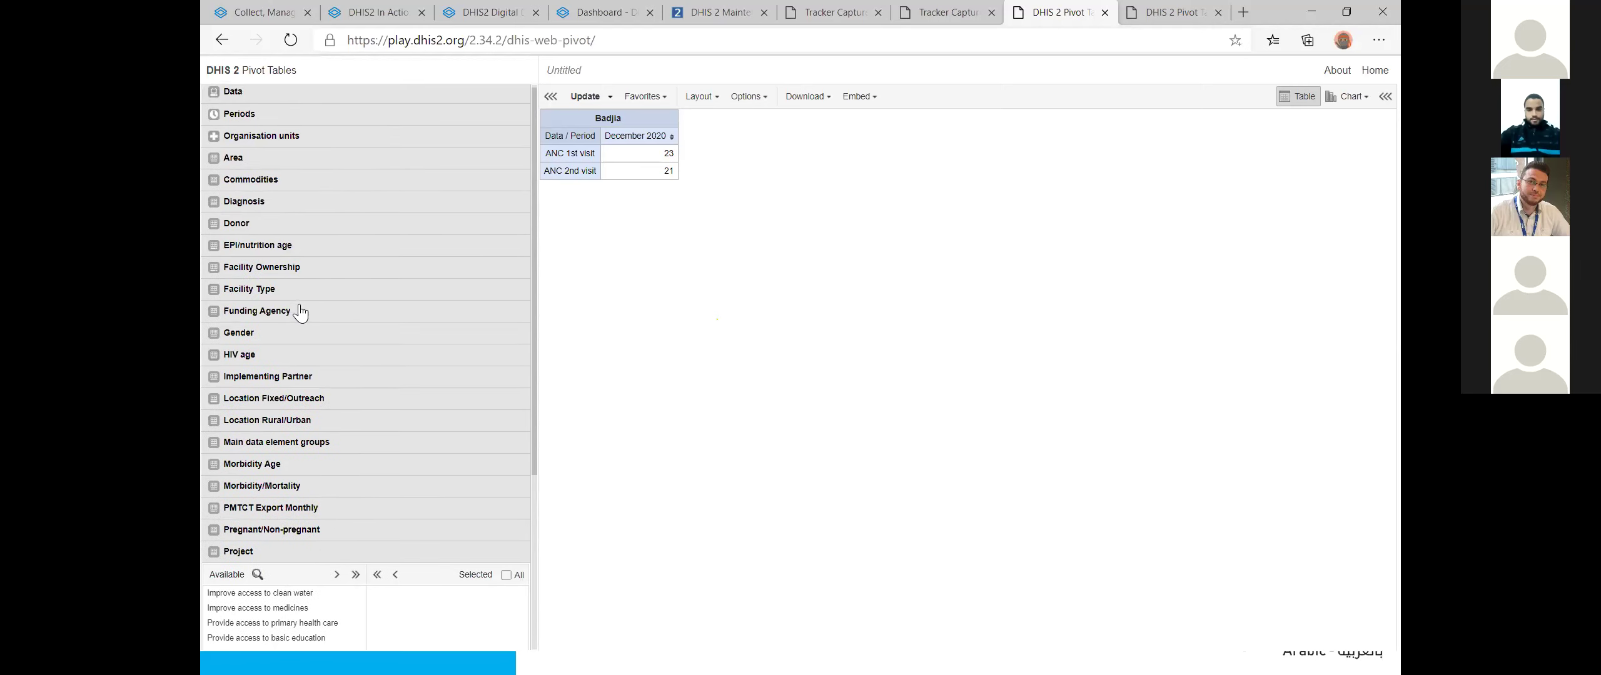
Step: Expand the Referrals Age and Rural and Urban dimension items, then return to the dashboard
{"action": "left_click", "coordinate": [255, 555]}
{"action": "left_click", "coordinate": [316, 567]}
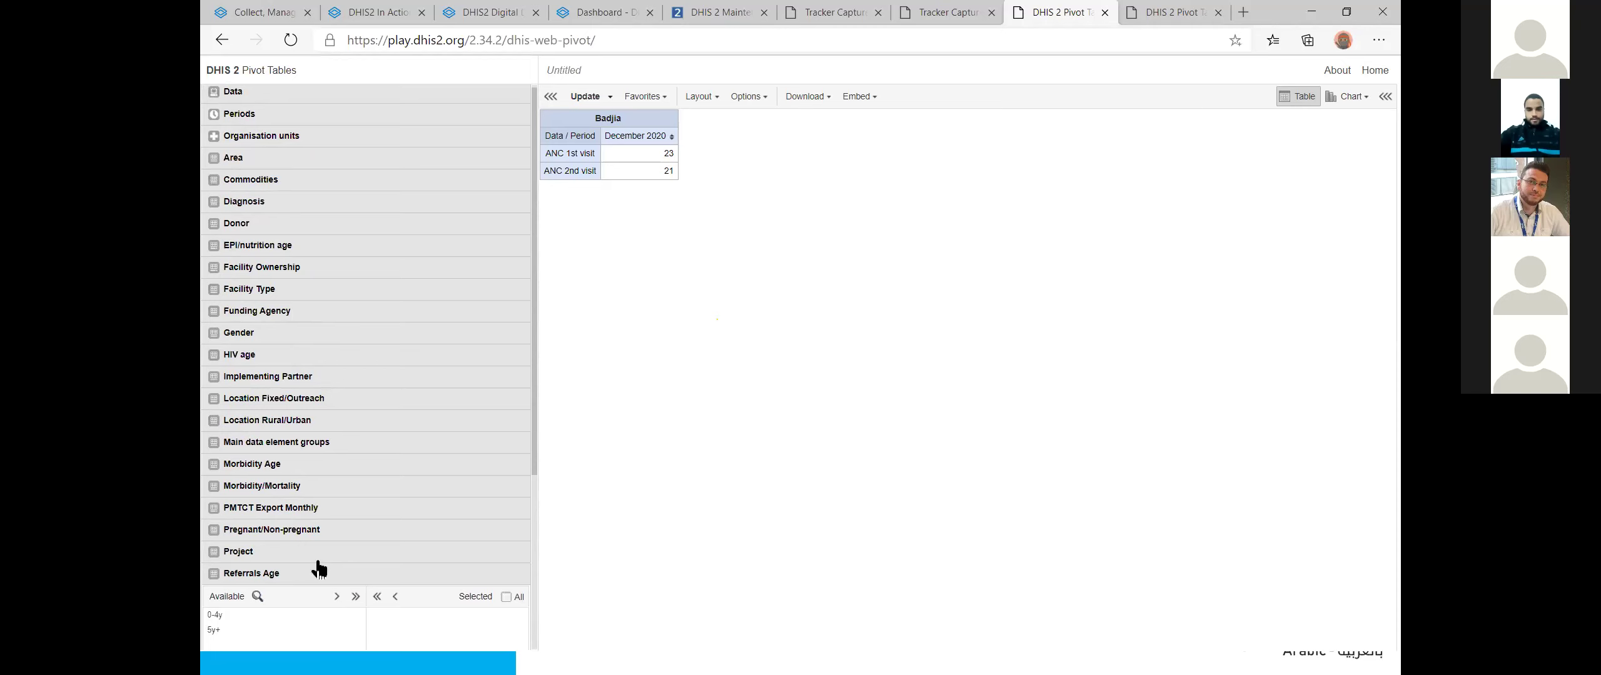
{"action": "scroll", "coordinate": [312, 476], "scroll_direction": "down", "scroll_amount": 3}
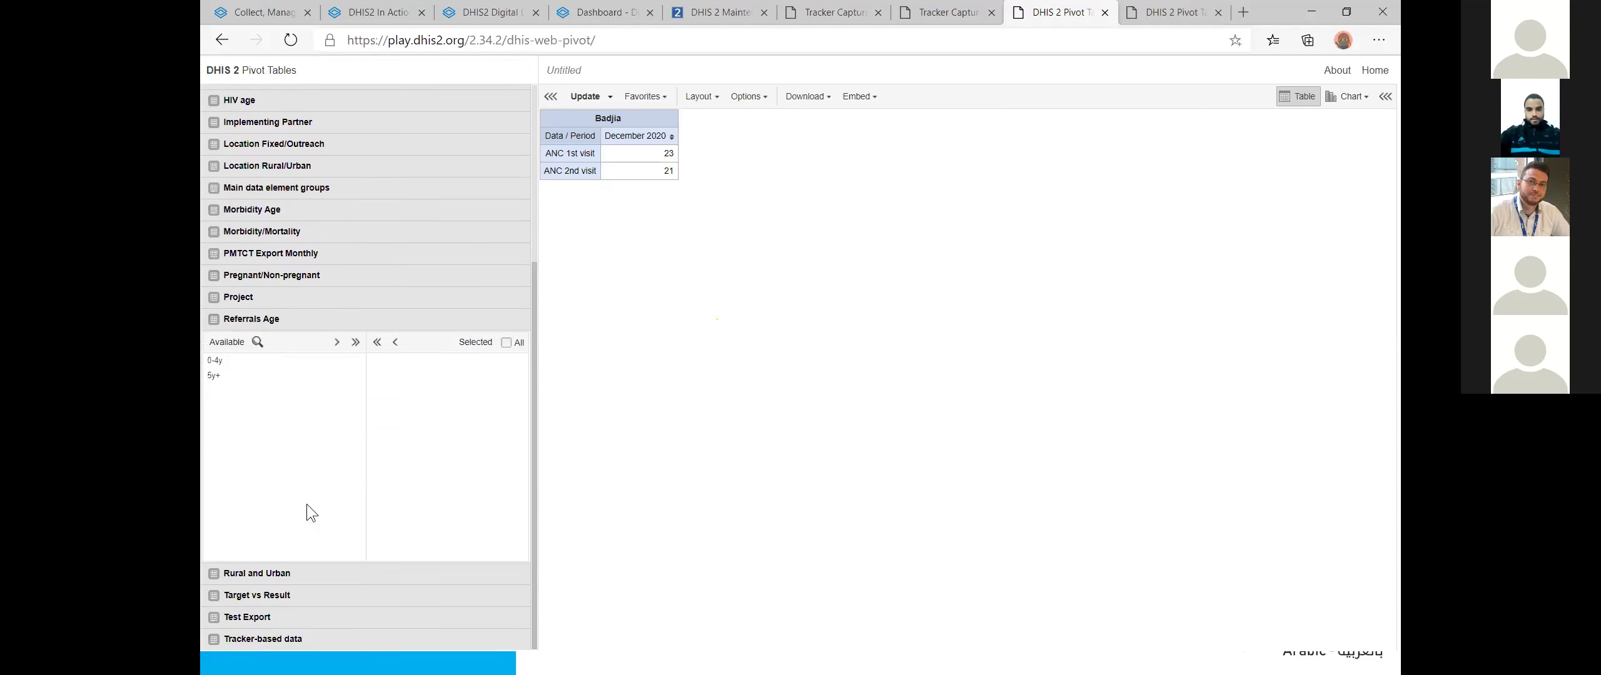
{"action": "left_click", "coordinate": [288, 573]}
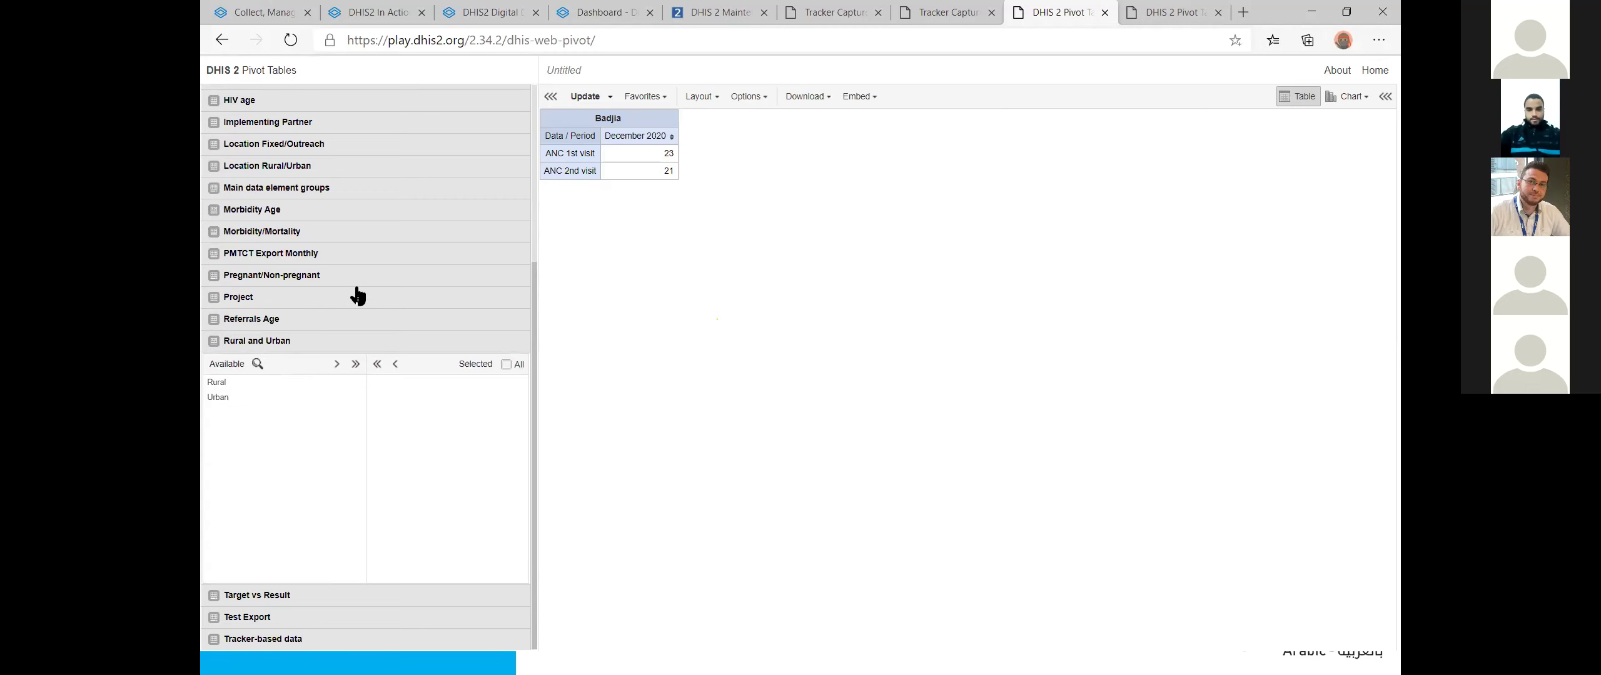
{"action": "scroll", "coordinate": [357, 296], "scroll_direction": "up", "scroll_amount": 5}
{"action": "left_click", "coordinate": [1356, 75]}
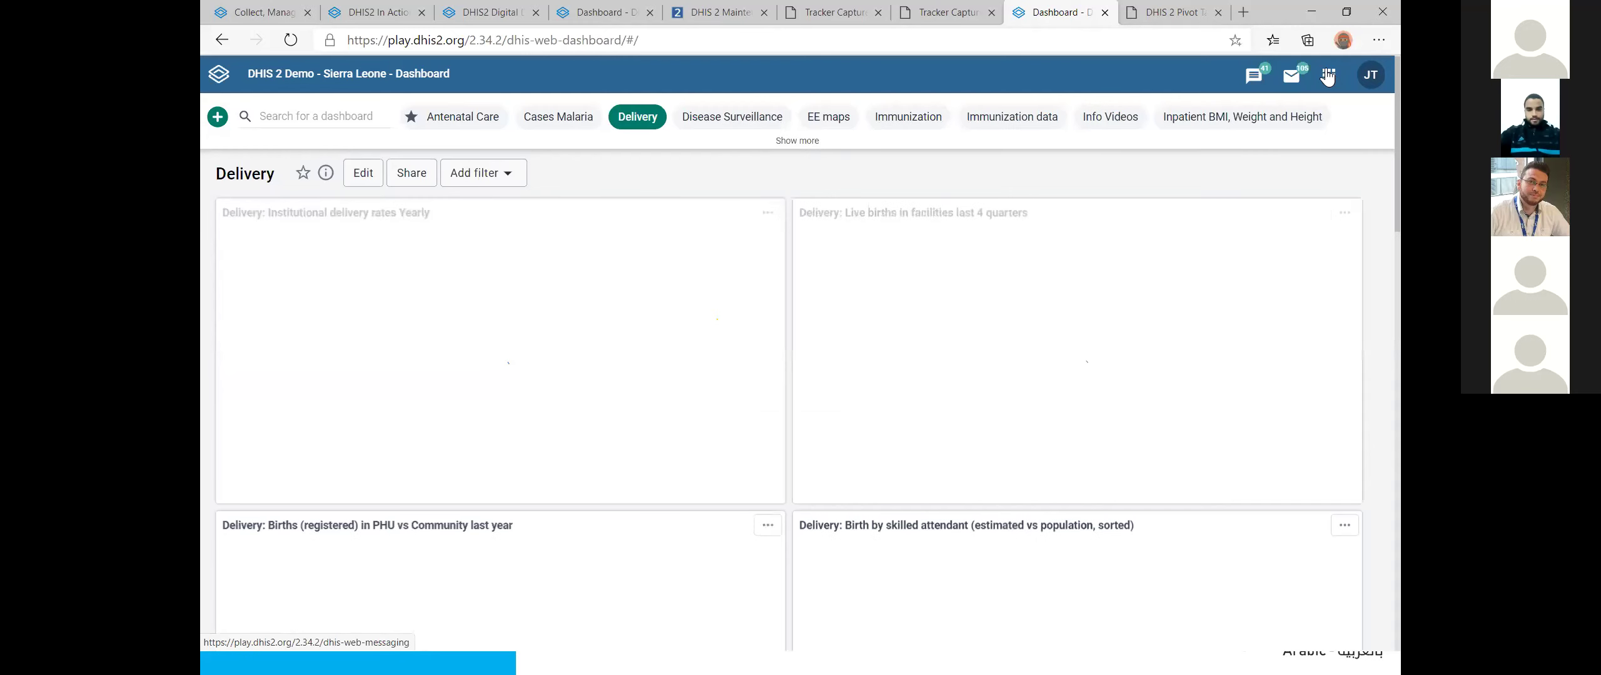
{"action": "left_click", "coordinate": [1327, 75]}
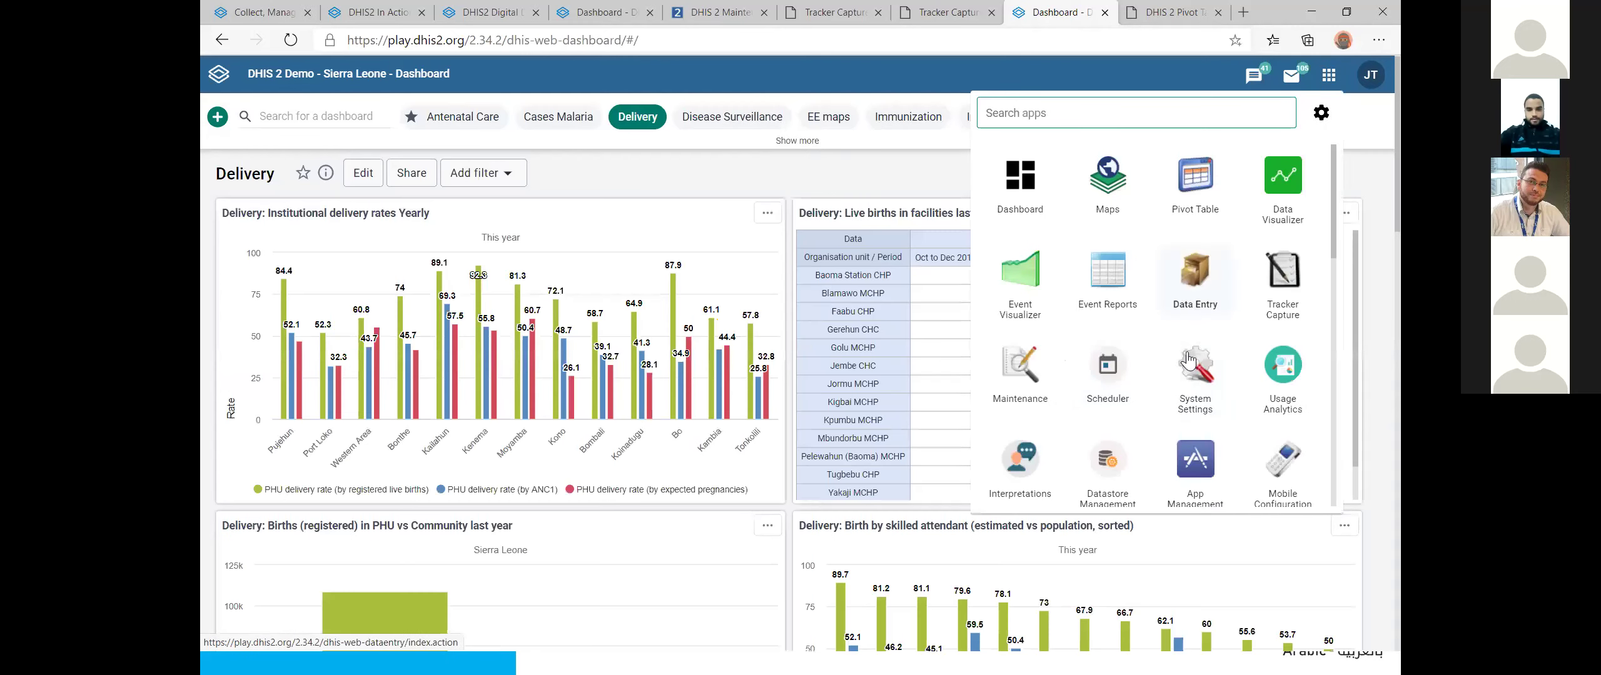
{"action": "scroll", "coordinate": [1184, 374], "scroll_direction": "down", "scroll_amount": 1}
{"action": "scroll", "coordinate": [1185, 374], "scroll_direction": "down", "scroll_amount": 2}
{"action": "scroll", "coordinate": [1245, 237], "scroll_direction": "up", "scroll_amount": 4}
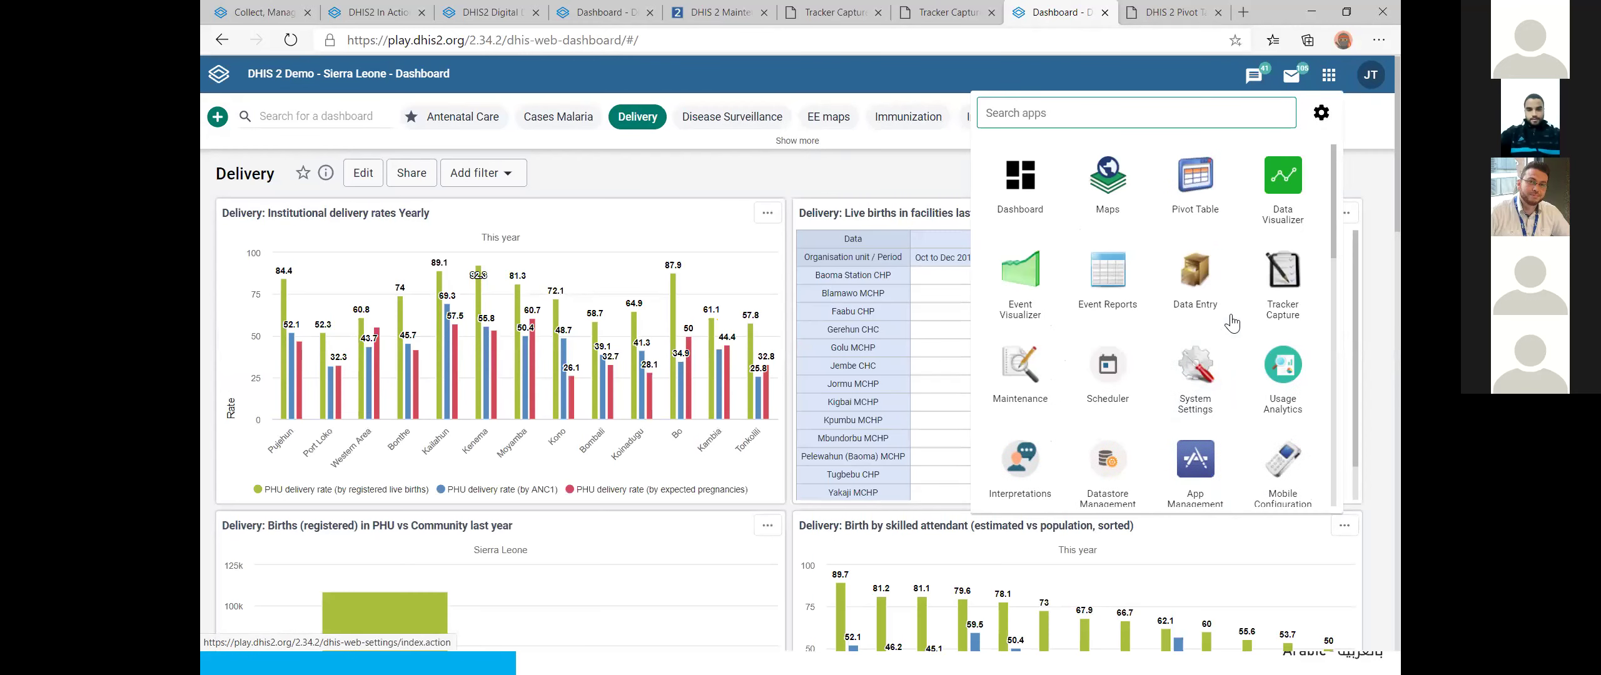
{"action": "left_click", "coordinate": [1019, 275]}
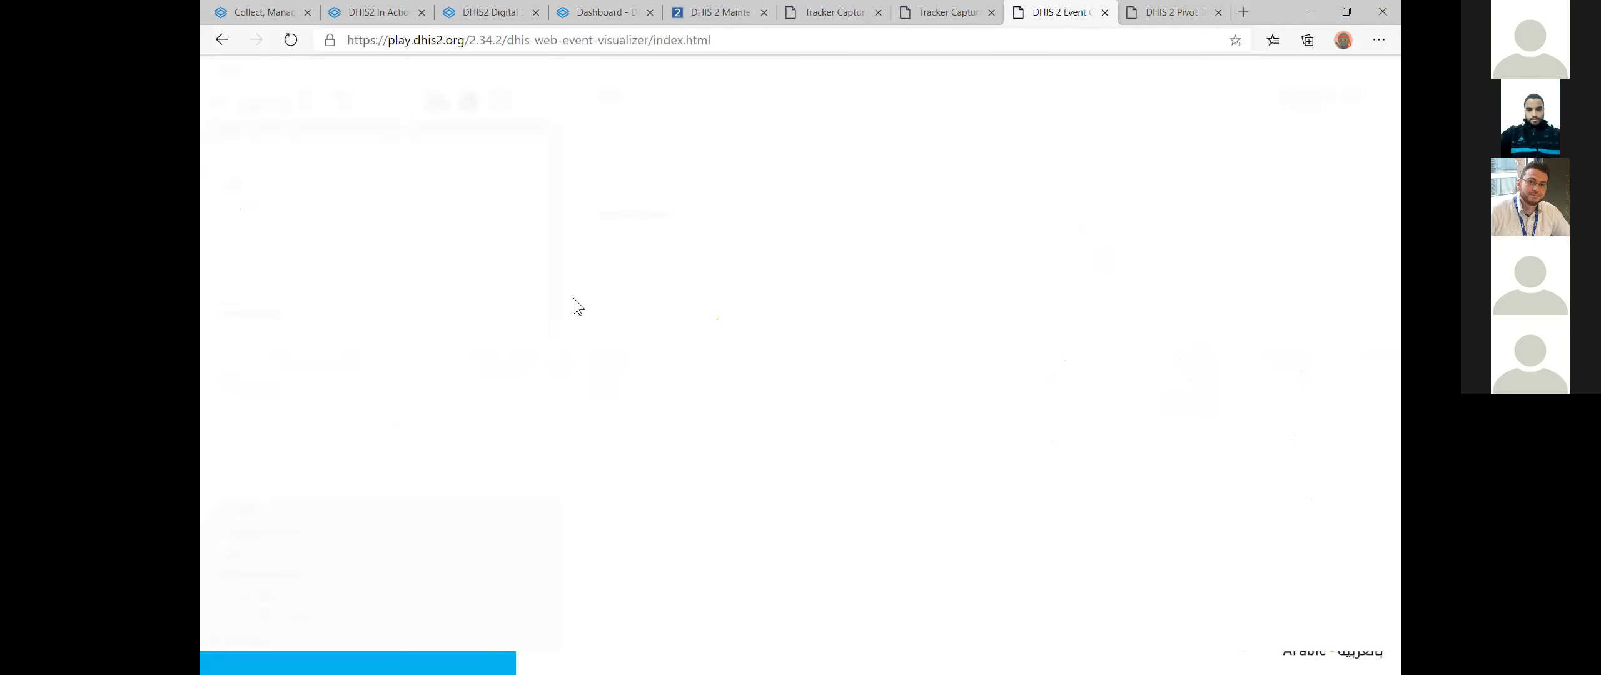
{"action": "left_click", "coordinate": [275, 166]}
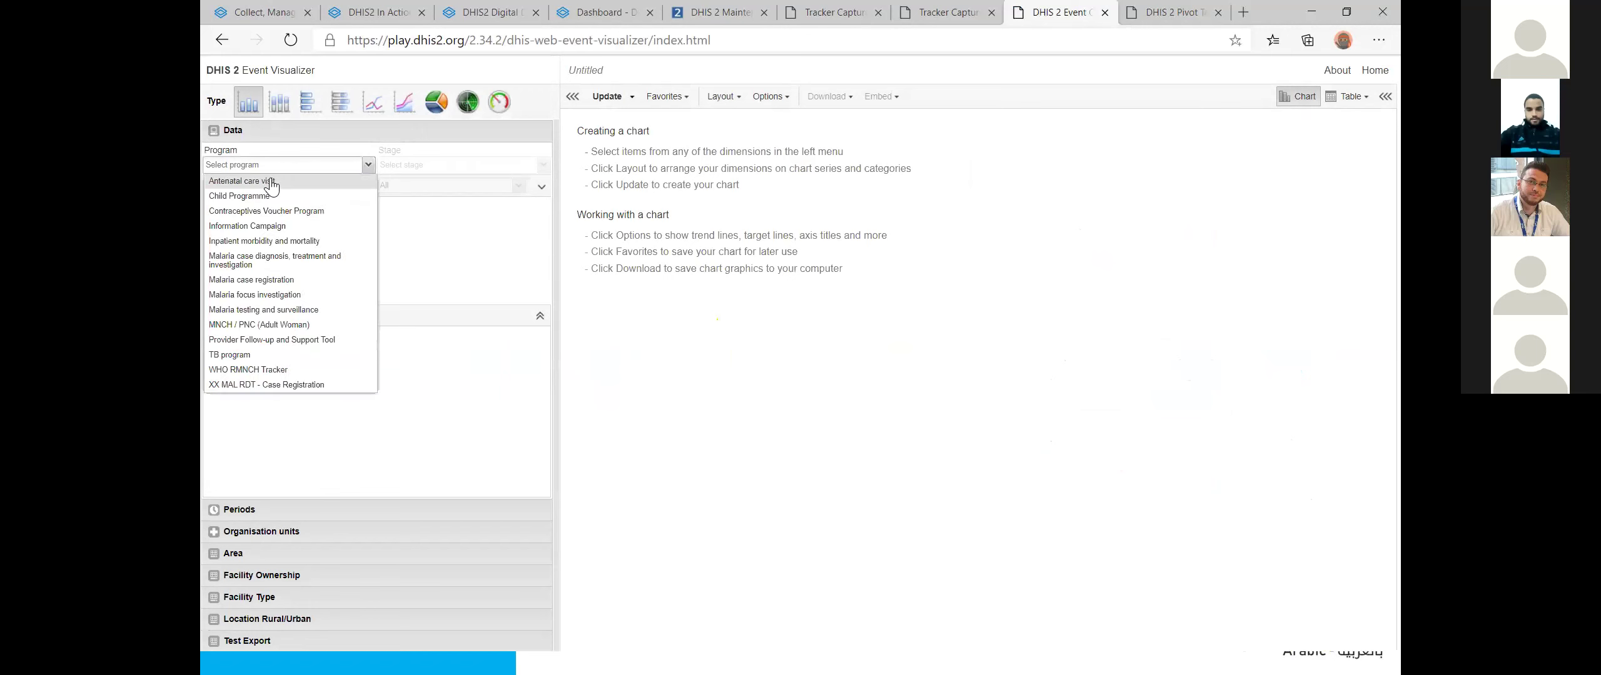
{"action": "left_click", "coordinate": [266, 185]}
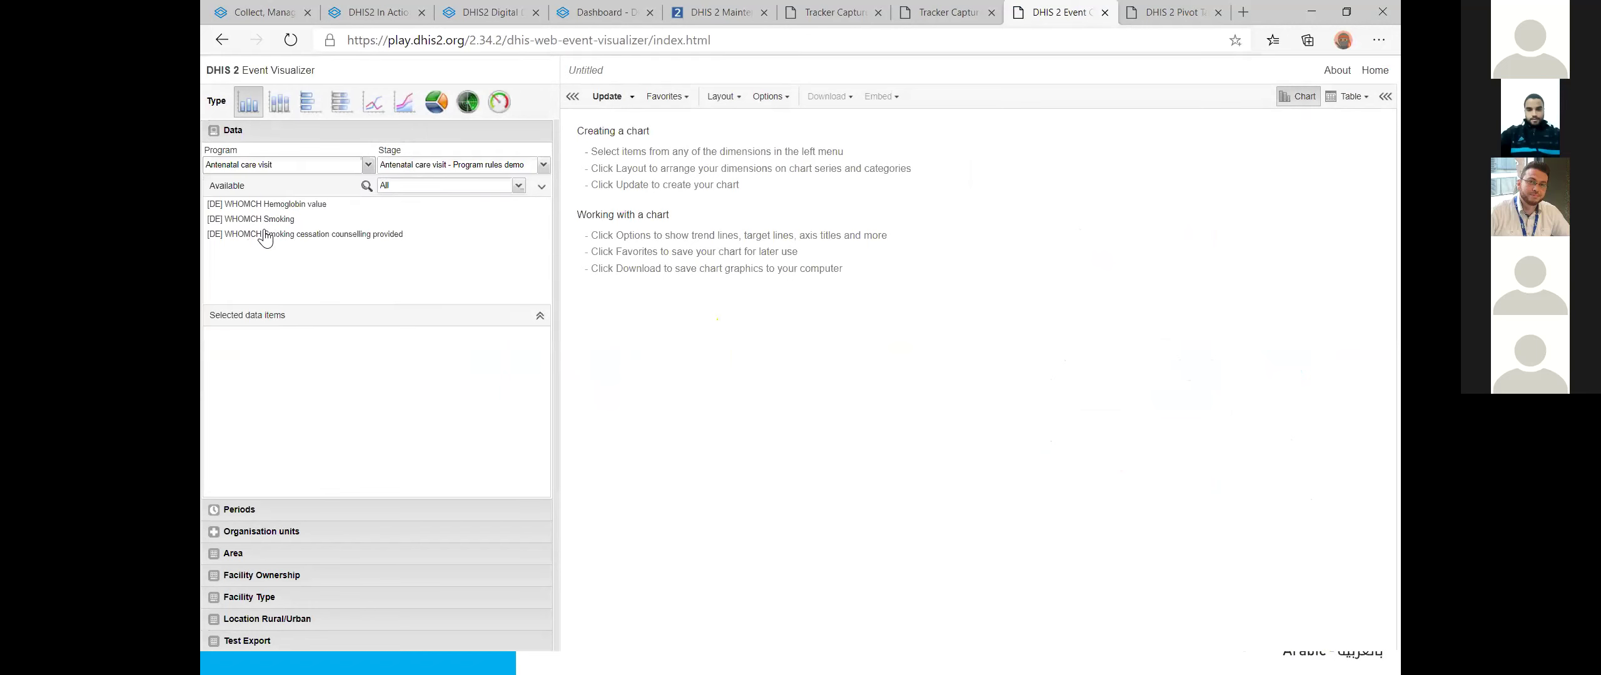
{"action": "left_click", "coordinate": [342, 167]}
{"action": "left_click", "coordinate": [301, 200]}
{"action": "left_click", "coordinate": [404, 166]}
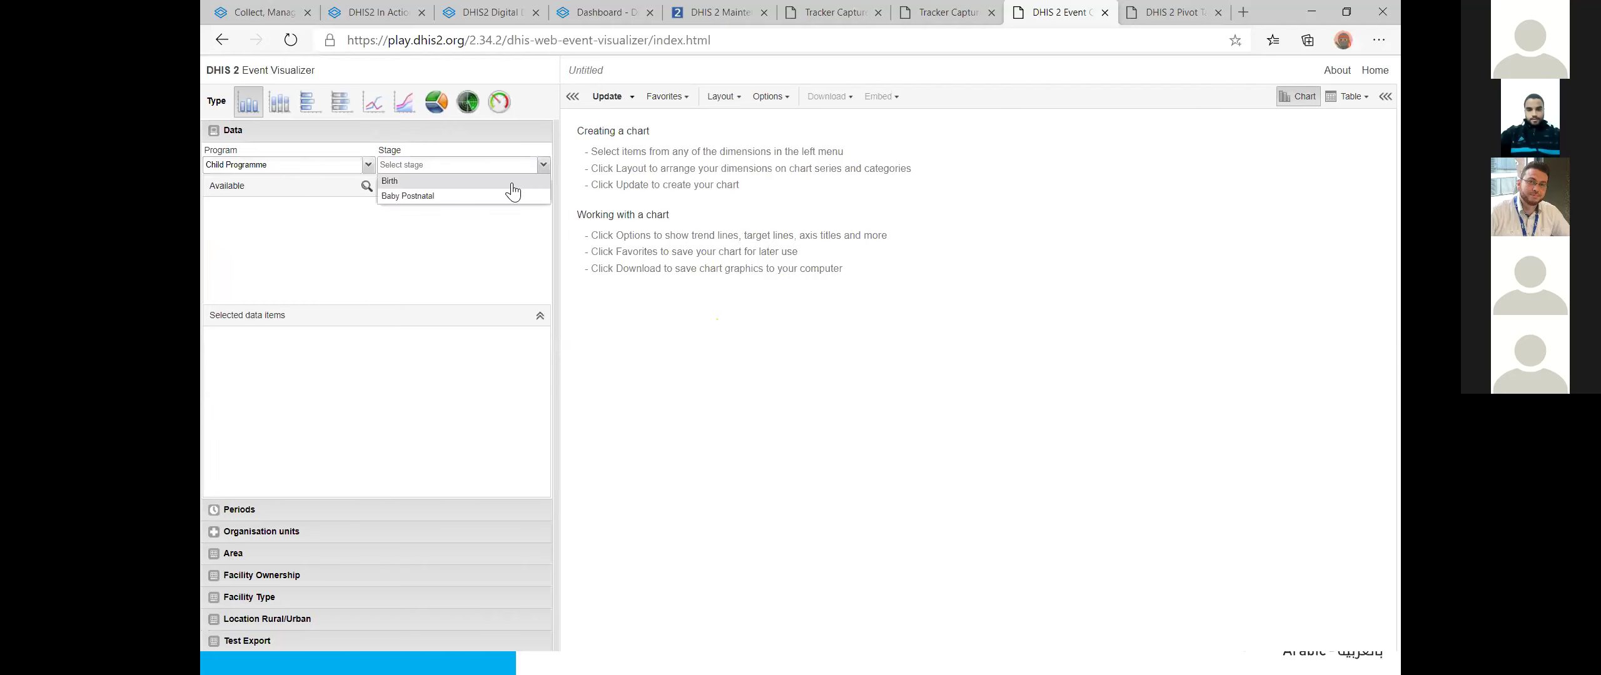
{"action": "left_click", "coordinate": [354, 165]}
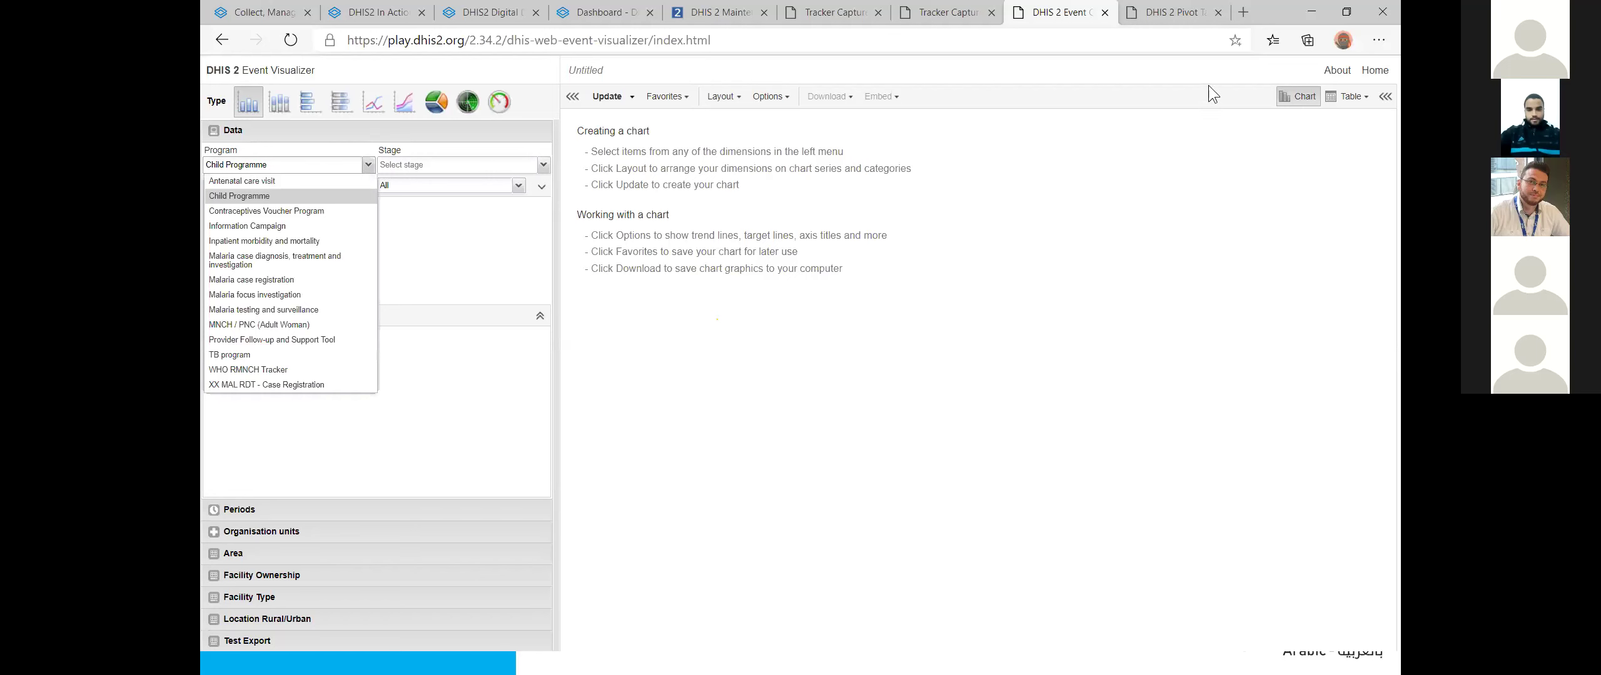
{"action": "left_click", "coordinate": [1371, 72]}
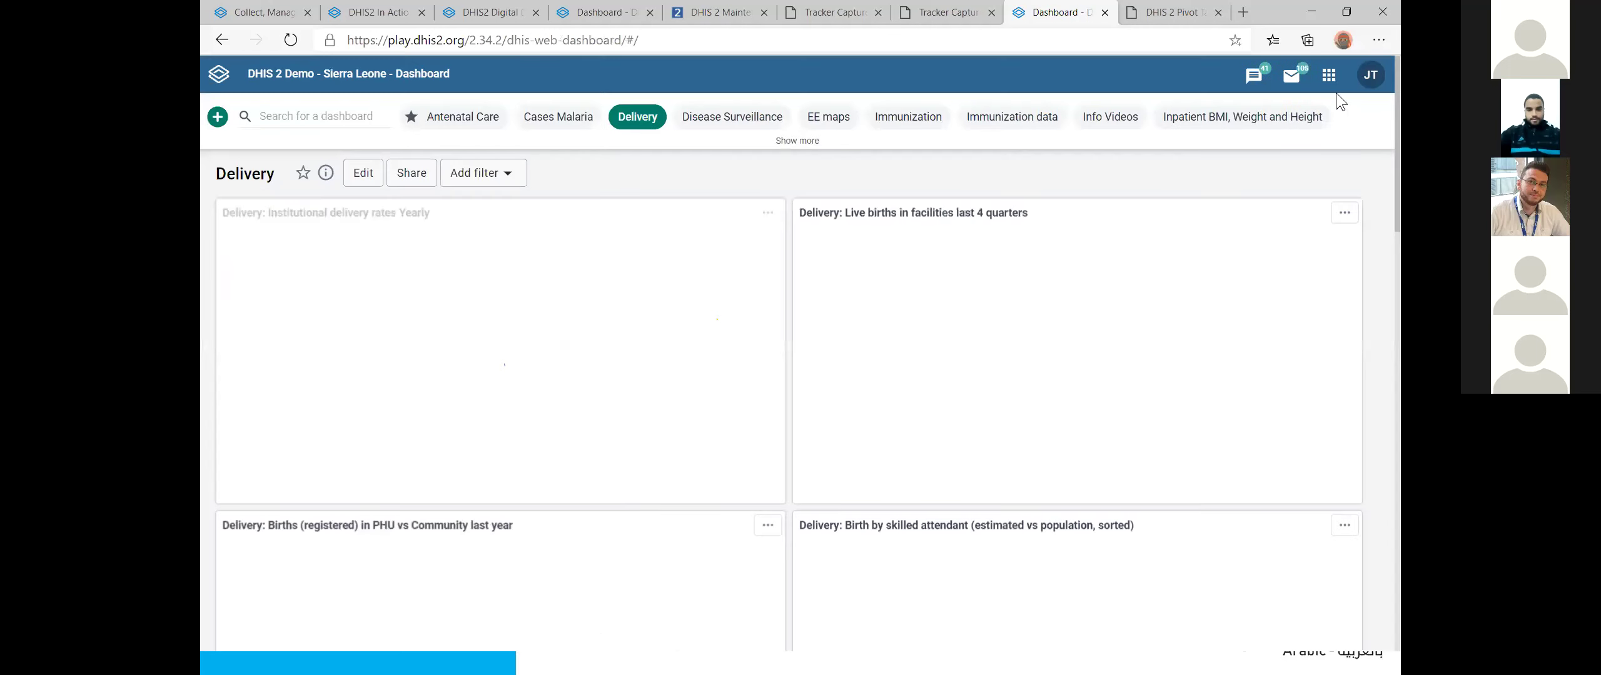
Step: Open Data Visualizer and add ANC 1 Coverage as the chart's data item
{"action": "left_click", "coordinate": [1329, 76]}
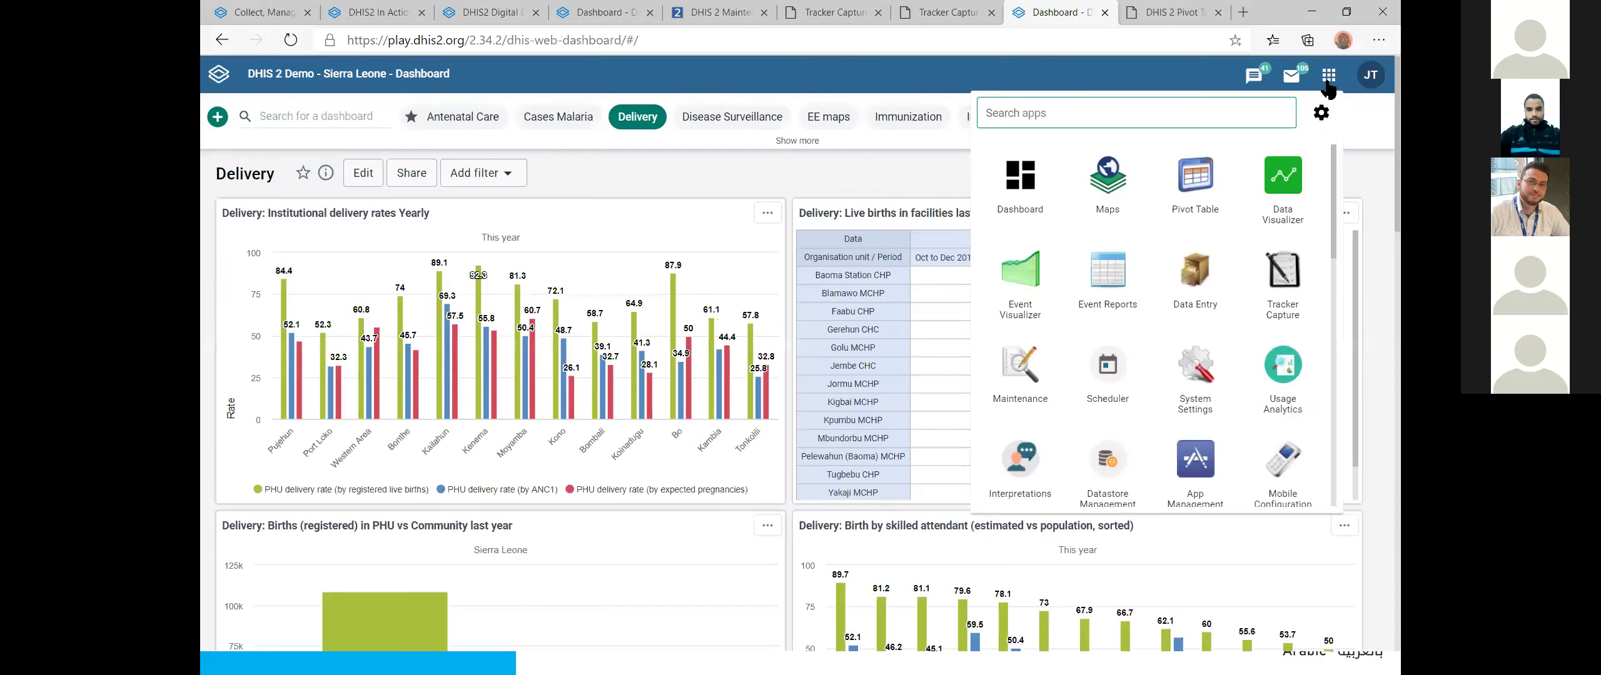
{"action": "left_click", "coordinate": [1283, 178]}
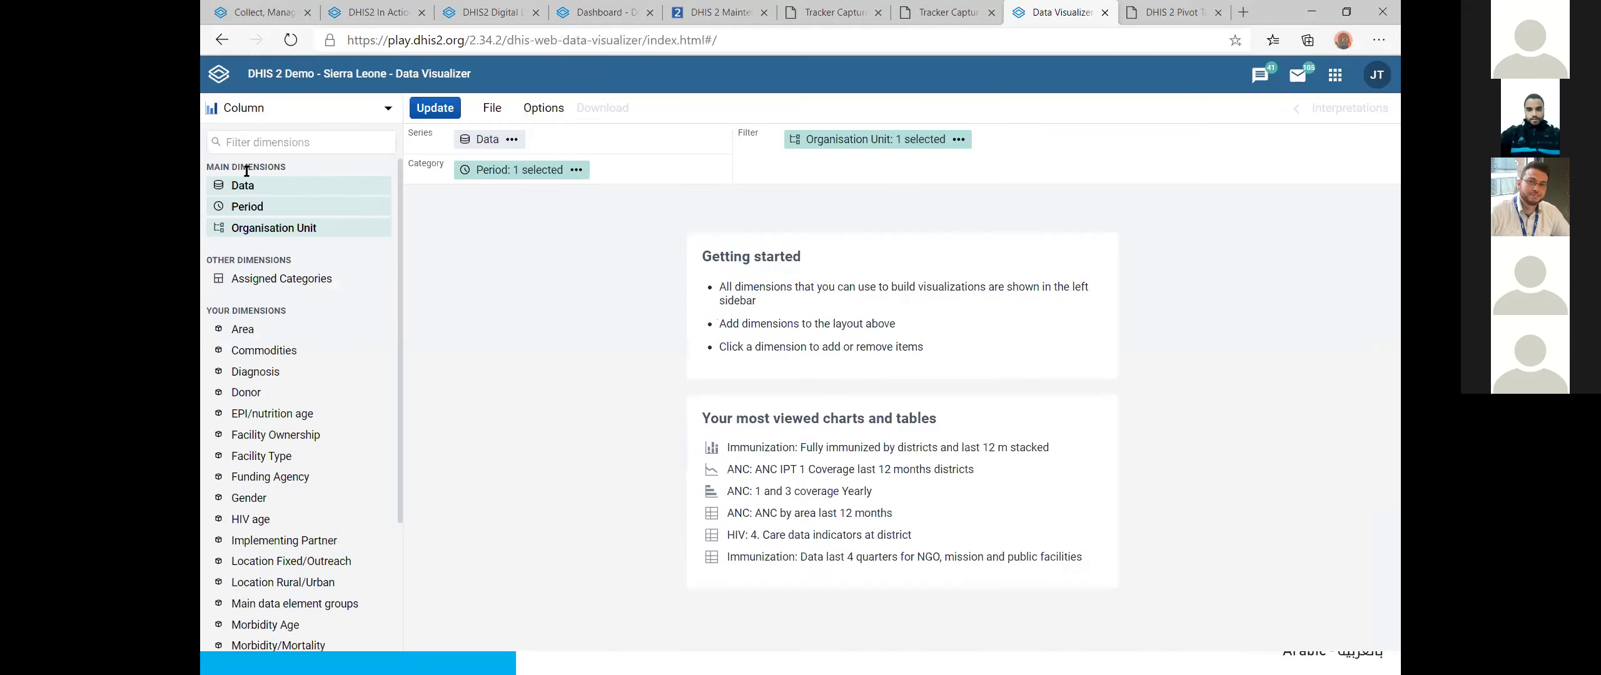
{"action": "left_click", "coordinate": [240, 187]}
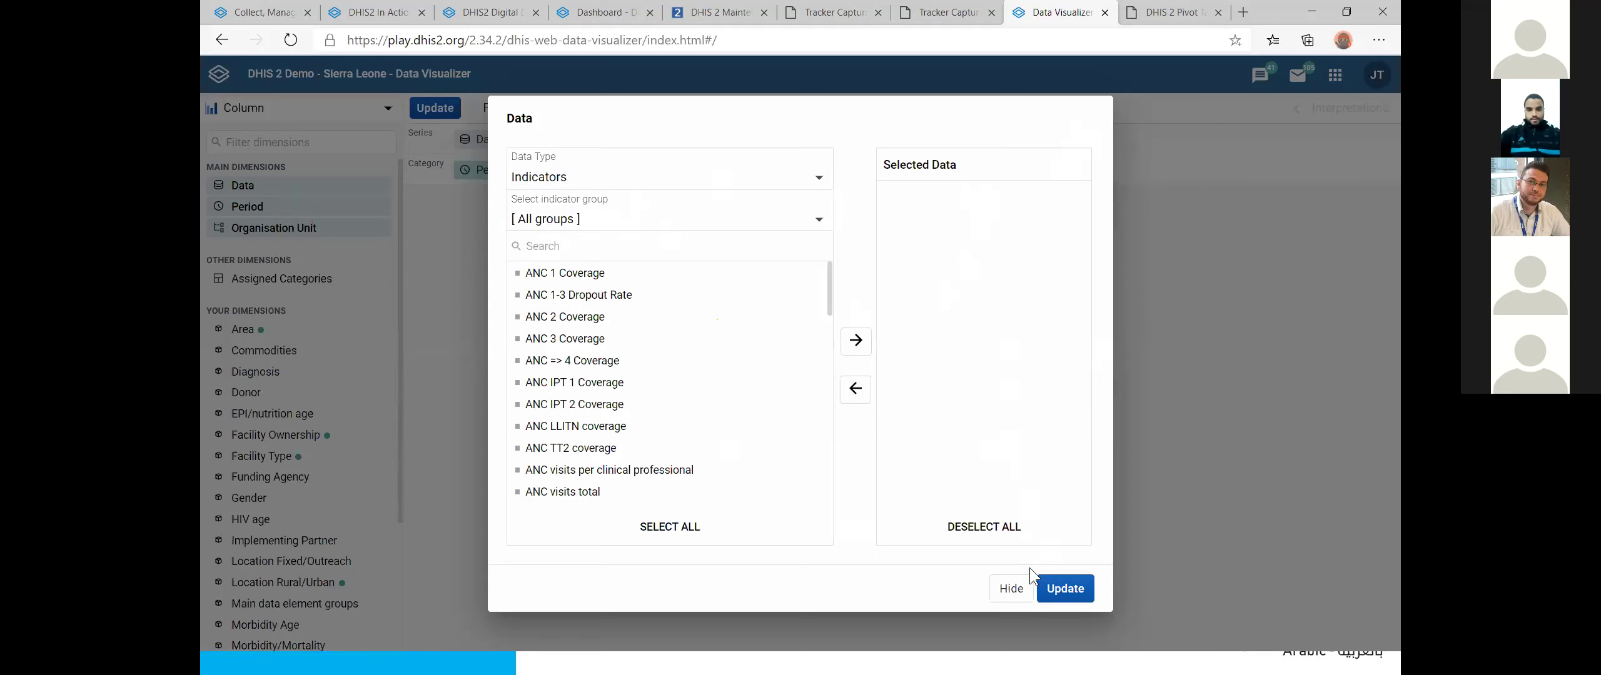
{"action": "key", "text": "ctrl+minus"}
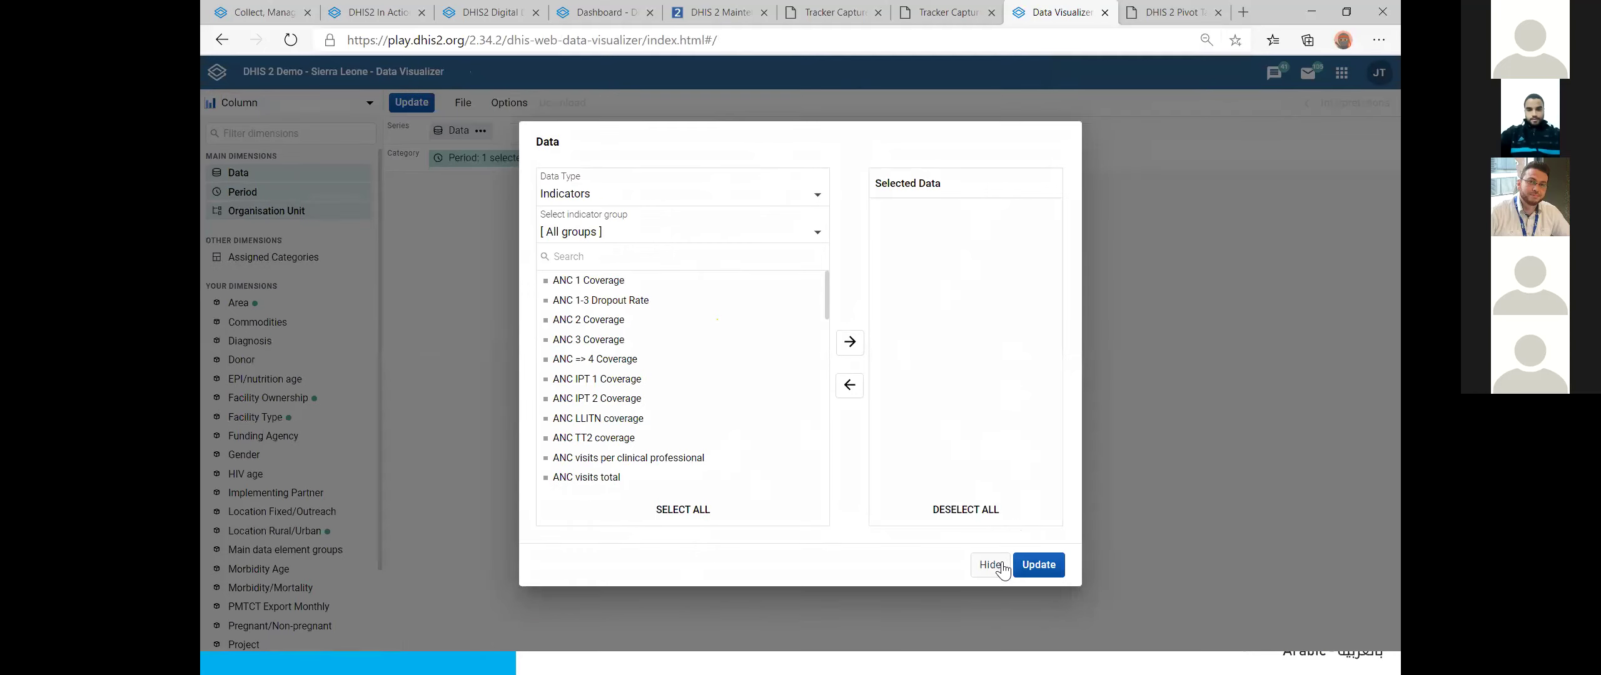
{"action": "left_click", "coordinate": [994, 565]}
{"action": "left_click", "coordinate": [236, 175]}
{"action": "double_click", "coordinate": [667, 285]}
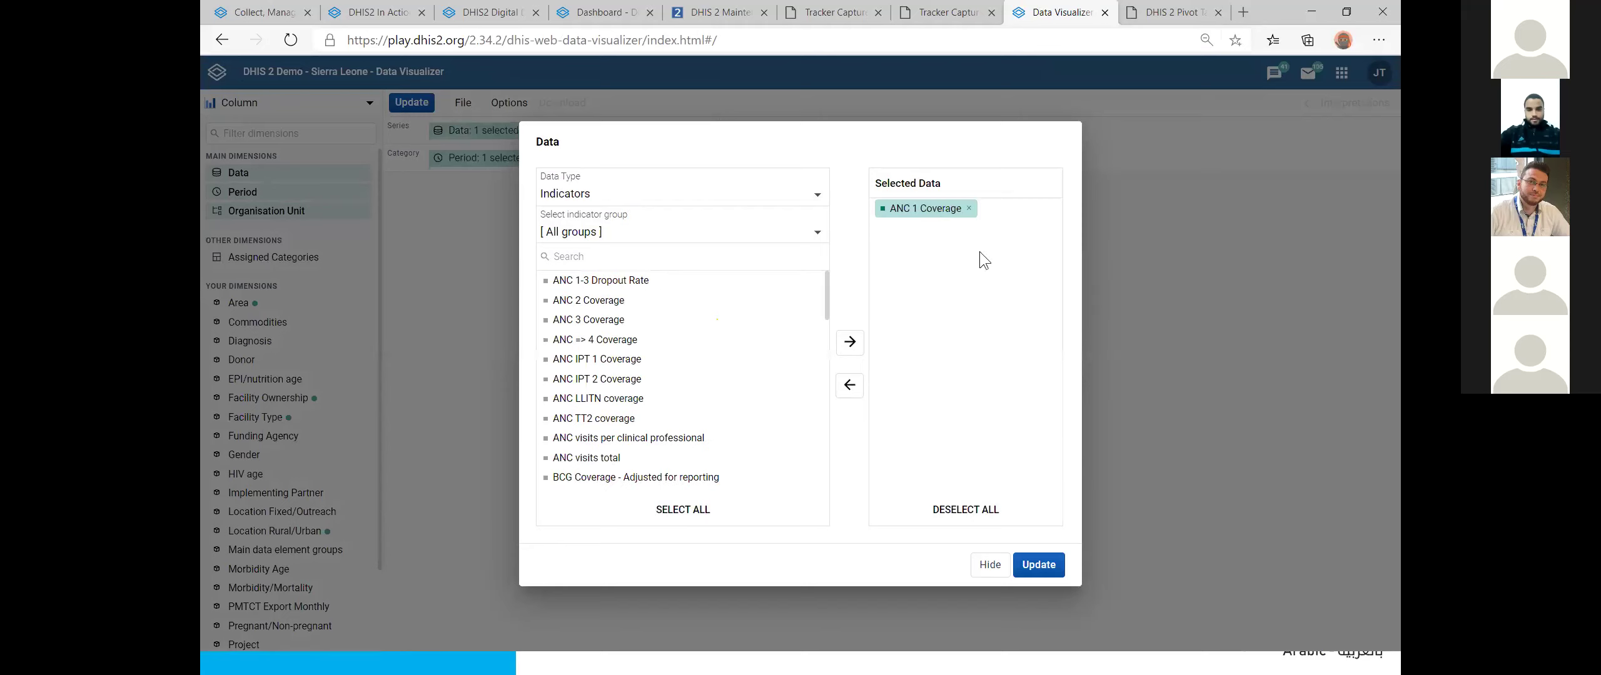
{"action": "left_click", "coordinate": [1038, 564]}
Step: Replace the Last 12 months period with Last year from the Years period type
{"action": "right_click", "coordinate": [244, 194]}
{"action": "left_click", "coordinate": [244, 199]}
{"action": "left_click", "coordinate": [244, 197]}
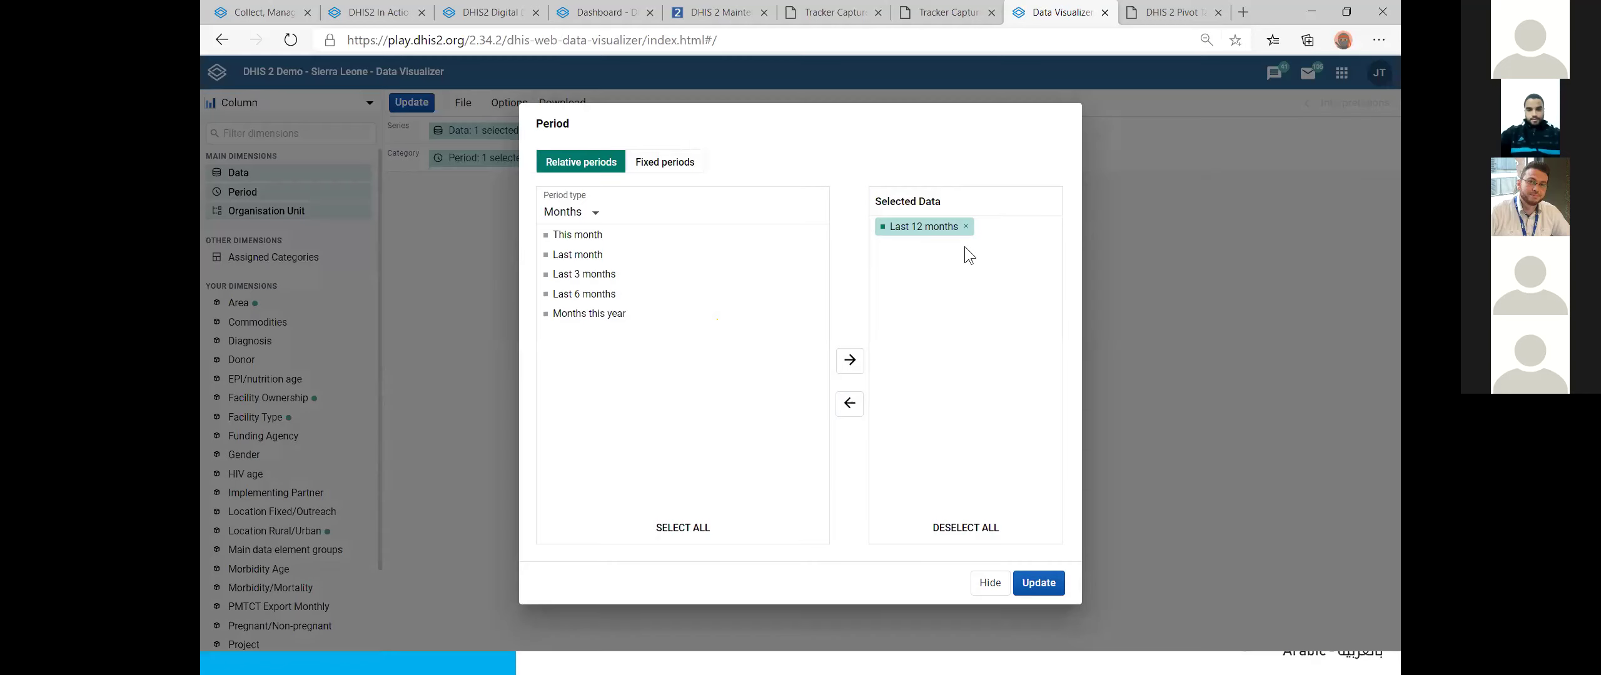
{"action": "left_click", "coordinate": [965, 227]}
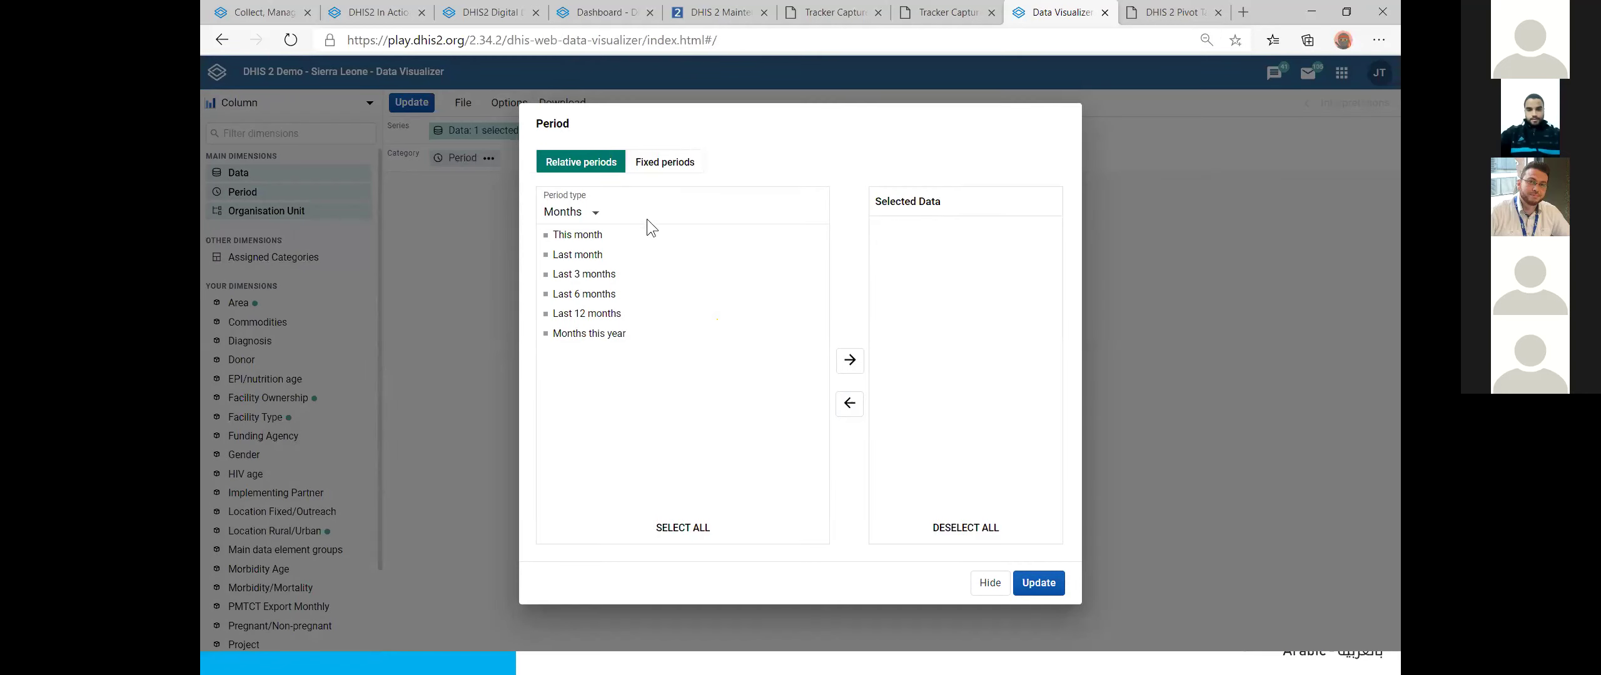
{"action": "left_click", "coordinate": [594, 215]}
{"action": "left_click", "coordinate": [581, 347]}
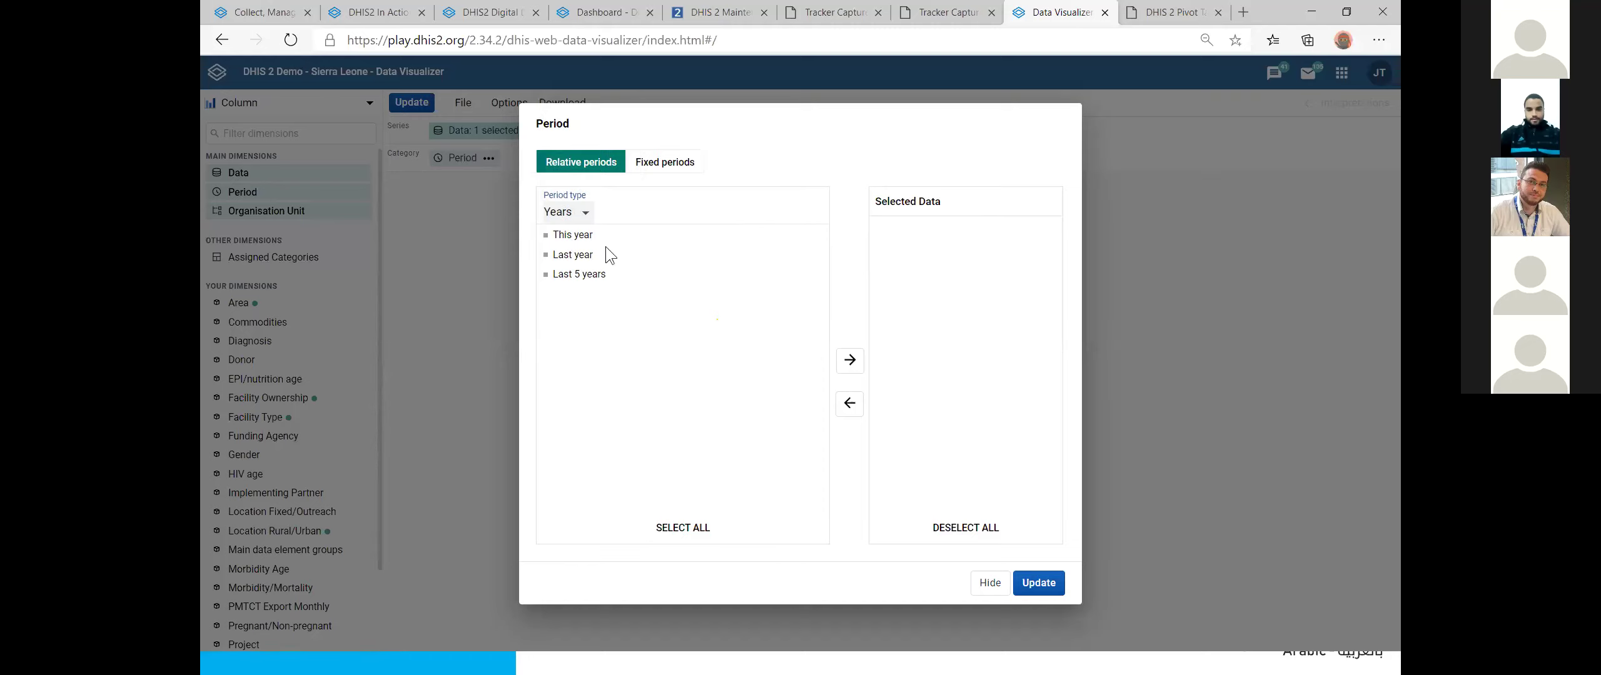
{"action": "double_click", "coordinate": [578, 254]}
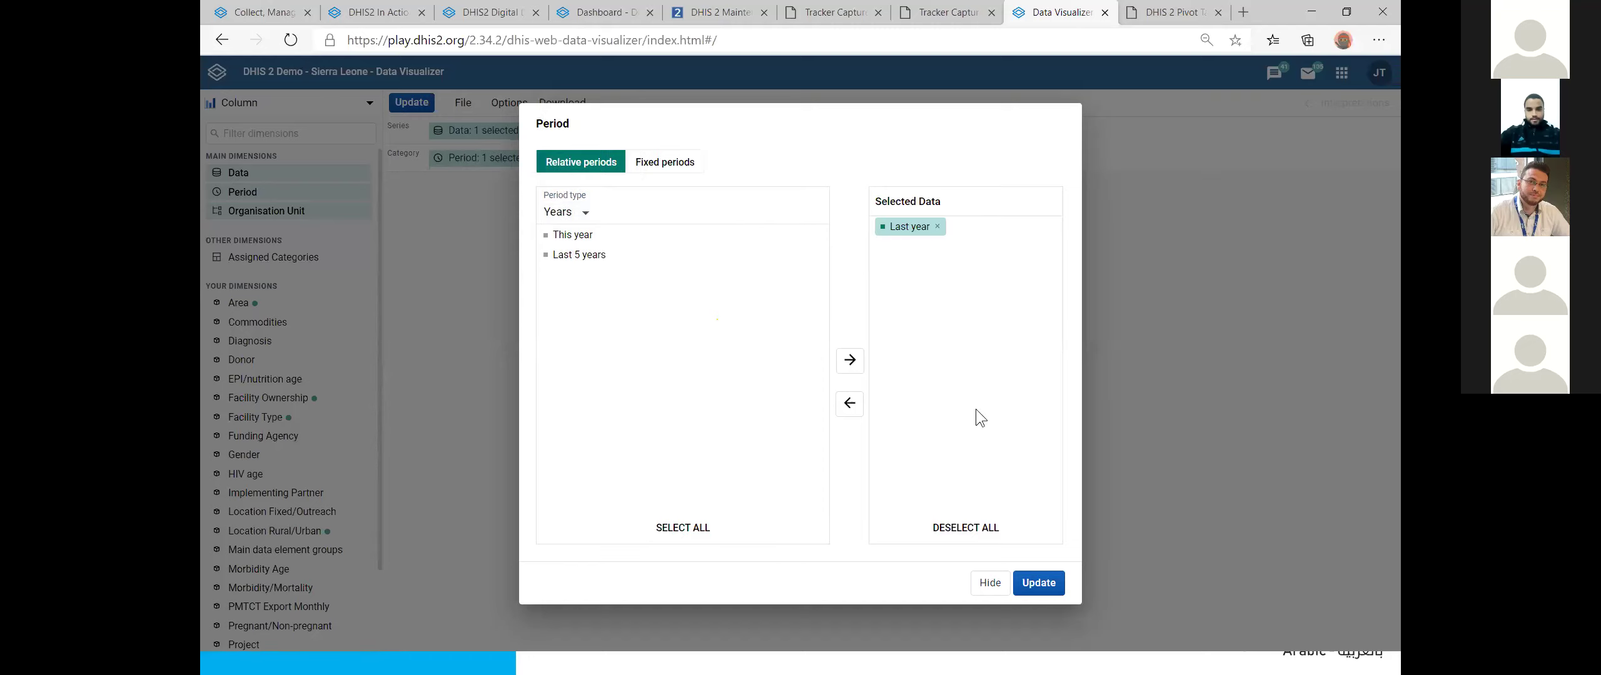
{"action": "left_click", "coordinate": [1037, 582]}
Step: Set the organisation unit to Sierra Leone instead of Cambodia and draw the chart
{"action": "left_click", "coordinate": [266, 212]}
{"action": "left_click", "coordinate": [325, 220]}
{"action": "left_click", "coordinate": [240, 216]}
{"action": "left_click", "coordinate": [561, 238]}
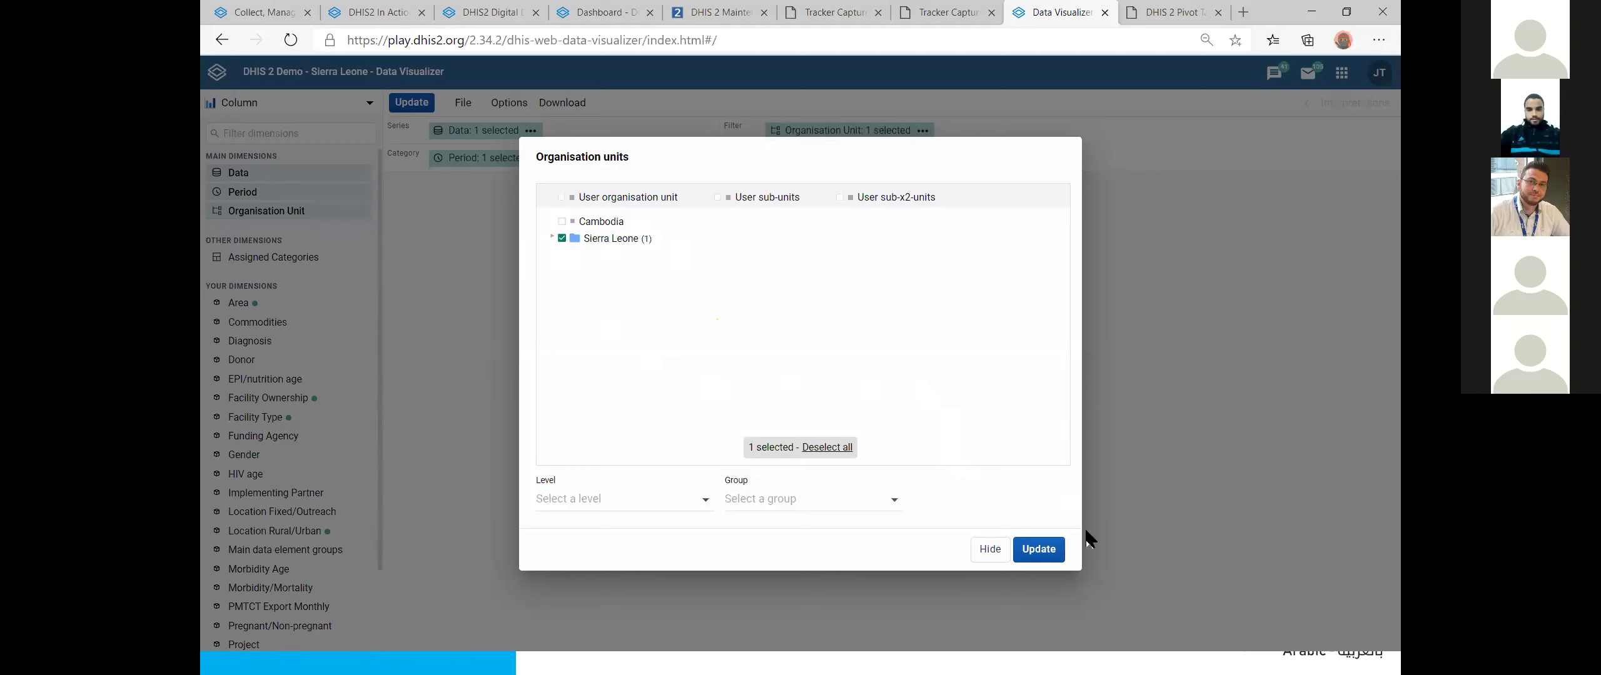
{"action": "left_click", "coordinate": [1037, 548]}
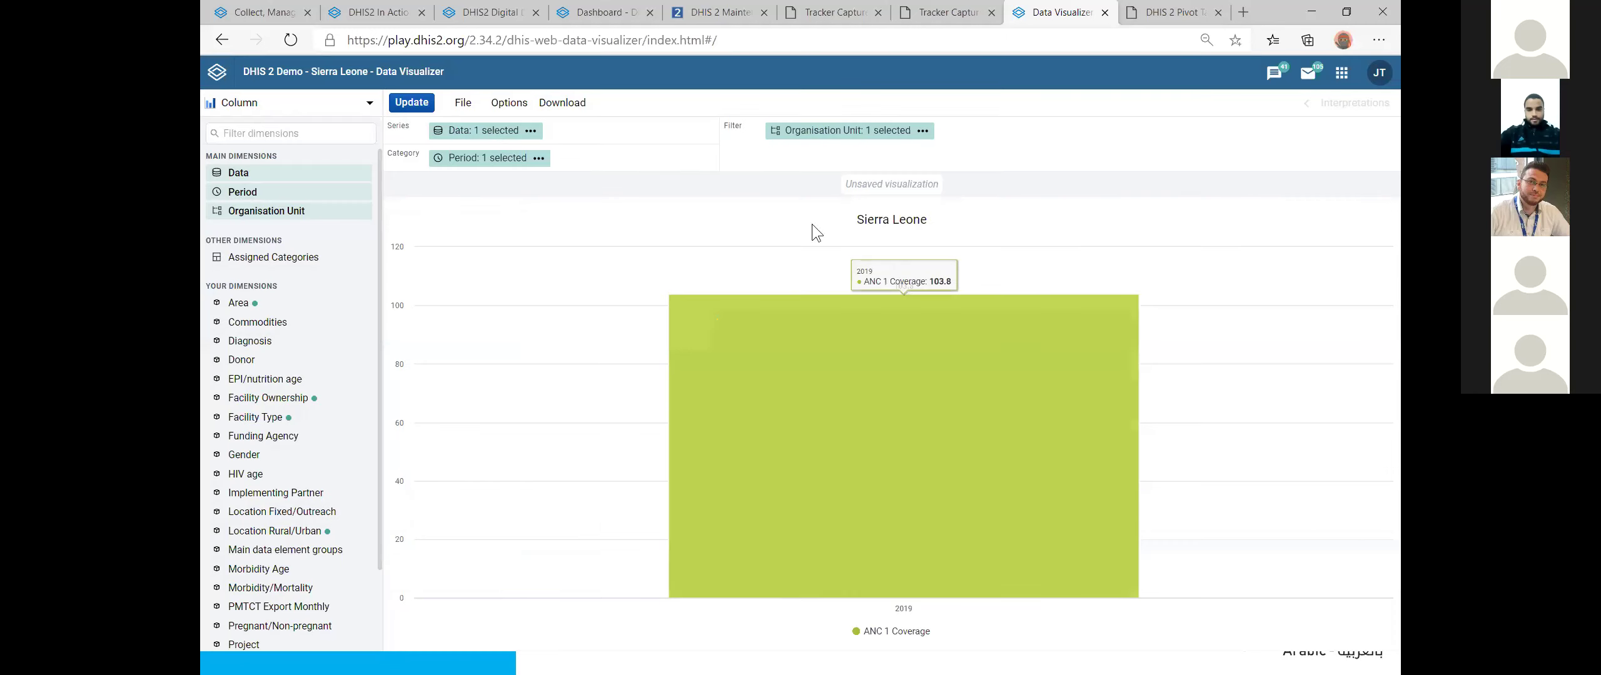
{"action": "scroll", "coordinate": [290, 320], "scroll_direction": "down", "scroll_amount": 2}
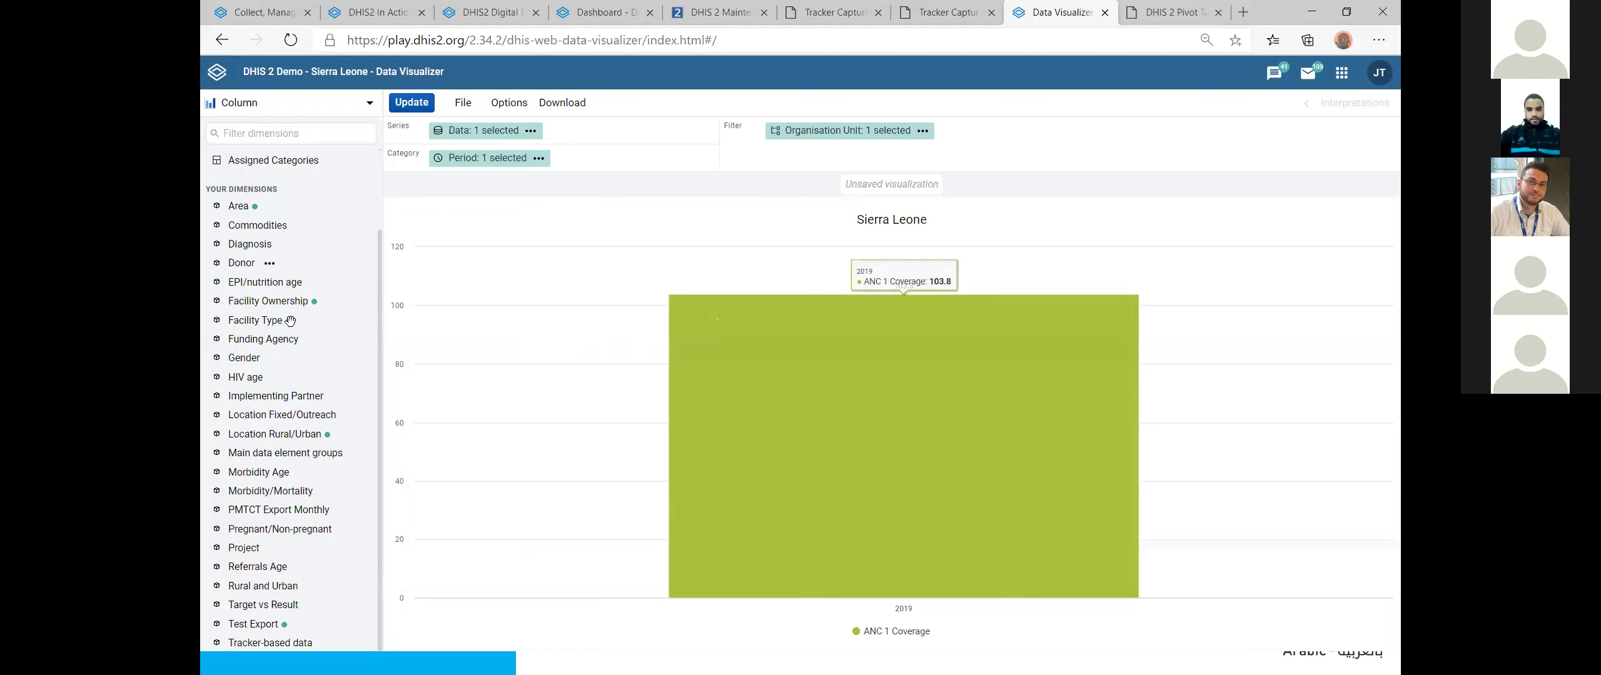
{"action": "scroll", "coordinate": [290, 320], "scroll_direction": "up", "scroll_amount": 2}
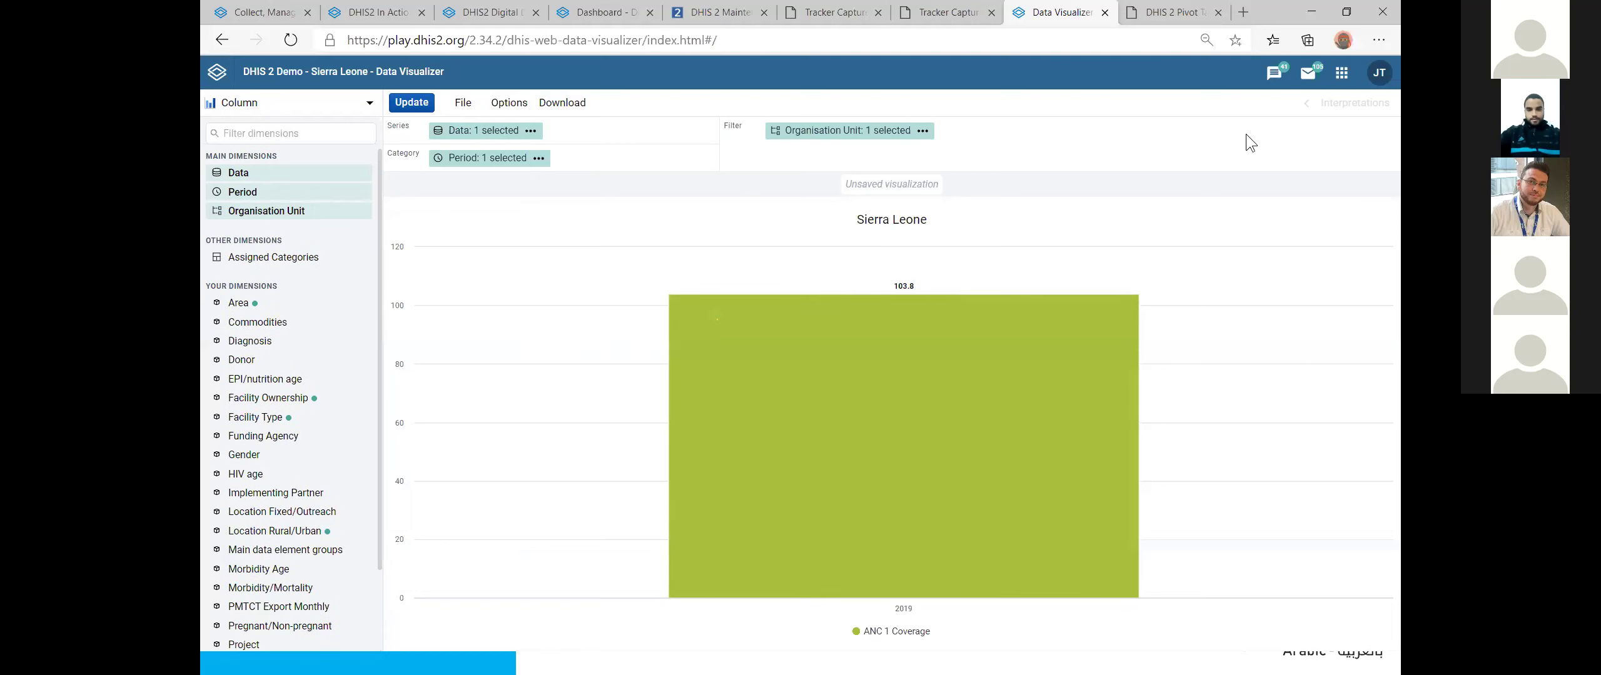
Step: Switch to the slide show and advance to the Data Analysis diagram
{"action": "key", "text": "alt+Tab"}
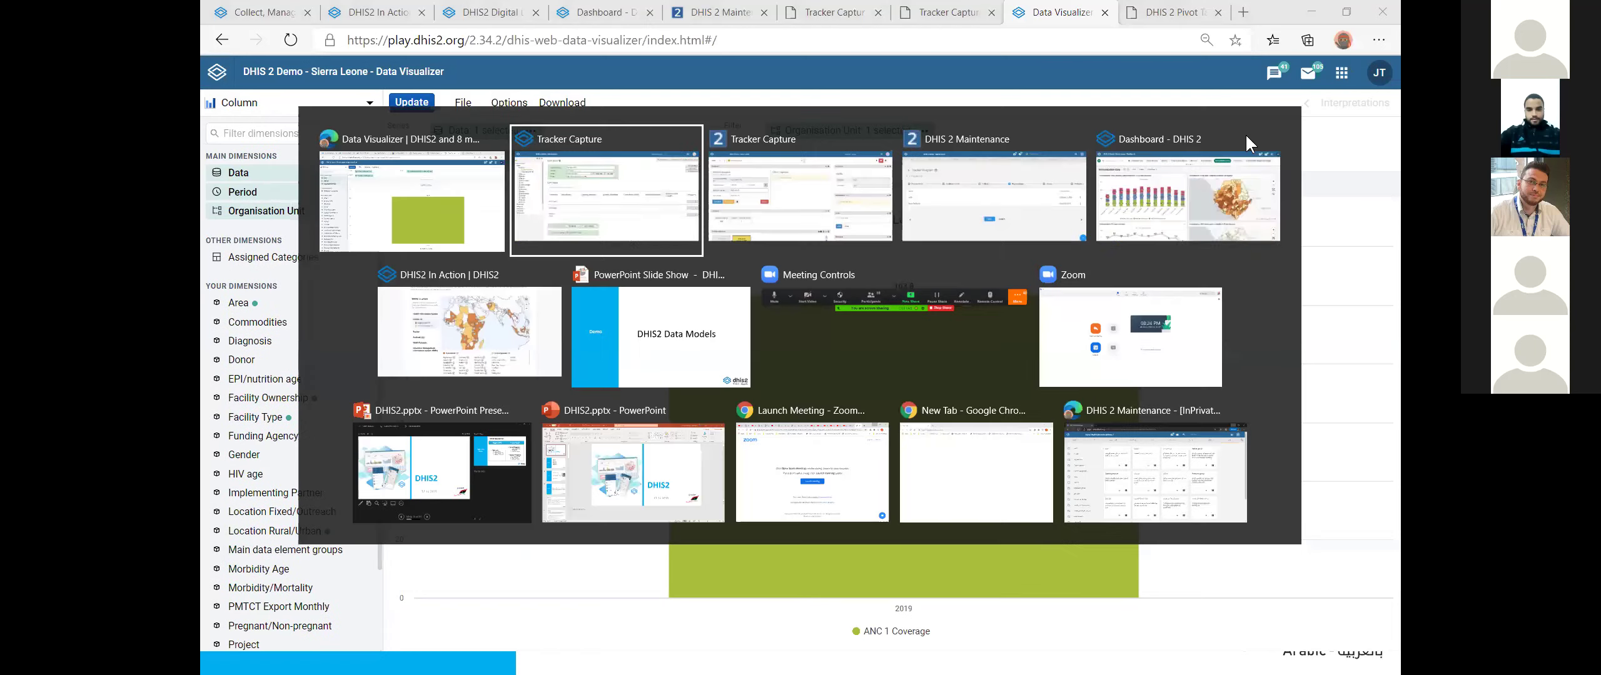
{"action": "key", "text": "alt+Tab"}
{"action": "key", "text": "alt+Tab"}
{"action": "key", "text": "alt+Tab"}
{"action": "key", "text": "alt+Tab"}
{"action": "key", "text": "alt+Tab"}
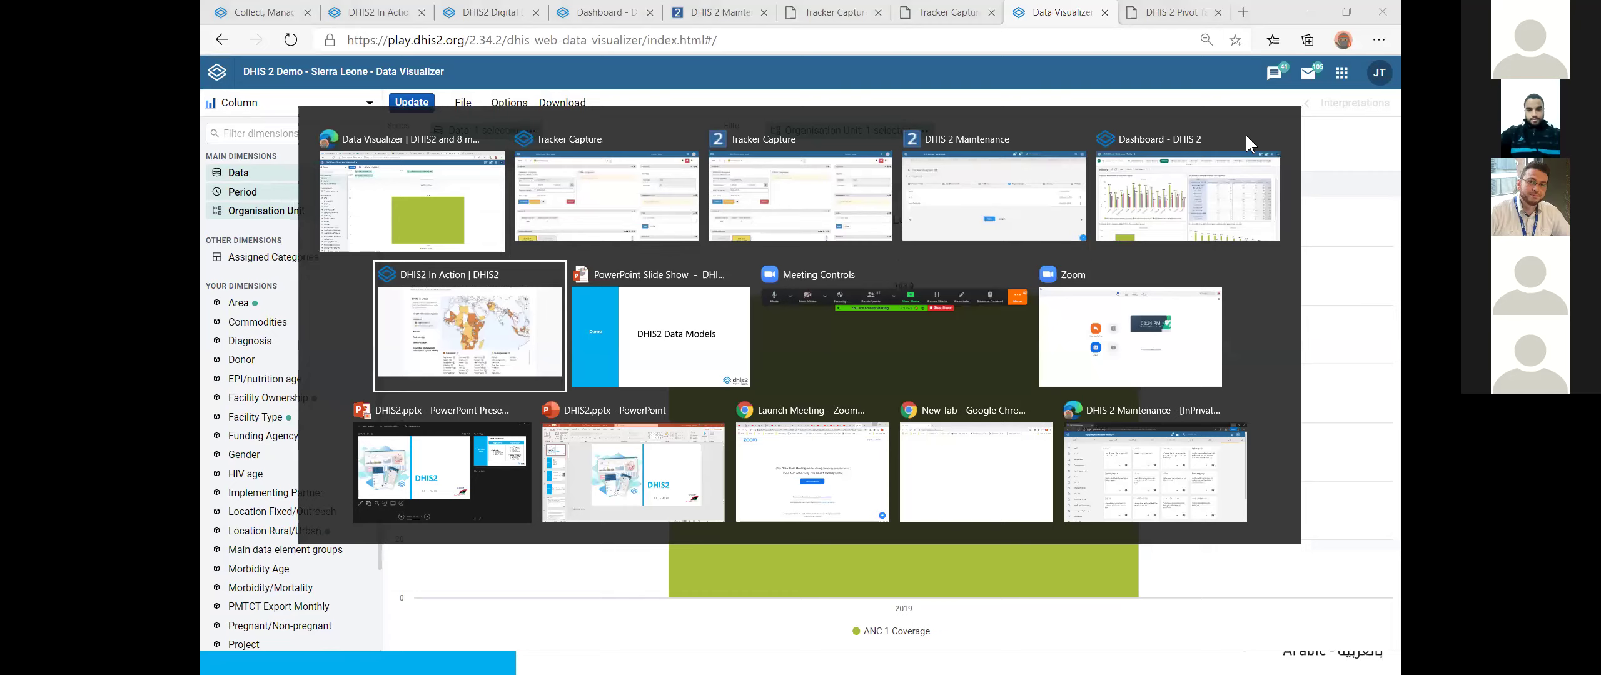
{"action": "key", "text": "Right"}
{"action": "key", "text": "Right"}
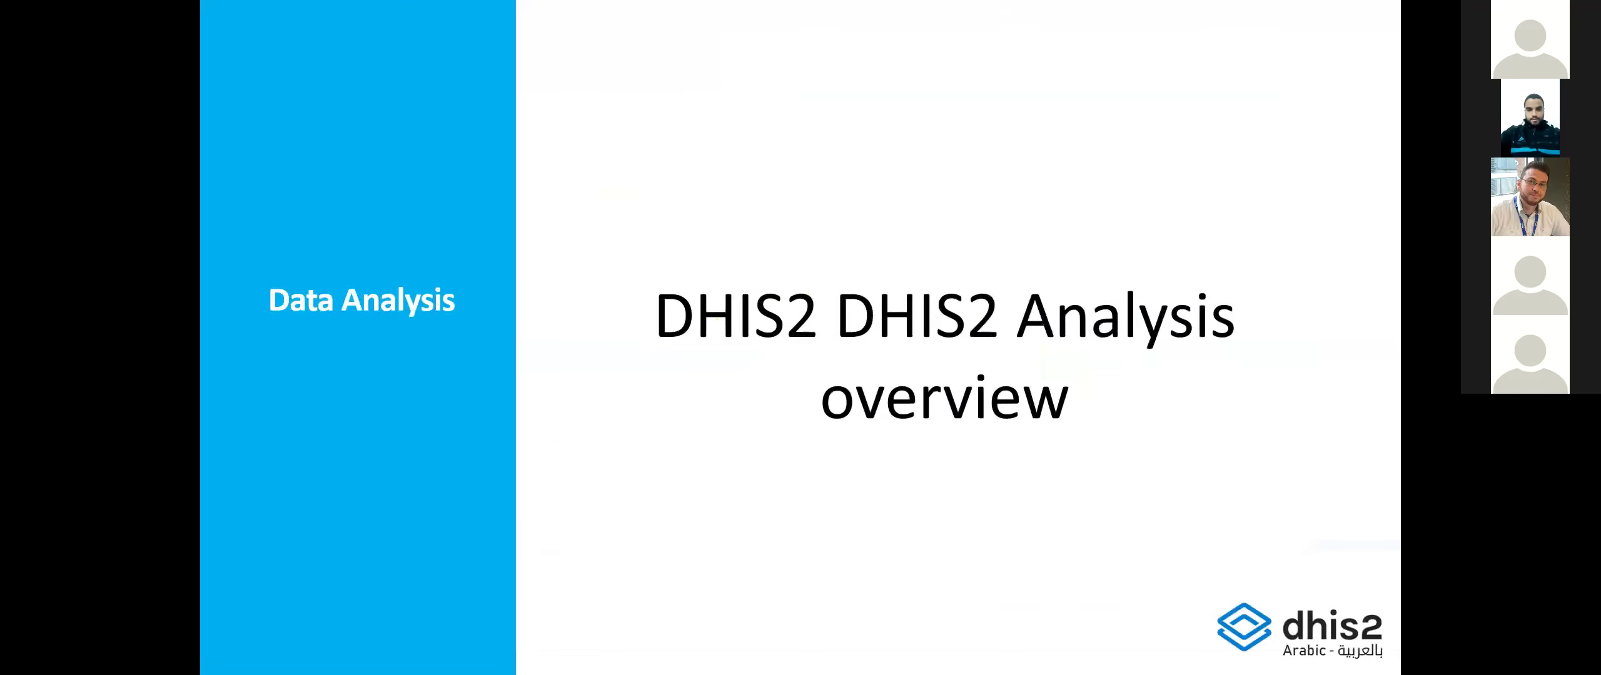
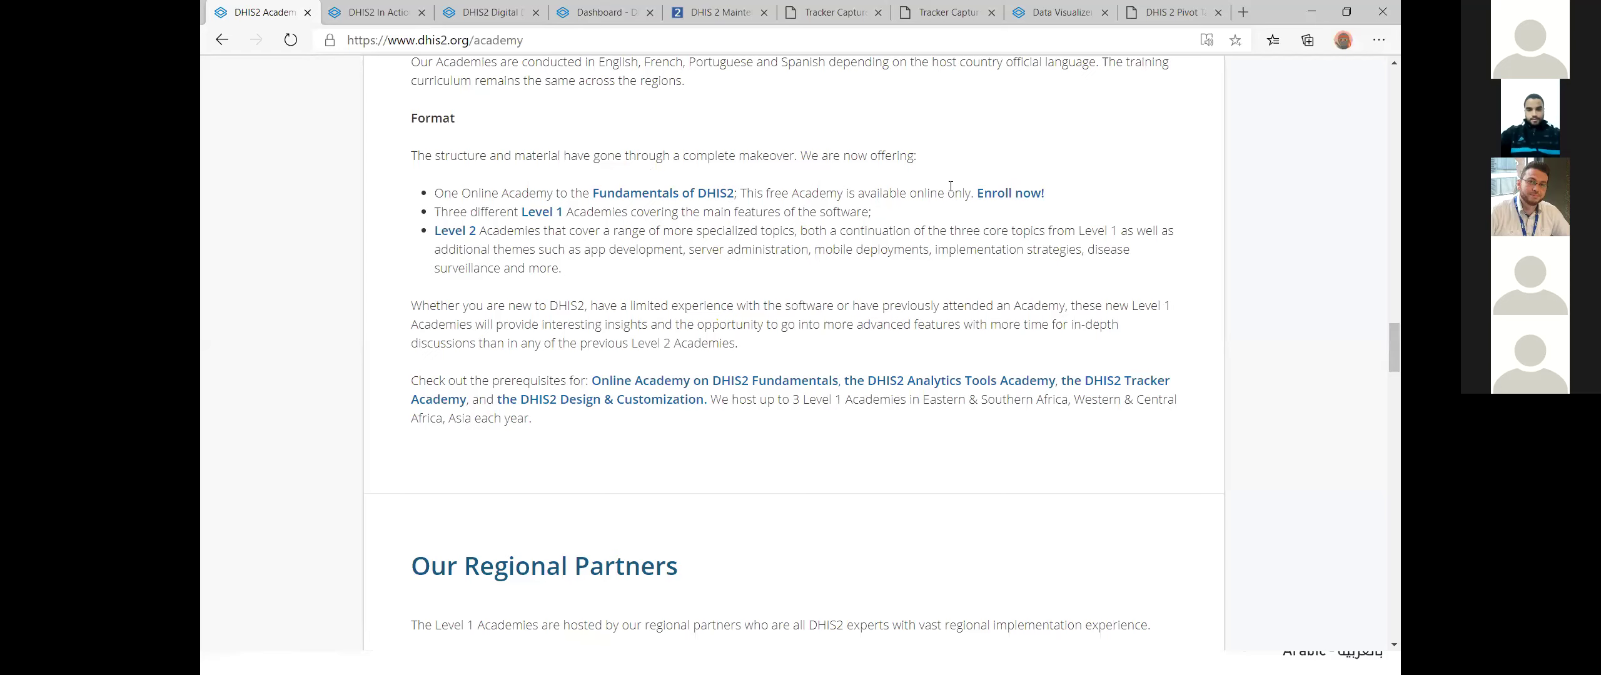
Step: Return to the DHIS2 Academies browser window and scroll to the top of the page
{"action": "key", "text": "alt+Tab"}
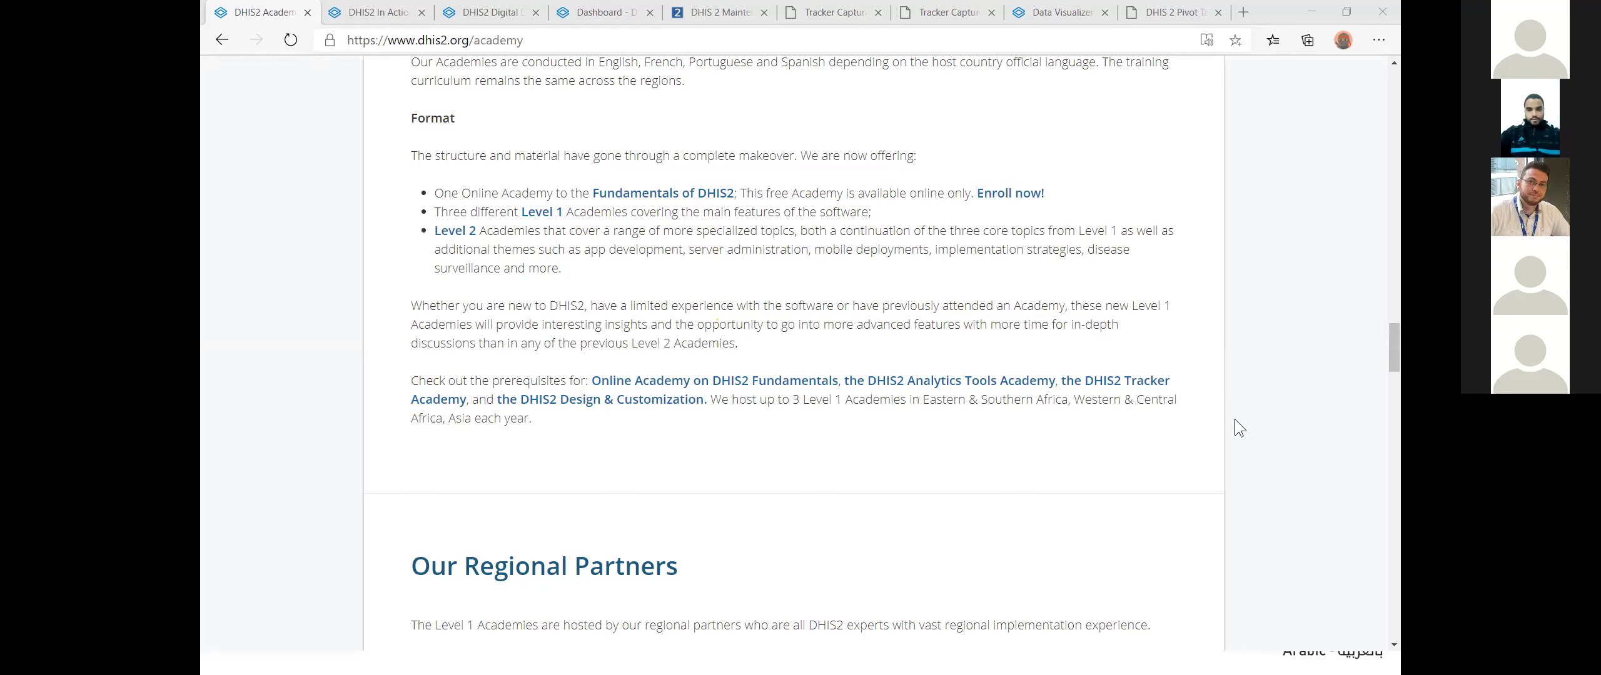
{"action": "key", "text": "alt+Tab"}
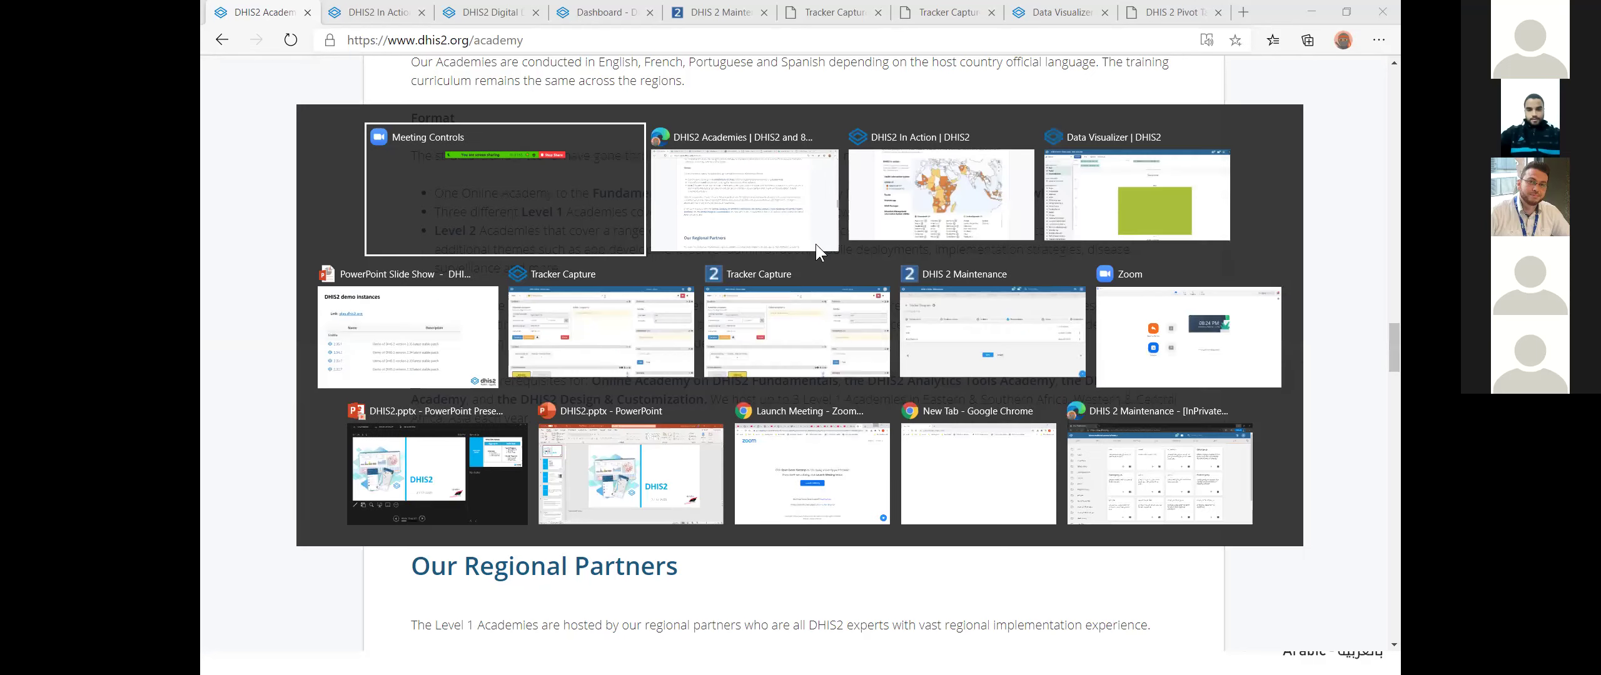
{"action": "key", "text": "alt+Tab"}
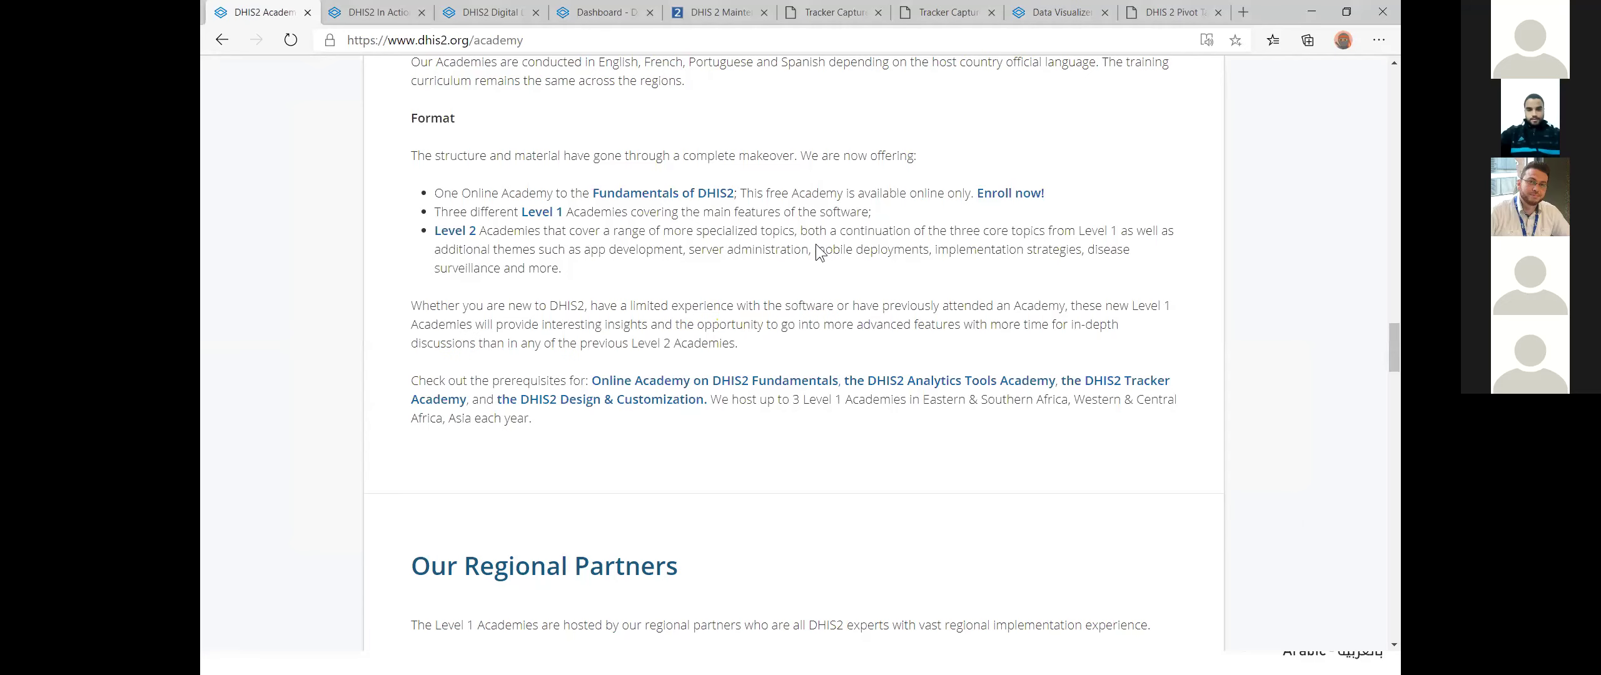
{"action": "left_click", "coordinate": [1241, 219]}
{"action": "scroll", "coordinate": [1242, 218], "scroll_direction": "up", "scroll_amount": 15}
{"action": "scroll", "coordinate": [1247, 215], "scroll_direction": "up", "scroll_amount": 10}
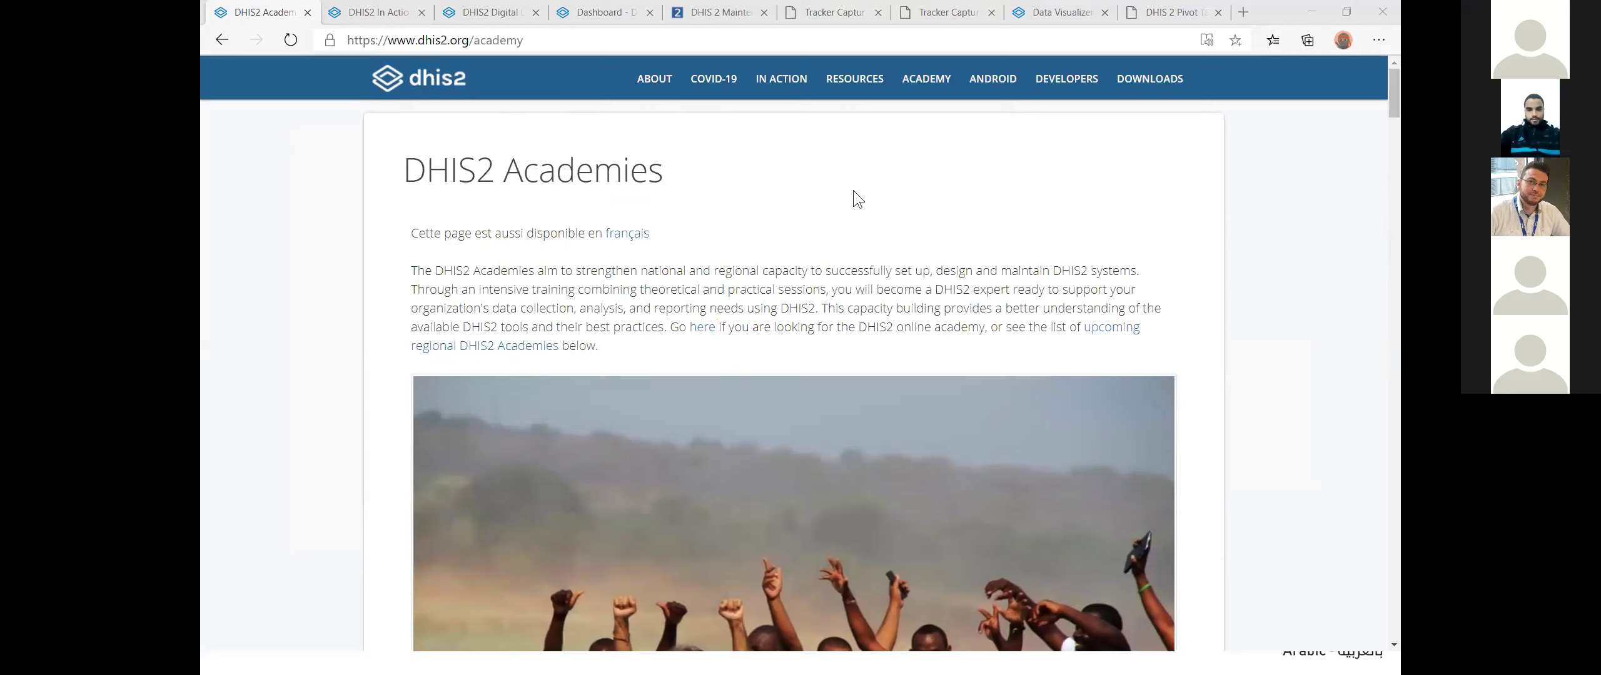
Step: Open the COVID-19 page from the dhis2.org top navigation bar
{"action": "mouse_move", "coordinate": [714, 80]}
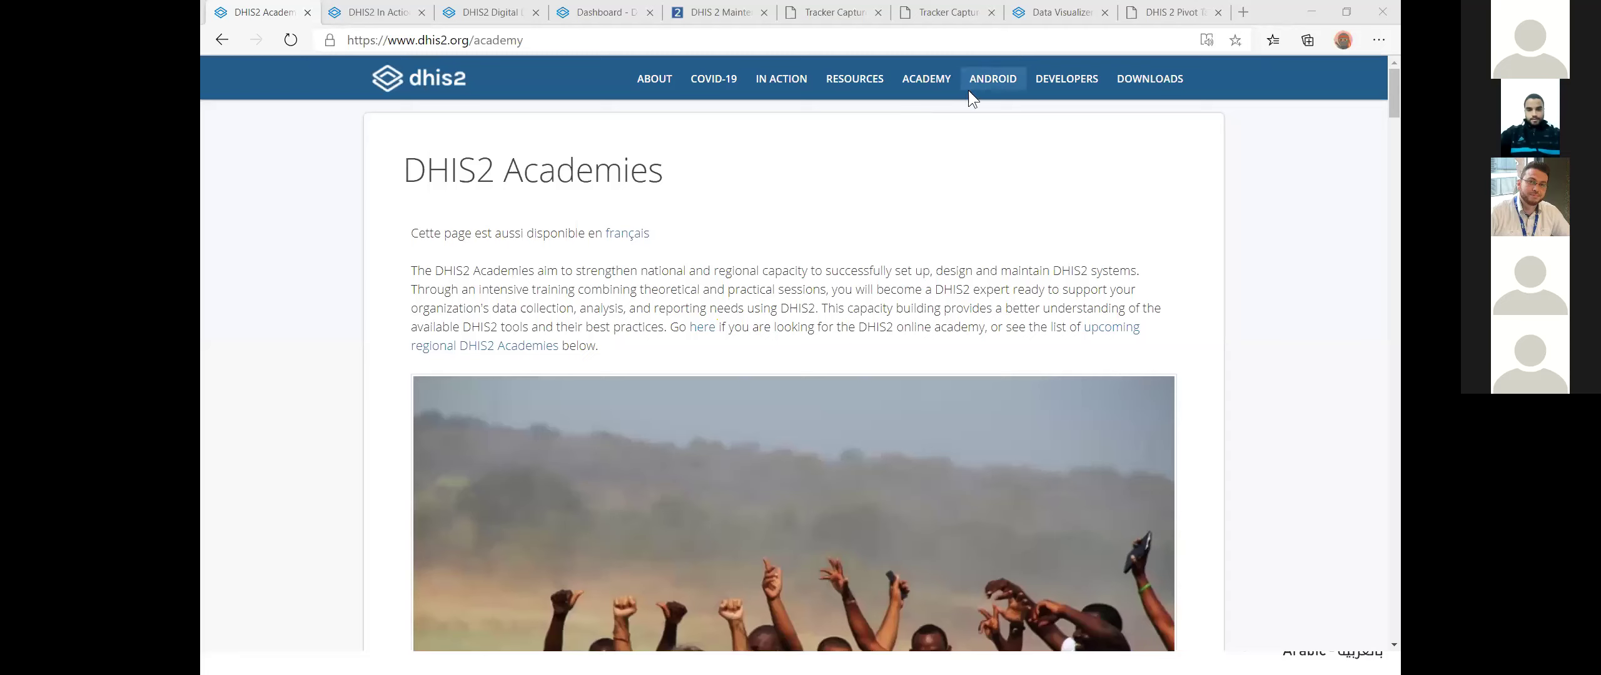
{"action": "left_click", "coordinate": [714, 79]}
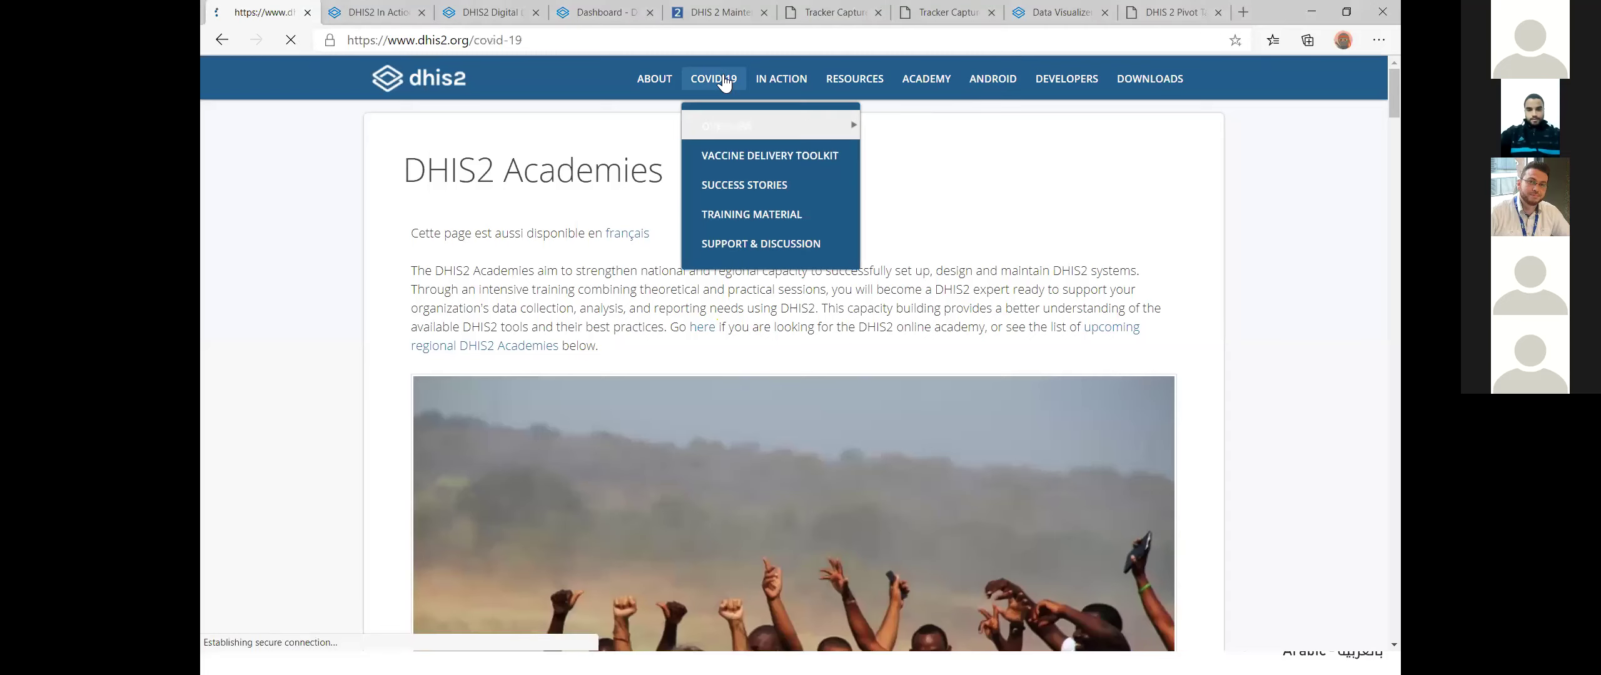
Step: Scroll the COVID-19 Surveillance package page down to Downloads & Resources and back to the top
{"action": "scroll", "coordinate": [646, 144], "scroll_direction": "down", "scroll_amount": 15}
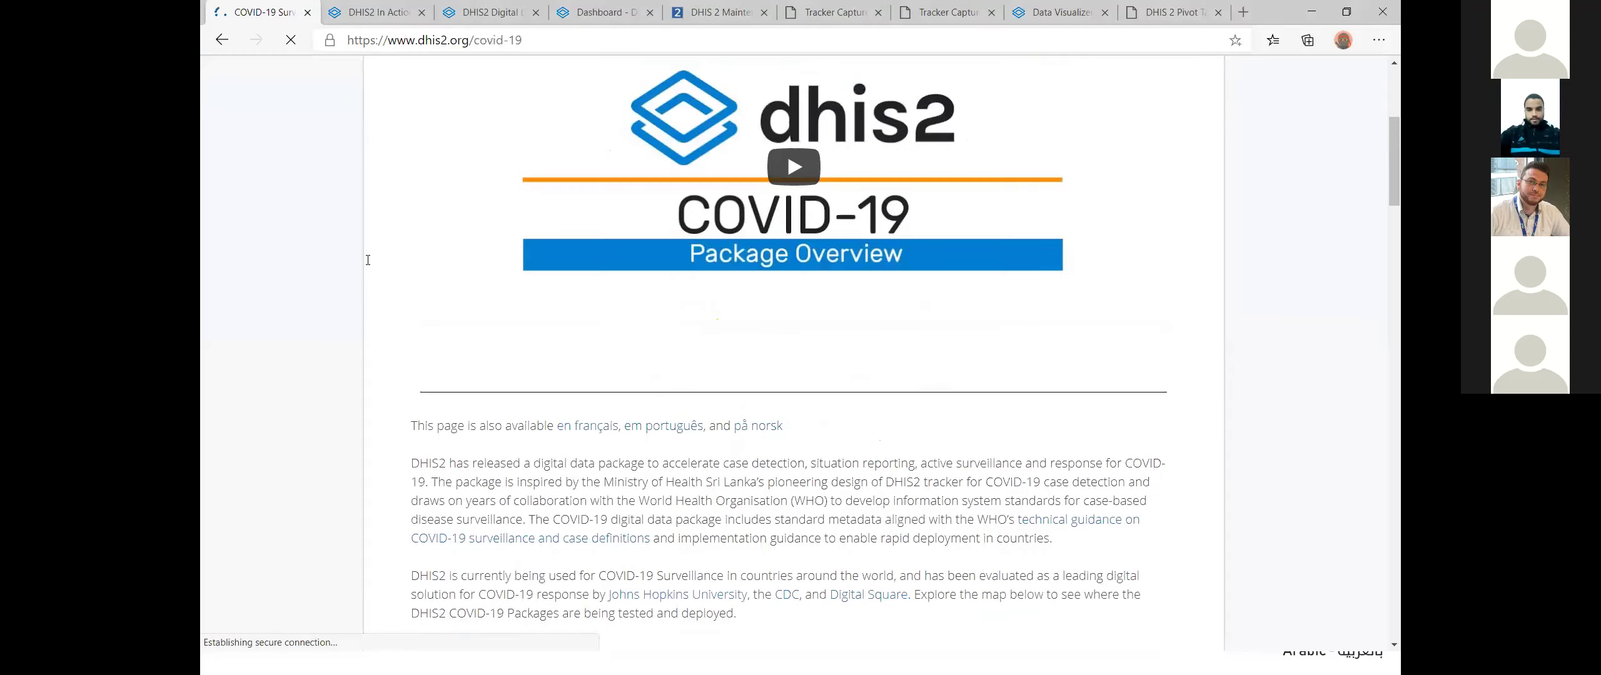
{"action": "scroll", "coordinate": [336, 261], "scroll_direction": "down", "scroll_amount": 6}
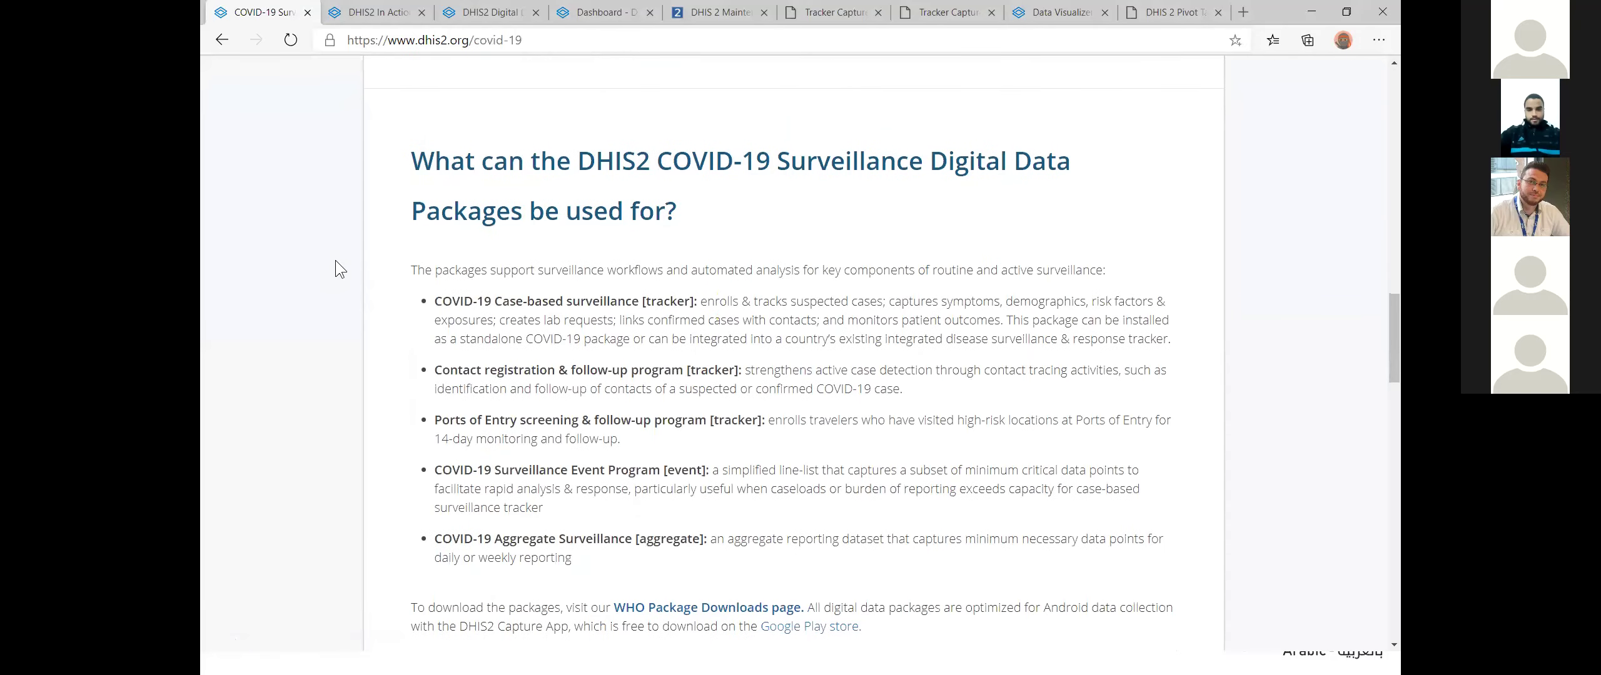
{"action": "scroll", "coordinate": [335, 261], "scroll_direction": "down", "scroll_amount": 4}
{"action": "scroll", "coordinate": [335, 263], "scroll_direction": "down", "scroll_amount": 10}
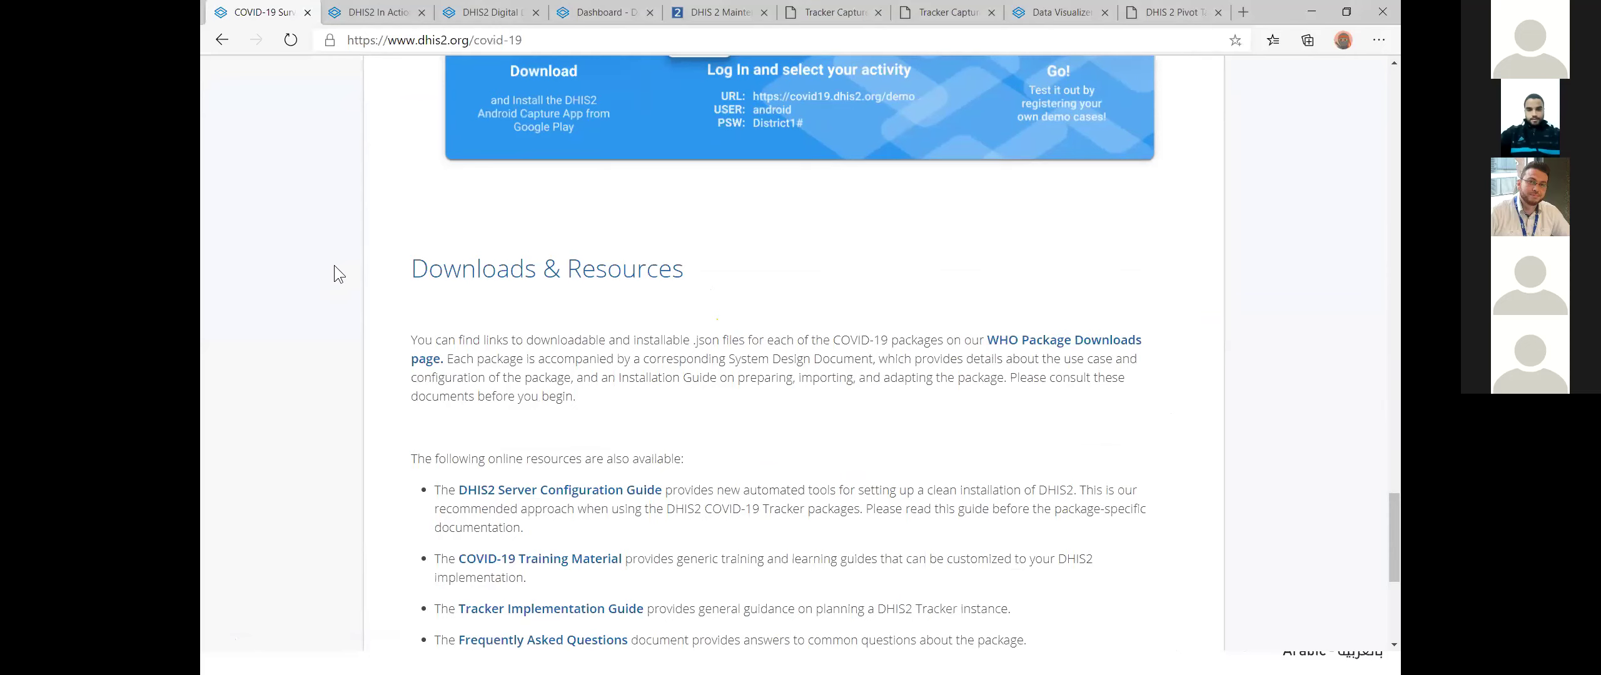
{"action": "scroll", "coordinate": [351, 275], "scroll_direction": "down", "scroll_amount": 5}
{"action": "scroll", "coordinate": [400, 262], "scroll_direction": "up", "scroll_amount": 6}
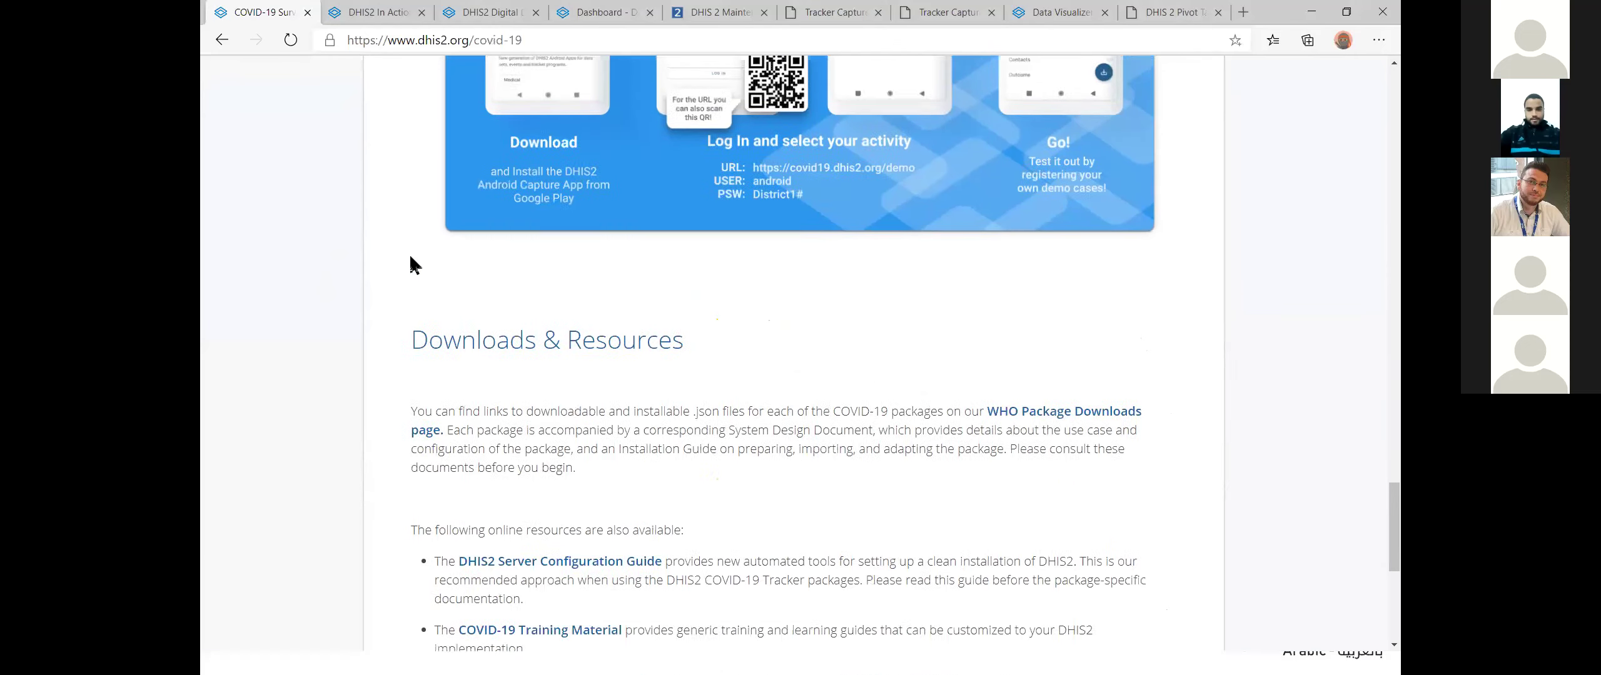
{"action": "scroll", "coordinate": [410, 256], "scroll_direction": "down", "scroll_amount": 4}
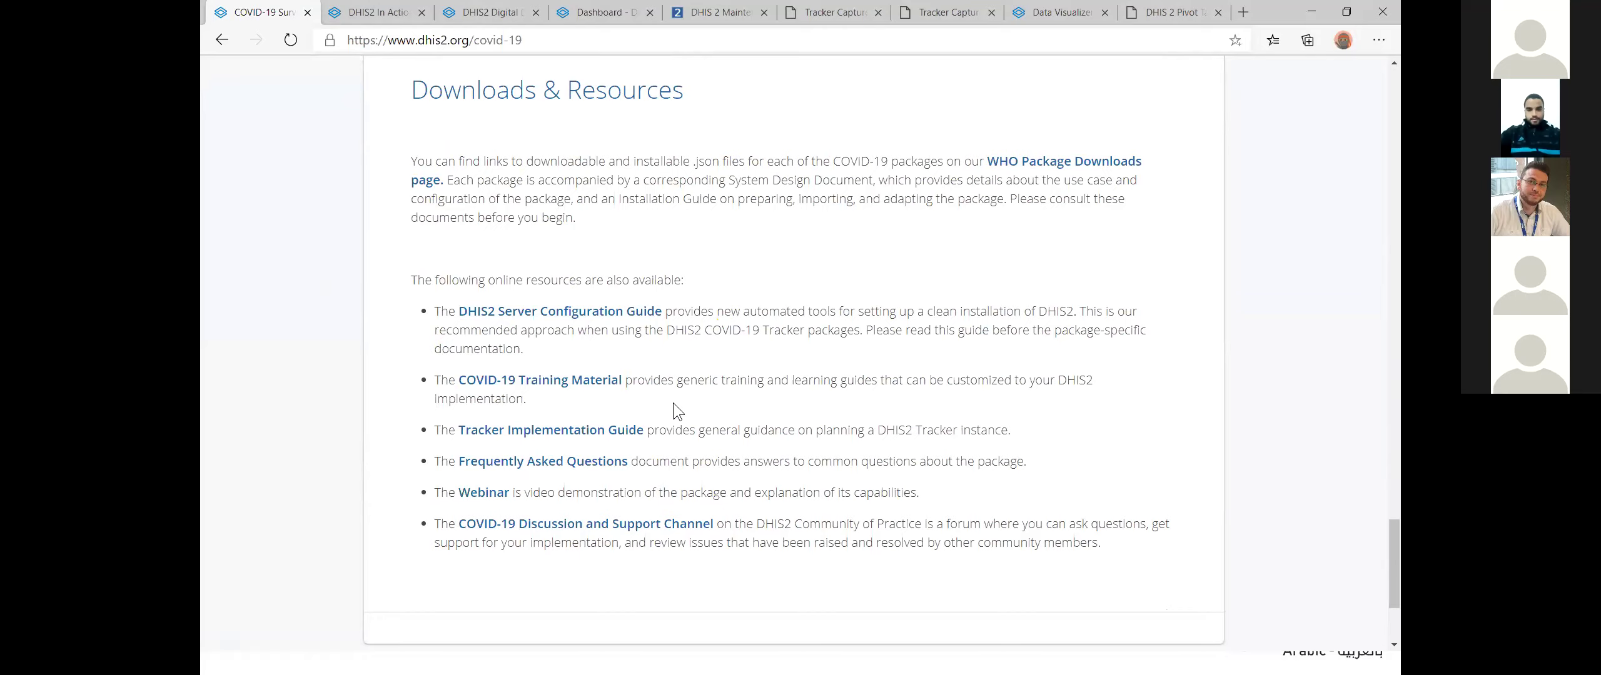
{"action": "scroll", "coordinate": [535, 460], "scroll_direction": "up", "scroll_amount": 5}
{"action": "scroll", "coordinate": [535, 453], "scroll_direction": "up", "scroll_amount": 7}
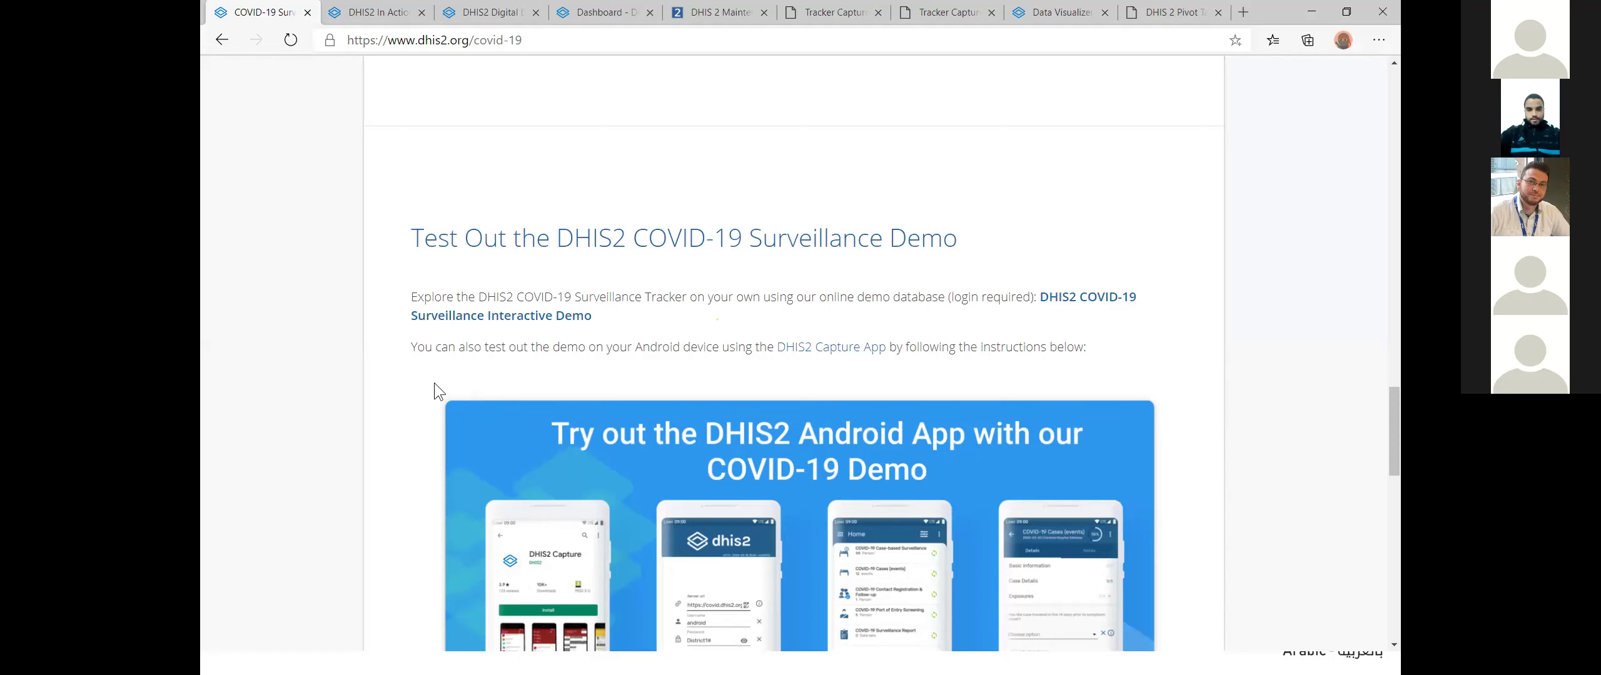
{"action": "scroll", "coordinate": [434, 382], "scroll_direction": "up", "scroll_amount": 10}
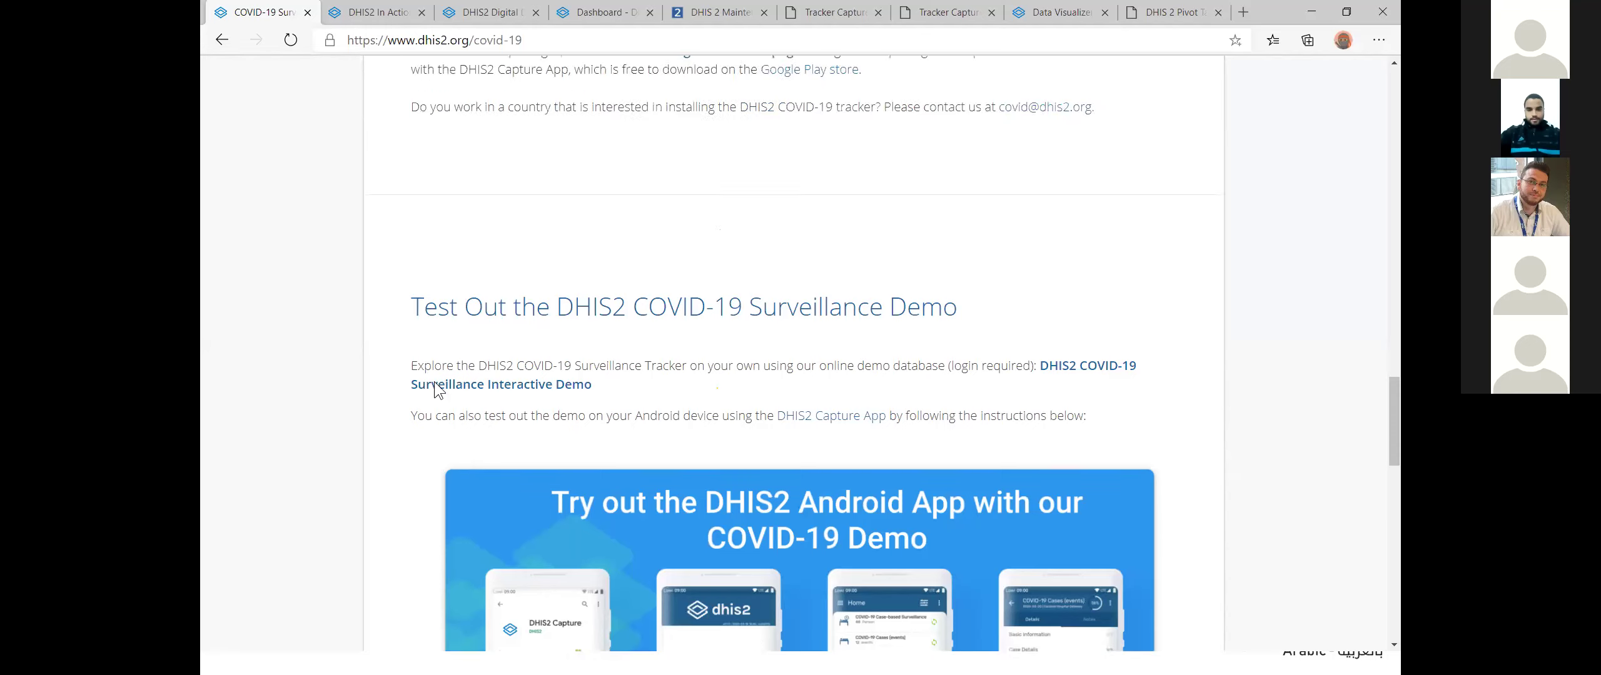
{"action": "scroll", "coordinate": [458, 335], "scroll_direction": "up", "scroll_amount": 15}
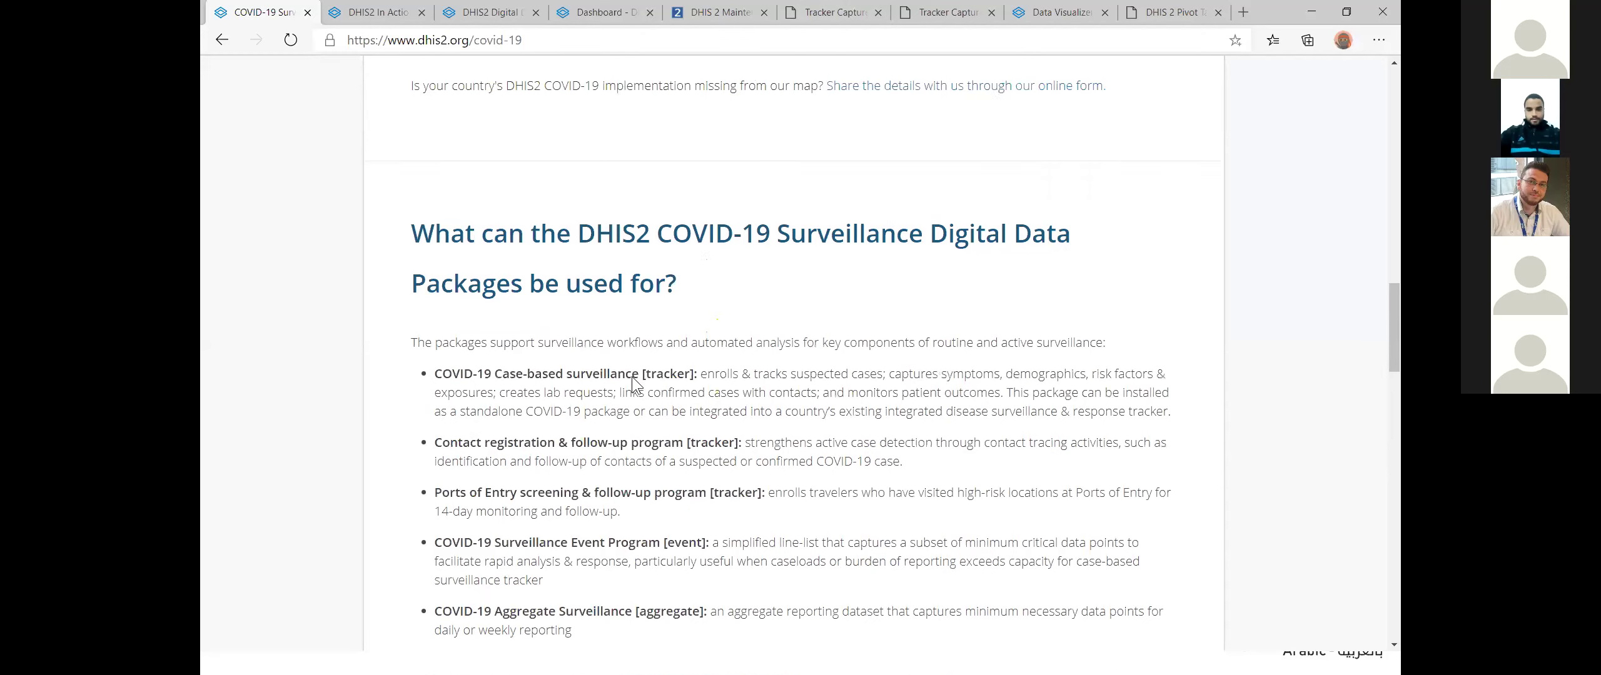
{"action": "scroll", "coordinate": [457, 335], "scroll_direction": "up", "scroll_amount": 4}
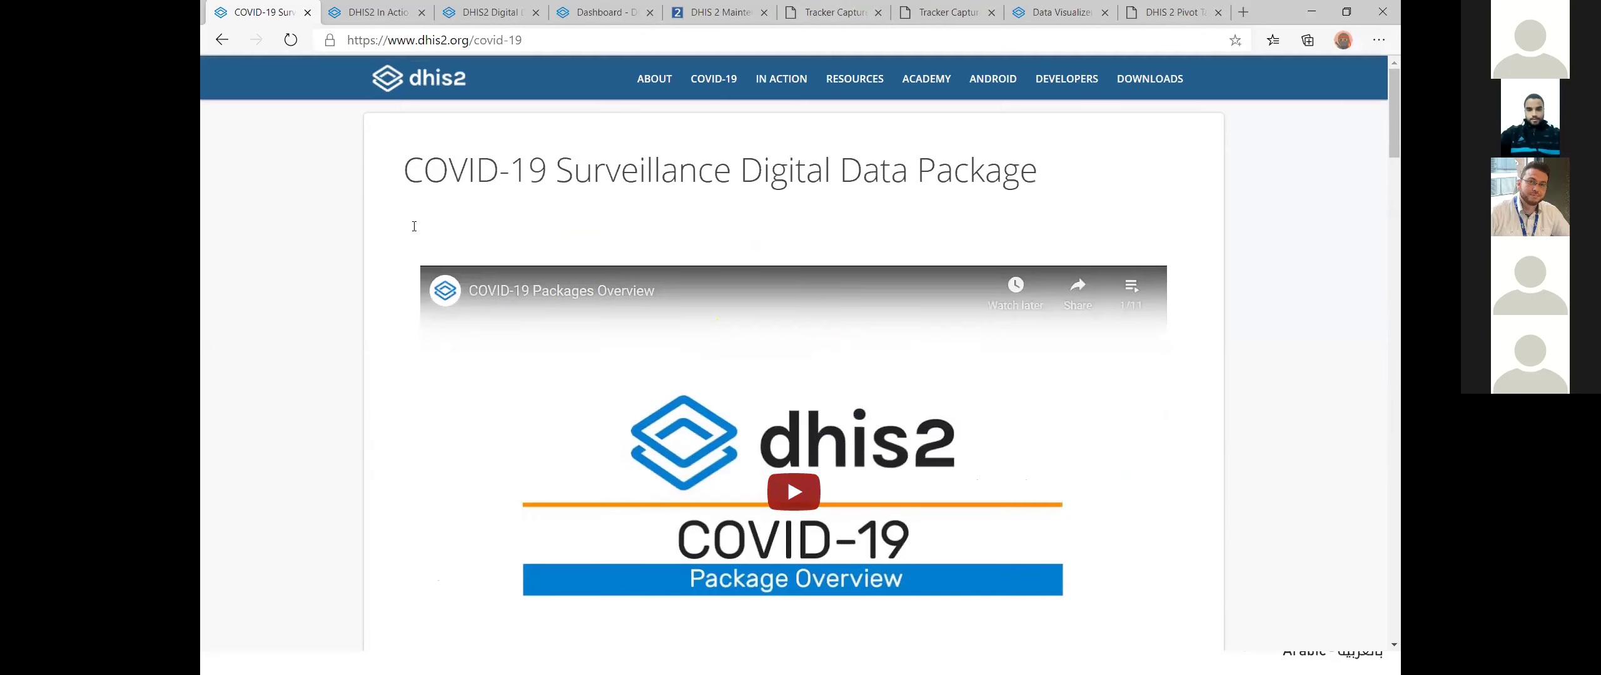
{"action": "mouse_move", "coordinate": [744, 87]}
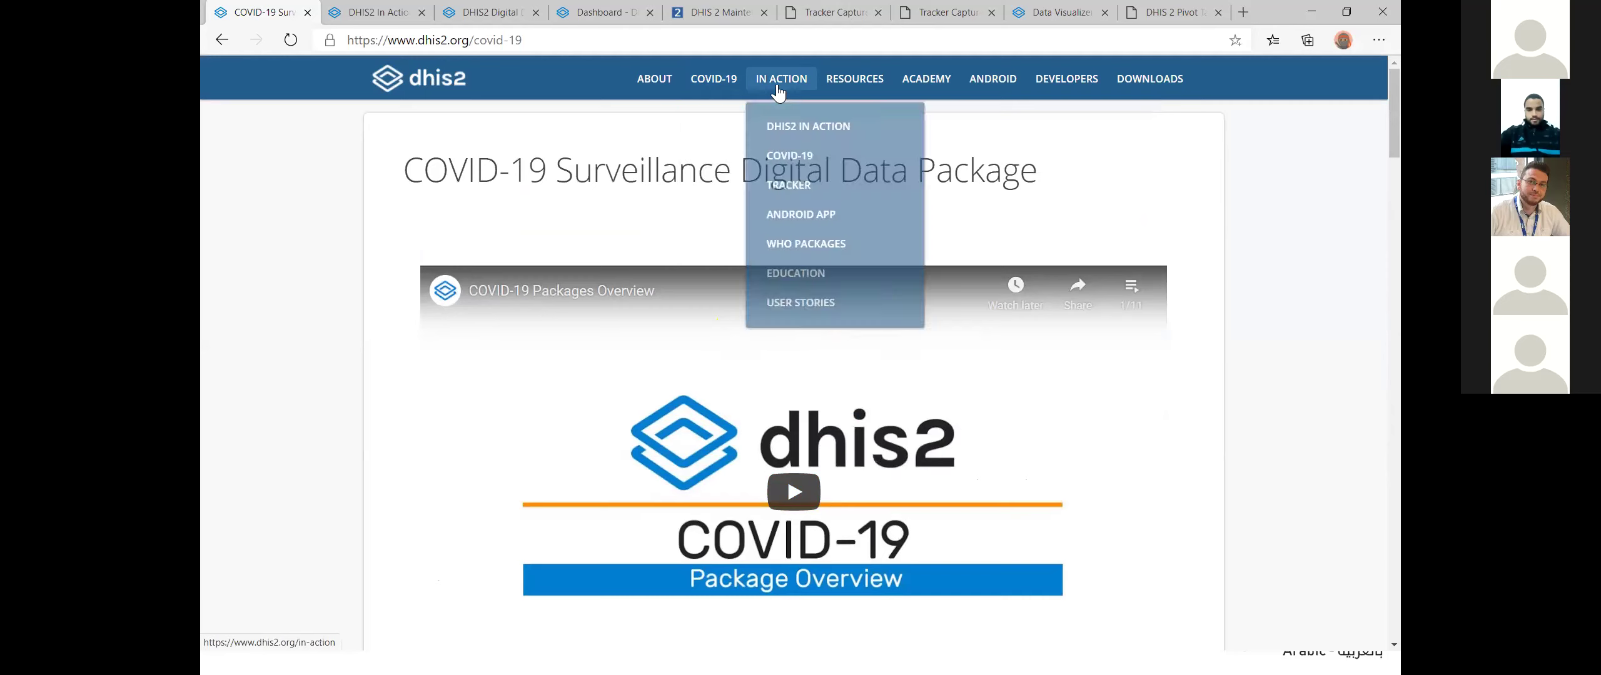
Step: Open WHO PACKAGES and scroll through its health program sections, then back up
{"action": "left_click", "coordinate": [819, 244]}
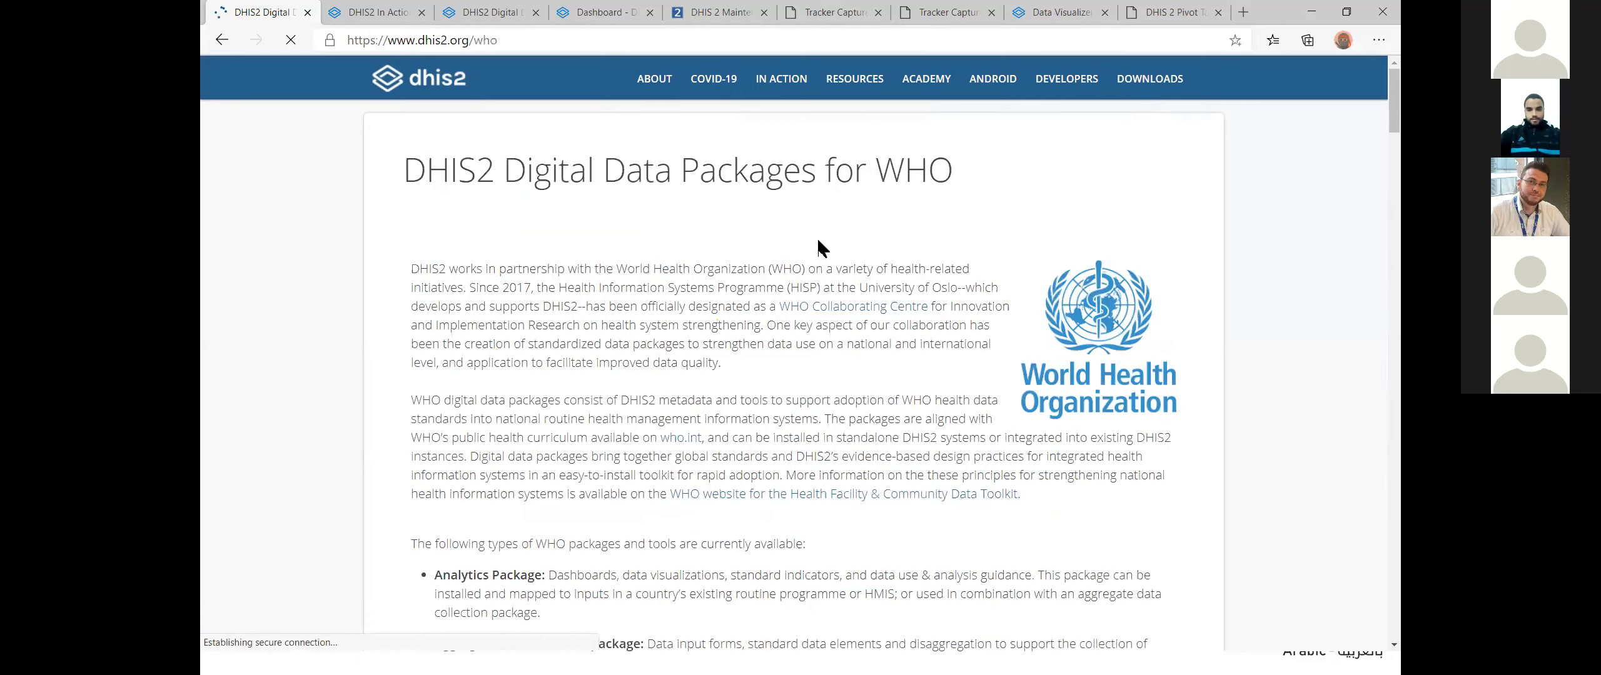
{"action": "scroll", "coordinate": [538, 322], "scroll_direction": "down", "scroll_amount": 5}
{"action": "scroll", "coordinate": [539, 324], "scroll_direction": "down", "scroll_amount": 20}
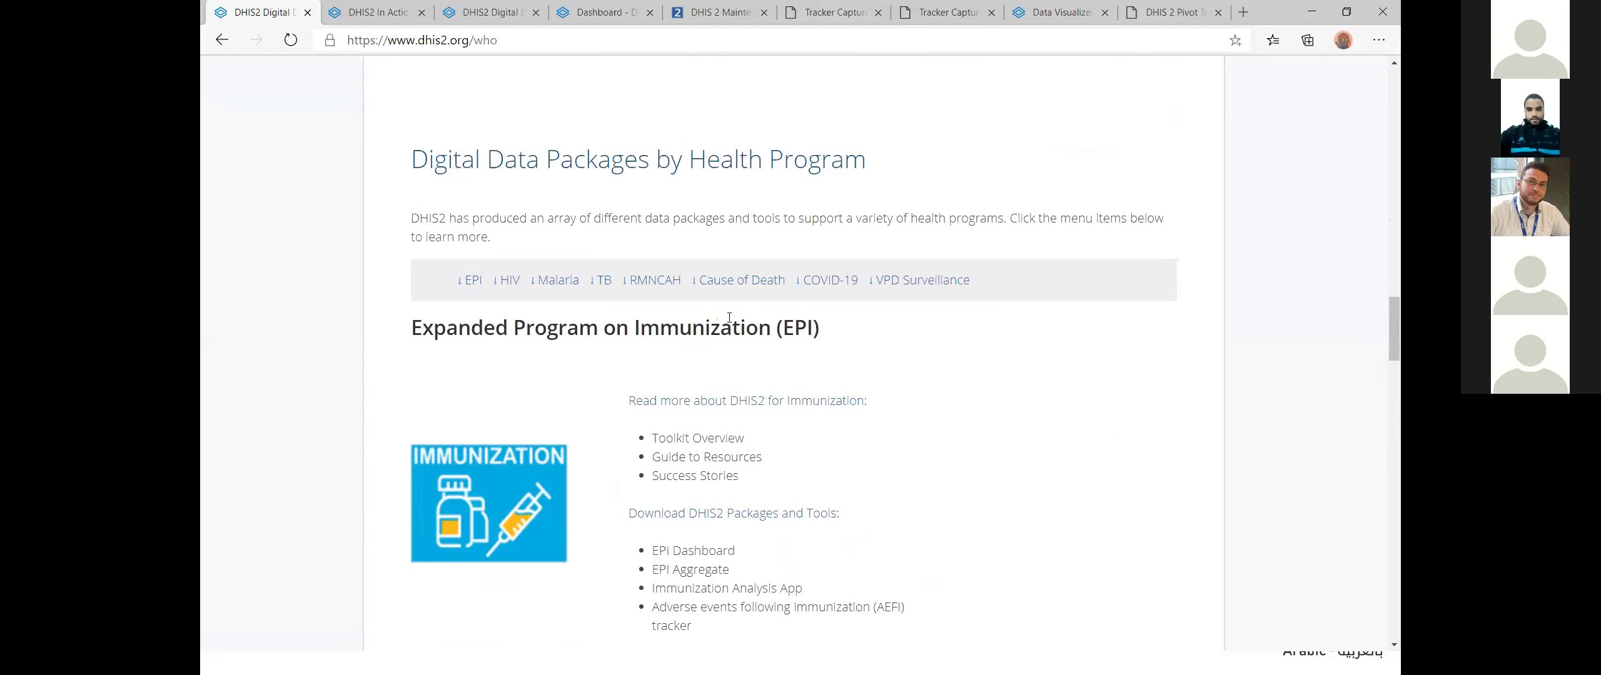
{"action": "scroll", "coordinate": [729, 318], "scroll_direction": "down", "scroll_amount": 3}
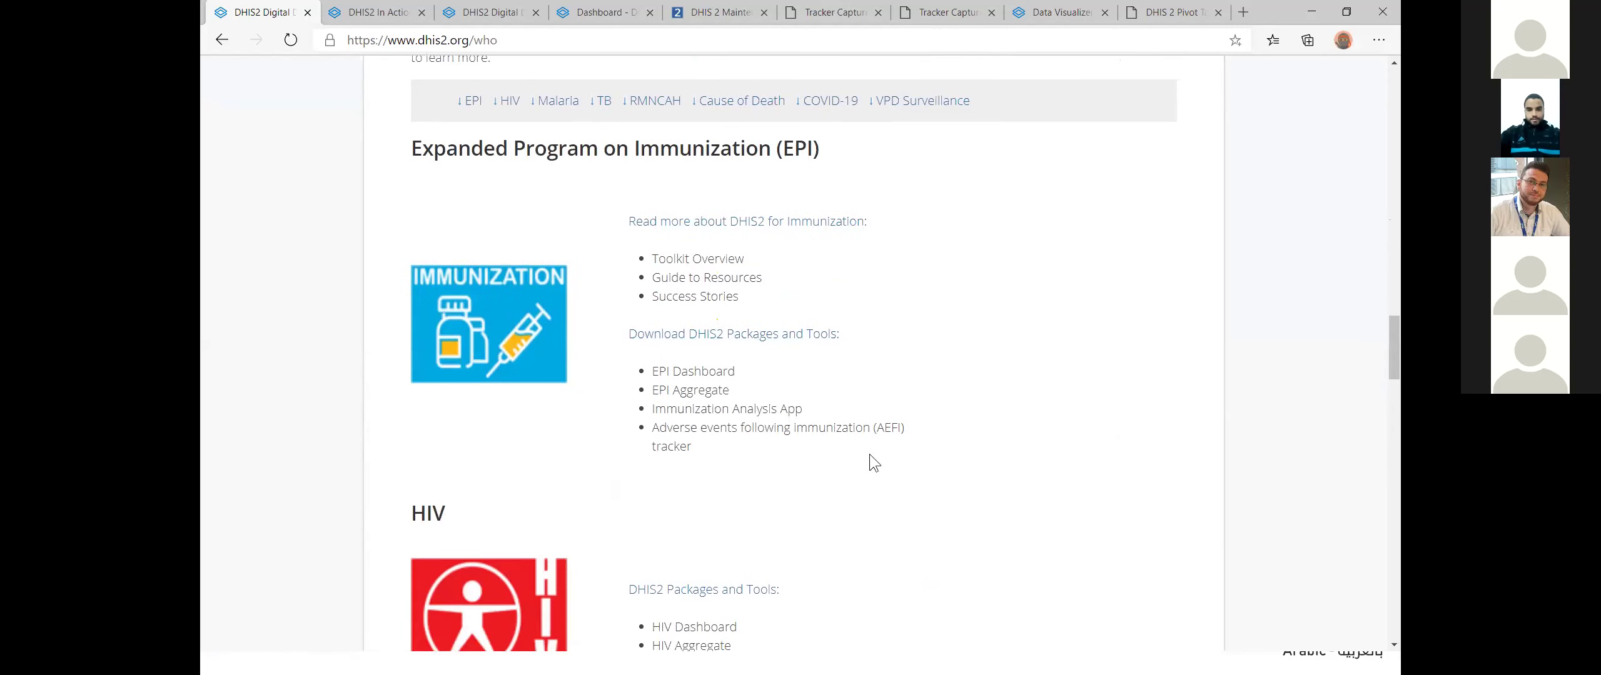
{"action": "scroll", "coordinate": [768, 297], "scroll_direction": "down", "scroll_amount": 4}
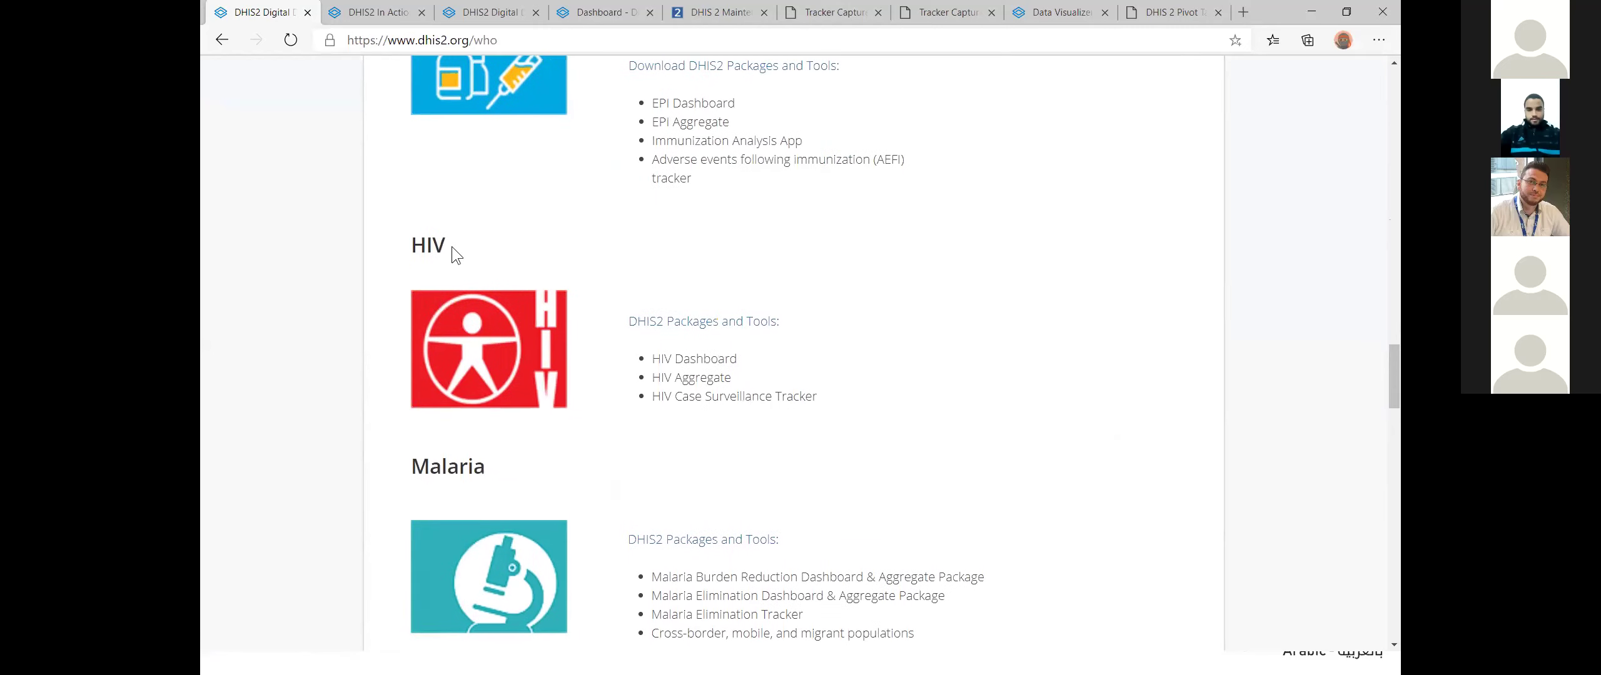
{"action": "scroll", "coordinate": [676, 362], "scroll_direction": "down", "scroll_amount": 10}
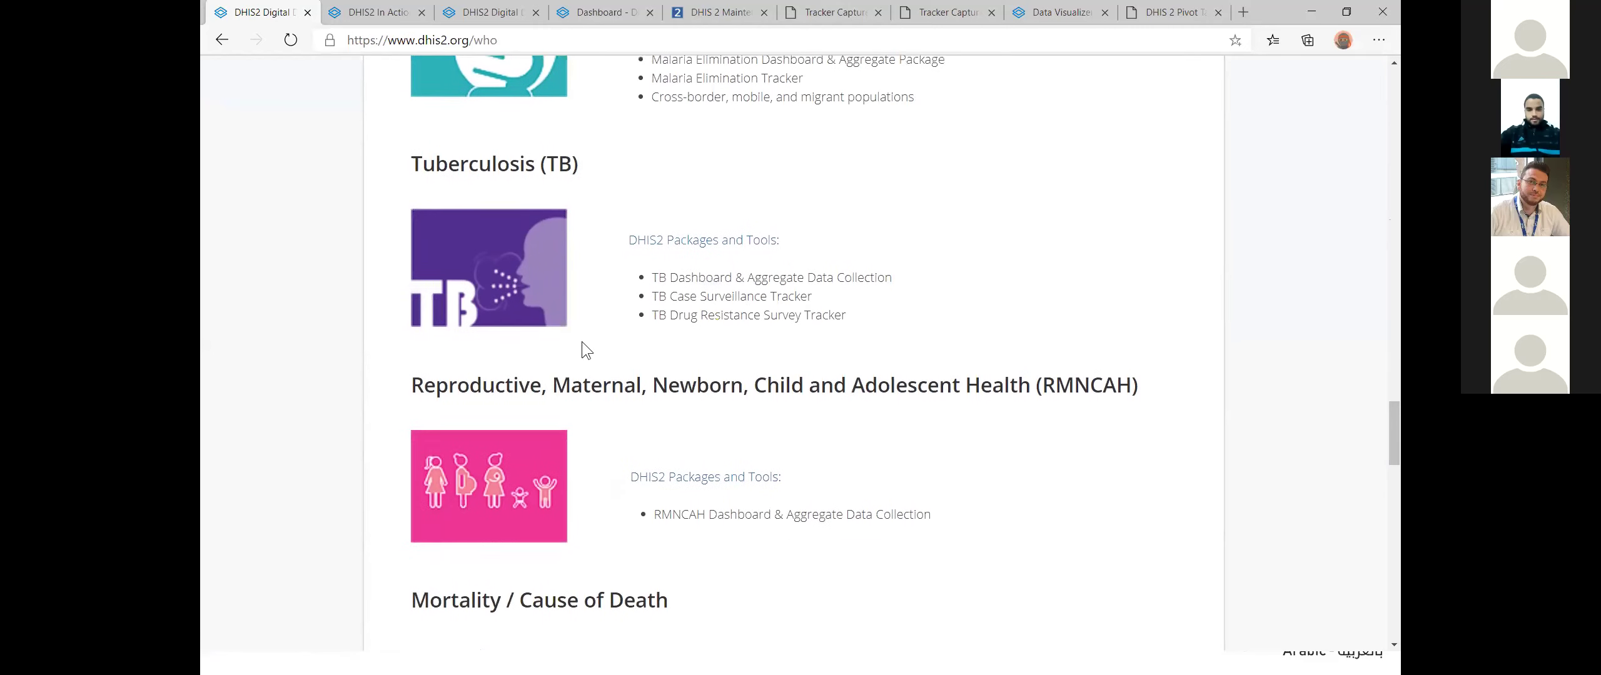
{"action": "scroll", "coordinate": [719, 358], "scroll_direction": "down", "scroll_amount": 6}
{"action": "scroll", "coordinate": [413, 375], "scroll_direction": "up", "scroll_amount": 4}
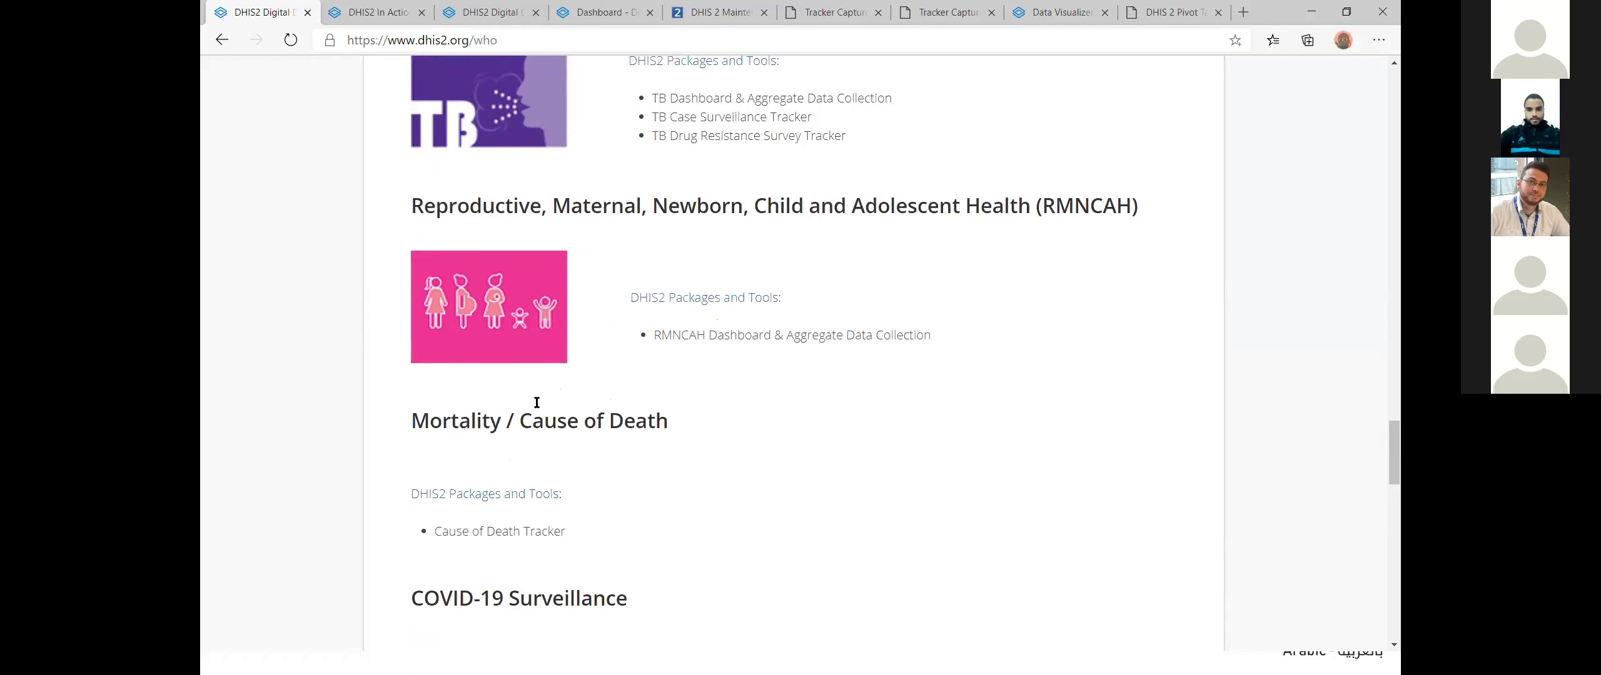
{"action": "scroll", "coordinate": [778, 410], "scroll_direction": "down", "scroll_amount": 10}
{"action": "scroll", "coordinate": [549, 346], "scroll_direction": "down", "scroll_amount": 6}
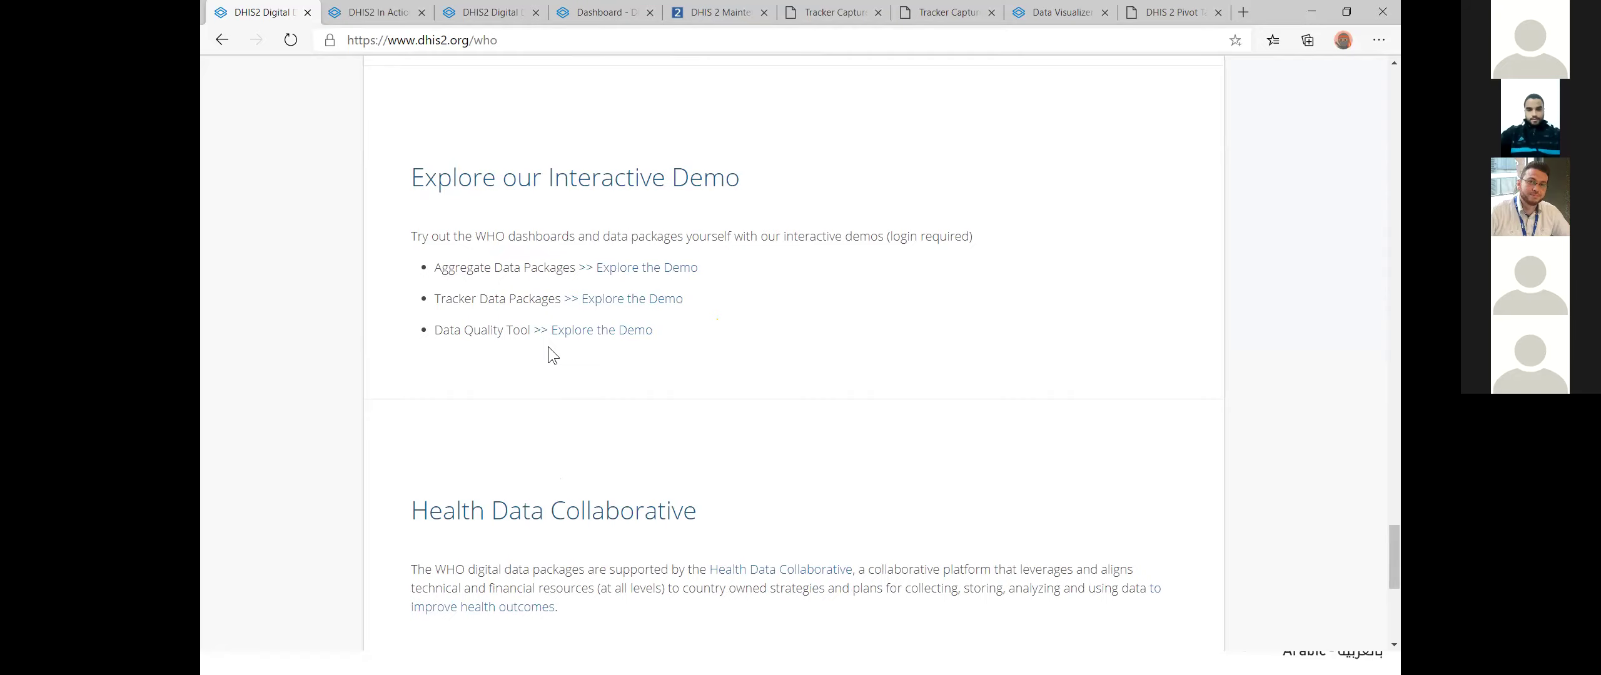
{"action": "scroll", "coordinate": [548, 347], "scroll_direction": "up", "scroll_amount": 20}
{"action": "scroll", "coordinate": [547, 347], "scroll_direction": "up", "scroll_amount": 10}
Step: From the ANC 1 Coverage chart in Data Visualizer, launch the Maintenance app via the apps menu
{"action": "left_click", "coordinate": [1042, 15]}
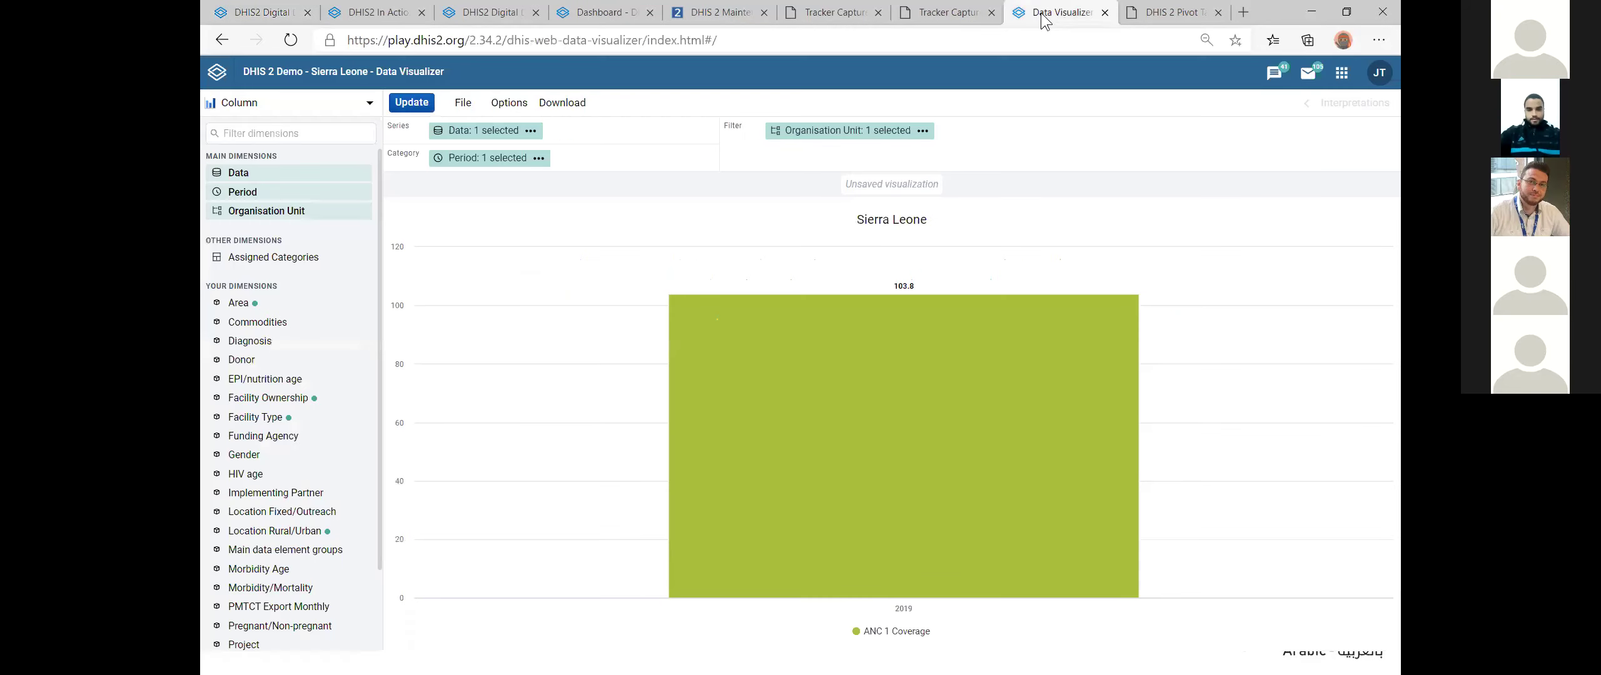
{"action": "left_click", "coordinate": [1342, 75]}
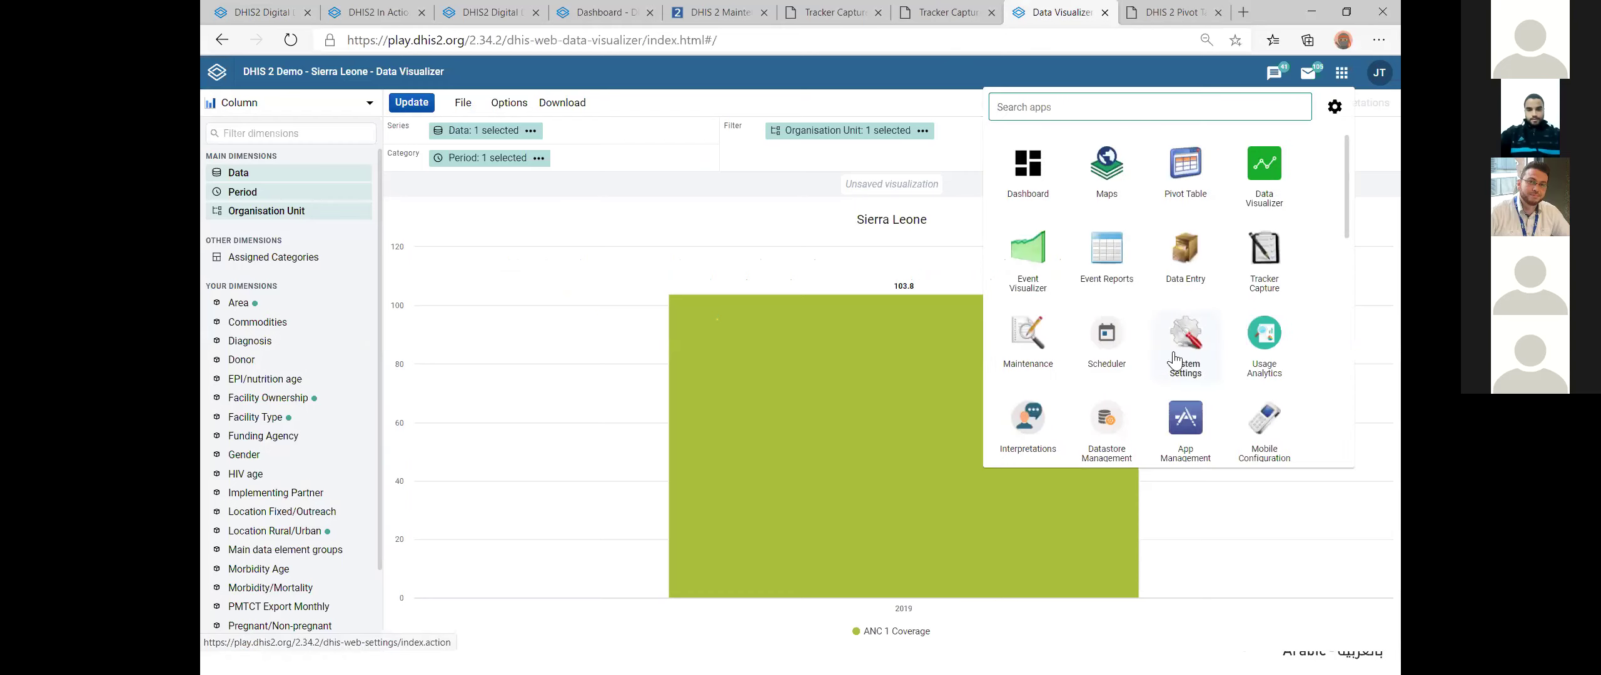
{"action": "left_click", "coordinate": [1003, 341]}
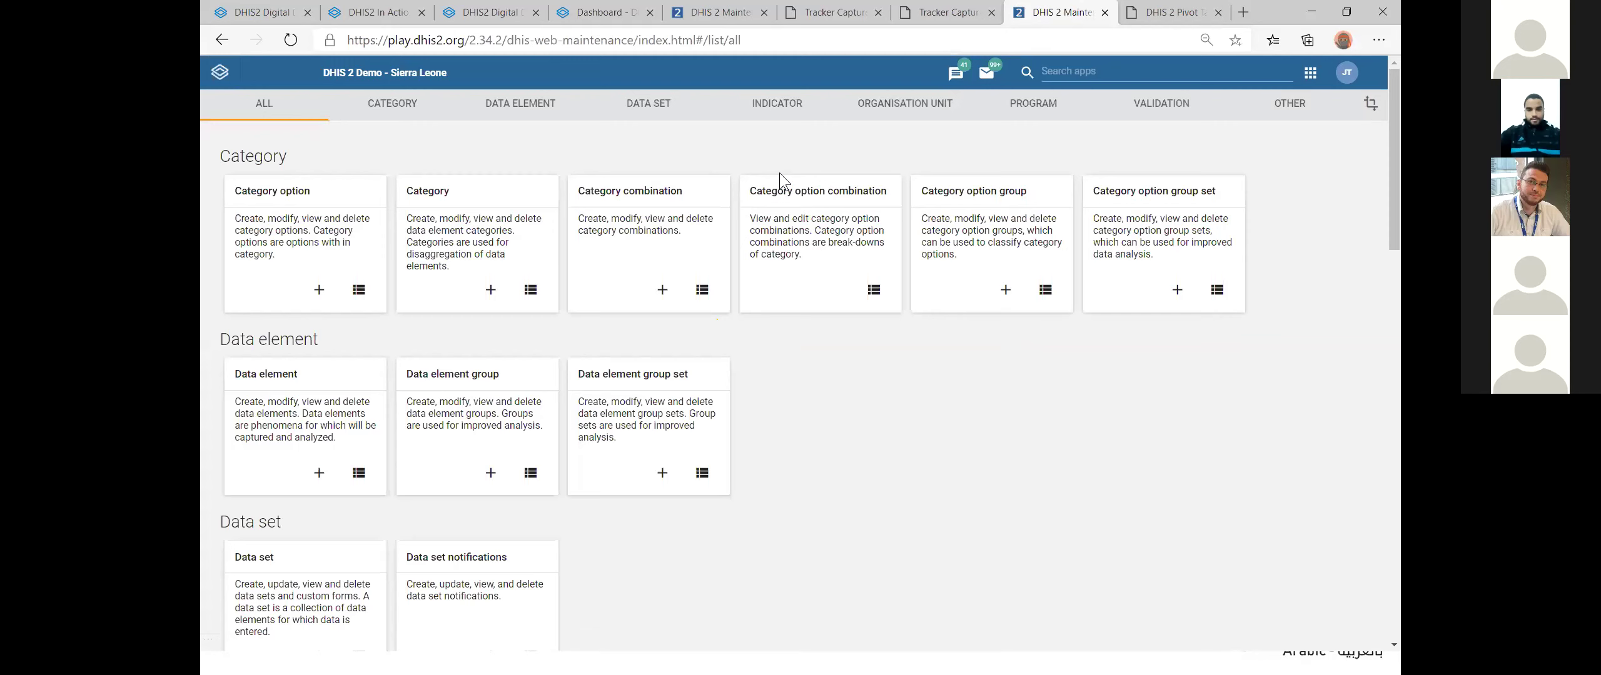
Step: Open the ANC 1 Coverage indicator from the Indicator list for editing
{"action": "left_click", "coordinate": [776, 110]}
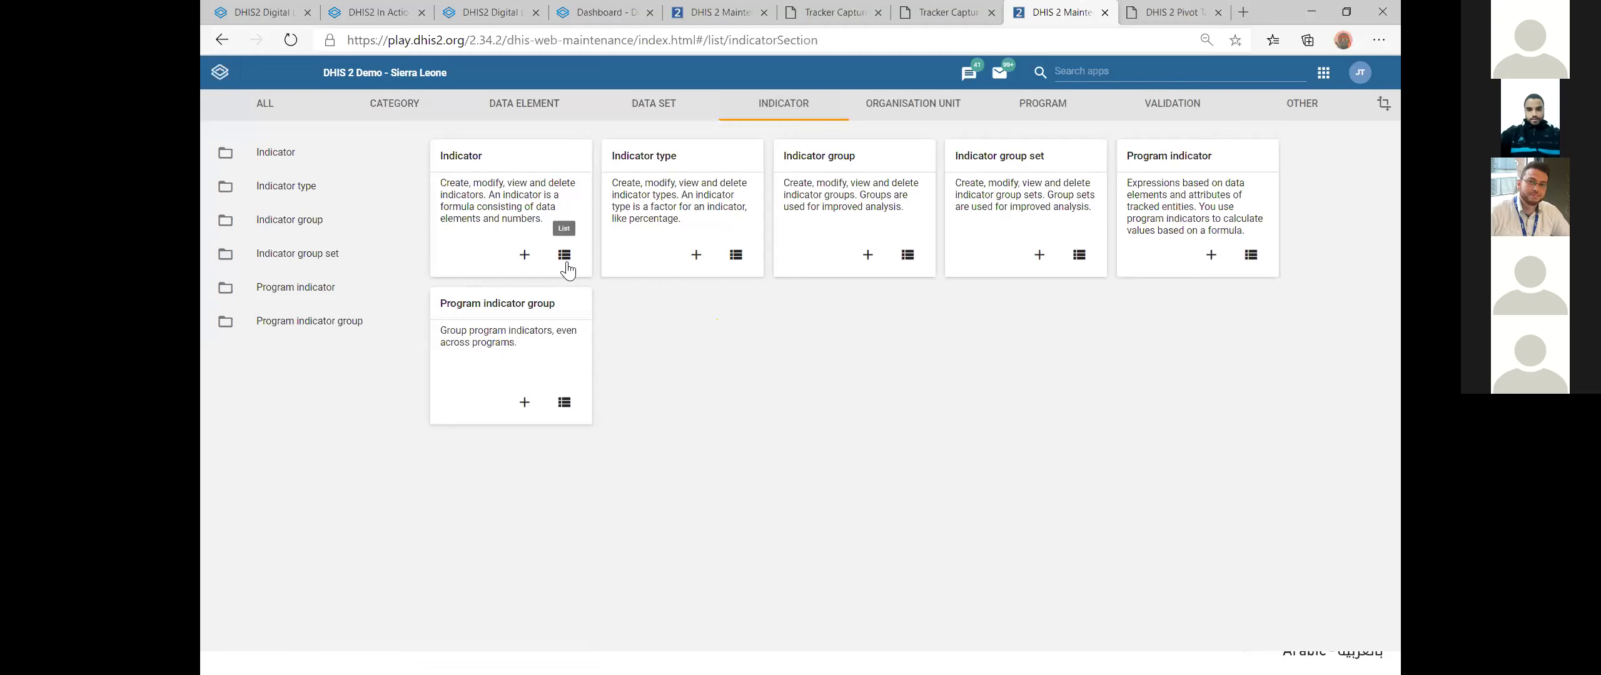
{"action": "left_click", "coordinate": [564, 255]}
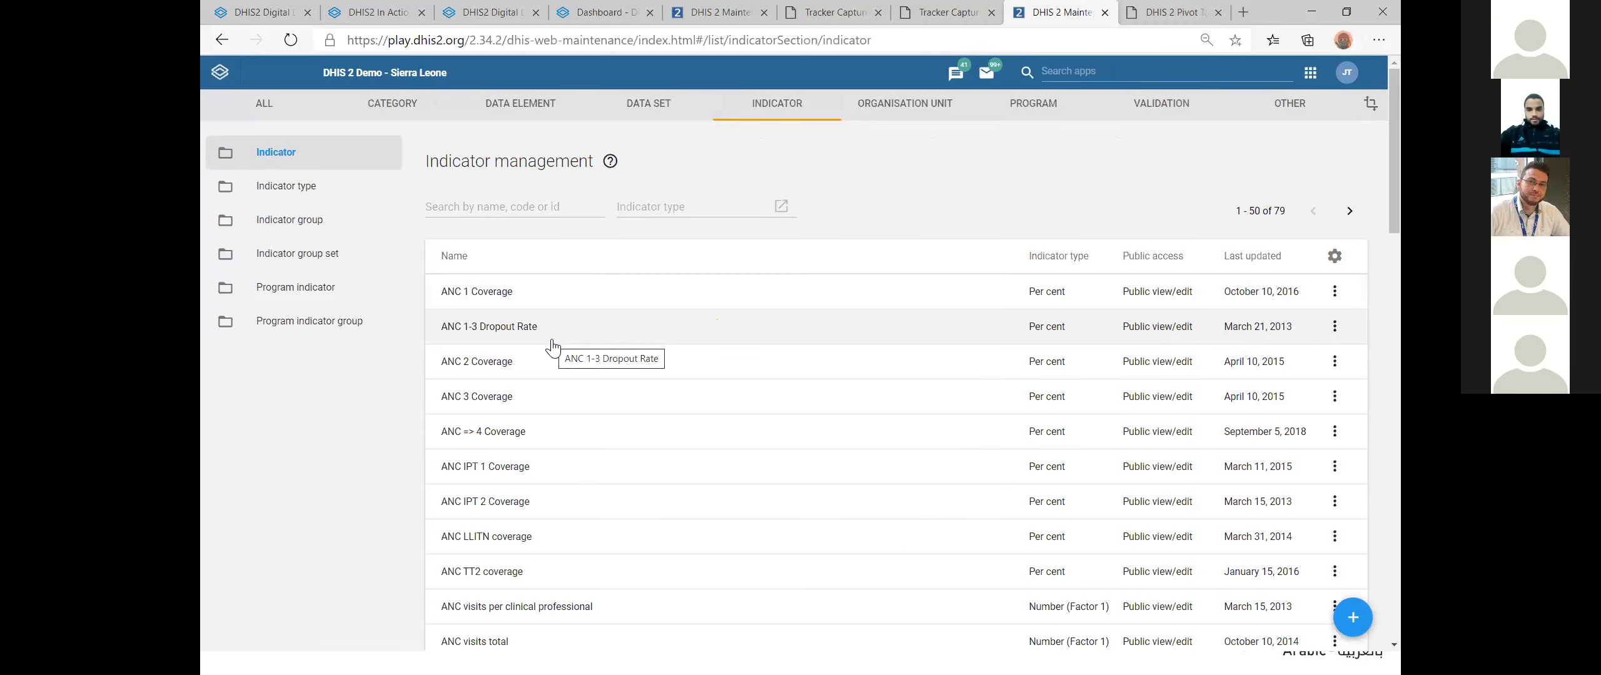
{"action": "left_click", "coordinate": [489, 292]}
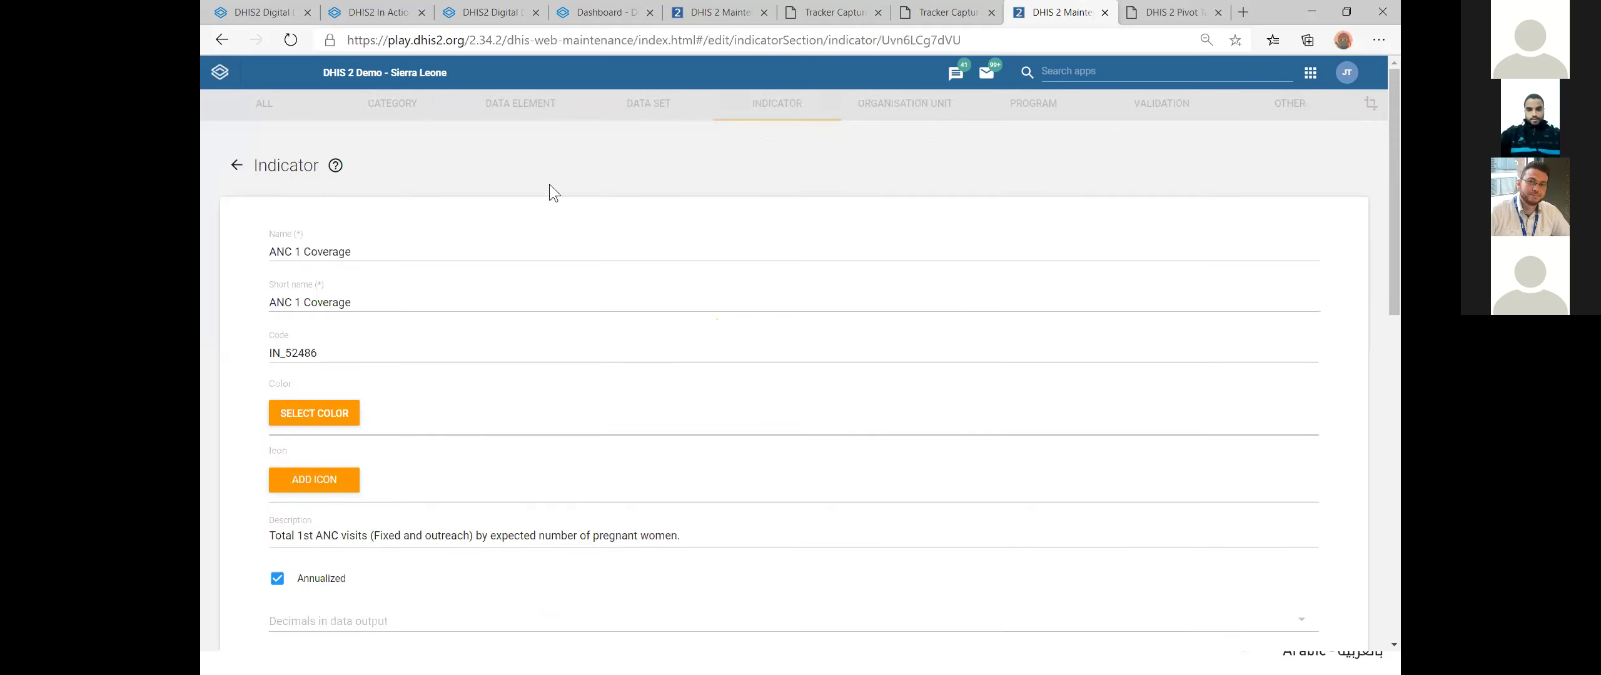
Step: Review the indicator type options, leaving it Per cent, and scroll to the form's bottom
{"action": "scroll", "coordinate": [475, 281], "scroll_direction": "down", "scroll_amount": 4}
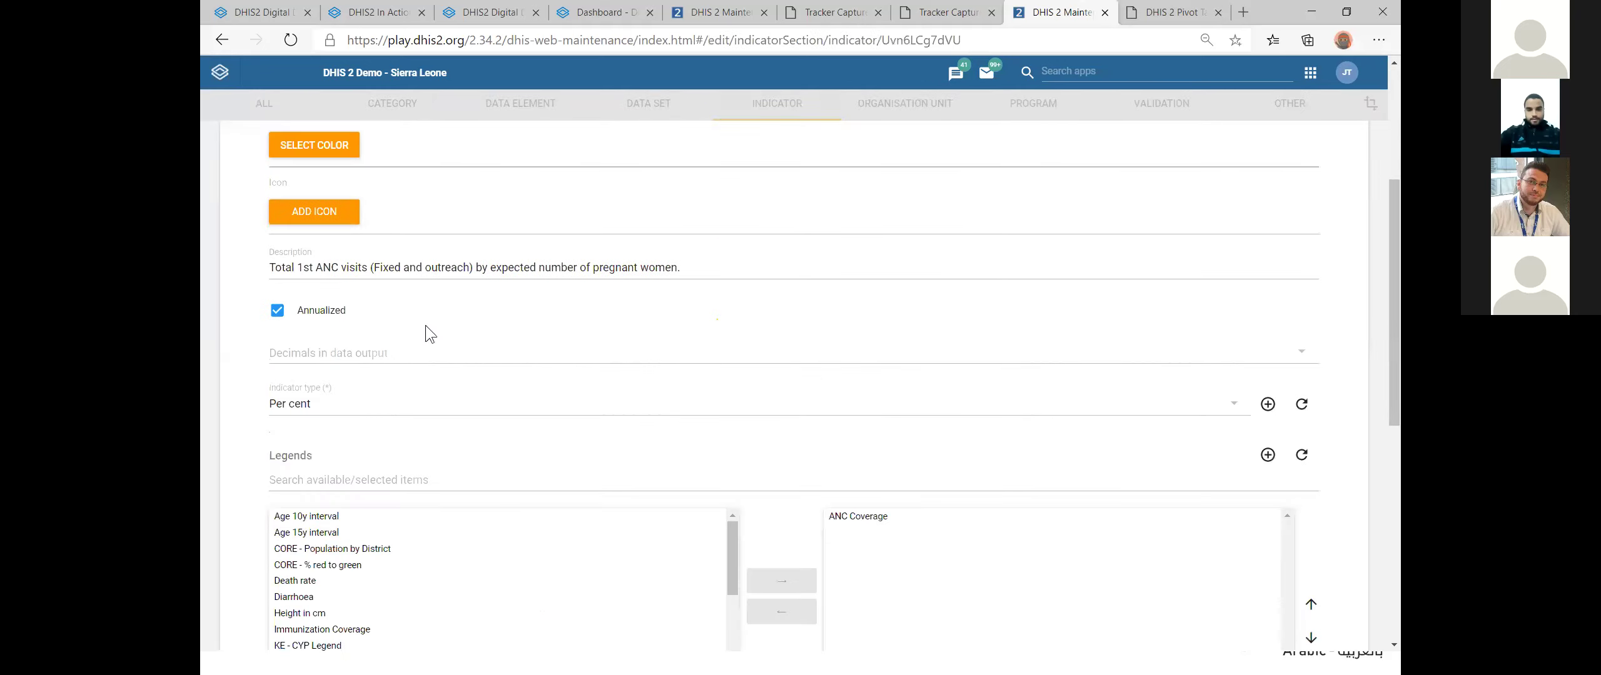
{"action": "left_click", "coordinate": [387, 407]}
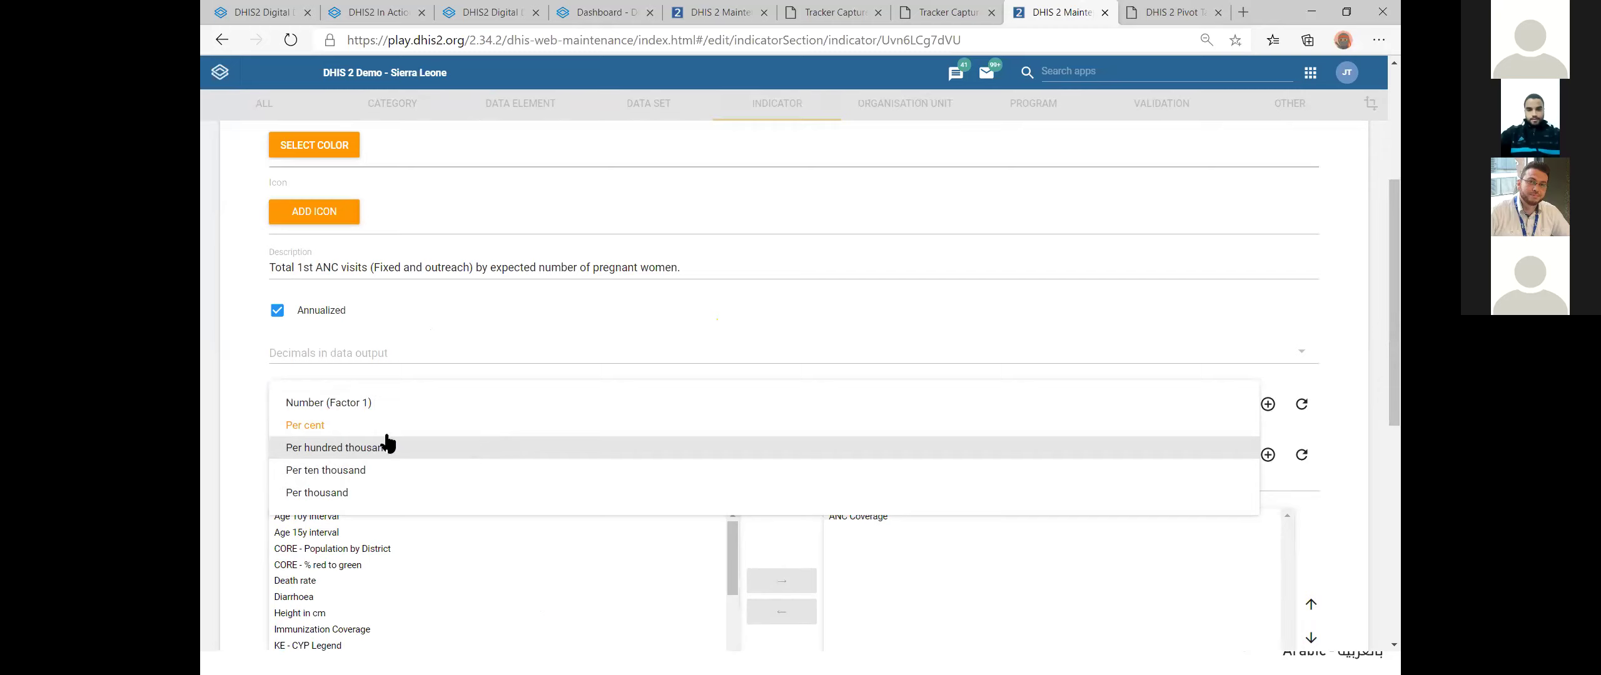
{"action": "left_click", "coordinate": [232, 351]}
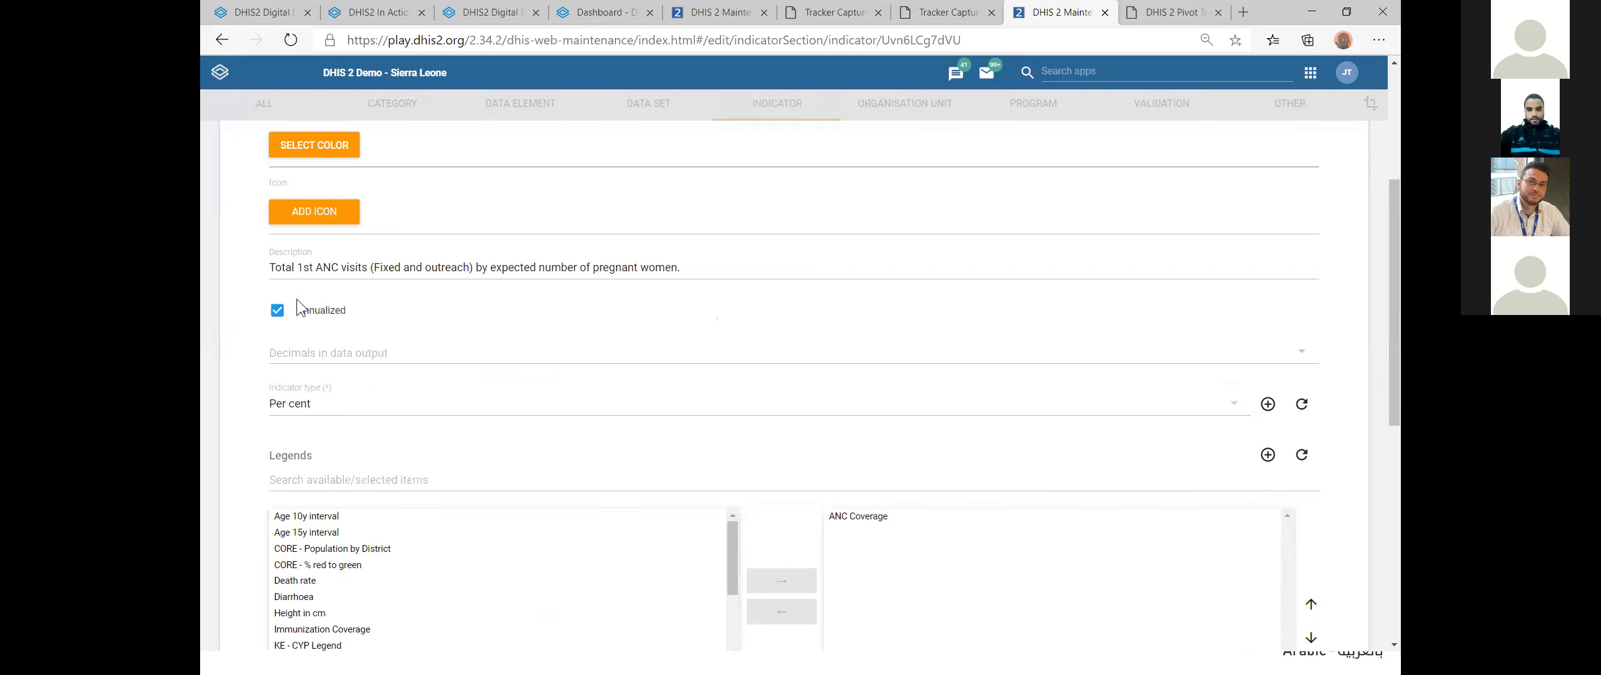
{"action": "scroll", "coordinate": [393, 305], "scroll_direction": "up", "scroll_amount": 3}
{"action": "scroll", "coordinate": [425, 237], "scroll_direction": "down", "scroll_amount": 1}
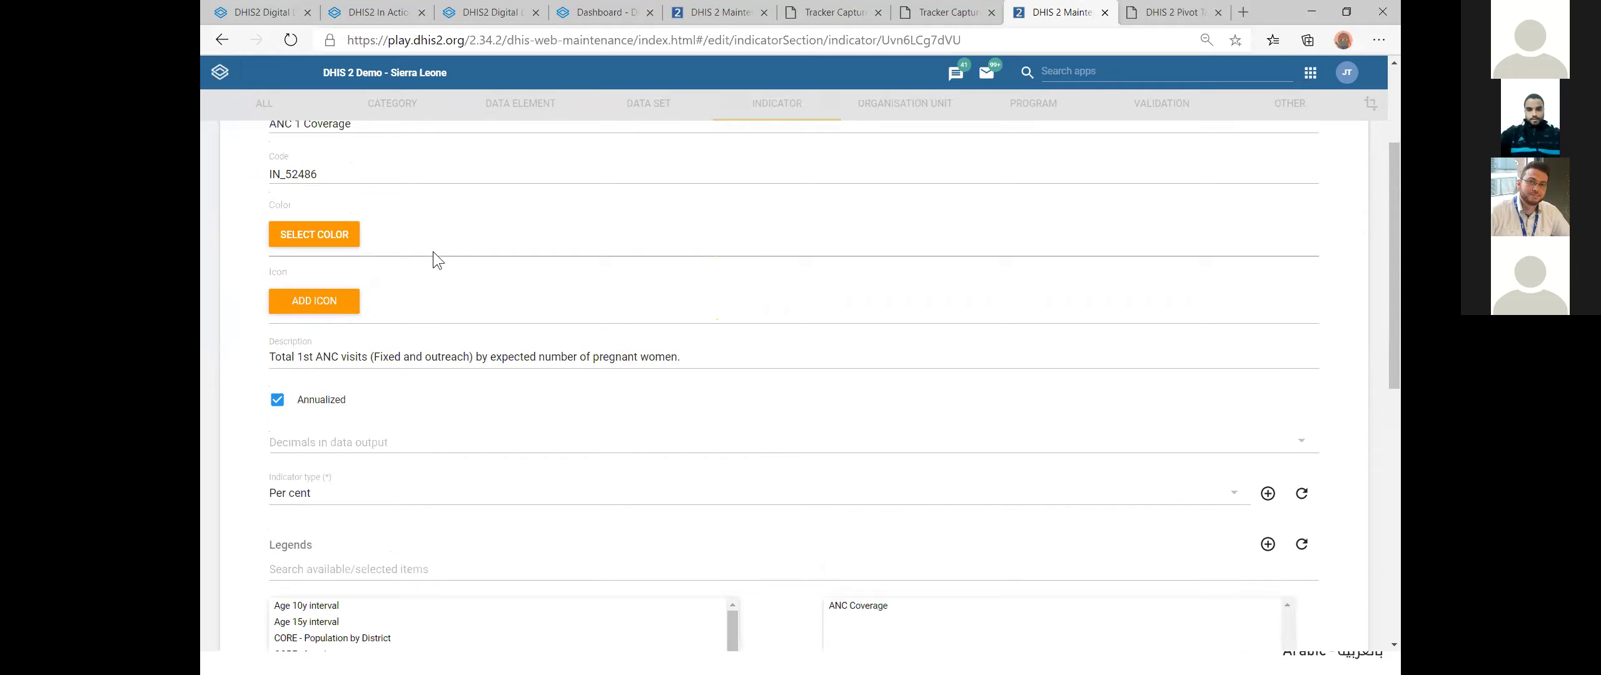
{"action": "scroll", "coordinate": [433, 252], "scroll_direction": "down", "scroll_amount": 4}
{"action": "scroll", "coordinate": [615, 400], "scroll_direction": "down", "scroll_amount": 8}
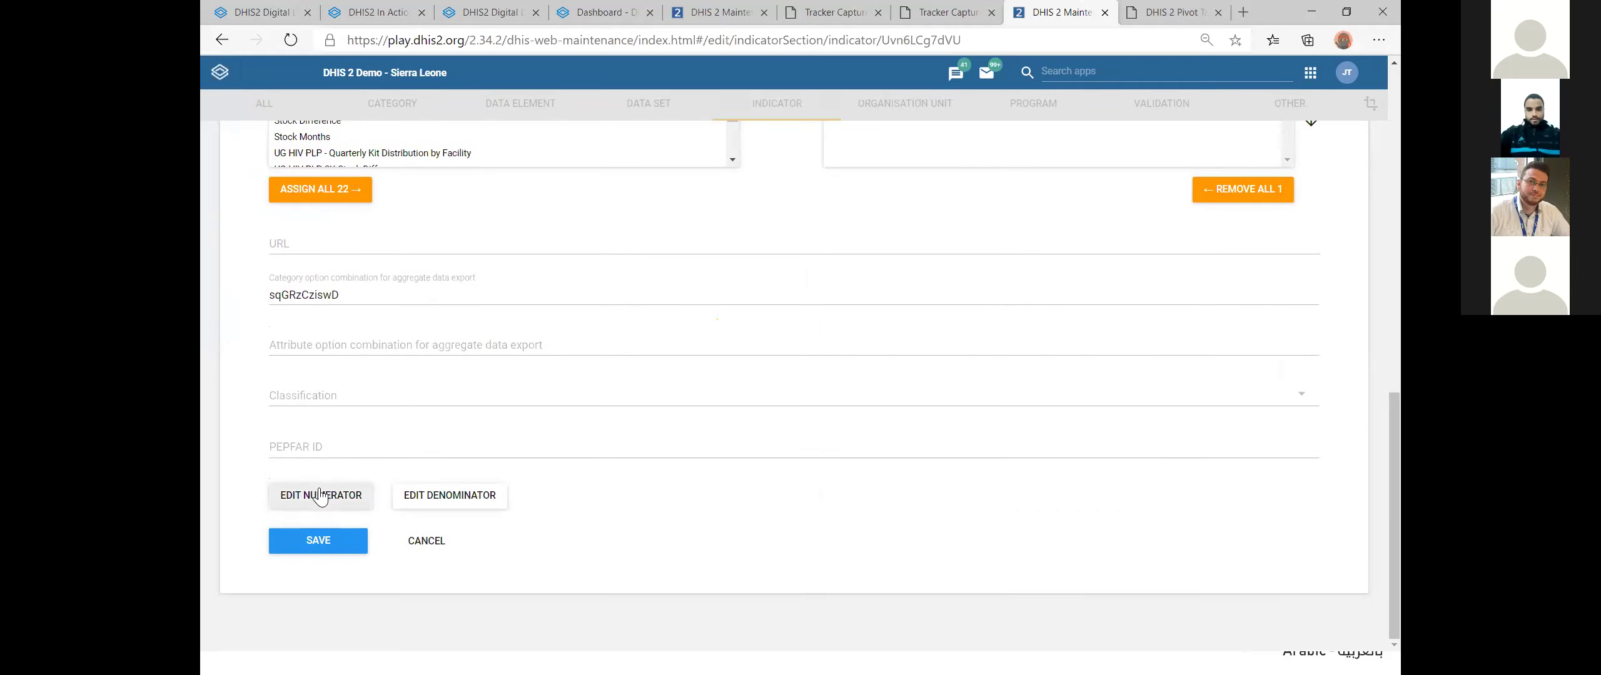
{"action": "left_click", "coordinate": [320, 496]}
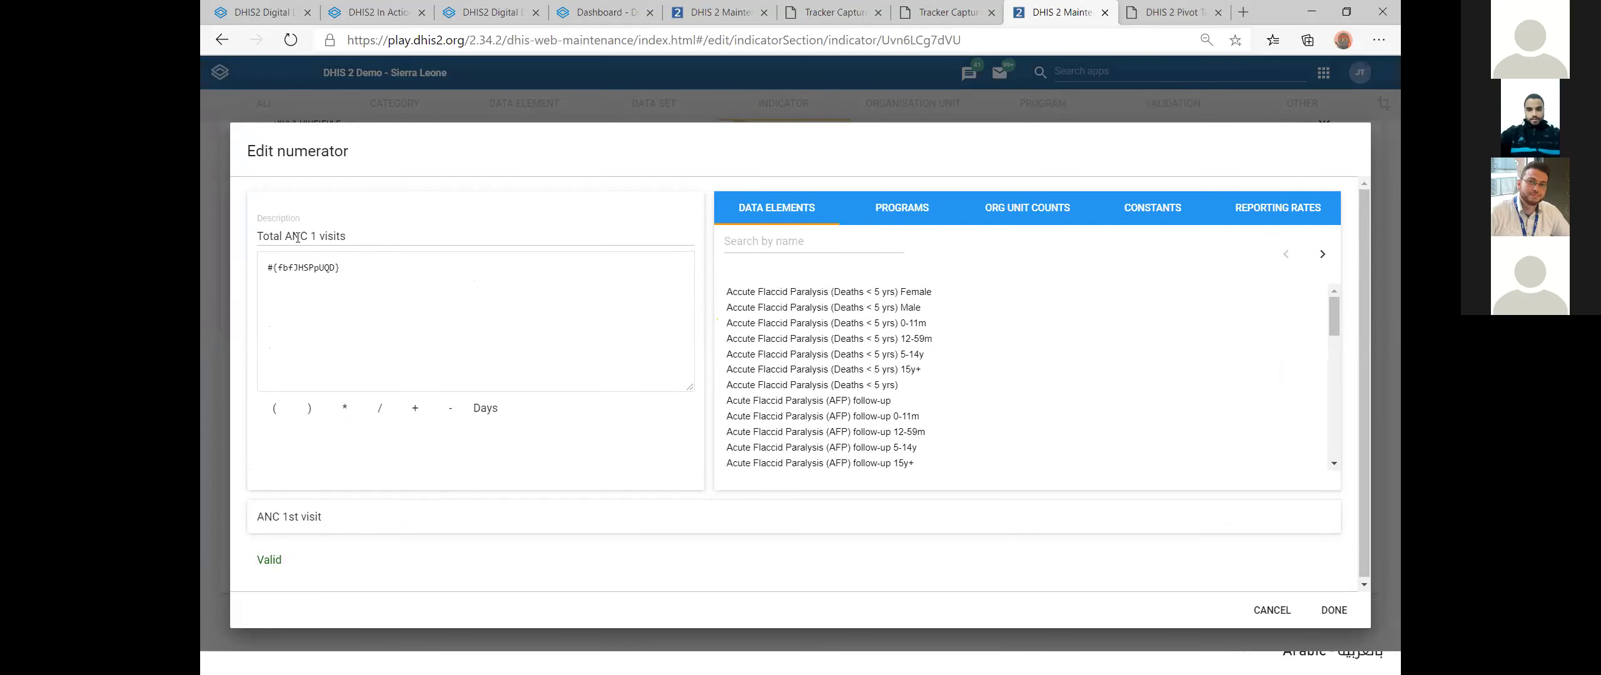
{"action": "left_click_drag", "start_coordinate": [362, 234], "coordinate": [261, 238]}
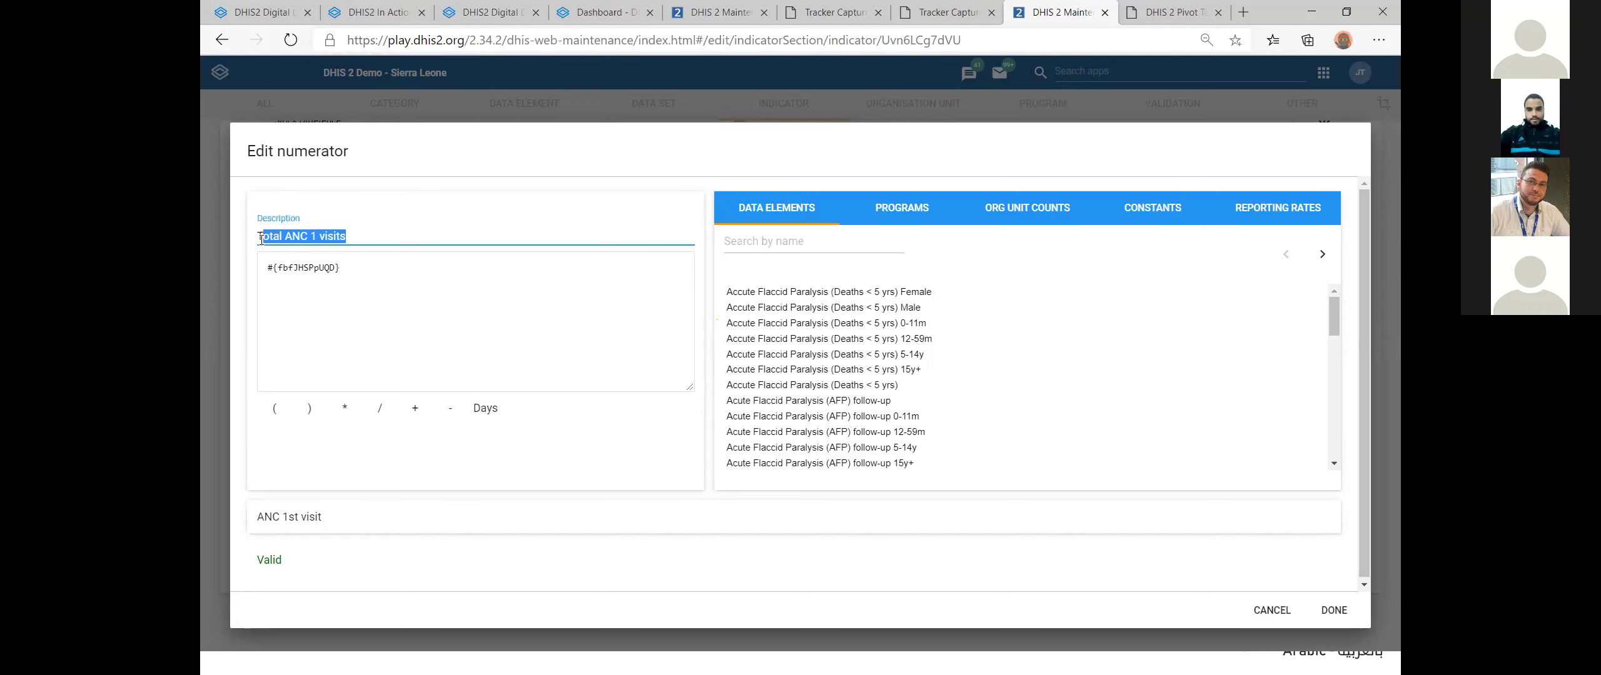
{"action": "left_click", "coordinate": [397, 240]}
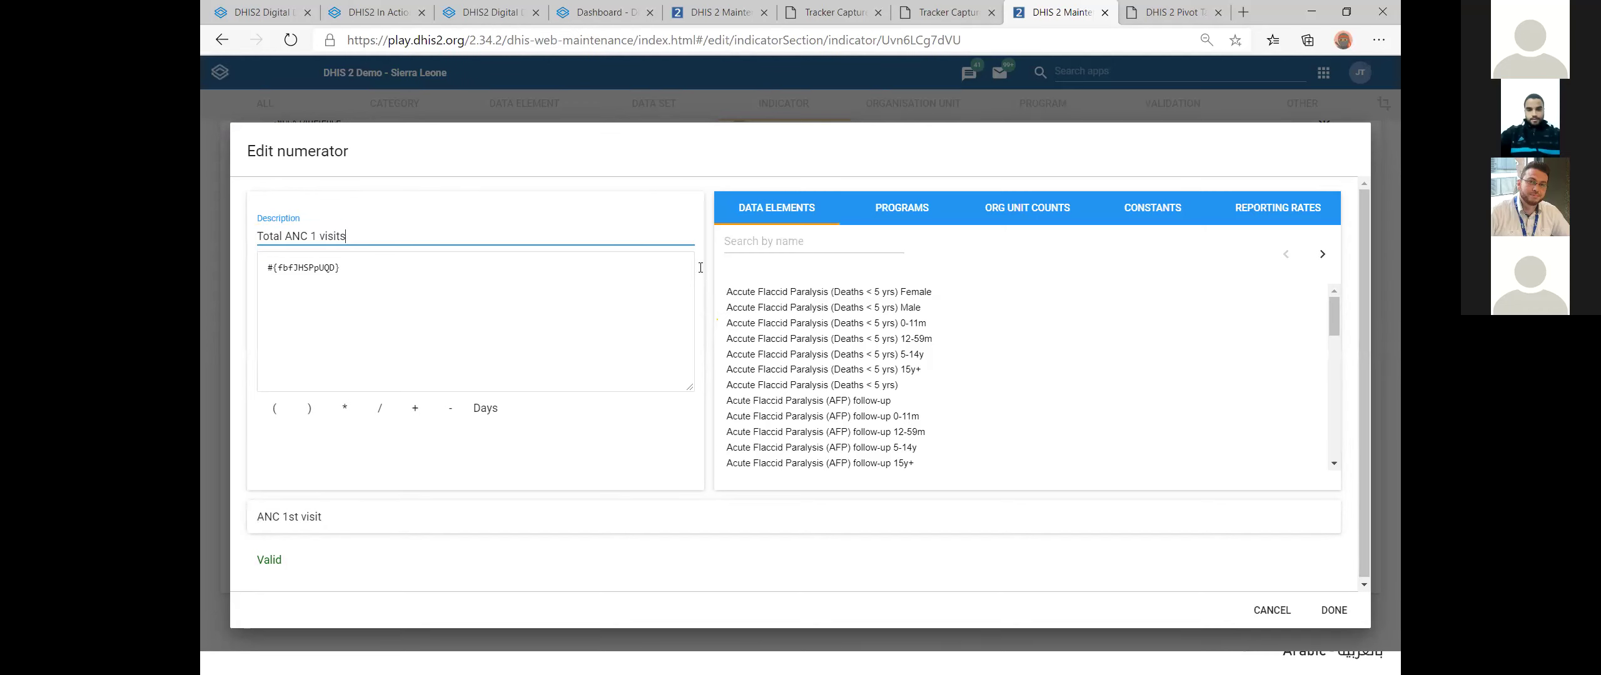
{"action": "left_click", "coordinate": [1284, 616]}
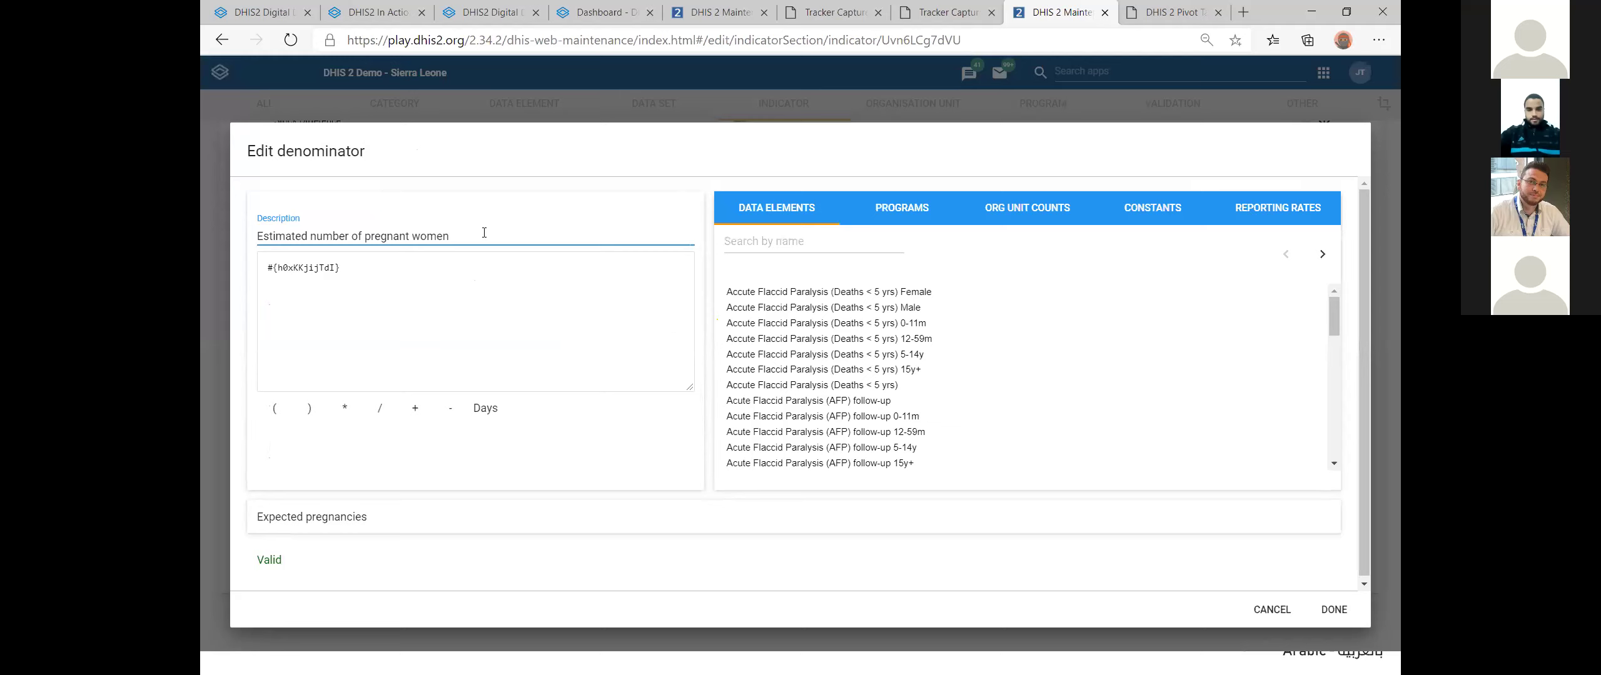
Step: Review the denominator description, cancel without changes, and return to the 79-indicator list
{"action": "left_click_drag", "start_coordinate": [481, 237], "coordinate": [311, 246]}
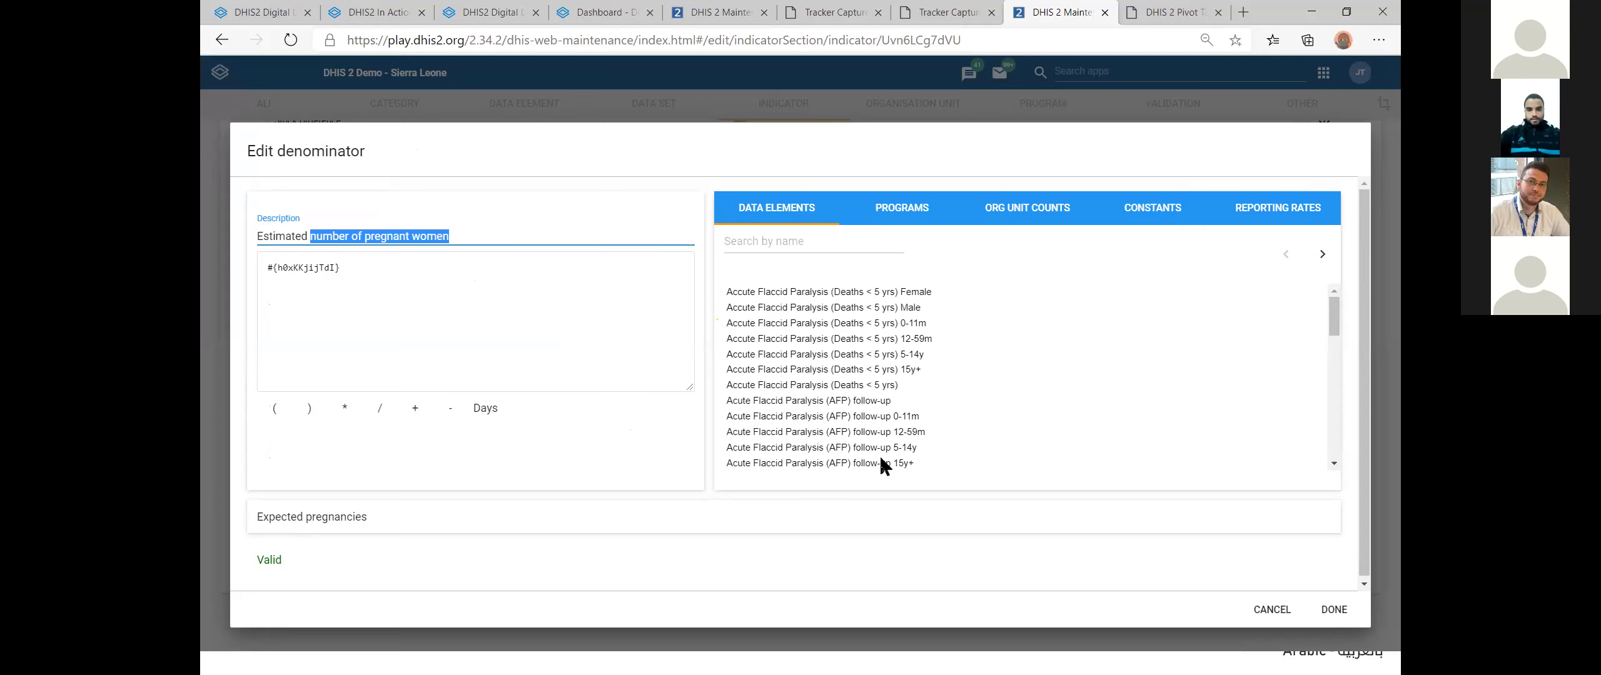
{"action": "left_click", "coordinate": [1272, 610]}
{"action": "scroll", "coordinate": [593, 209], "scroll_direction": "up", "scroll_amount": 7}
{"action": "scroll", "coordinate": [212, 188], "scroll_direction": "up", "scroll_amount": 6}
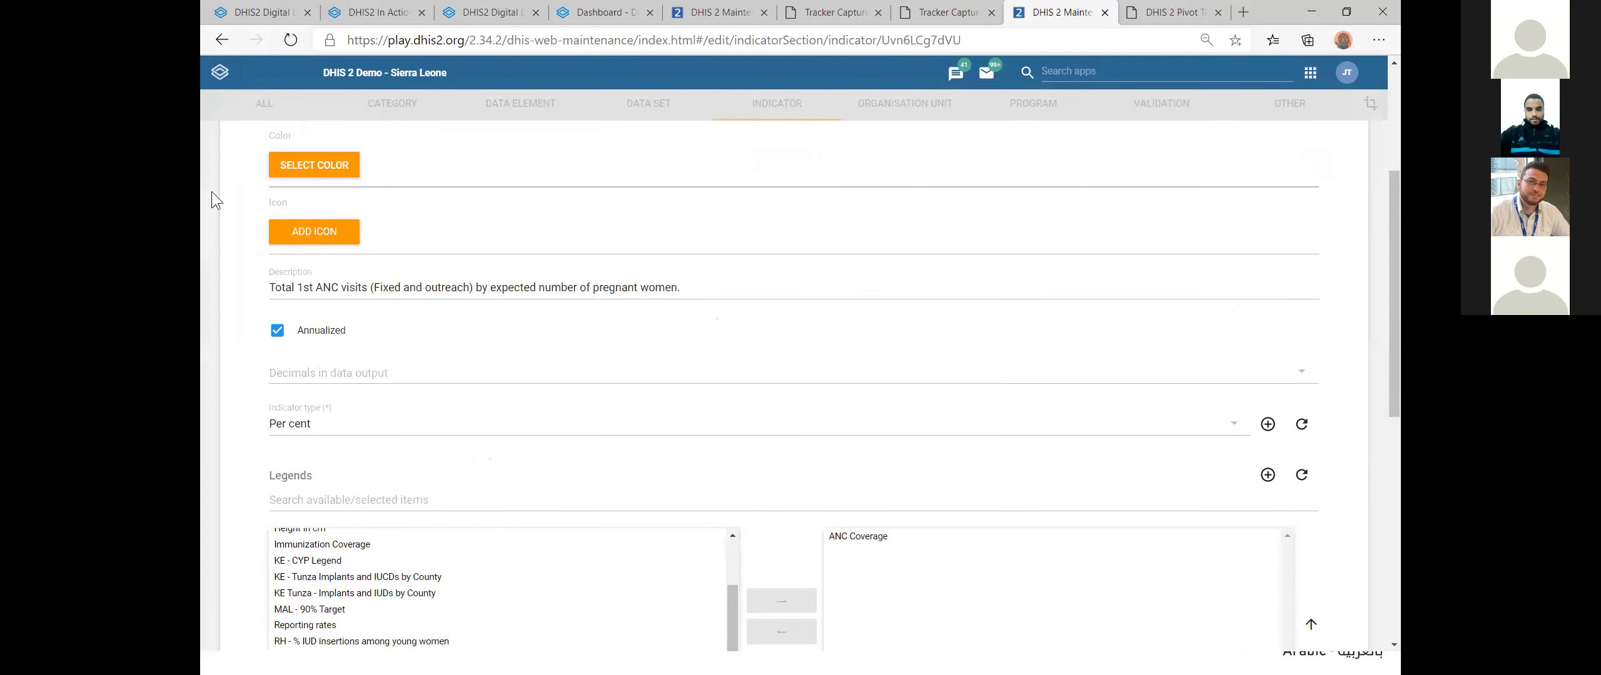
{"action": "left_click", "coordinate": [232, 170]}
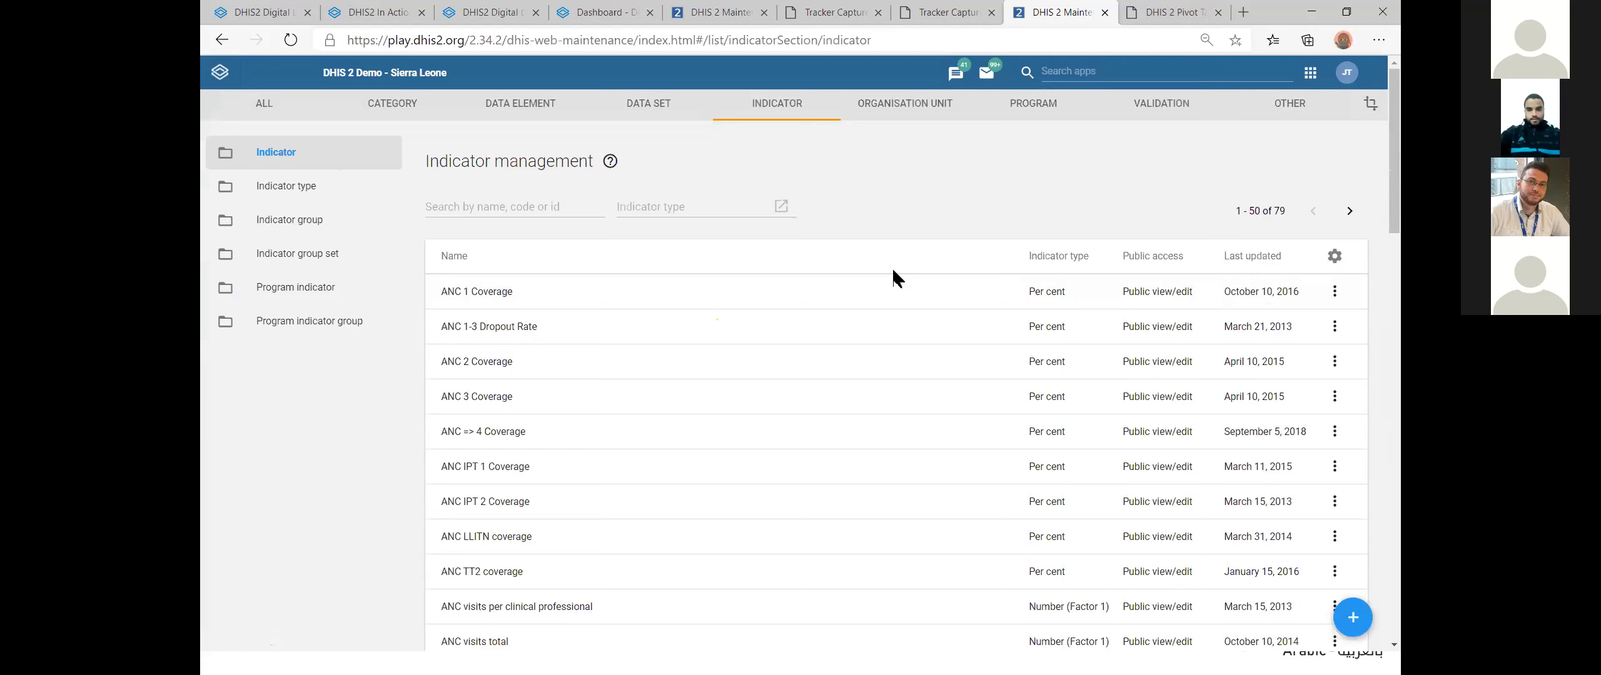
Step: Browse the 14-program list, then show the 117-entry Program indicator list
{"action": "left_click", "coordinate": [1043, 113]}
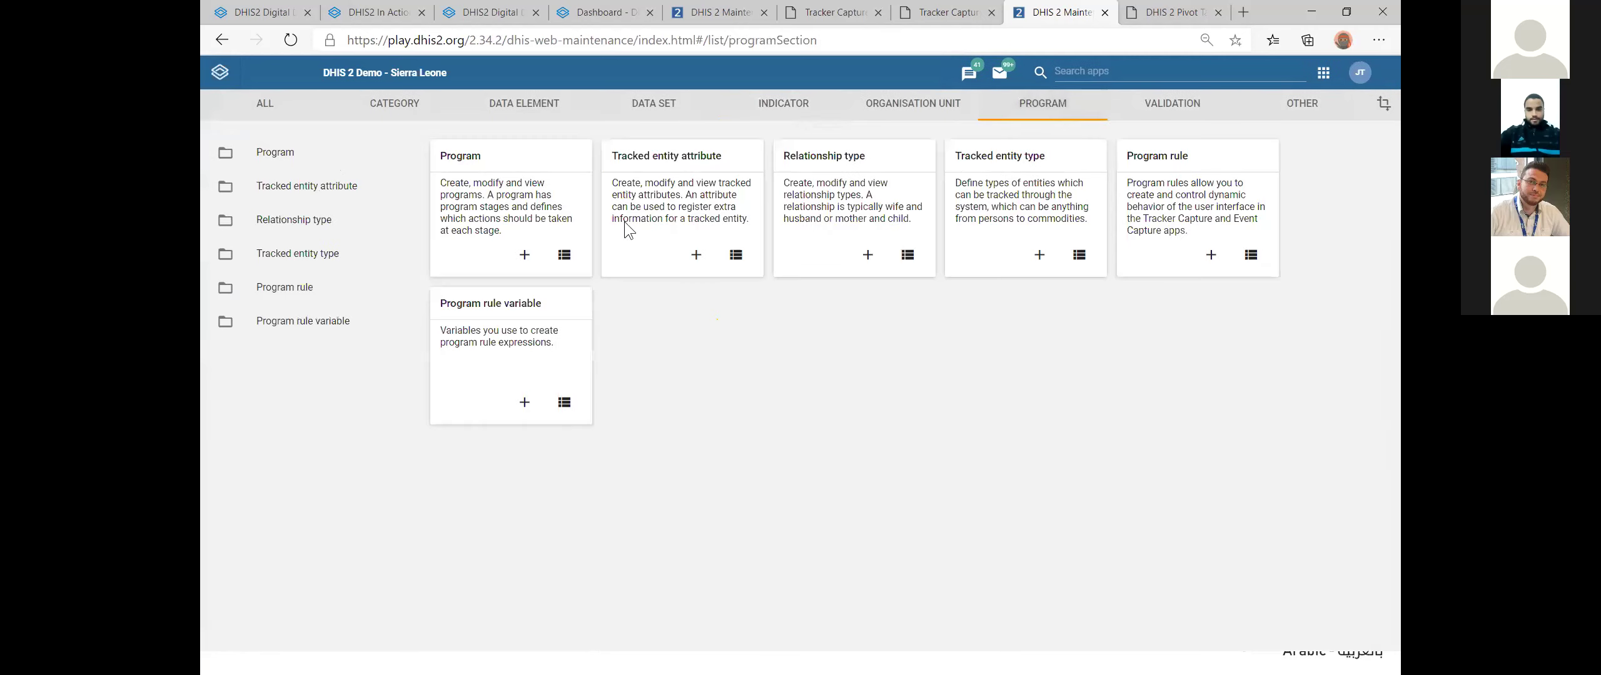
{"action": "left_click", "coordinate": [564, 256]}
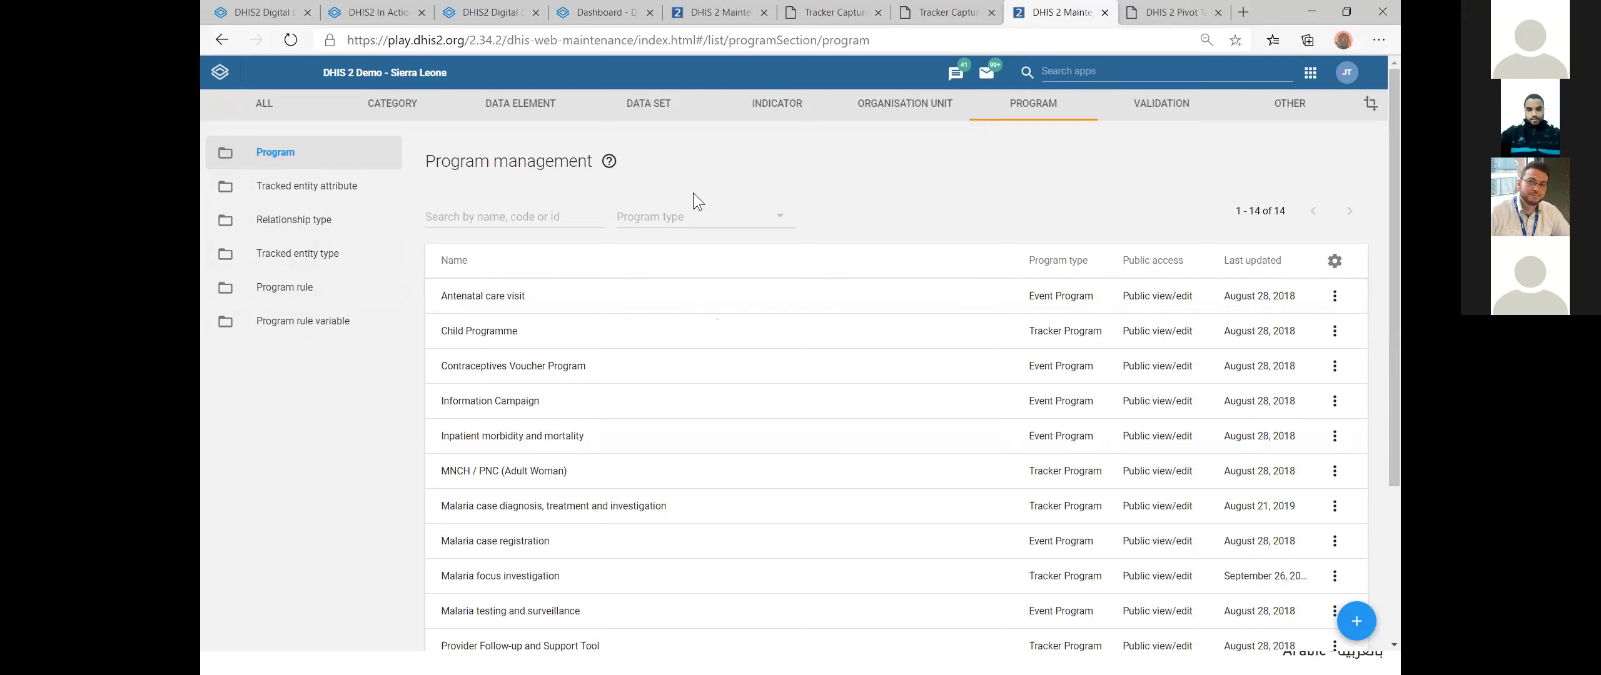
{"action": "left_click", "coordinate": [780, 110]}
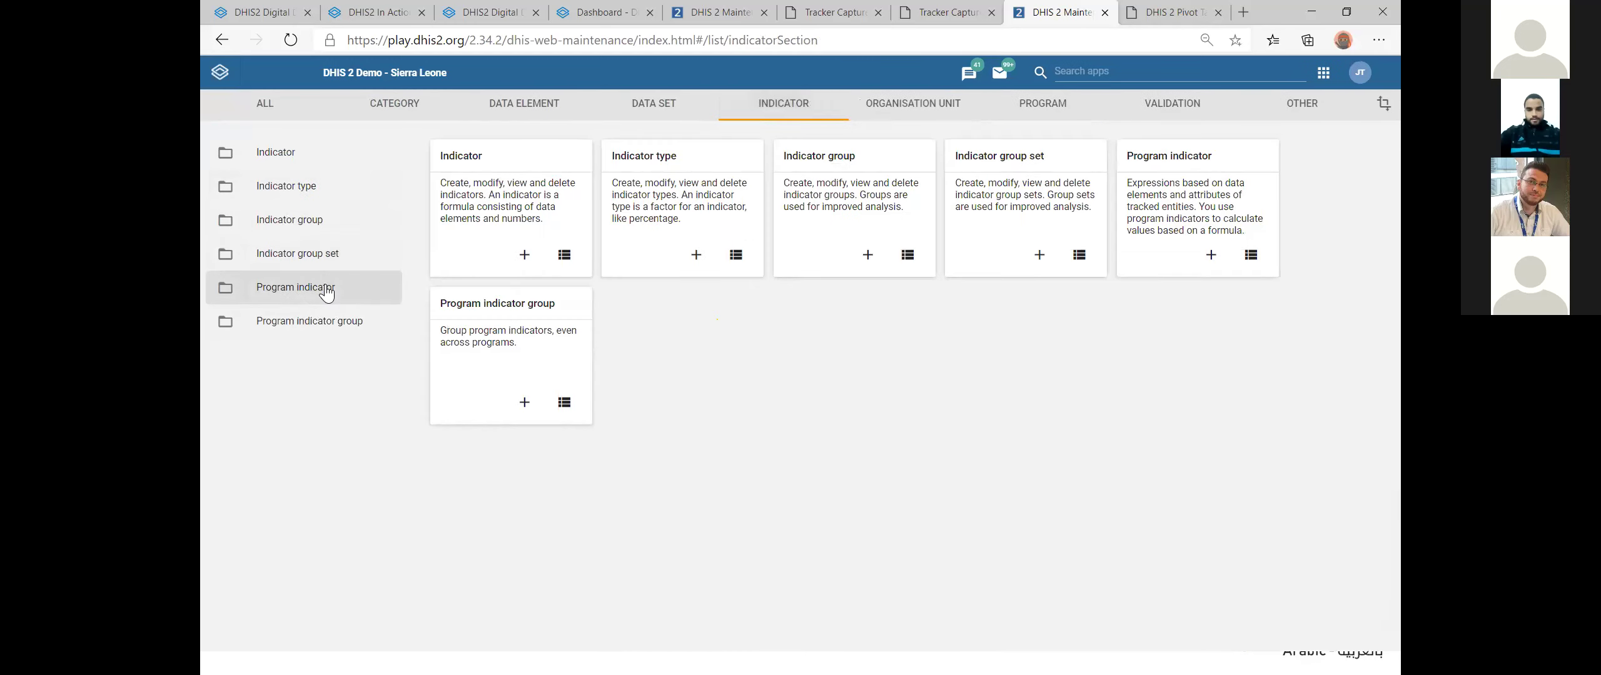
{"action": "left_click", "coordinate": [331, 287]}
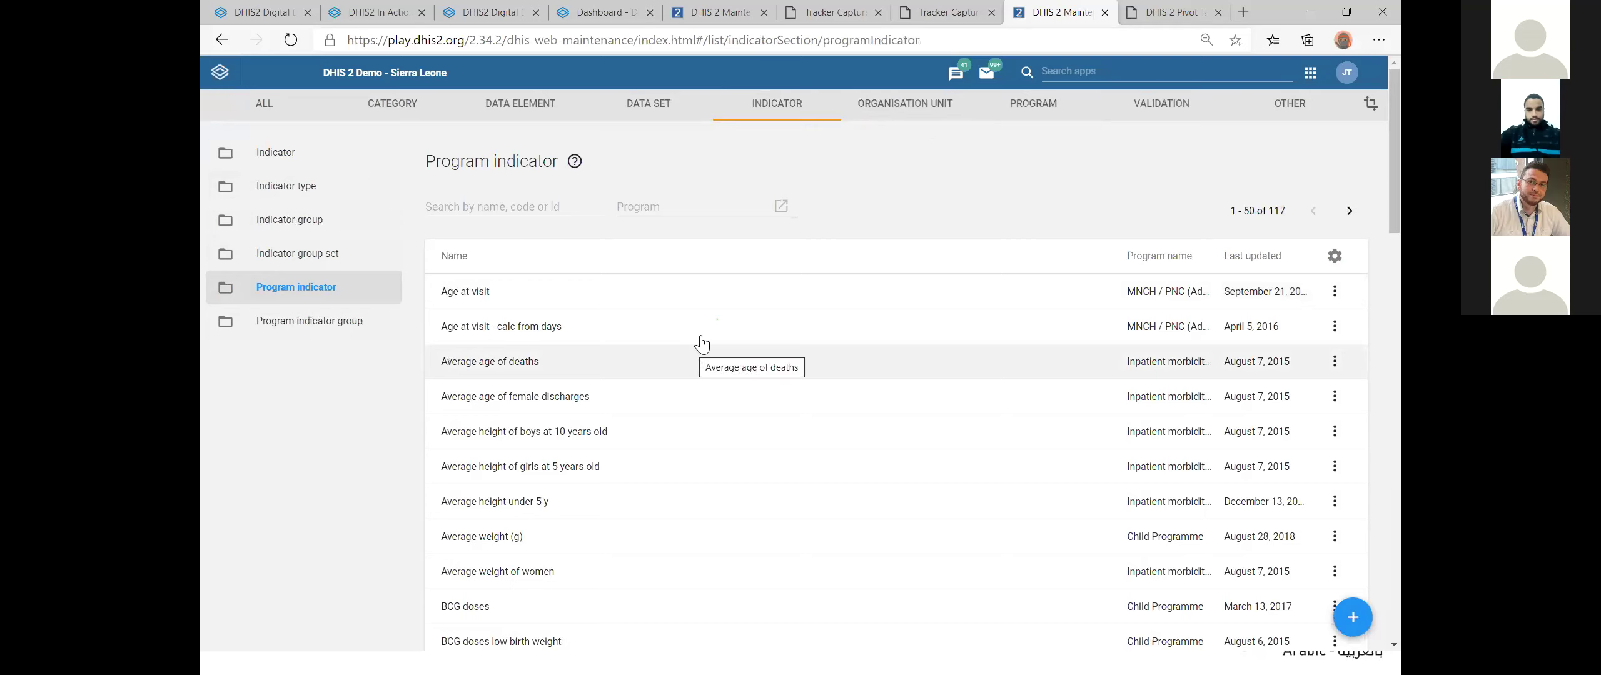
Step: Open the Age at visit program indicator and review its expression
{"action": "left_click", "coordinate": [659, 302]}
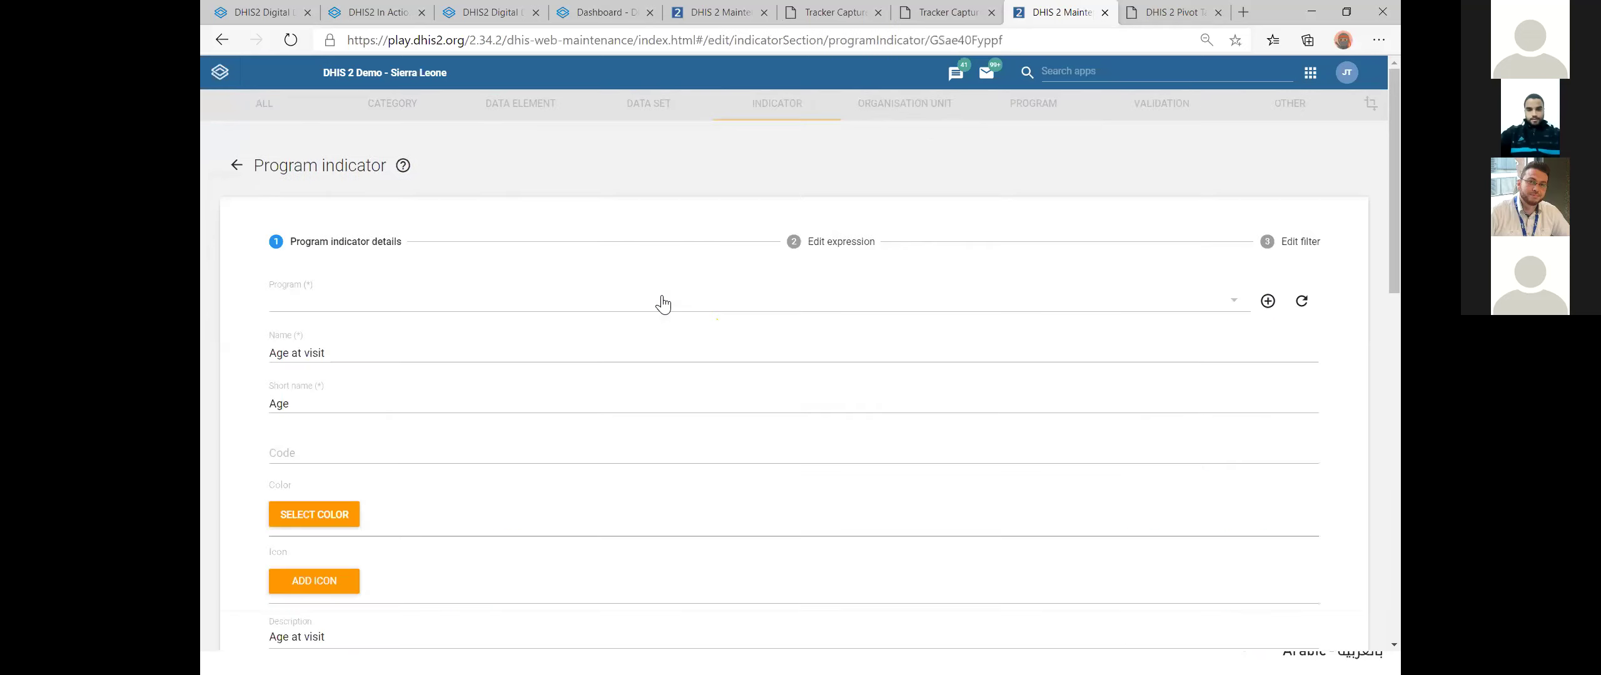
{"action": "scroll", "coordinate": [629, 316], "scroll_direction": "down", "scroll_amount": 15}
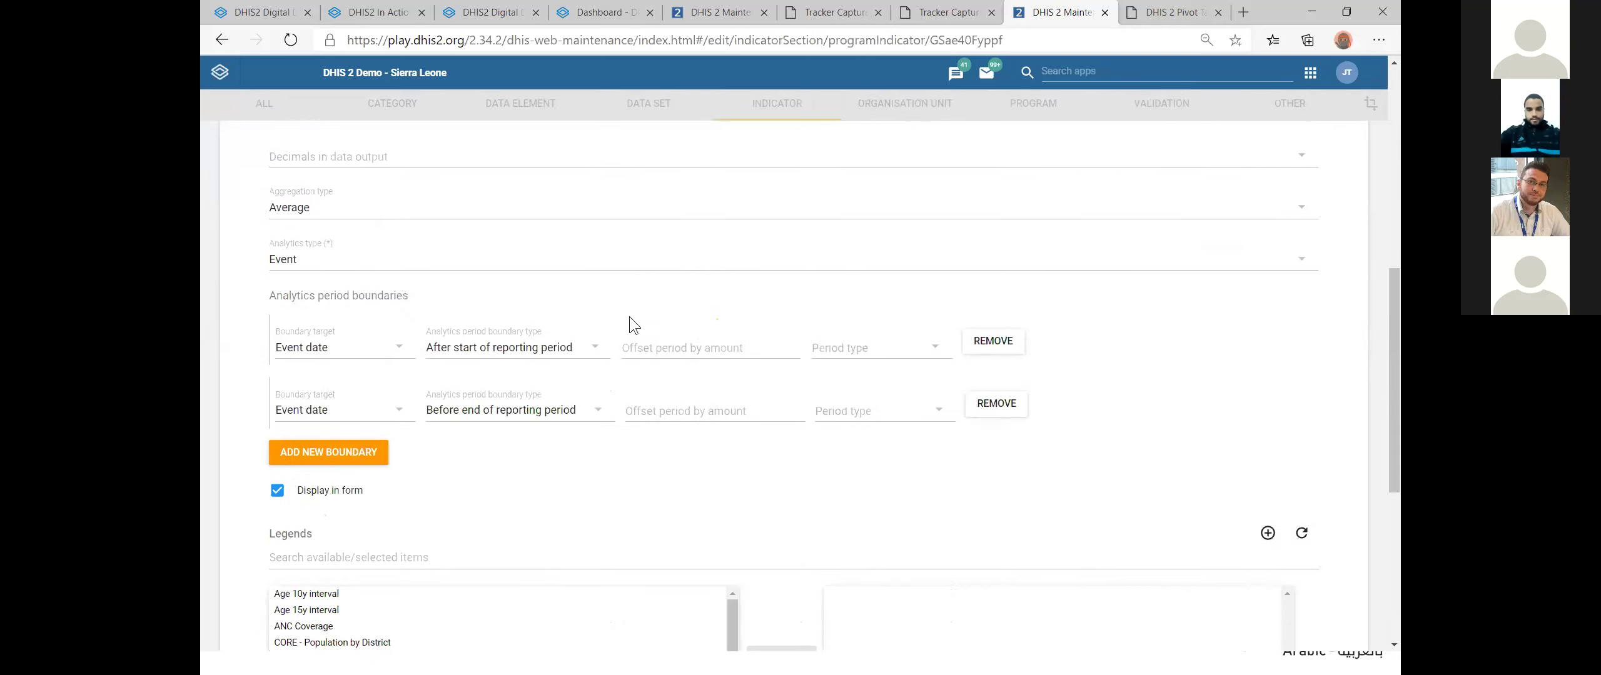
{"action": "scroll", "coordinate": [621, 419], "scroll_direction": "down", "scroll_amount": 6}
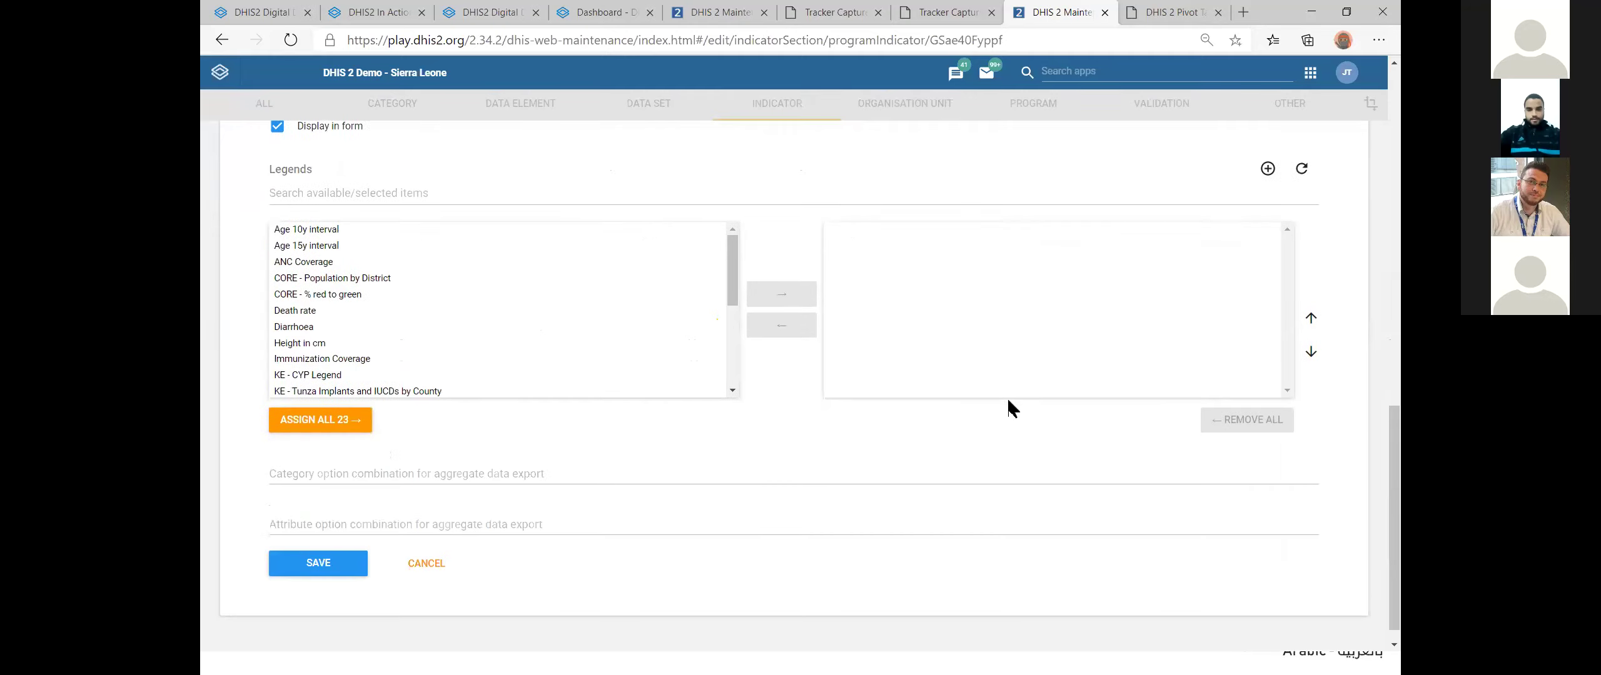
{"action": "scroll", "coordinate": [766, 355], "scroll_direction": "up", "scroll_amount": 10}
{"action": "scroll", "coordinate": [773, 352], "scroll_direction": "up", "scroll_amount": 5}
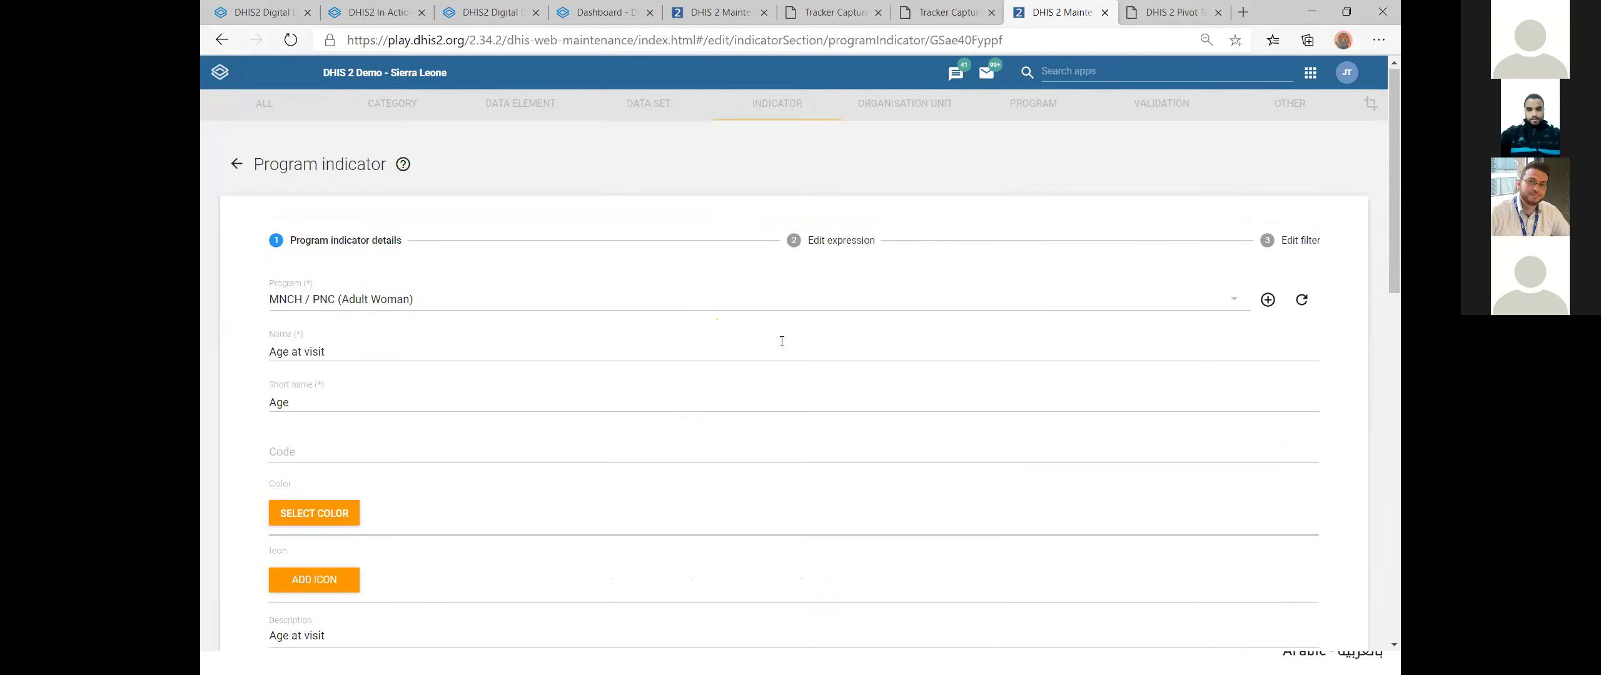
{"action": "left_click", "coordinate": [822, 250]}
{"action": "scroll", "coordinate": [714, 341], "scroll_direction": "down", "scroll_amount": 3}
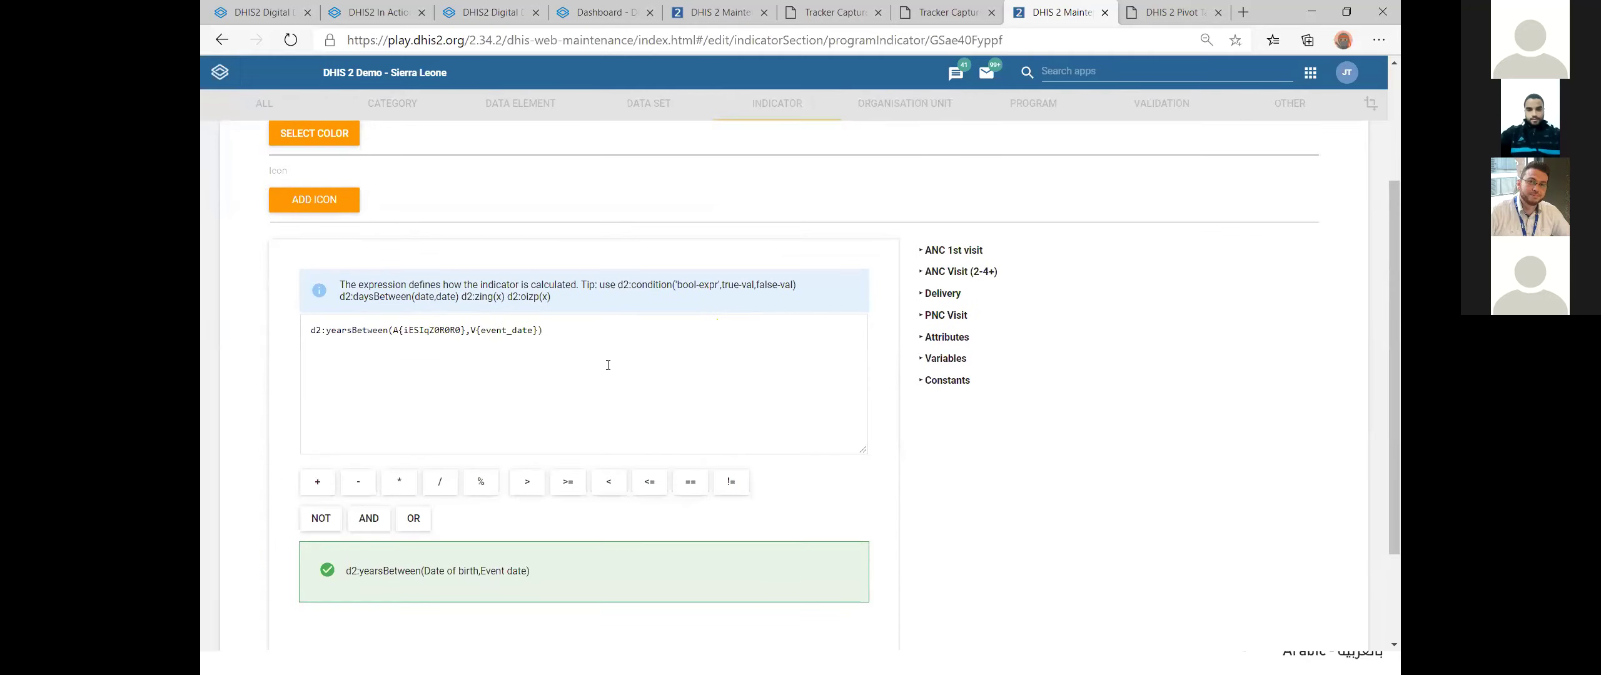
{"action": "scroll", "coordinate": [607, 365], "scroll_direction": "up", "scroll_amount": 2}
{"action": "left_click", "coordinate": [602, 418]}
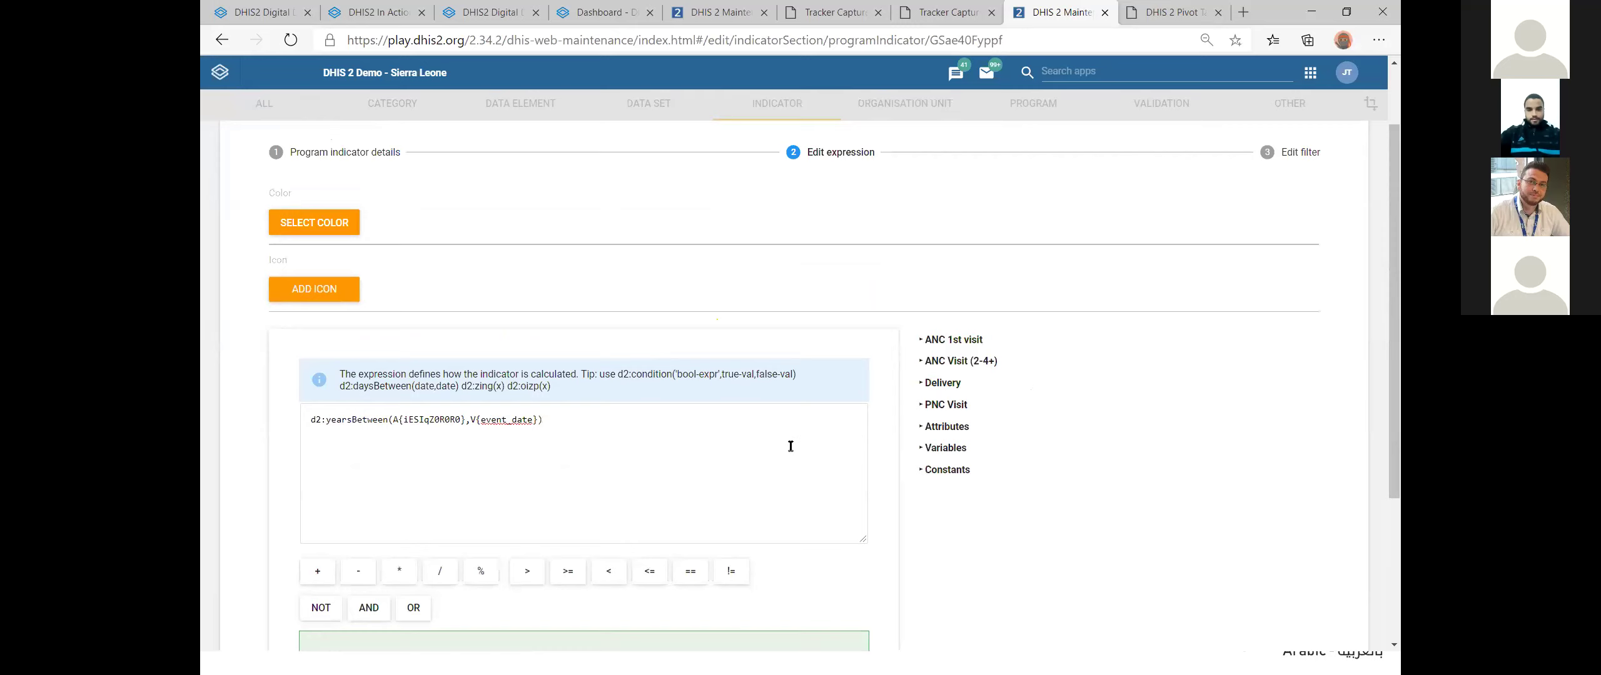
Step: Look over the filter step, then cancel and confirm abandoning the unsaved changes
{"action": "left_click", "coordinate": [1274, 158]}
{"action": "scroll", "coordinate": [889, 430], "scroll_direction": "down", "scroll_amount": 3}
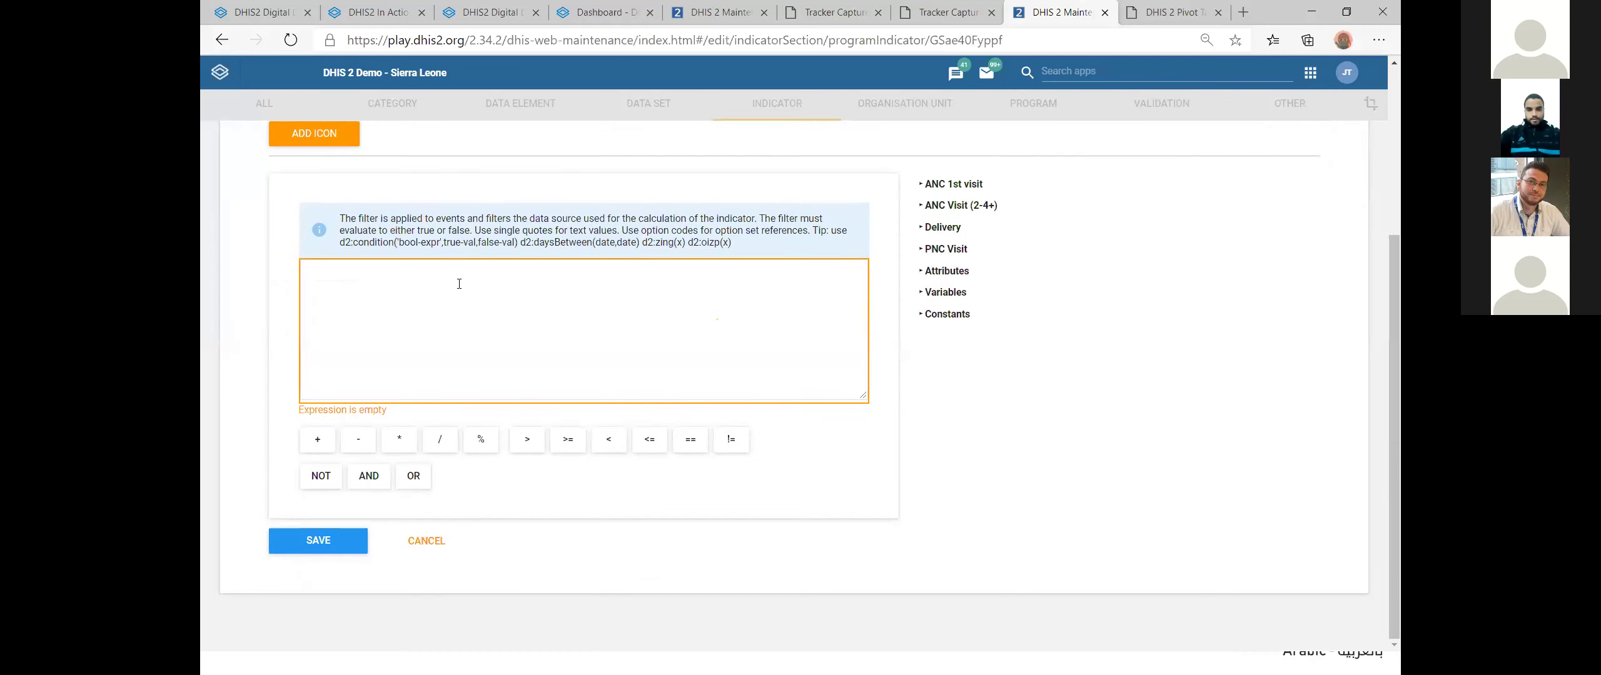
{"action": "left_click", "coordinate": [426, 541]}
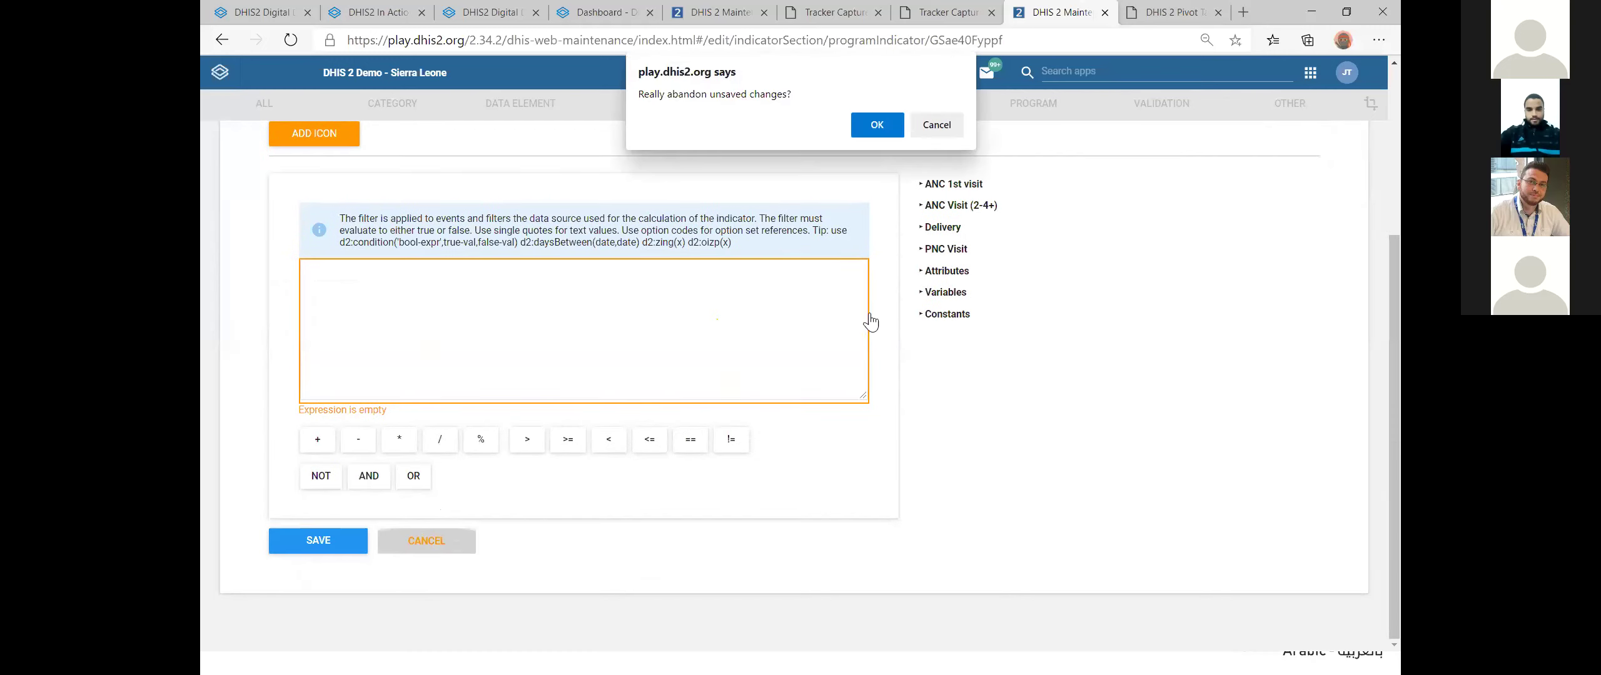
{"action": "left_click", "coordinate": [876, 125]}
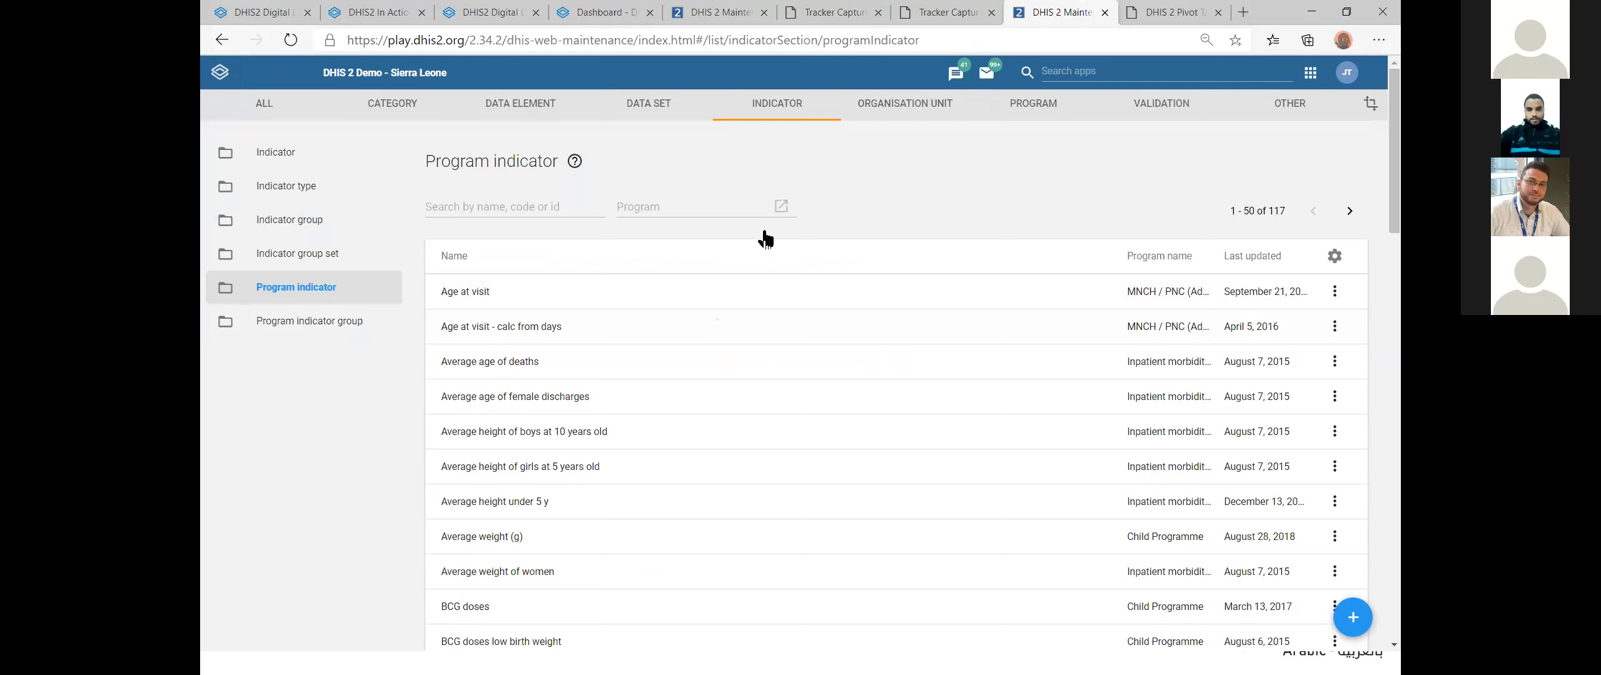
Step: Cycle through the Tracker Capture and Maintenance tabs to the dhis2.org/who WHO packages page
{"action": "key", "text": "alt+Tab"}
{"action": "key", "text": "alt+Tab"}
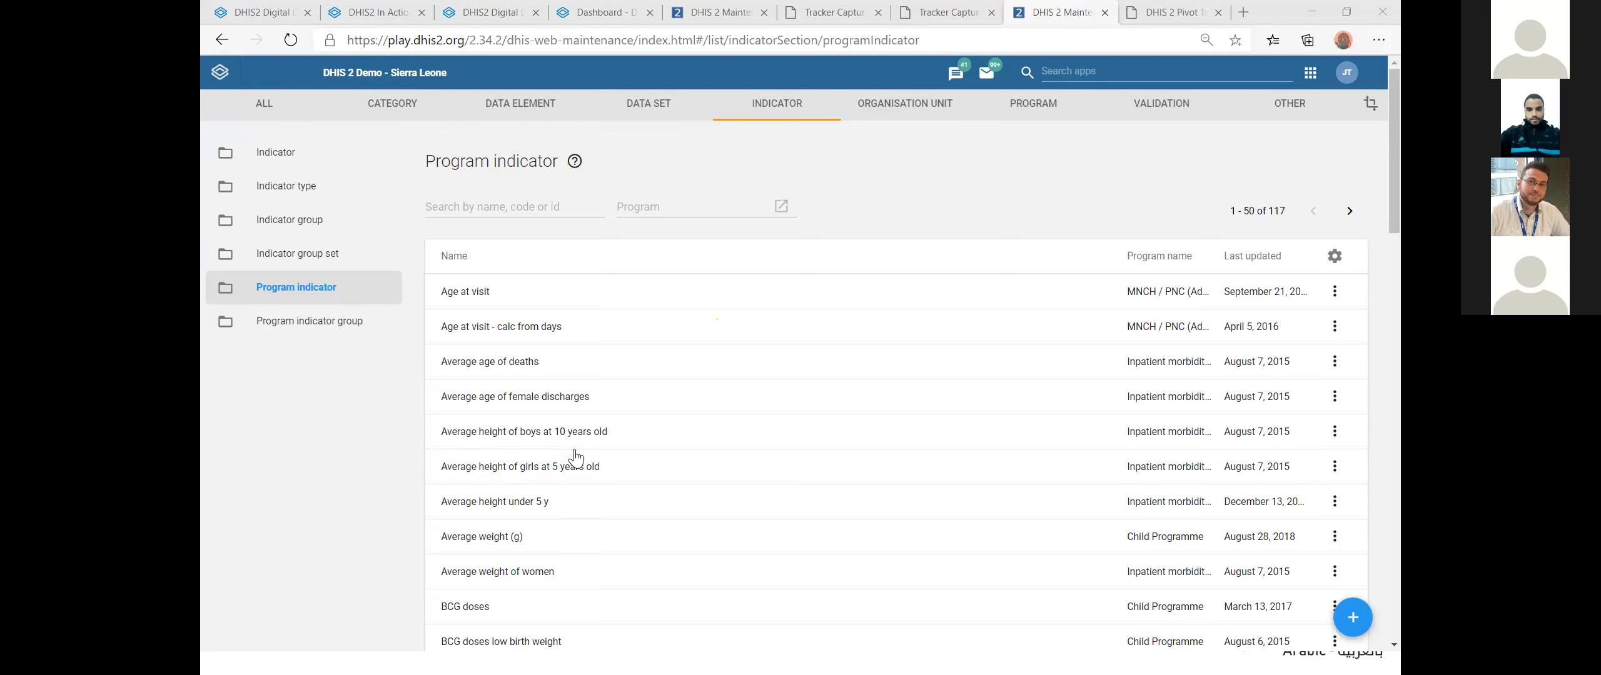
{"action": "left_click", "coordinate": [959, 19]}
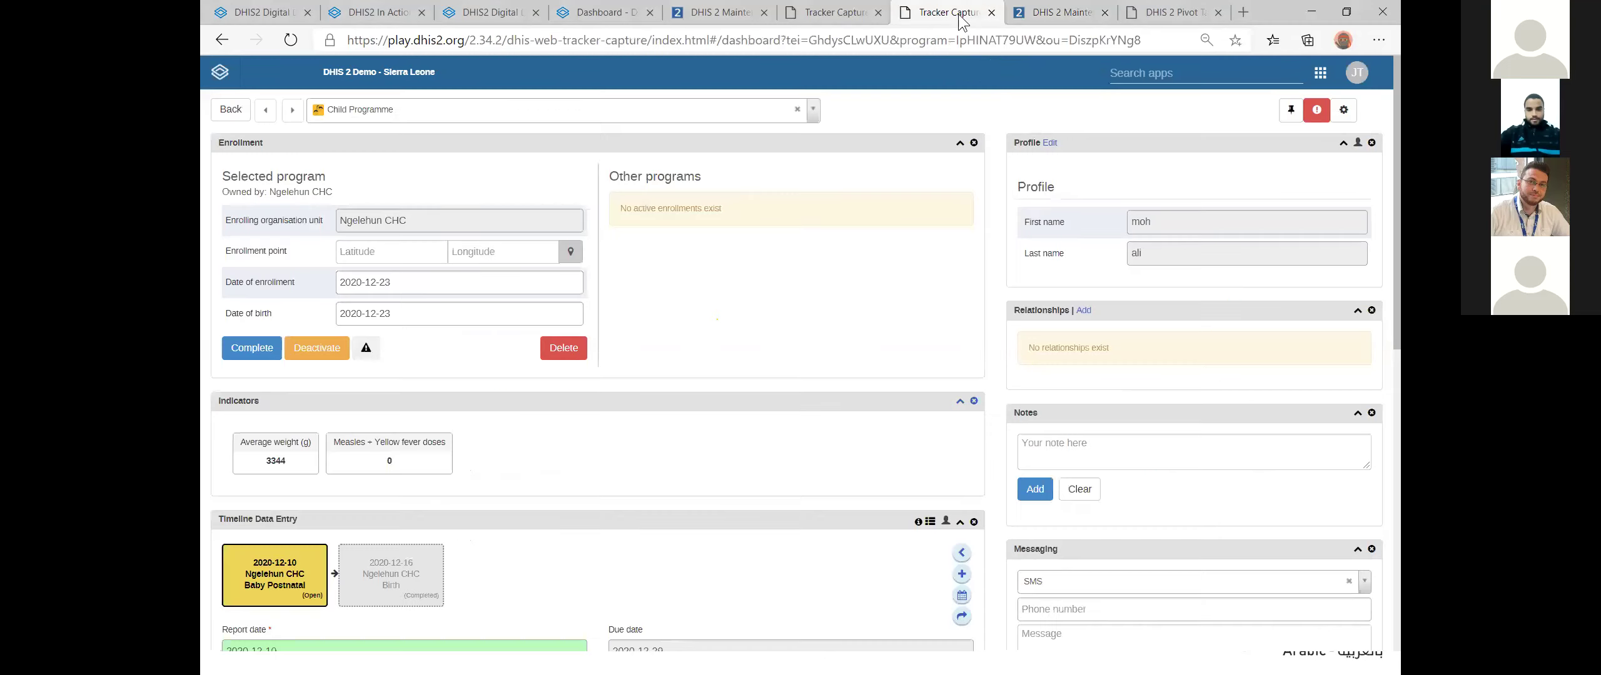
{"action": "left_click", "coordinate": [844, 12]}
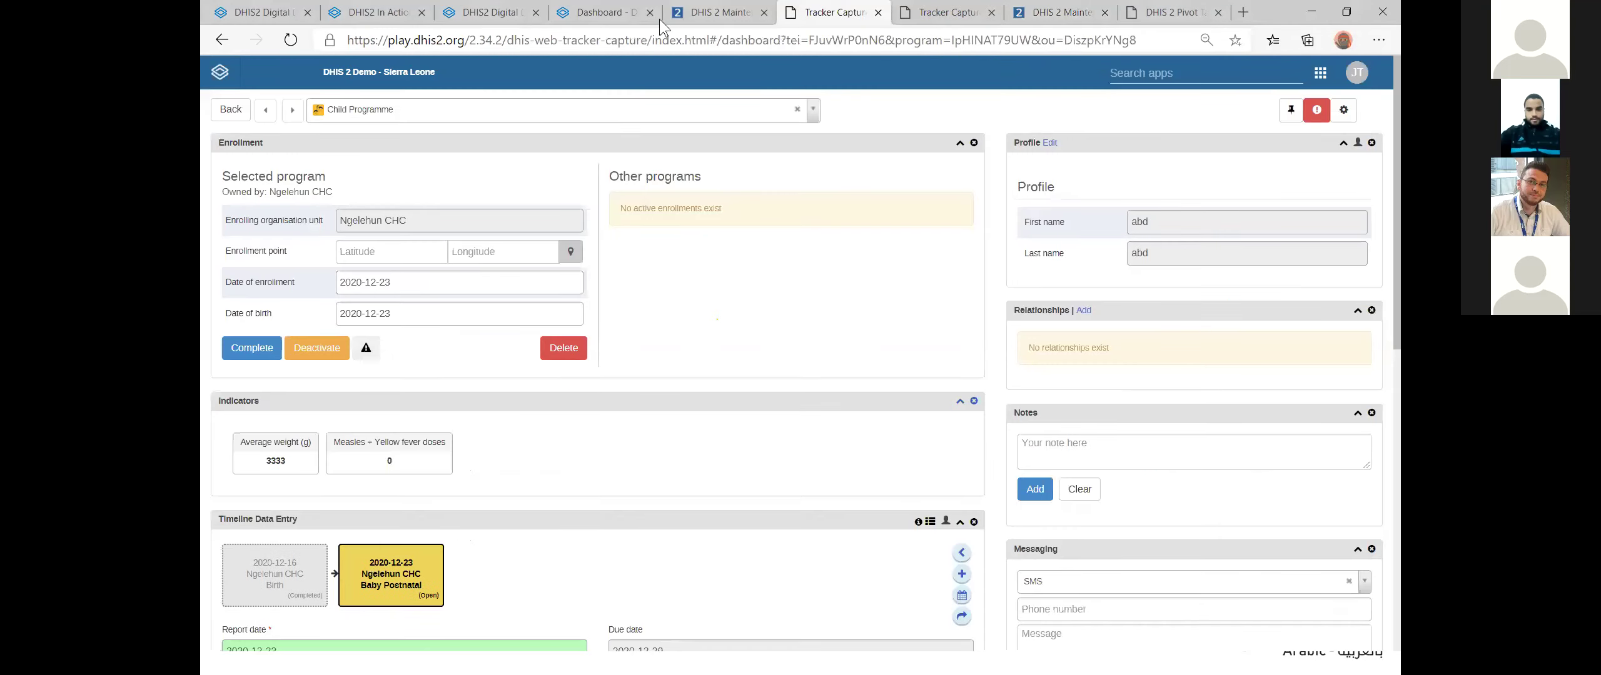
{"action": "left_click", "coordinate": [713, 12]}
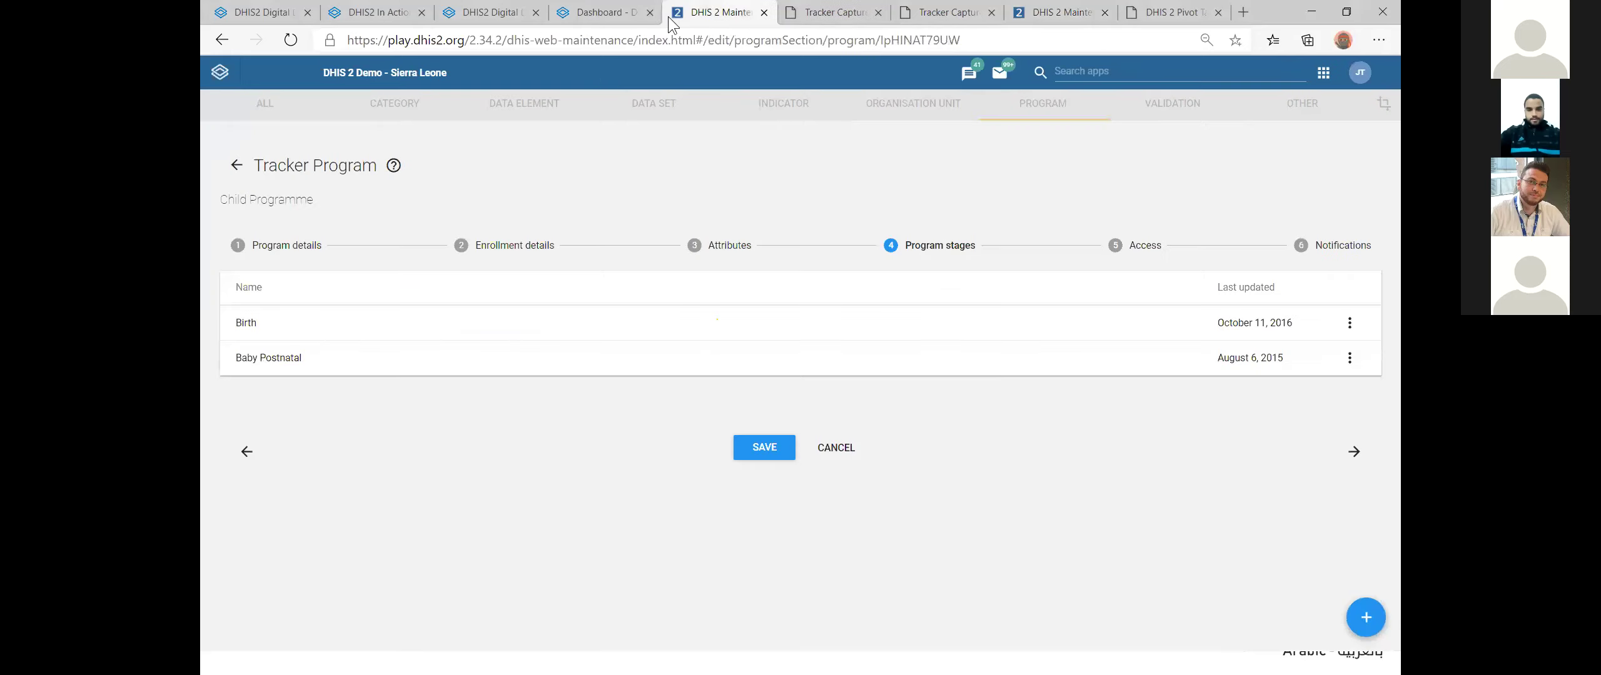
{"action": "left_click", "coordinate": [518, 13]}
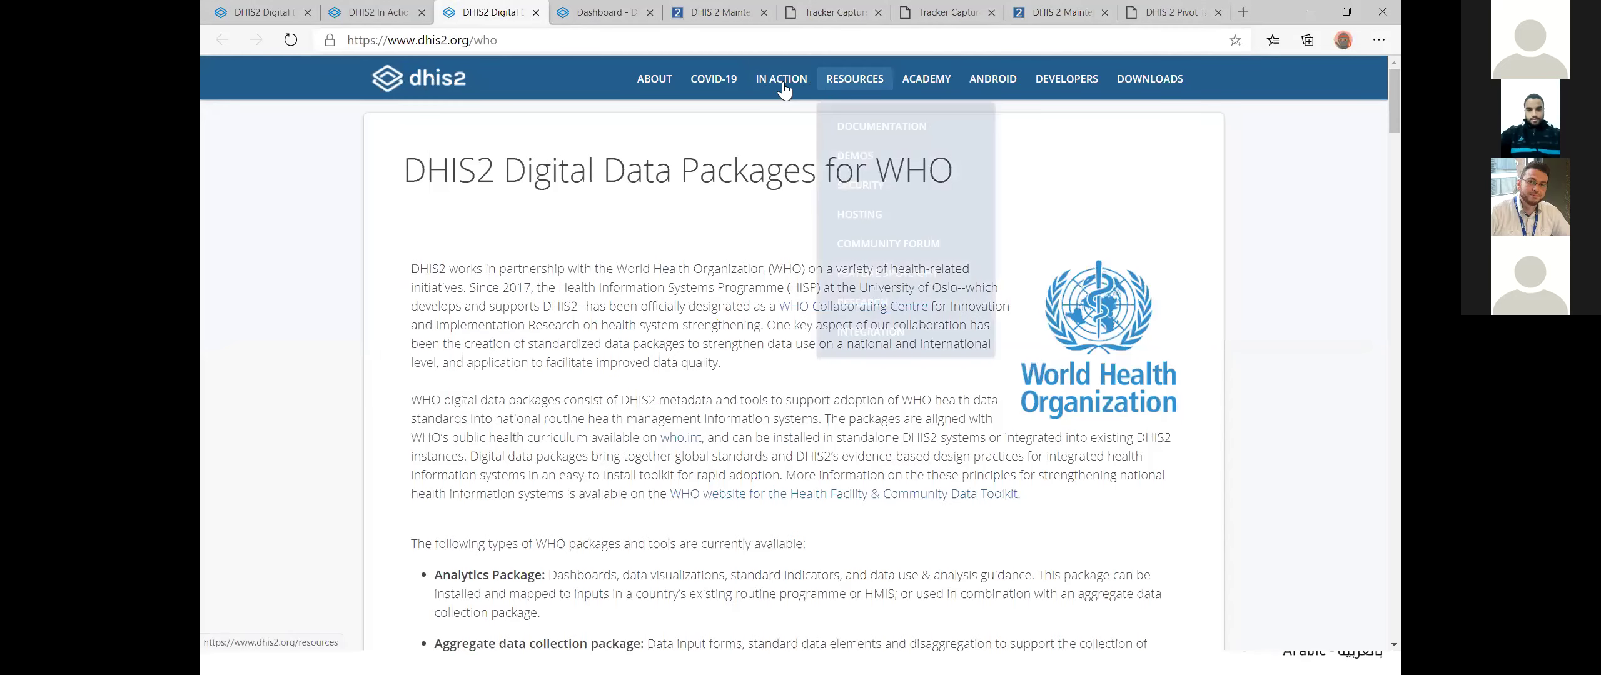
Step: Go to the dhis2.org ACADEMY page and scroll down to the course listings
{"action": "left_click", "coordinate": [934, 88]}
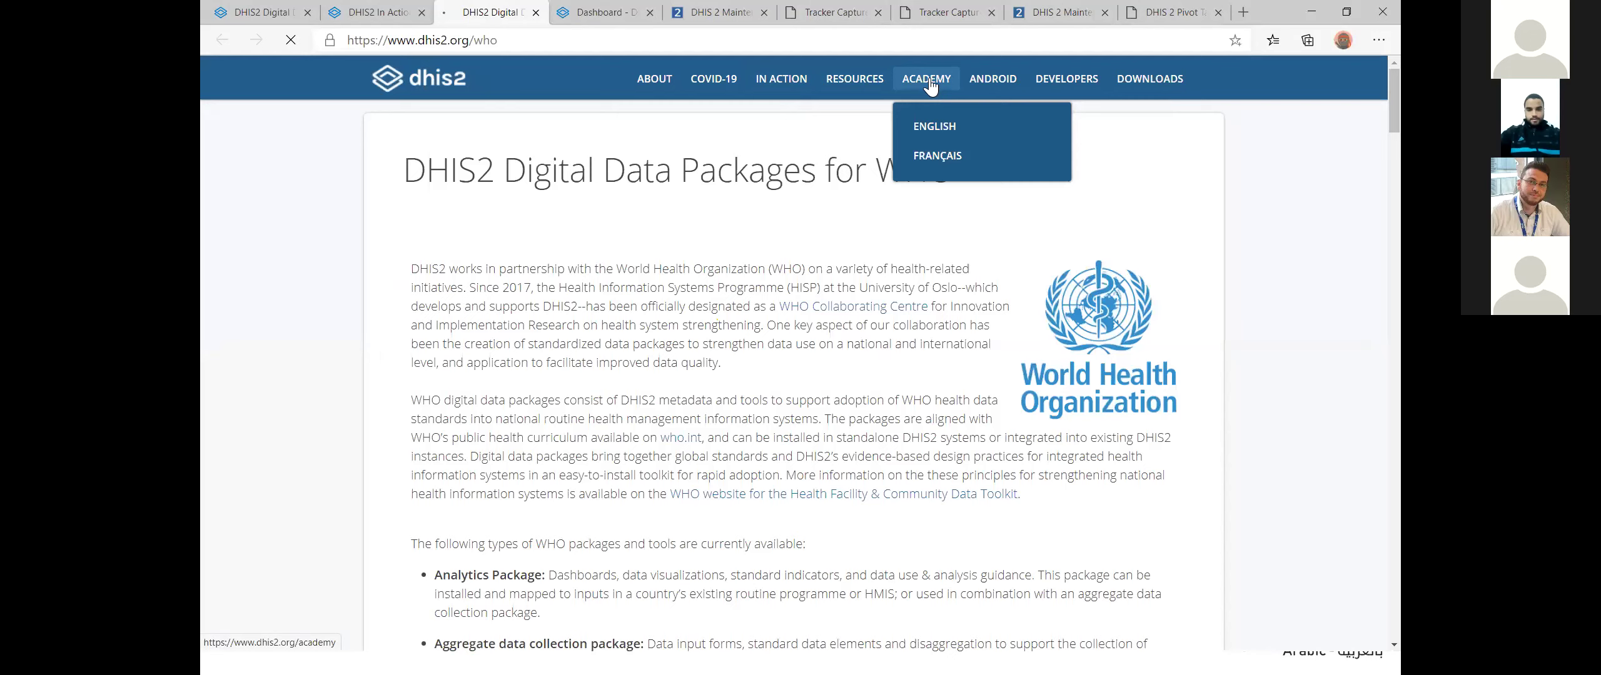
{"action": "scroll", "coordinate": [509, 313], "scroll_direction": "down", "scroll_amount": 15}
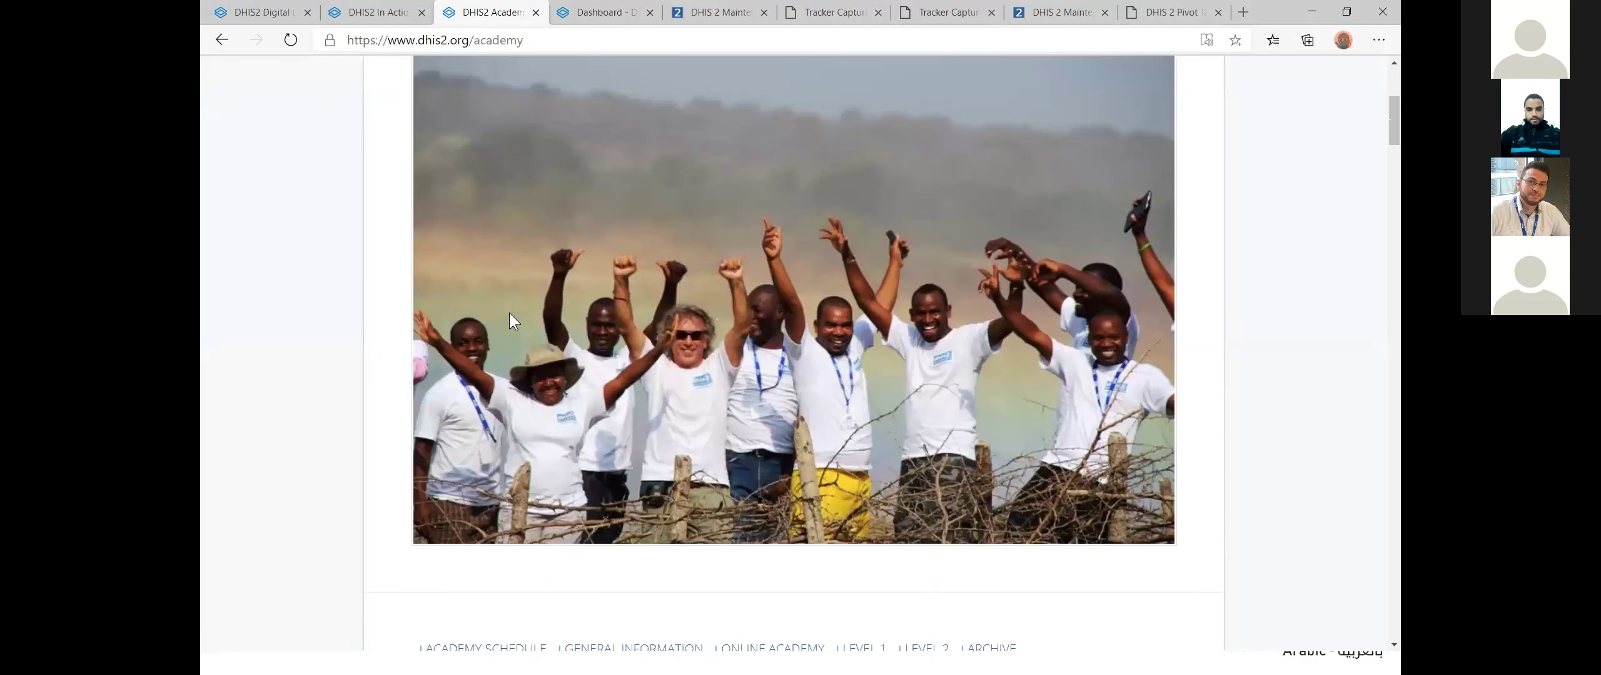
{"action": "scroll", "coordinate": [509, 315], "scroll_direction": "down", "scroll_amount": 15}
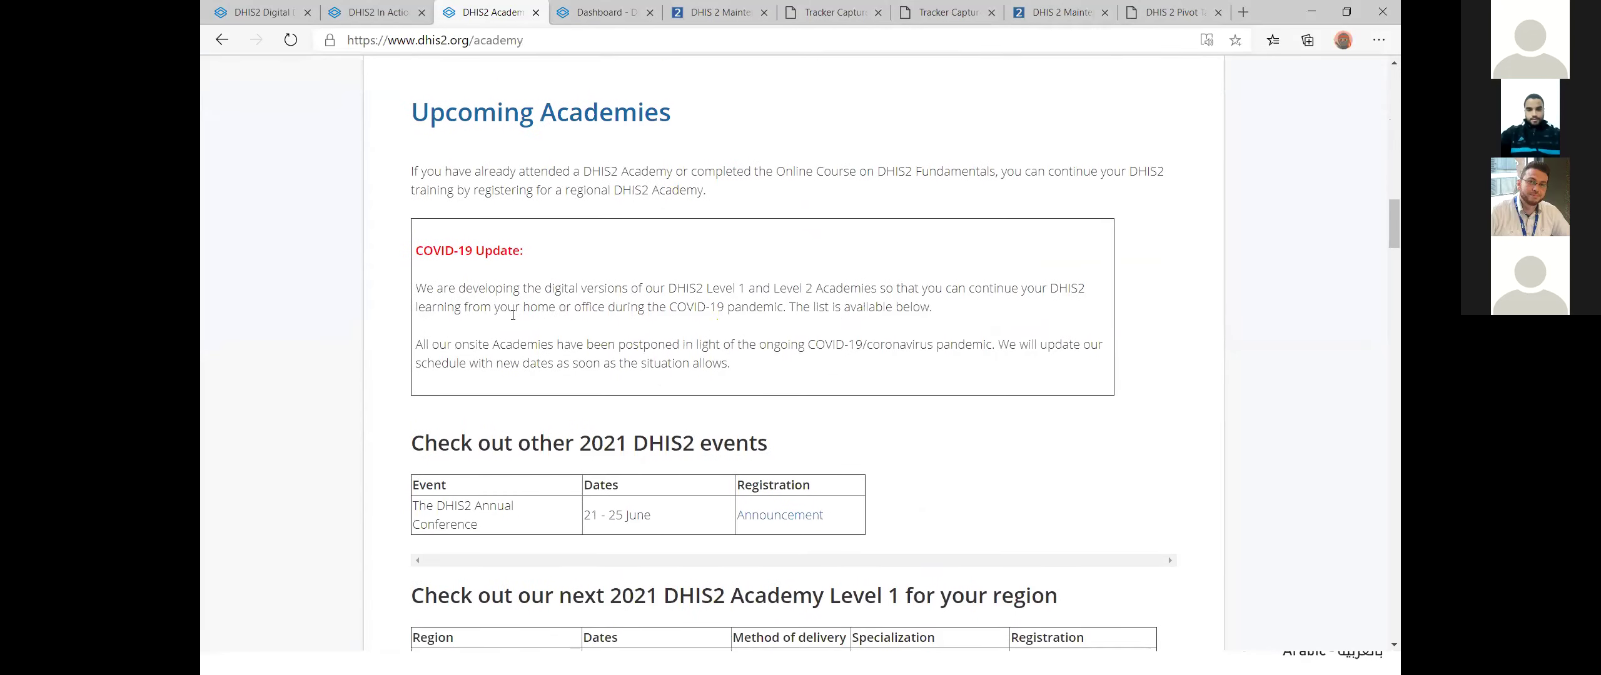
{"action": "scroll", "coordinate": [513, 315], "scroll_direction": "down", "scroll_amount": 15}
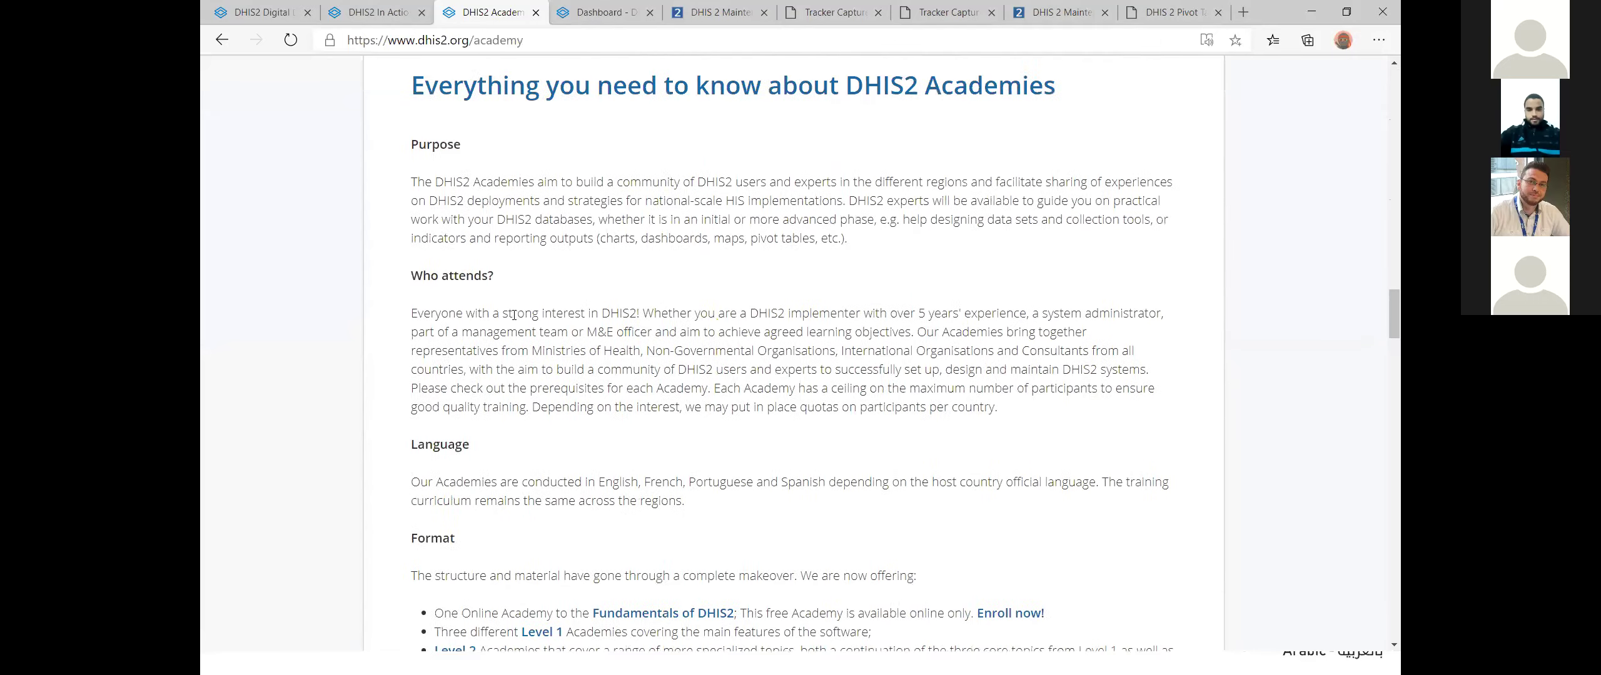
Step: Open 'Fundamentals of DHIS2' in a new tab and follow 'Enroll now!' to its course page
{"action": "right_click", "coordinate": [644, 286]}
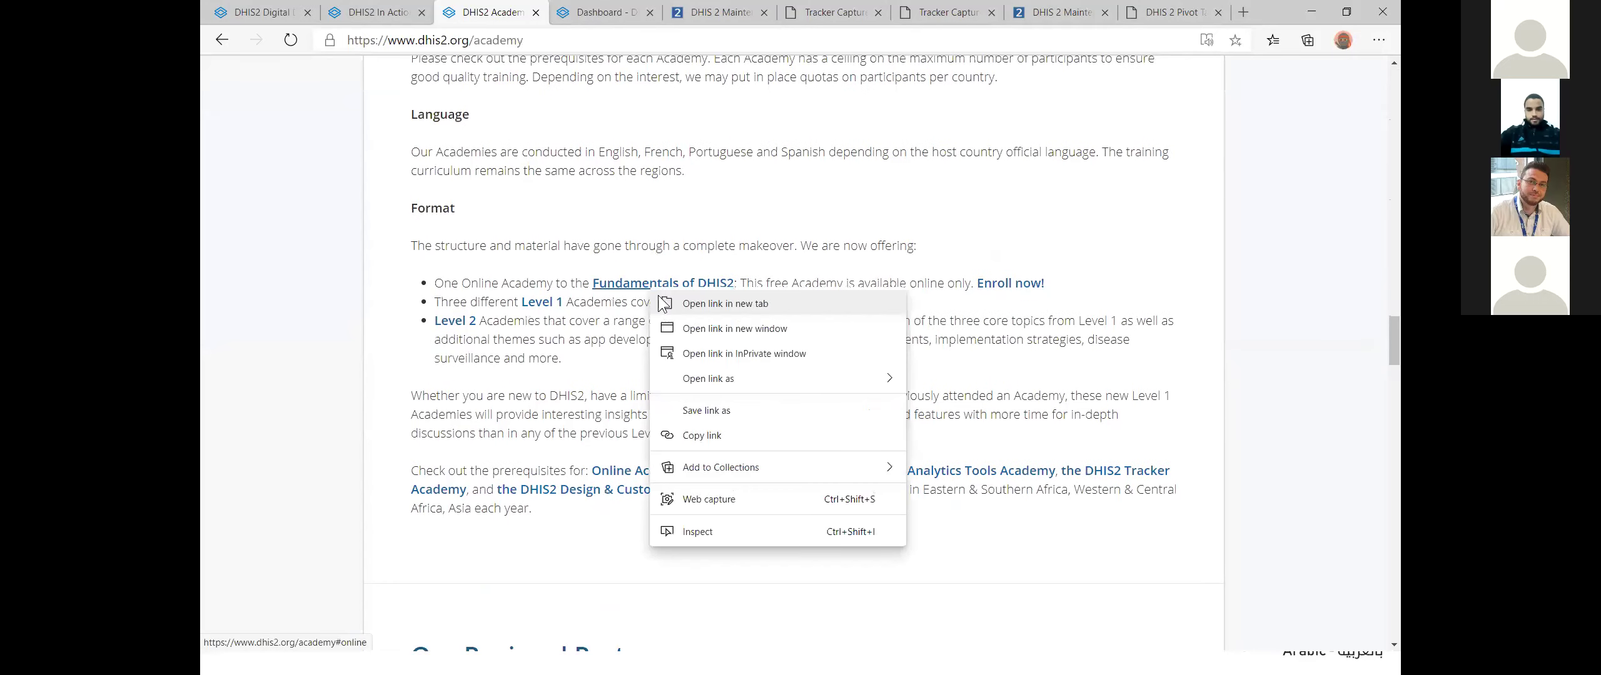
{"action": "left_click", "coordinate": [664, 304]}
{"action": "left_click", "coordinate": [569, 10]}
{"action": "scroll", "coordinate": [709, 249], "scroll_direction": "up", "scroll_amount": 10}
{"action": "scroll", "coordinate": [710, 259], "scroll_direction": "up", "scroll_amount": 10}
{"action": "scroll", "coordinate": [697, 296], "scroll_direction": "down", "scroll_amount": 10}
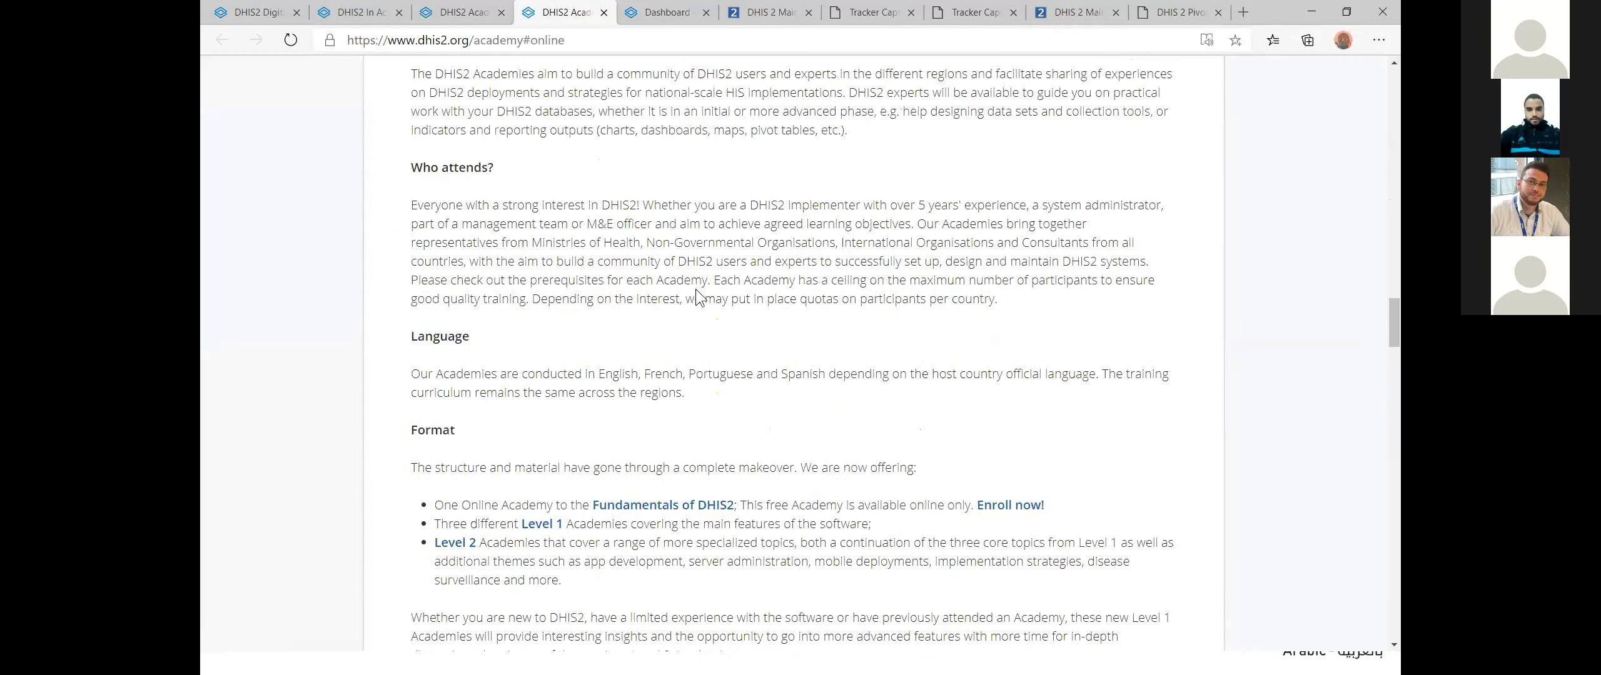
{"action": "left_click", "coordinate": [1019, 431]}
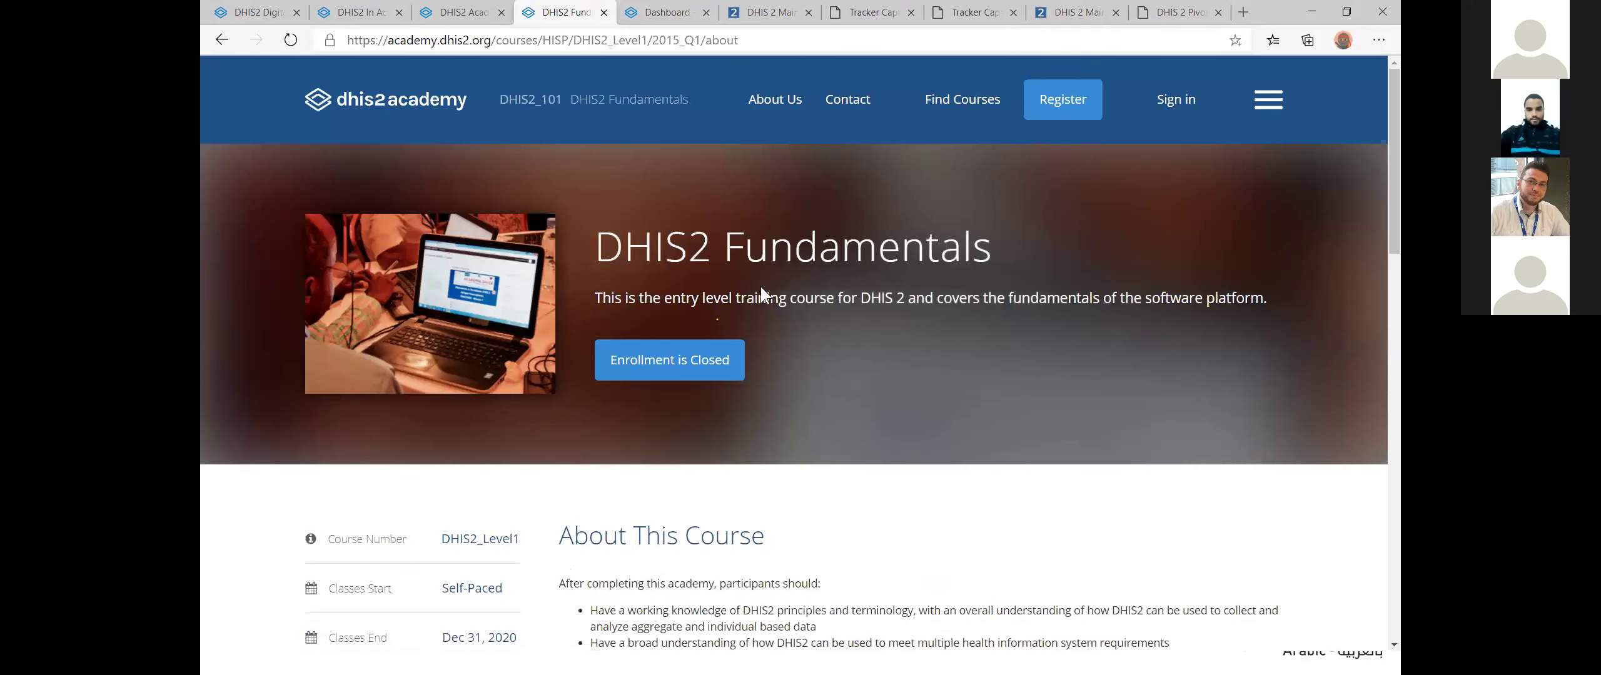
Step: Open the DHIS2 Academy sign-in page and autofill a saved login
{"action": "scroll", "coordinate": [398, 265], "scroll_direction": "down", "scroll_amount": 8}
{"action": "scroll", "coordinate": [784, 346], "scroll_direction": "down", "scroll_amount": 5}
{"action": "scroll", "coordinate": [784, 346], "scroll_direction": "up", "scroll_amount": 13}
{"action": "left_click", "coordinate": [1186, 104]}
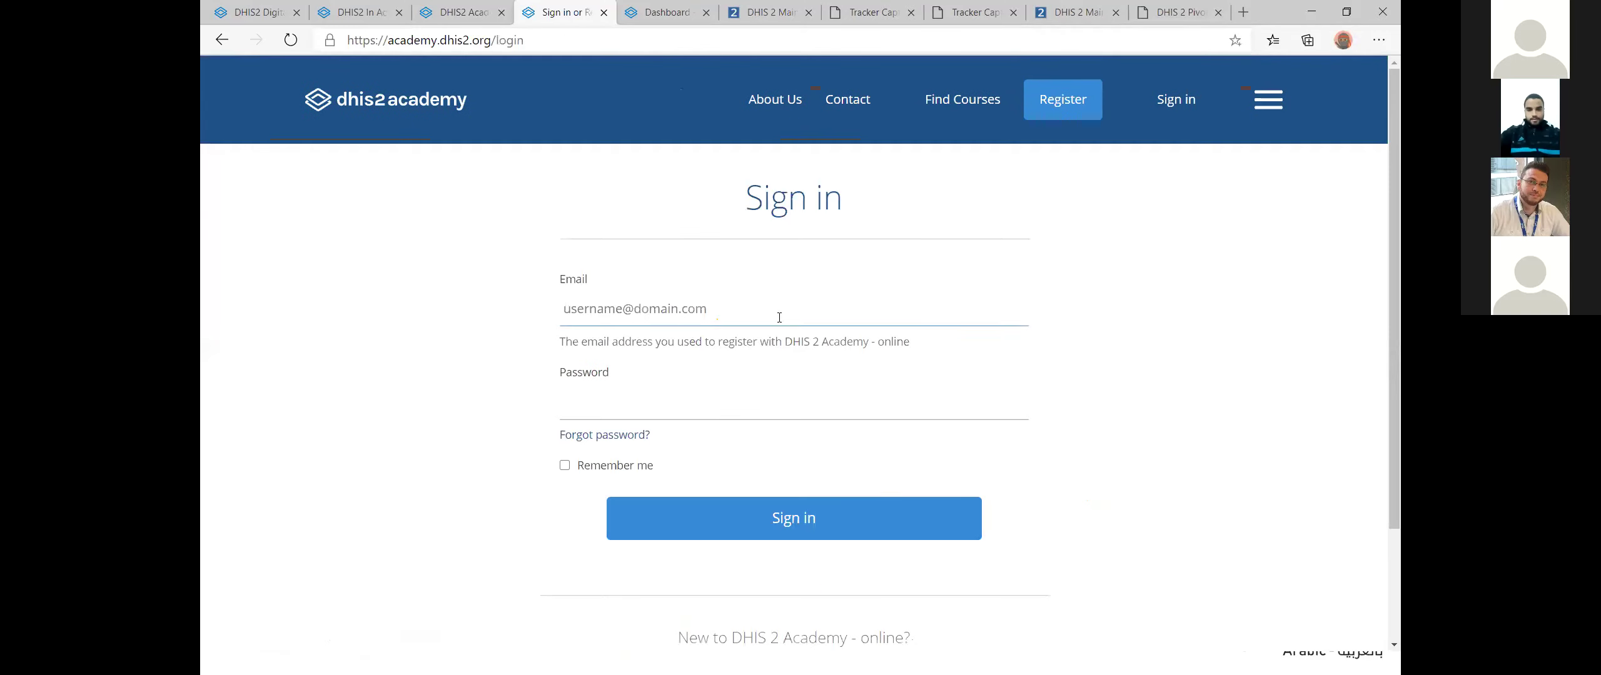
{"action": "left_click", "coordinate": [650, 309]}
{"action": "left_click", "coordinate": [649, 340]}
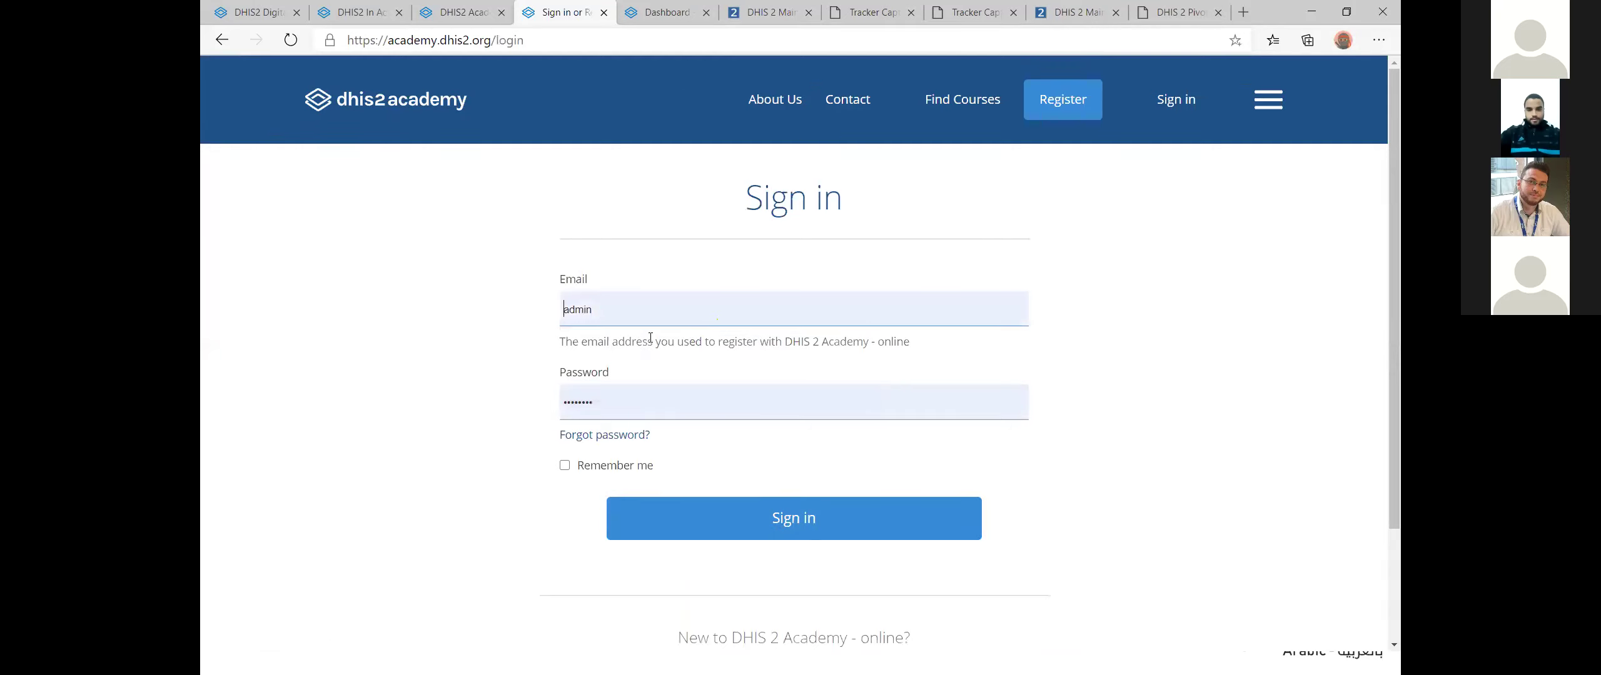
Step: Clear the autofilled e-mail and go to Find Courses instead
{"action": "double_click", "coordinate": [694, 319]}
{"action": "key", "text": "BackSpace"}
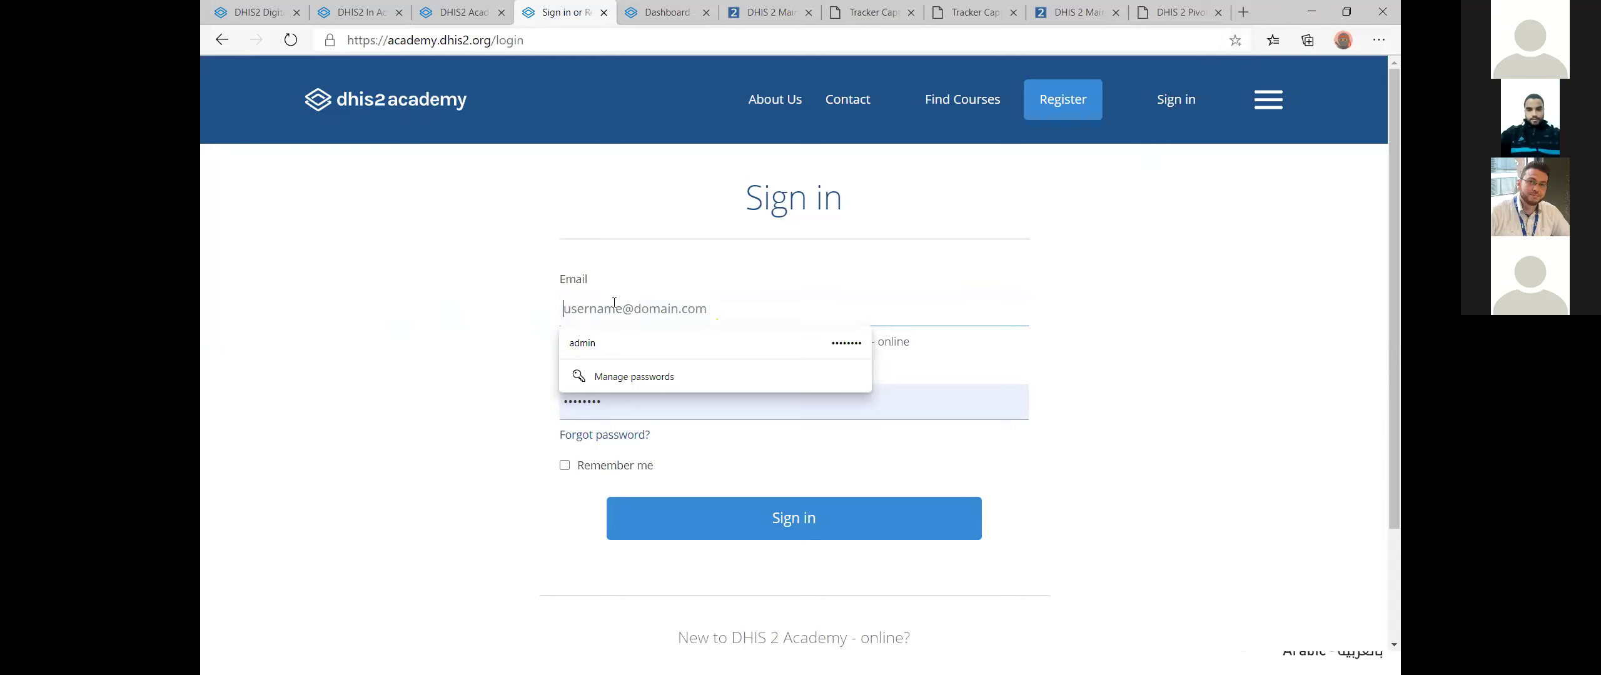
{"action": "left_click", "coordinate": [1136, 337]}
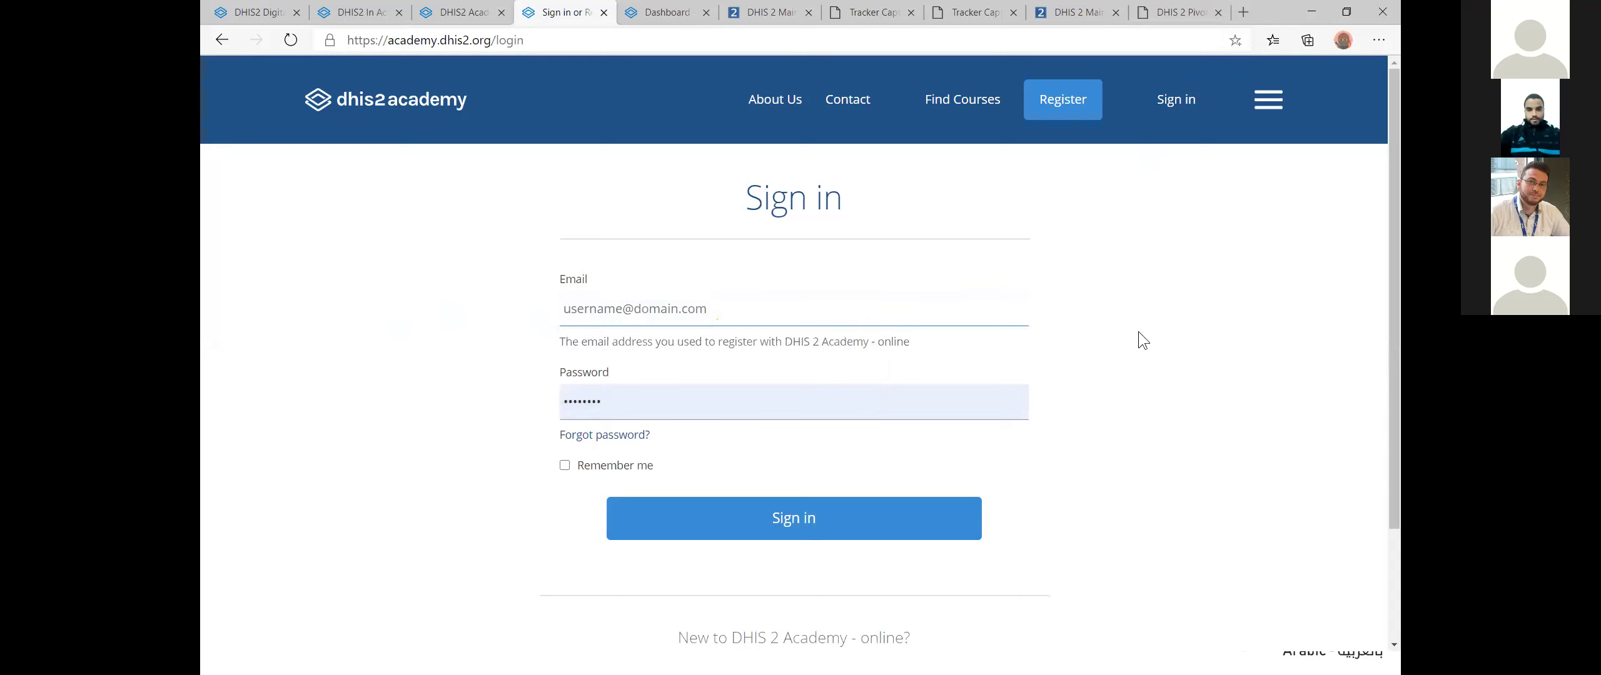
{"action": "left_click", "coordinate": [988, 105]}
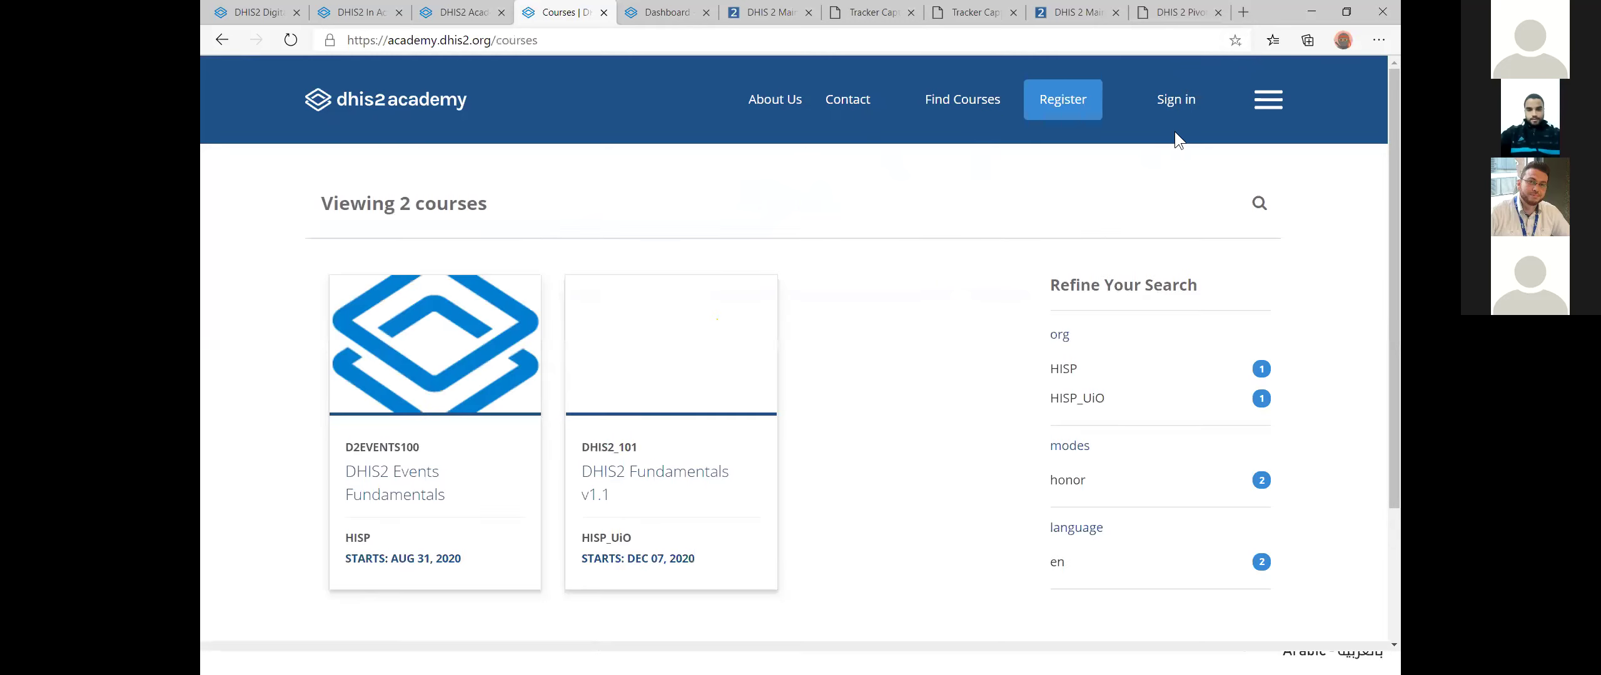